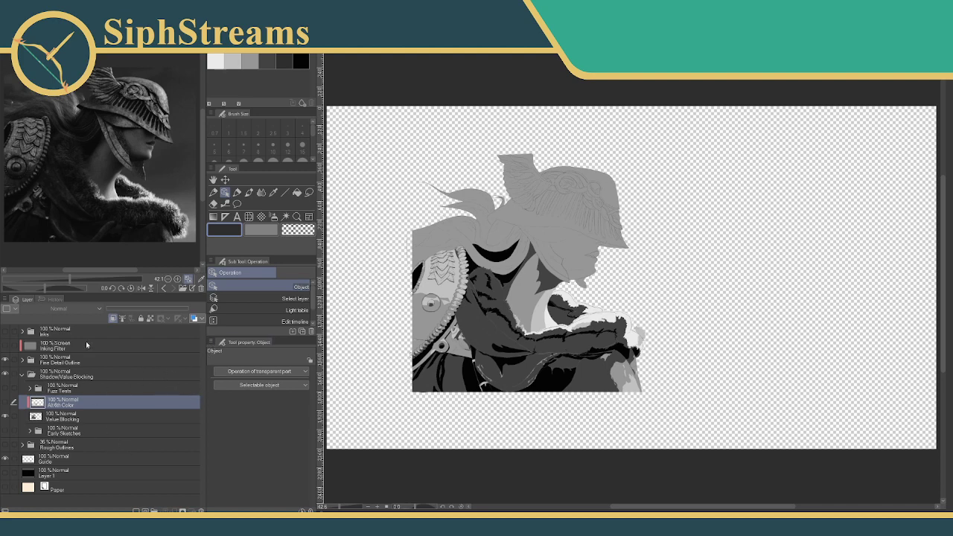
Step: Compare the drawing with the Fine Detail Outline folder and the color layer above Value Blocking shown and hidden
left_click(5, 361)
left_click(6, 360)
left_click(6, 361)
left_click(8, 403)
left_click(7, 403)
left_click(6, 360)
left_click(6, 402)
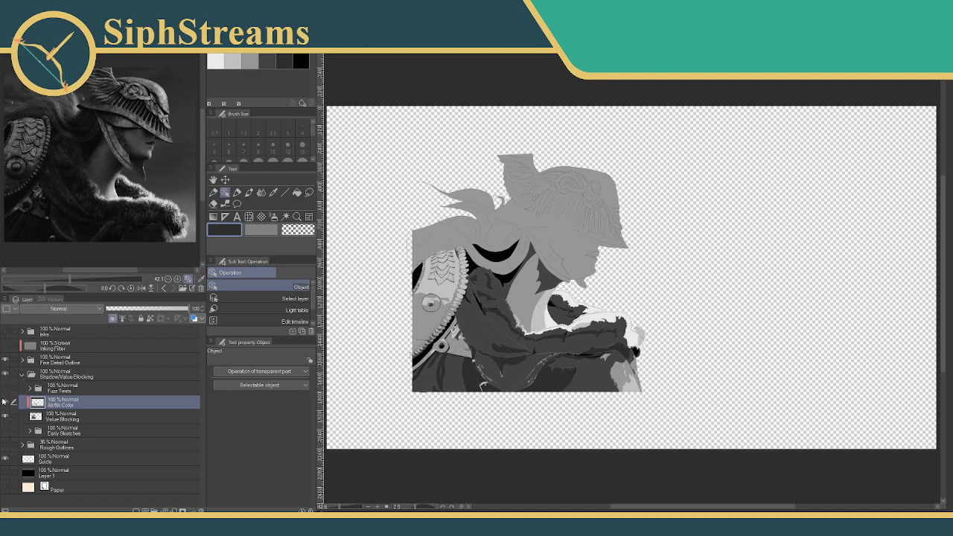
left_click(4, 403)
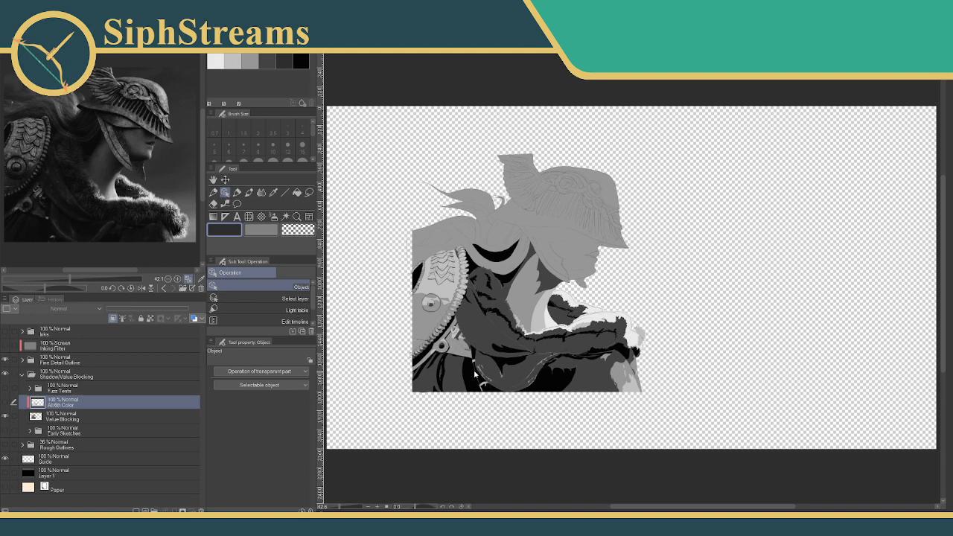
Step: Examine the fur collar, cloak folds, neck and helmet of the value-blocked figure up close
left_click(340, 509)
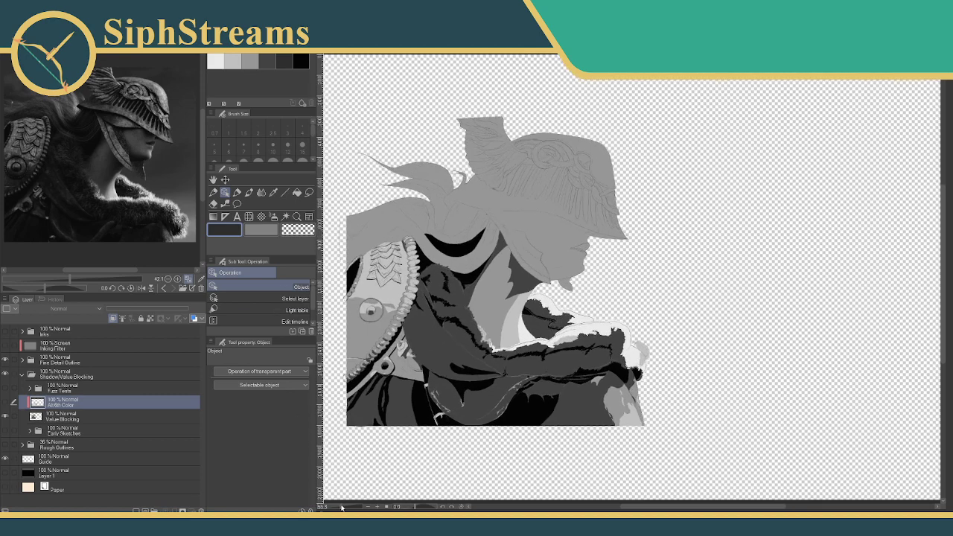
right_click(584, 321)
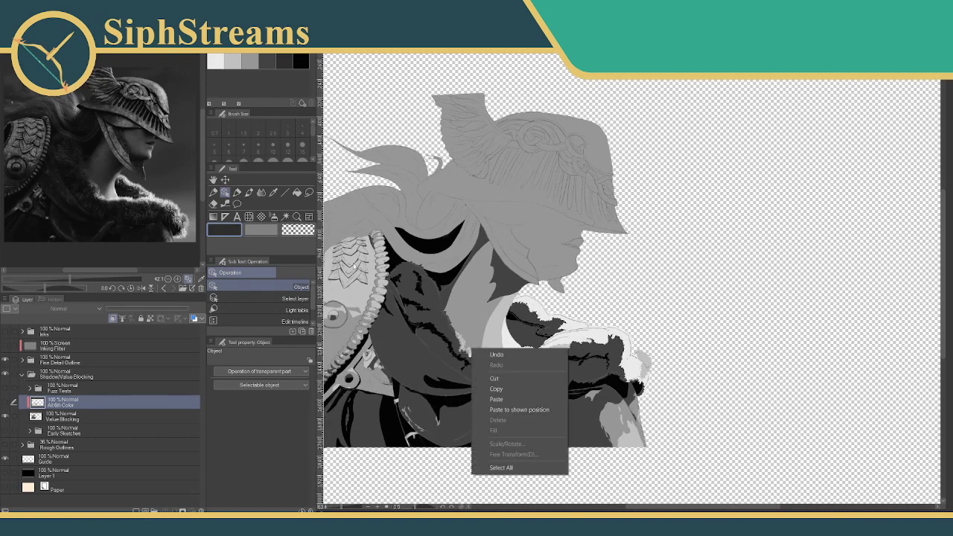
left_click(214, 193)
mouse_move(455, 413)
left_mouse_down()
mouse_move(568, 359)
mouse_move(487, 394)
left_mouse_up()
left_click(349, 508)
left_click_drag(454, 481, 354, 101)
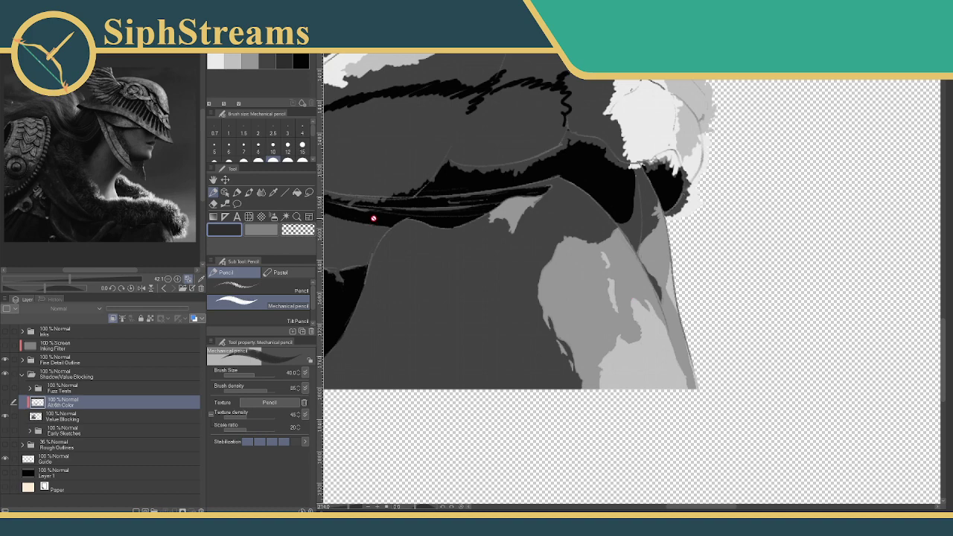
left_click(348, 508)
scroll(474, 322, "up", 4)
left_click_drag(474, 322, 542, 444)
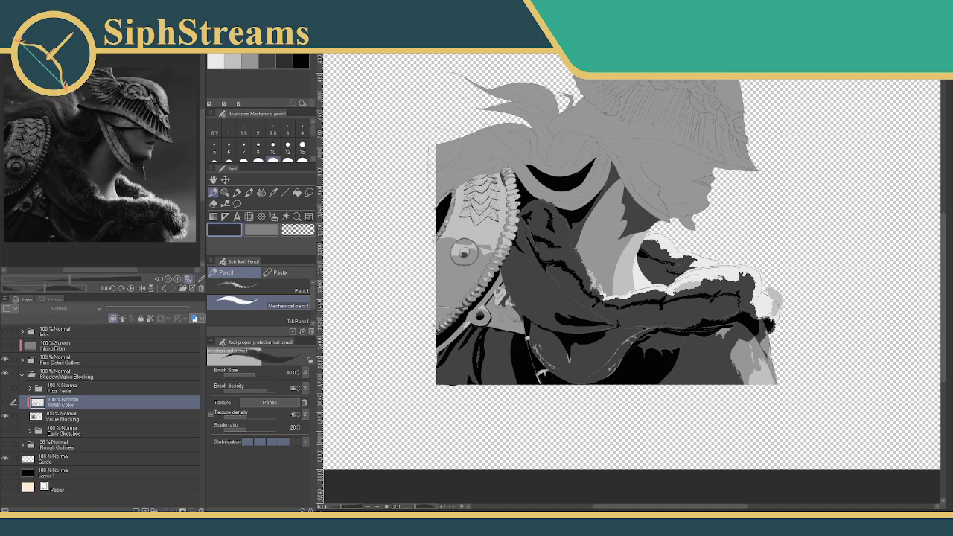
left_click_drag(342, 507, 347, 508)
left_click_drag(540, 250, 429, 486)
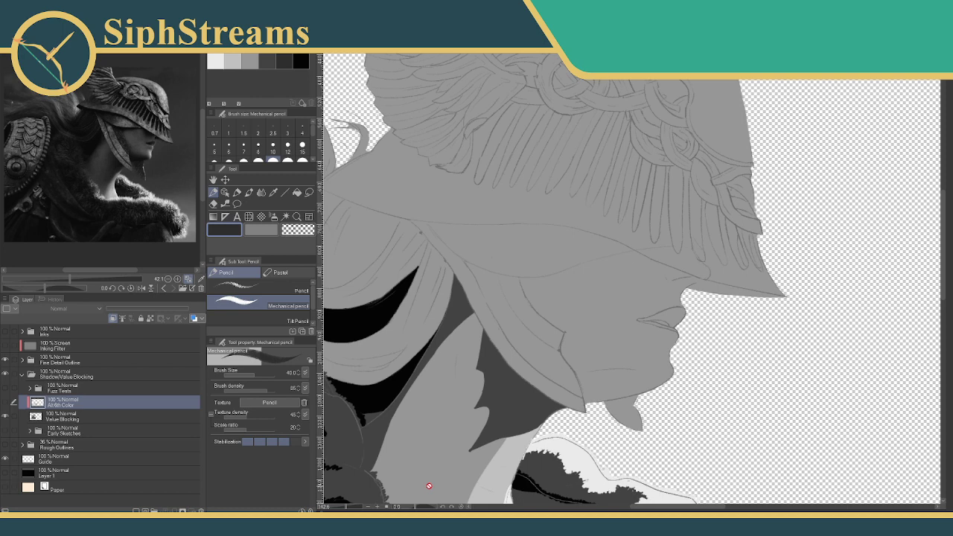
Step: Activate the Value Blocking layer and choose the Milli pen with the lighter of the two dark grey swatches
left_click(68, 415)
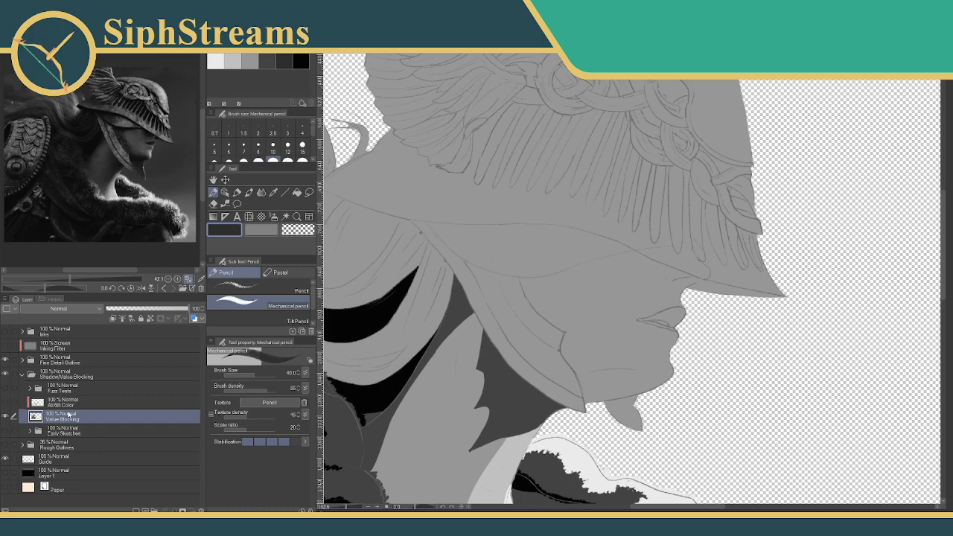
left_click_drag(549, 280, 687, 73)
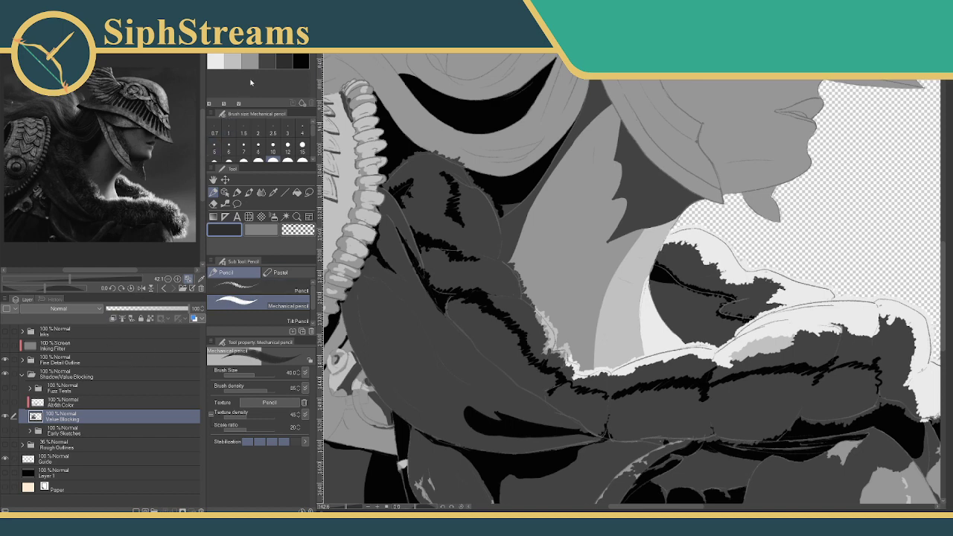
left_click(268, 62)
left_click(283, 61)
left_click(226, 232)
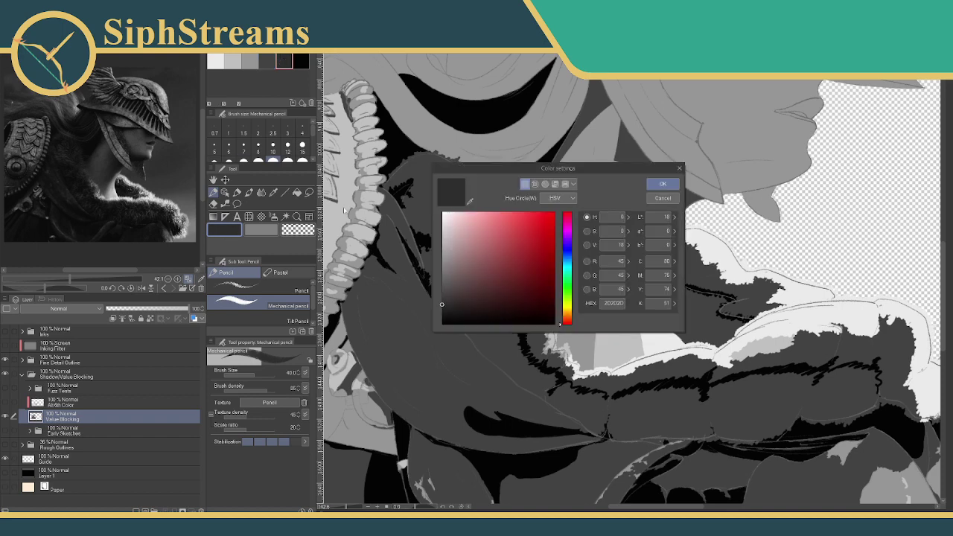
left_click(662, 198)
left_click(268, 61)
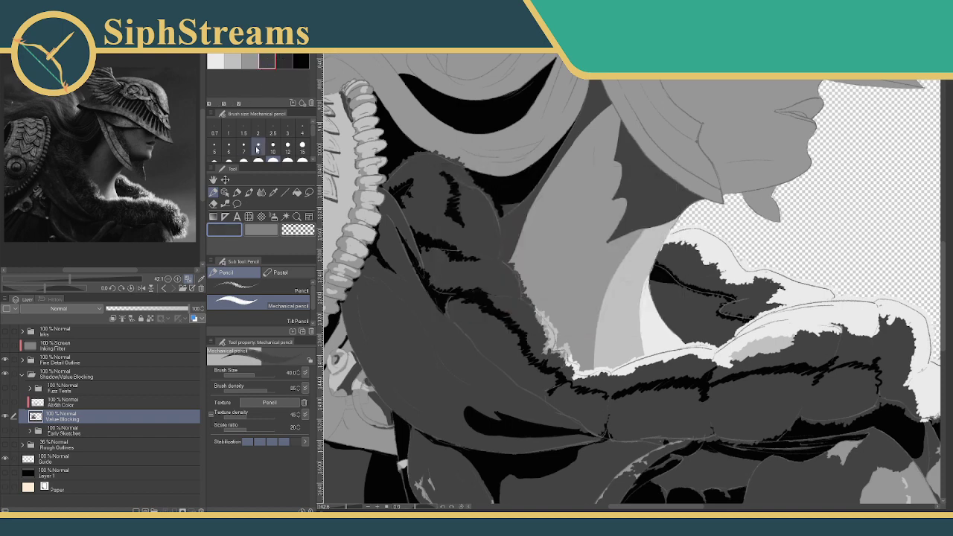
left_click(225, 235)
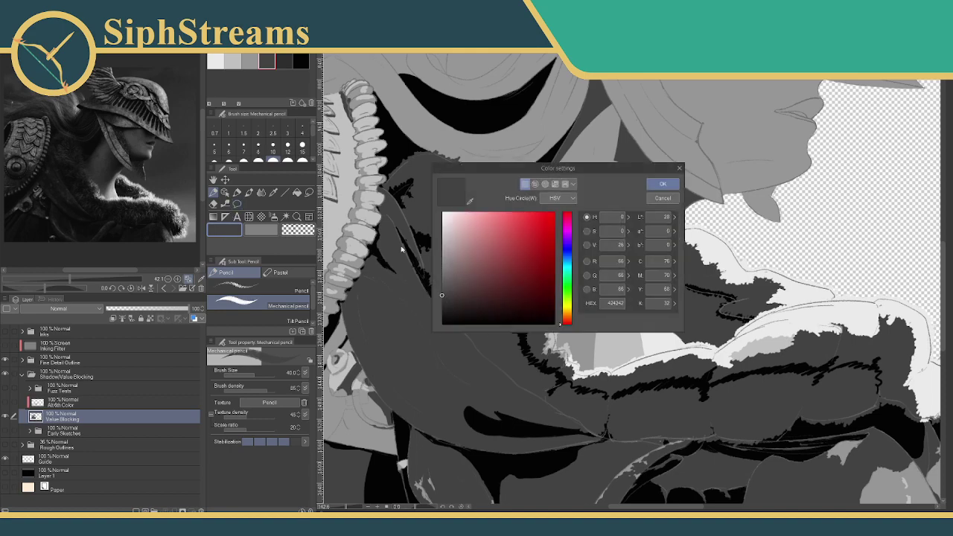
left_click(652, 198)
mouse_move(531, 262)
left_mouse_down()
mouse_move(481, 192)
mouse_move(520, 204)
mouse_move(460, 192)
left_mouse_up()
left_click(236, 192)
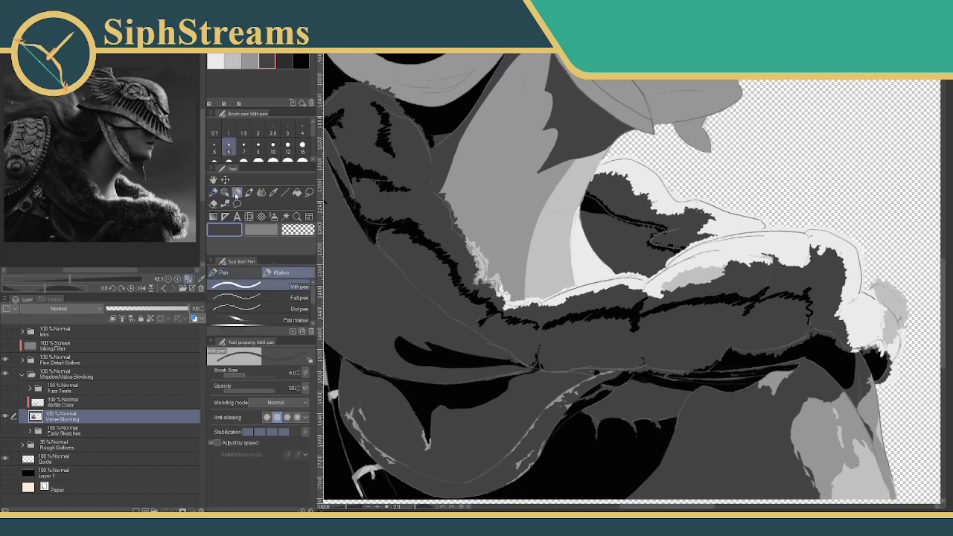
Step: Paint two overlapping test blobs in the two dark greys on the empty area above the collar, at brush size 40
left_click_drag(678, 202, 564, 221)
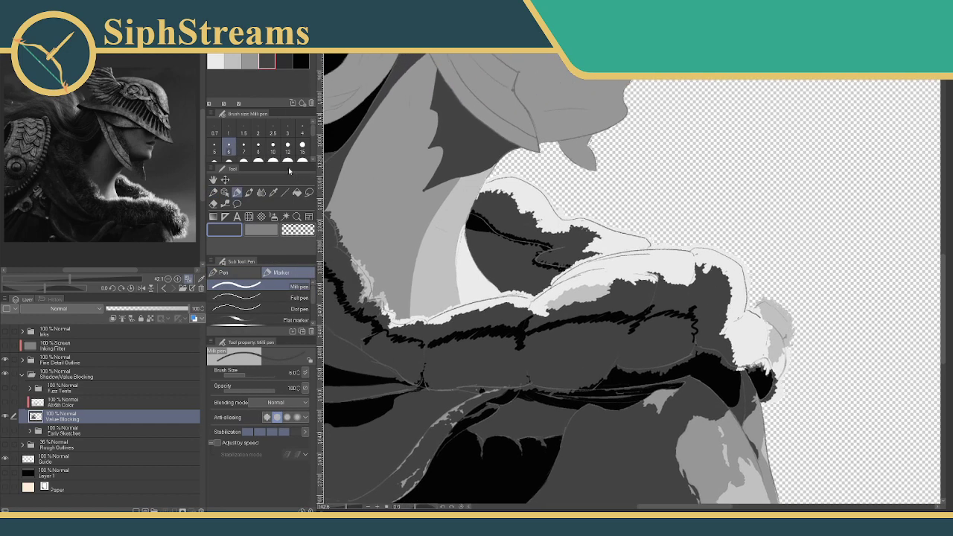
left_click(272, 160)
mouse_move(667, 195)
left_mouse_down()
mouse_move(675, 186)
mouse_move(693, 210)
left_mouse_up()
left_click(283, 61)
mouse_move(604, 268)
left_mouse_down()
mouse_move(653, 235)
mouse_move(630, 305)
left_mouse_up()
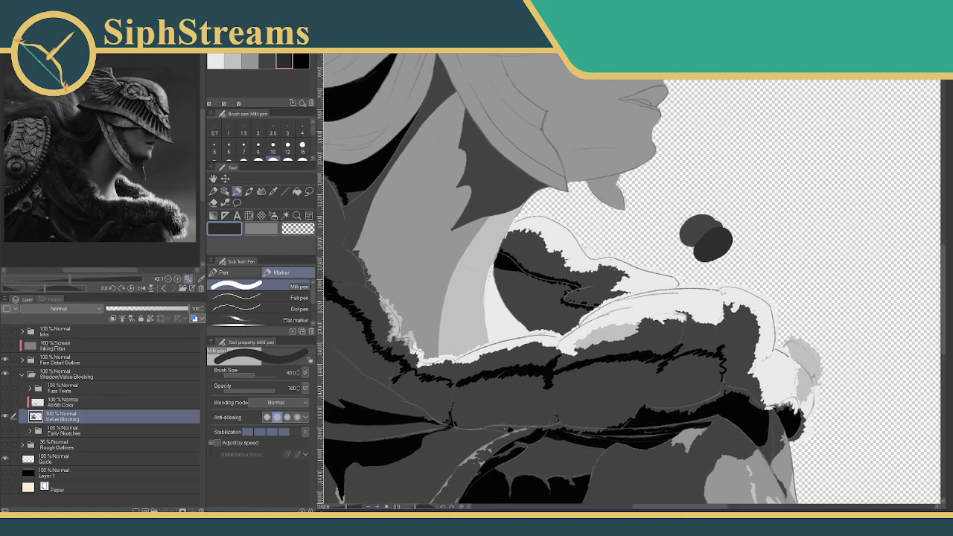
Step: Compare the test blobs against the color layer above Value Blocking, then undo both blobs
left_click(6, 404)
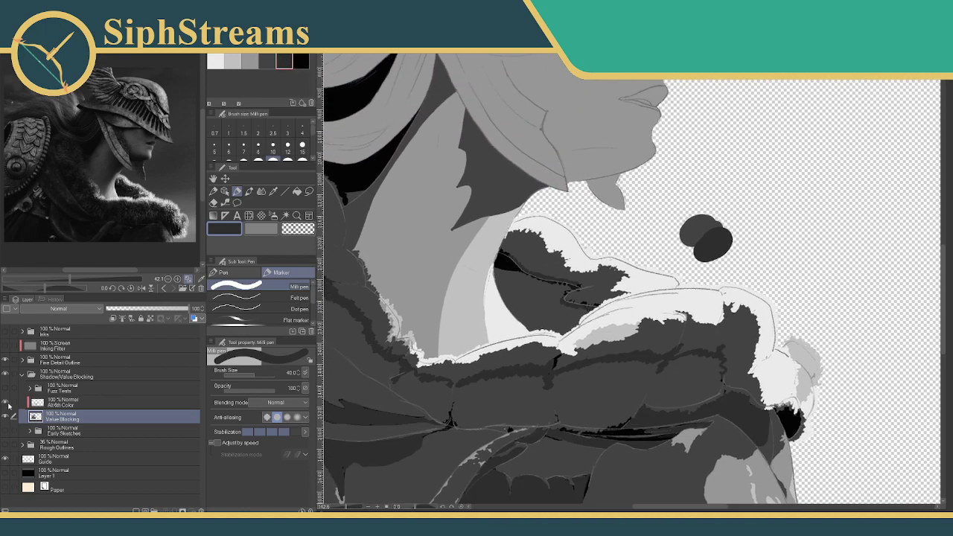
left_click(6, 404)
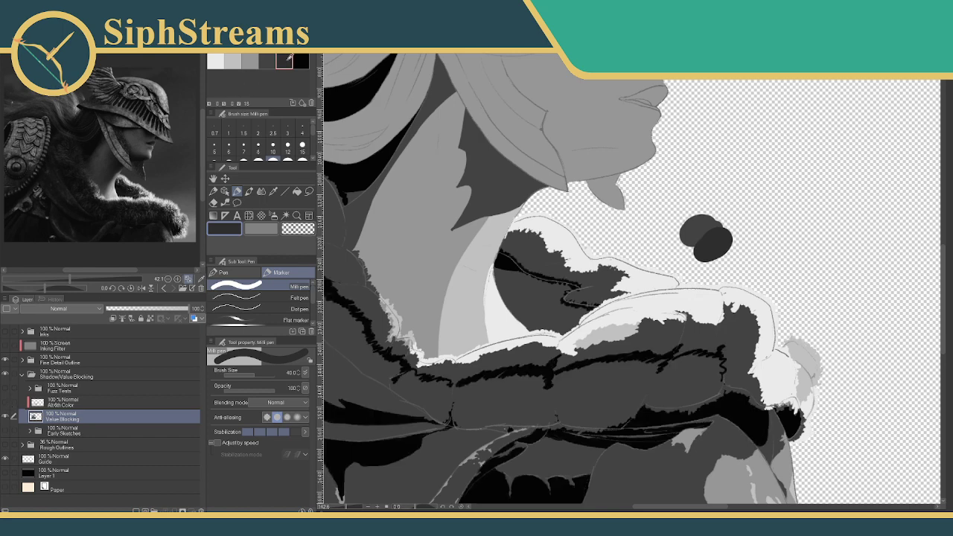
left_click(266, 61)
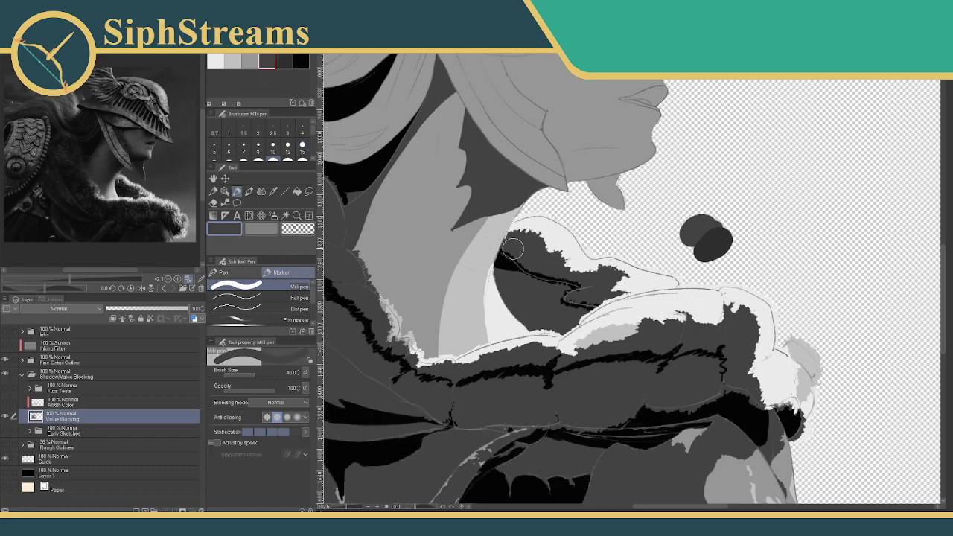
key("ctrl+z")
key("ctrl+z")
Step: Paint a dark grey fur fringe in the black shadow between the hair and the collar with a size 5 Milli pen
mouse_move(369, 232)
left_mouse_down()
mouse_move(544, 347)
mouse_move(528, 365)
left_mouse_up()
scroll(544, 347, "up", 4)
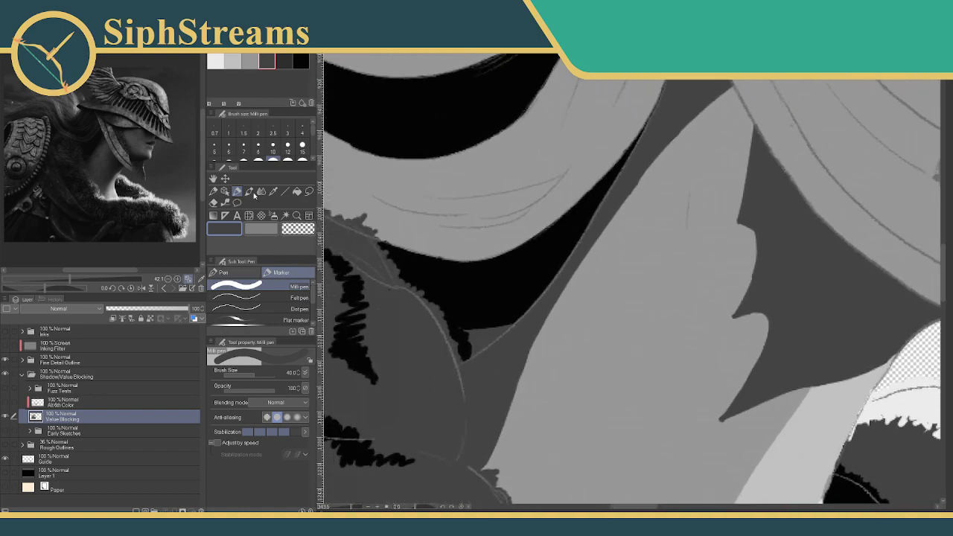
left_click(215, 148)
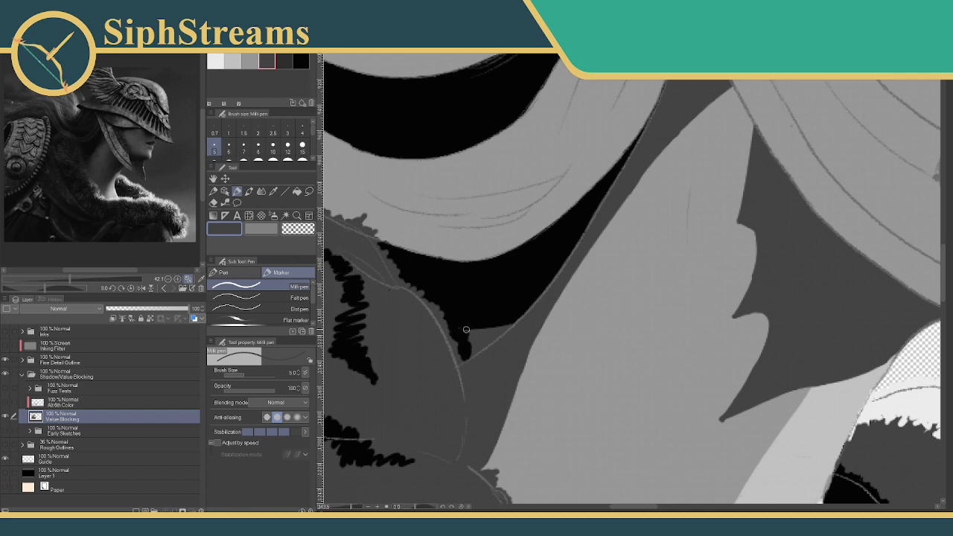
mouse_move(486, 326)
left_mouse_down()
mouse_move(491, 338)
mouse_move(552, 331)
mouse_move(546, 362)
left_mouse_up()
left_click_drag(353, 505, 344, 508)
left_click_drag(443, 409, 414, 411)
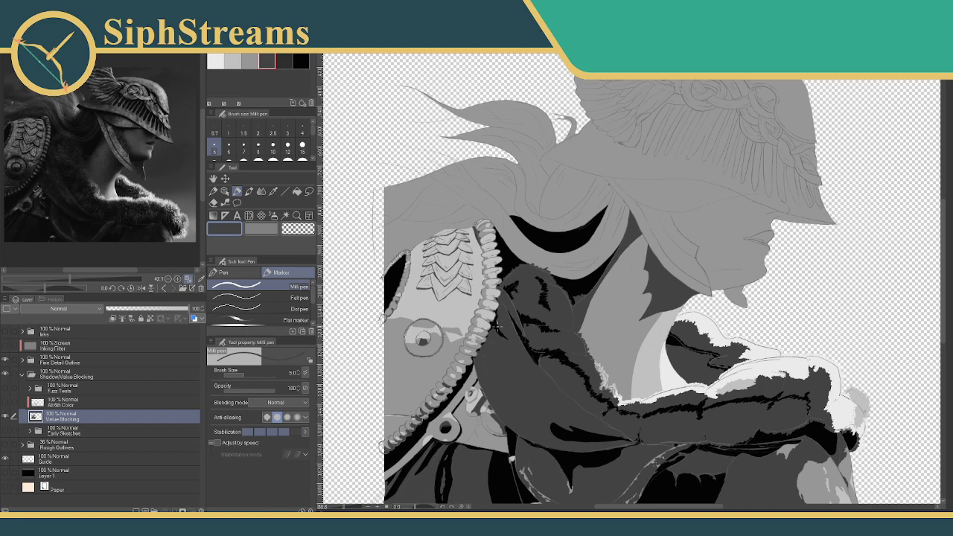
left_click_drag(496, 325, 429, 372)
left_click_drag(344, 507, 351, 508)
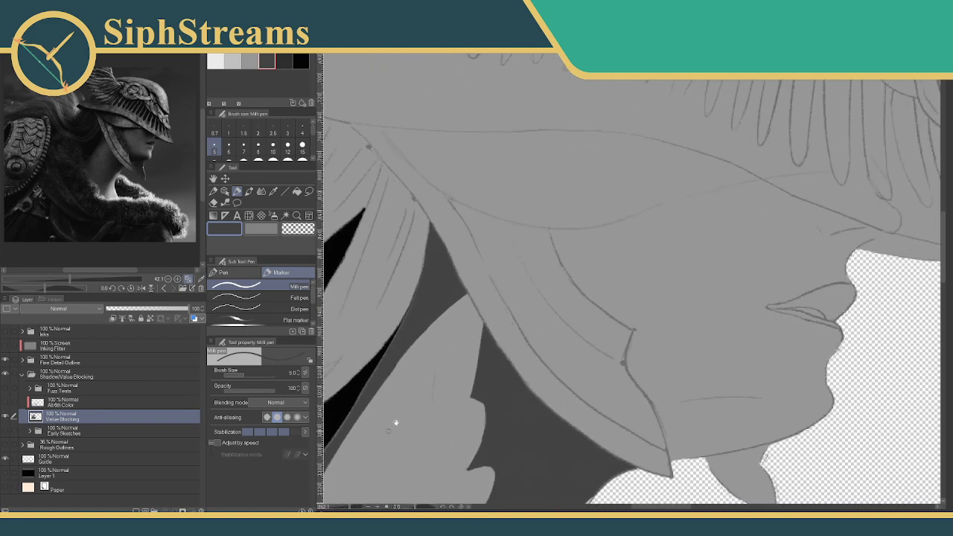
left_click_drag(392, 446, 594, 271)
Step: Fill the gap beneath the new fur fringe with black and extend the fringe in the lighter dark grey
left_click(301, 60)
mouse_move(467, 345)
left_mouse_down()
mouse_move(489, 328)
mouse_move(465, 343)
mouse_move(467, 322)
mouse_move(474, 335)
left_mouse_up()
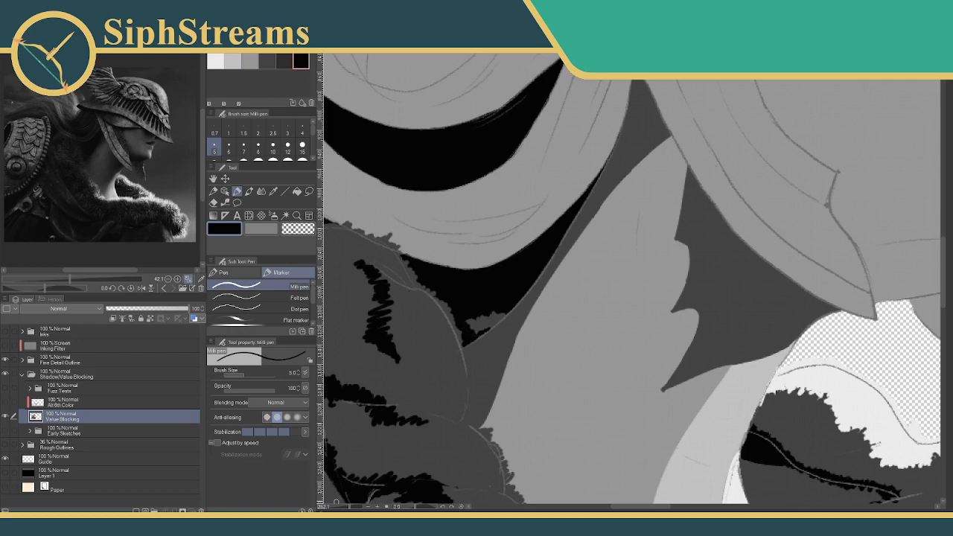
scroll(341, 503, "down", 6)
scroll(339, 503, "up", 6)
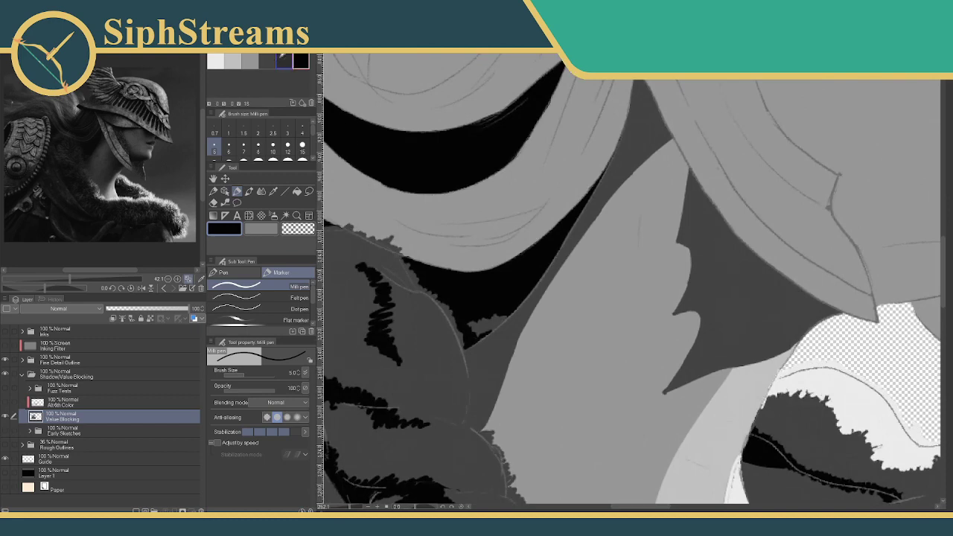
left_click(267, 61)
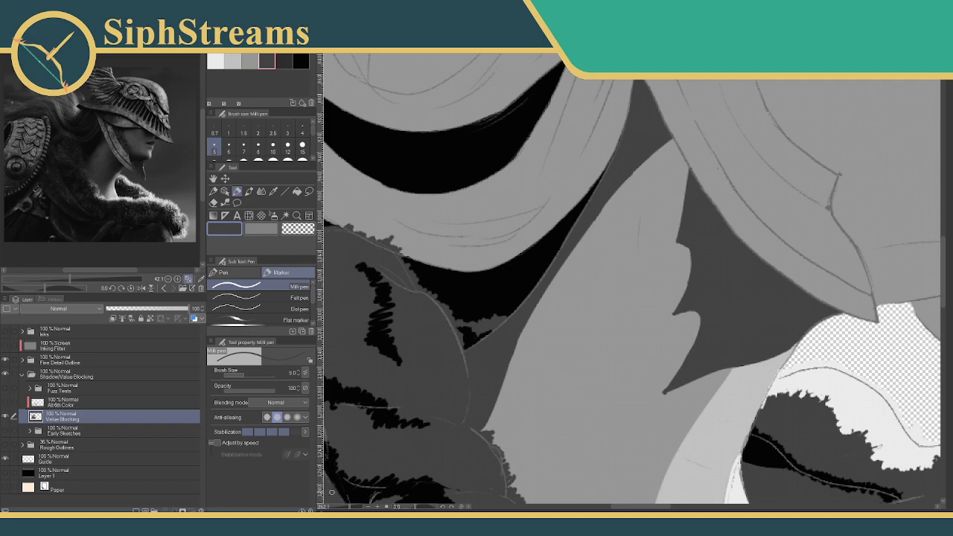
Step: Examine the neck, jaw, helmet and fur collar to judge where the dark values should go
scroll(430, 356, "down", 6)
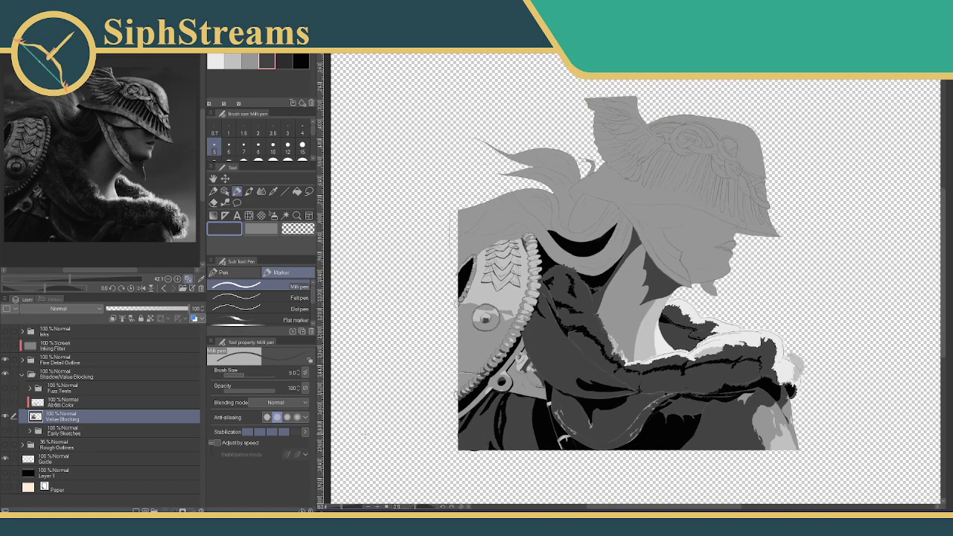
left_click_drag(549, 315, 437, 382)
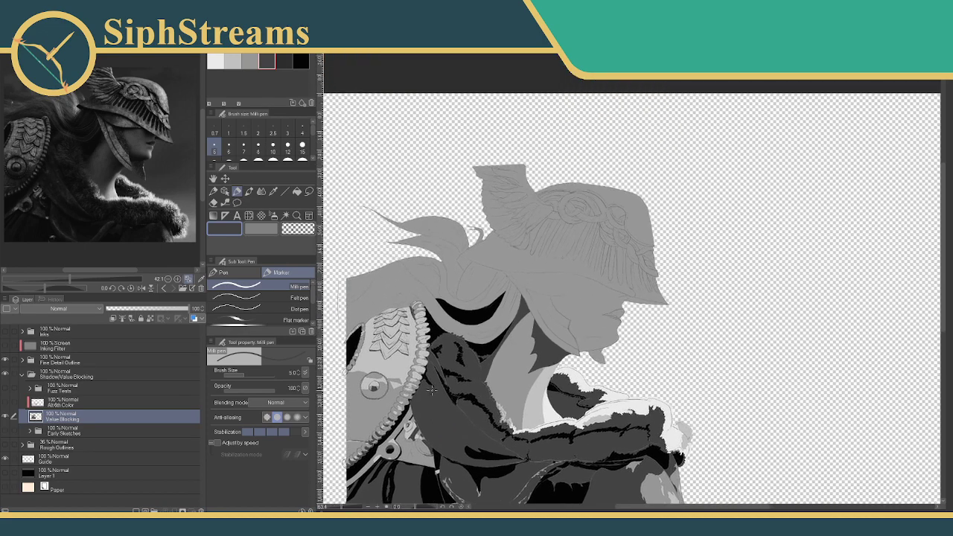
scroll(555, 307, "up", 6)
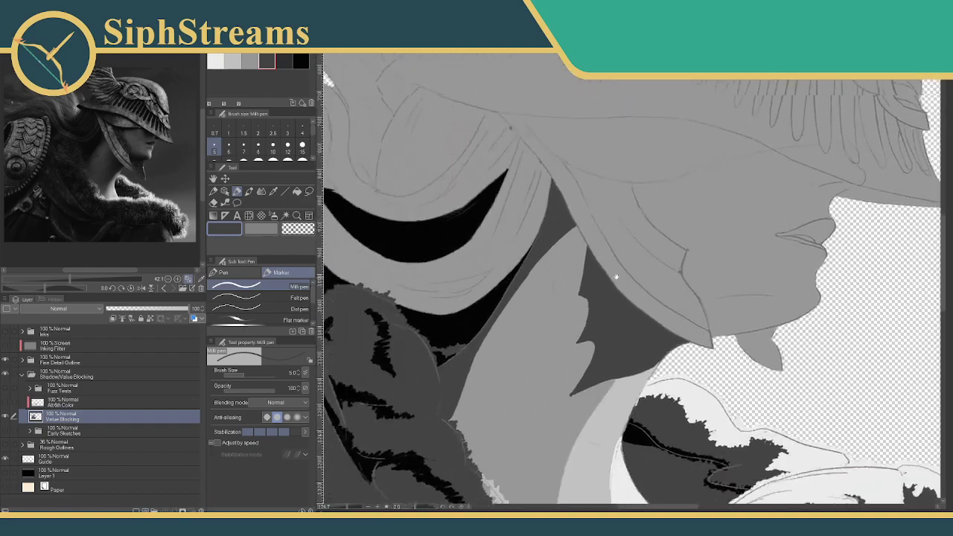
left_click_drag(553, 305, 483, 390)
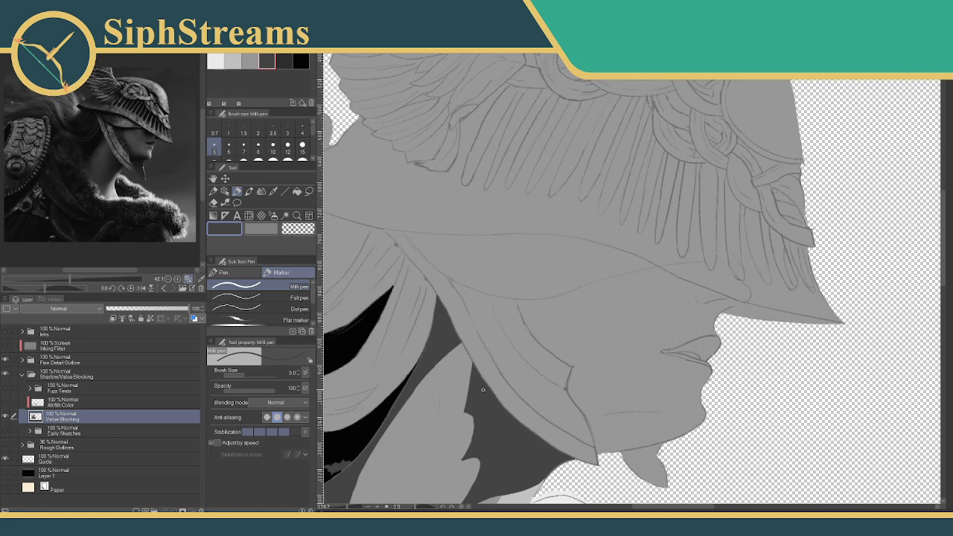
left_click_drag(531, 272, 542, 165)
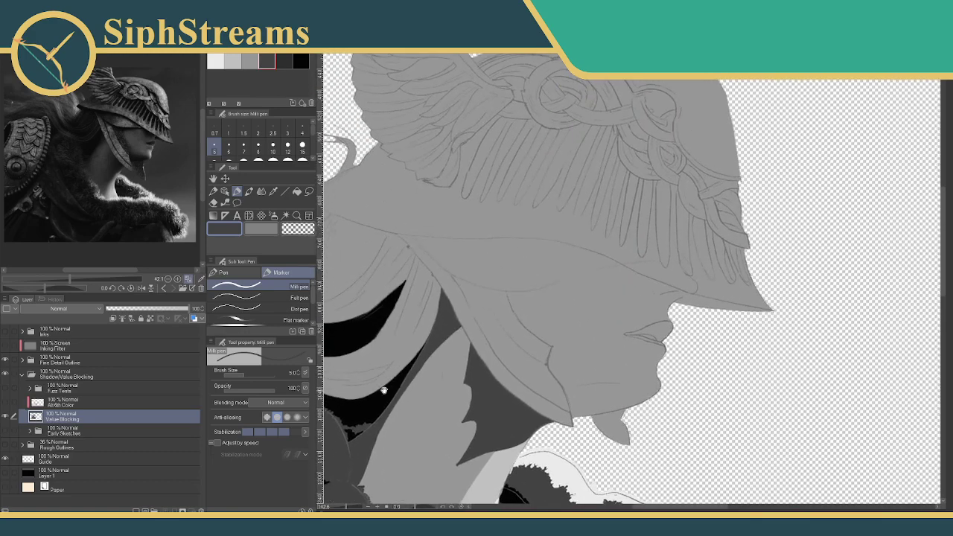
left_click_drag(488, 290, 533, 229)
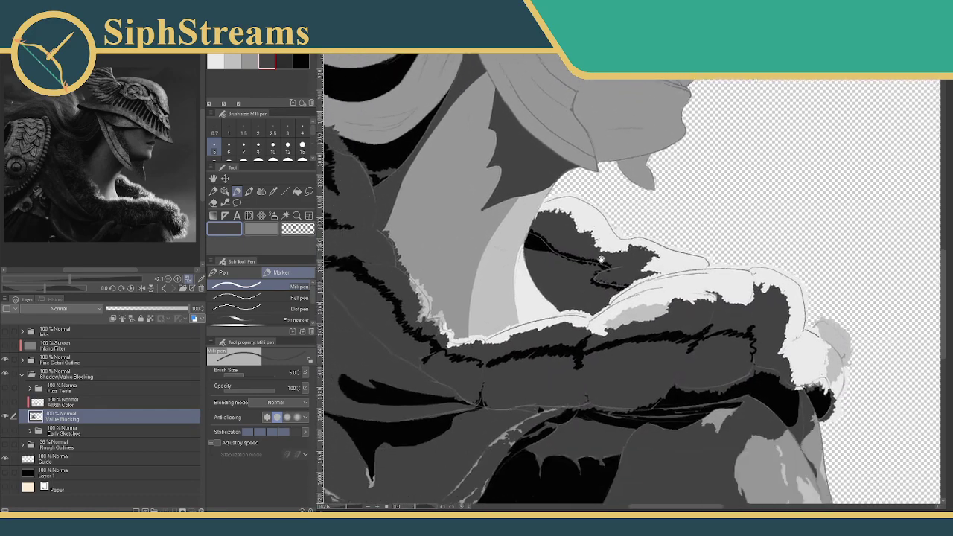
left_click_drag(601, 259, 586, 411)
left_click_drag(533, 274, 517, 375)
left_click_drag(346, 508, 351, 509)
left_click_drag(376, 454, 470, 309)
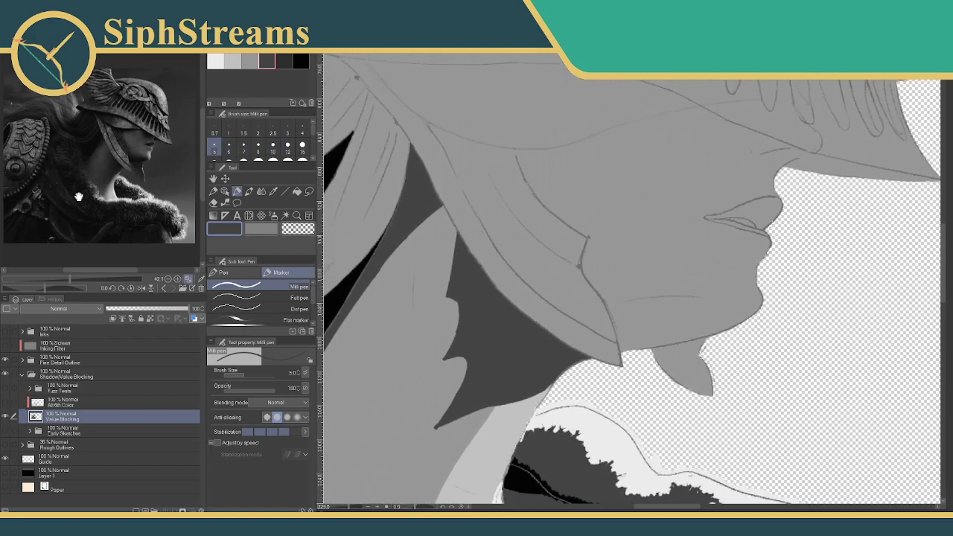
Step: Outline the shadow area beneath the jaw and chin in dark grey with a size 7 Milli pen
scroll(81, 200, "up", 2)
mouse_move(346, 508)
left_mouse_down()
mouse_move(339, 509)
mouse_move(348, 508)
left_mouse_up()
left_click_drag(435, 337, 407, 393)
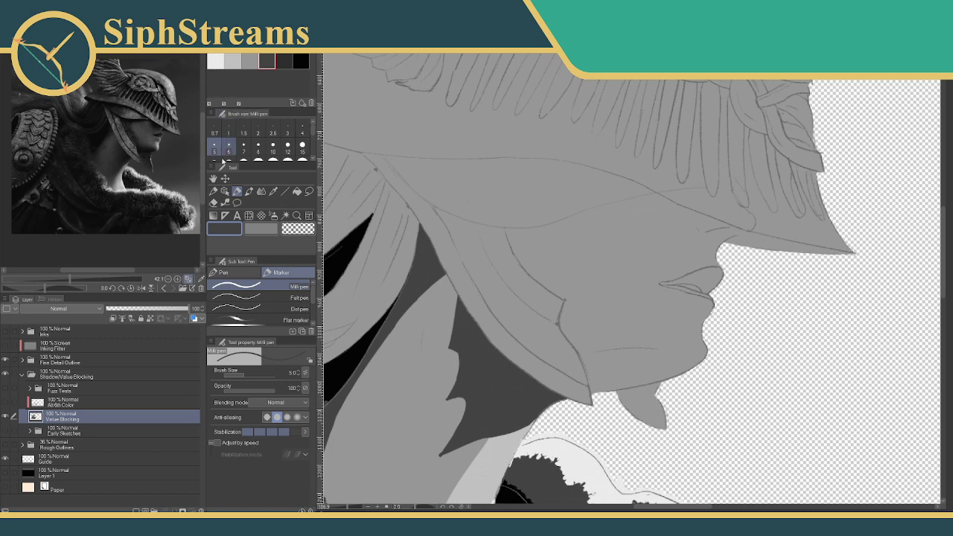
left_click(243, 147)
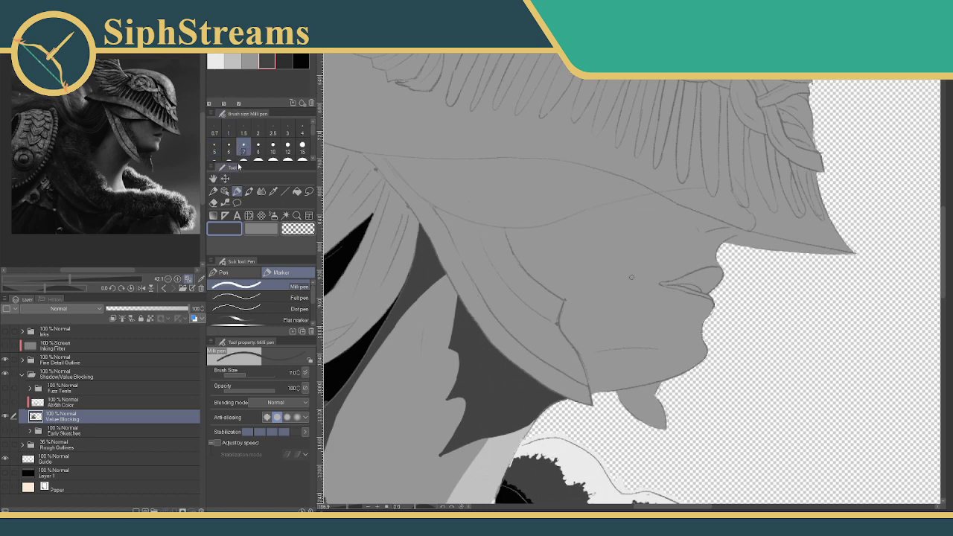
mouse_move(598, 385)
left_mouse_down()
mouse_move(585, 289)
mouse_move(569, 271)
mouse_move(570, 285)
mouse_move(656, 288)
mouse_move(578, 317)
left_mouse_up()
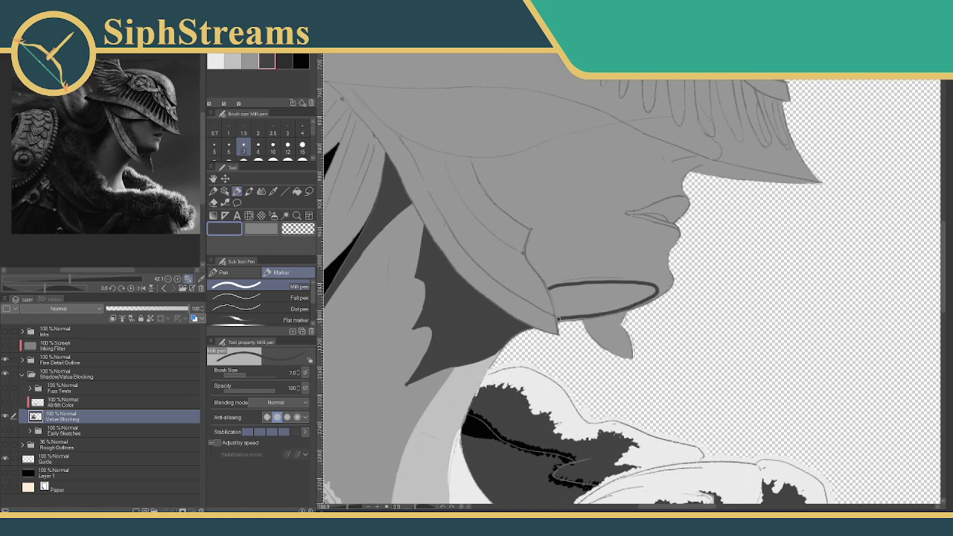
left_click_drag(560, 320, 586, 318)
key("ctrl+z")
Step: Fill the outlined jaw shadow with dark grey using Refer other layers, and smooth its edges with the Milli pen
left_click_drag(70, 280, 83, 281)
left_click_drag(155, 213, 64, 236)
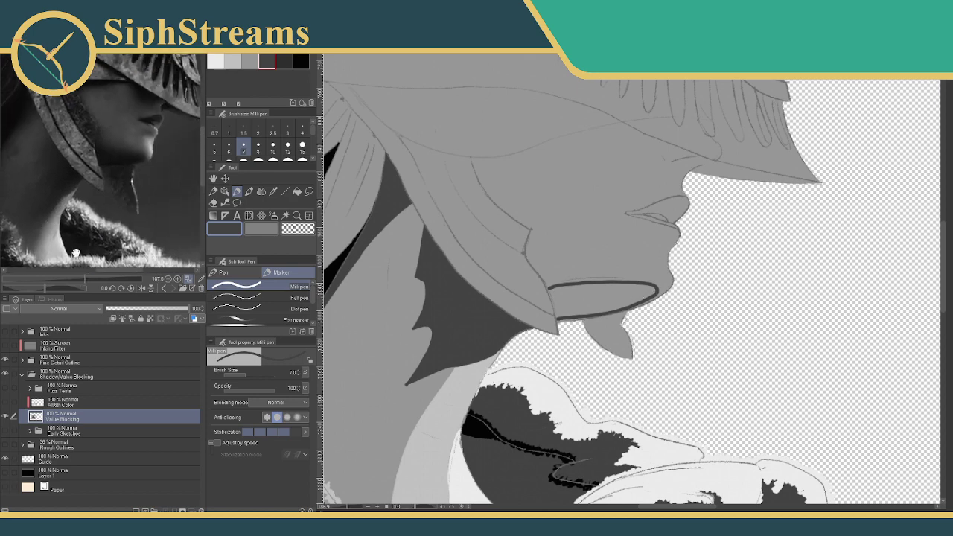
left_click_drag(347, 507, 355, 507)
left_click_drag(479, 377, 455, 359)
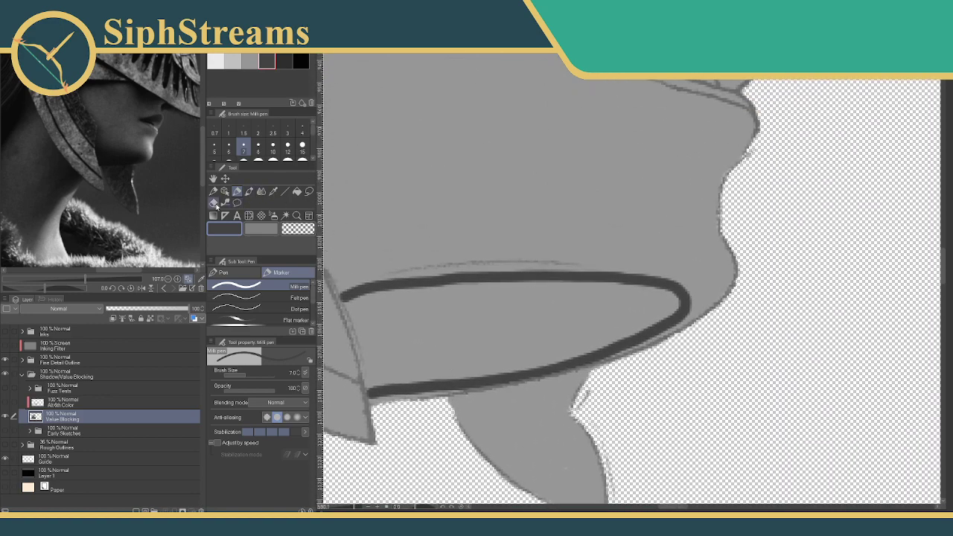
left_click(296, 192)
left_click(445, 353)
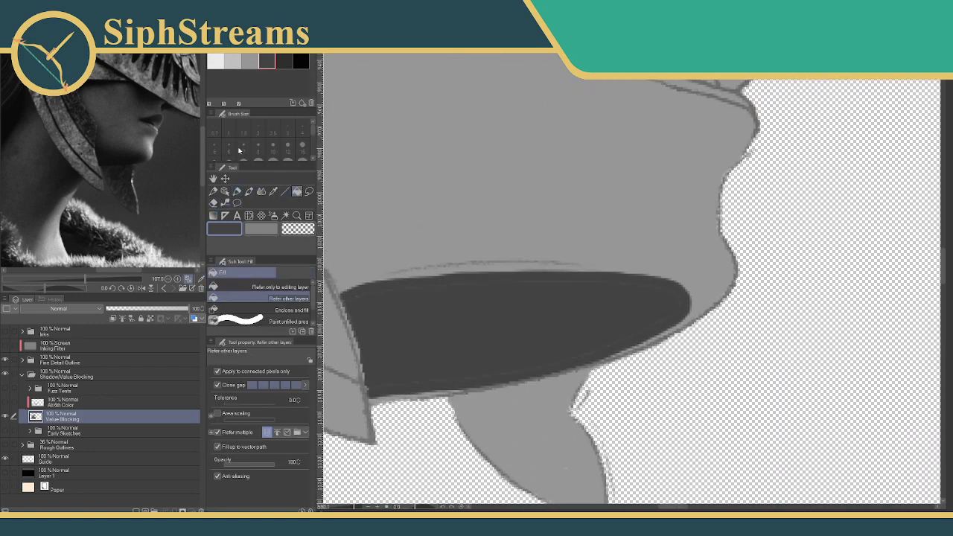
left_click(237, 191)
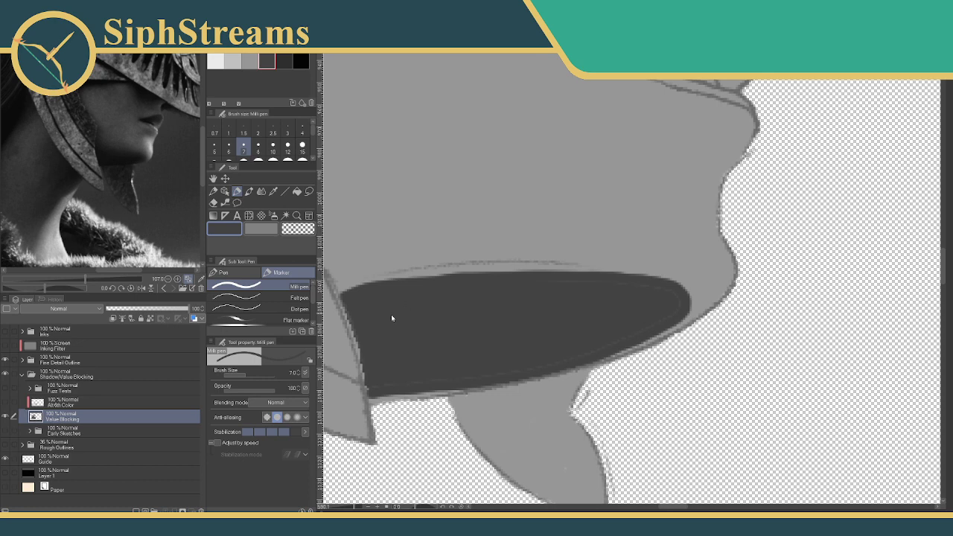
mouse_move(478, 374)
left_mouse_down()
mouse_move(594, 349)
mouse_move(662, 322)
mouse_move(674, 305)
mouse_move(663, 294)
mouse_move(552, 287)
mouse_move(610, 282)
mouse_move(662, 311)
left_mouse_up()
mouse_move(350, 301)
left_mouse_down()
mouse_move(371, 385)
mouse_move(400, 362)
mouse_move(462, 381)
mouse_move(489, 375)
mouse_move(374, 400)
mouse_move(551, 358)
mouse_move(445, 367)
mouse_move(457, 315)
mouse_move(388, 286)
mouse_move(572, 275)
mouse_move(473, 270)
mouse_move(649, 283)
mouse_move(442, 274)
mouse_move(539, 270)
left_mouse_up()
Step: Outline a dark grey shadow along the face side of the cheek guard, curving into the jaw shadow
left_click_drag(426, 305, 483, 340)
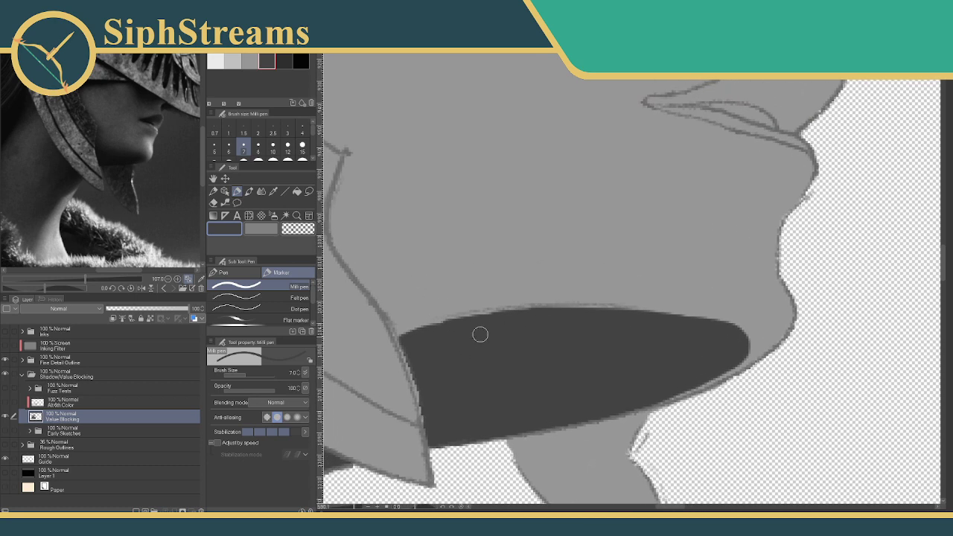
left_click(251, 60)
left_click_drag(351, 179, 436, 270)
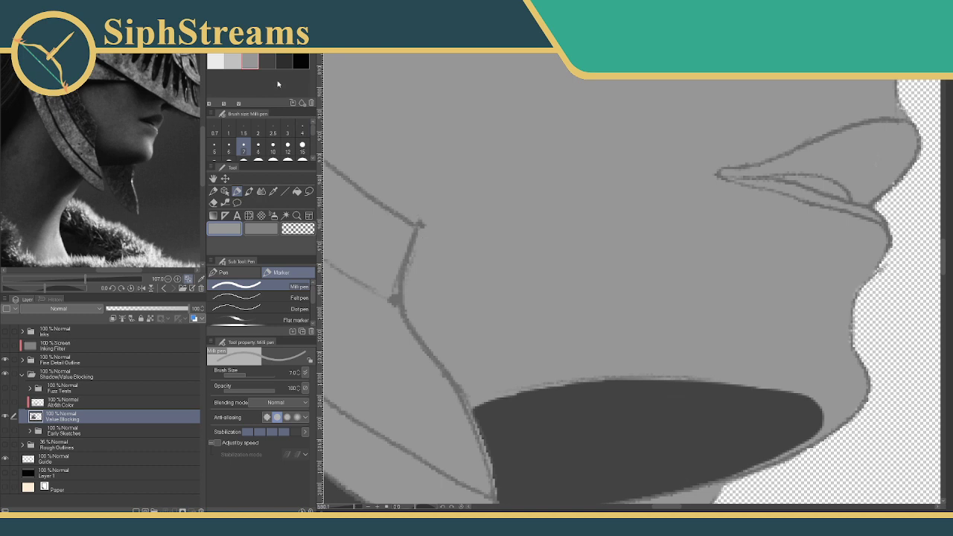
left_click(266, 61)
mouse_move(343, 171)
left_mouse_down()
mouse_move(438, 238)
mouse_move(454, 318)
mouse_move(496, 370)
mouse_move(584, 403)
left_mouse_up()
mouse_move(441, 263)
left_mouse_down()
mouse_move(435, 328)
mouse_move(469, 376)
left_mouse_up()
mouse_move(432, 300)
left_mouse_down()
mouse_move(442, 344)
mouse_move(497, 420)
left_mouse_up()
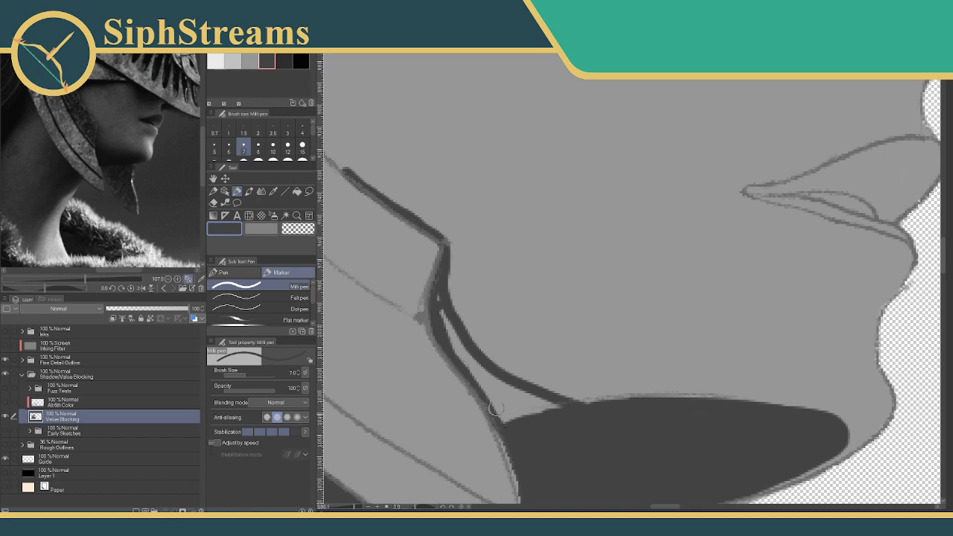
Step: Paint the outlined gap between the cheek guard and the jaw shadow solid dark grey, undoing the stray strokes
mouse_move(443, 297)
left_mouse_down()
mouse_move(447, 344)
mouse_move(448, 321)
mouse_move(480, 354)
mouse_move(489, 387)
left_mouse_up()
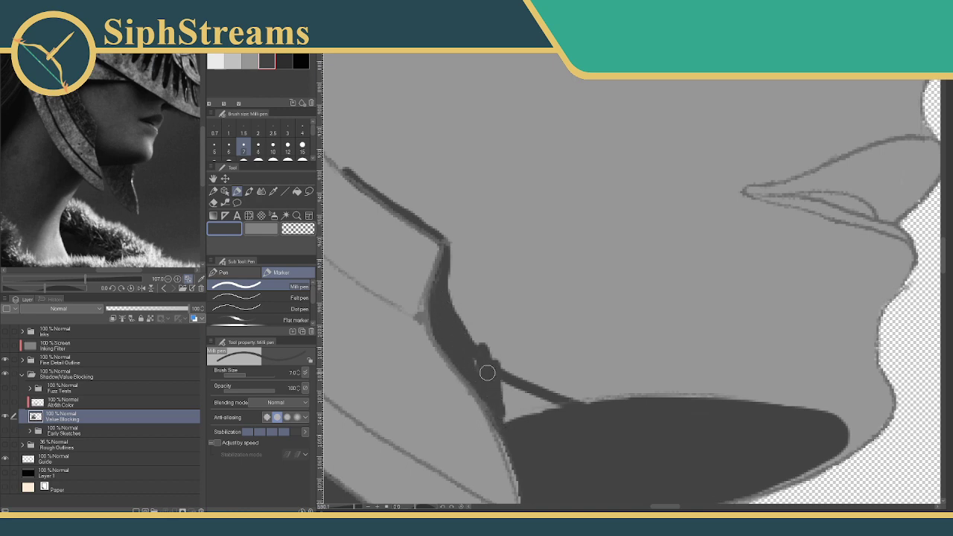
key("ctrl+z")
left_click_drag(443, 307, 482, 377)
mouse_move(460, 342)
left_mouse_down()
mouse_move(441, 313)
mouse_move(476, 363)
mouse_move(544, 410)
mouse_move(470, 379)
mouse_move(507, 423)
mouse_move(513, 404)
mouse_move(521, 413)
mouse_move(563, 403)
left_mouse_up()
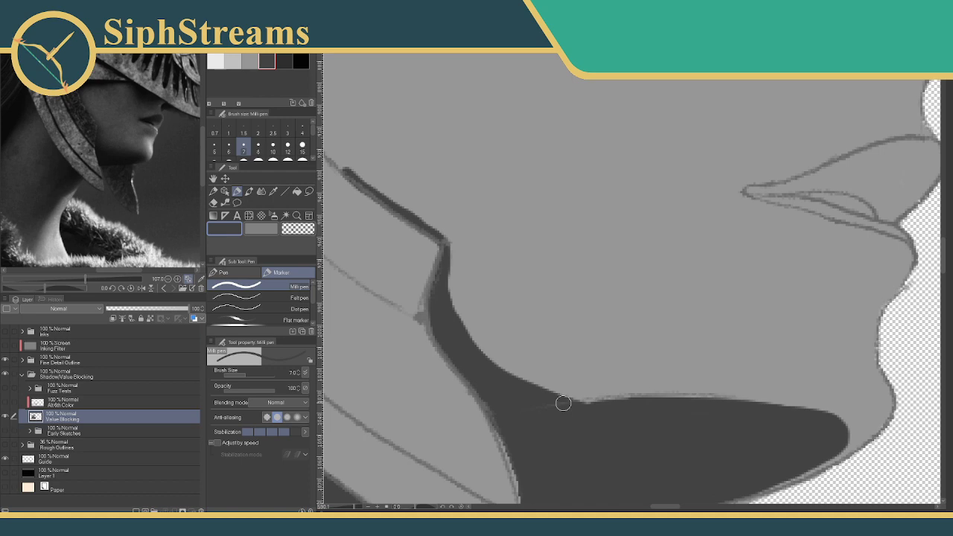
Step: Examine the values on the fur collar, round medallion and twisted cord, then review the jaw and helmet as a whole
left_click_drag(480, 274, 493, 59)
left_click_drag(523, 354, 548, 86)
left_click_drag(517, 293, 588, 205)
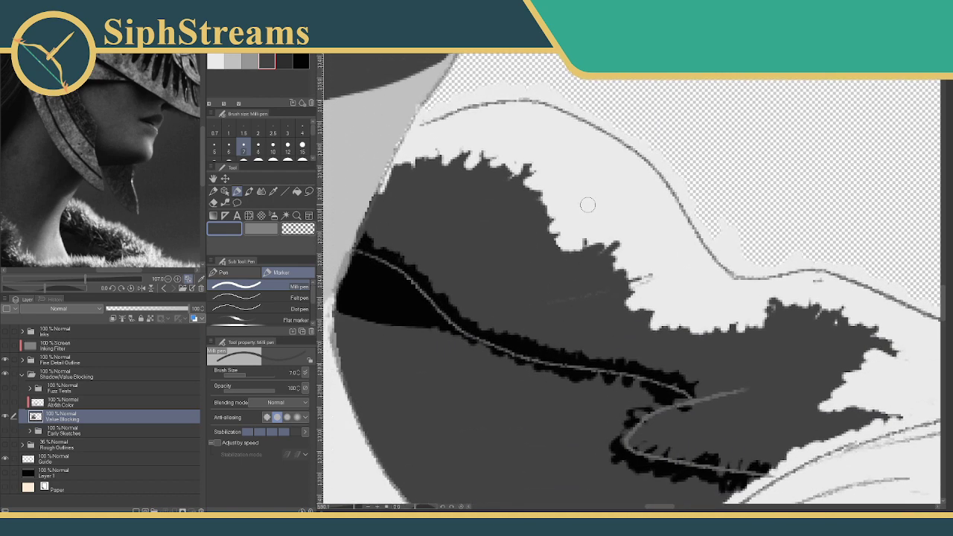
left_click_drag(572, 300, 531, 324)
left_click_drag(387, 352, 907, 223)
left_click_drag(445, 266, 857, 227)
left_click_drag(459, 188, 844, 401)
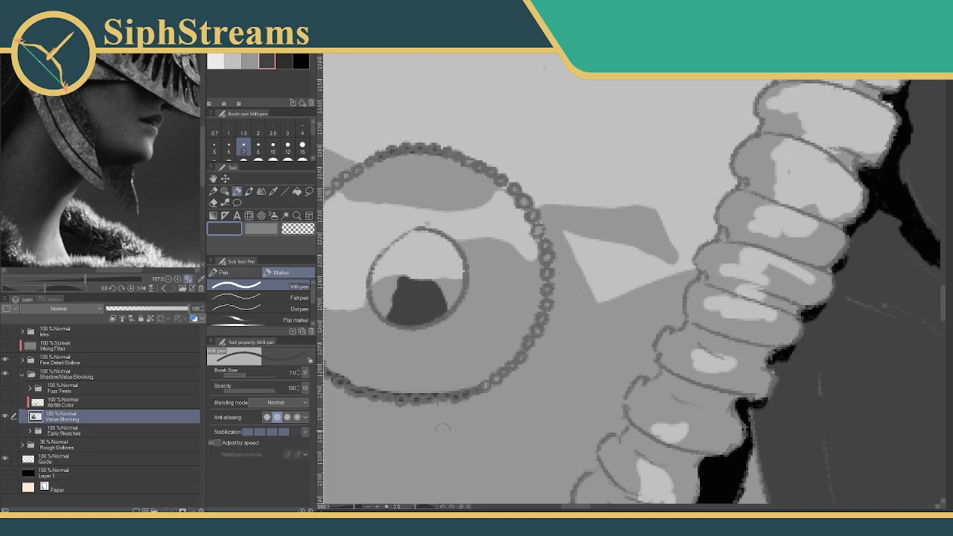
left_click_drag(351, 510, 345, 507)
left_click_drag(725, 253, 511, 349)
scroll(511, 348, "up", 1)
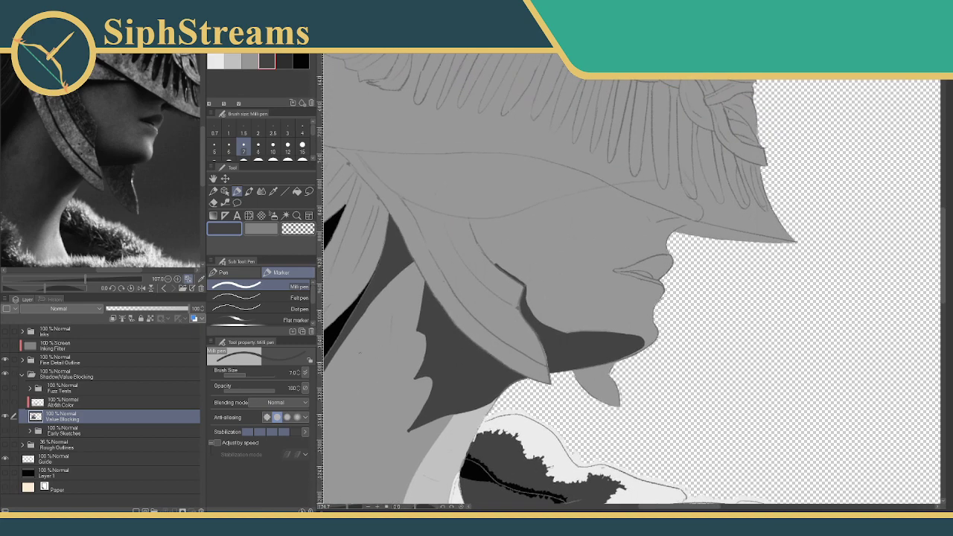
Step: Compare the cheek with the reference and thicken the dark grey shadow around the cheek guard's pointed corner
left_click_drag(349, 510, 349, 504)
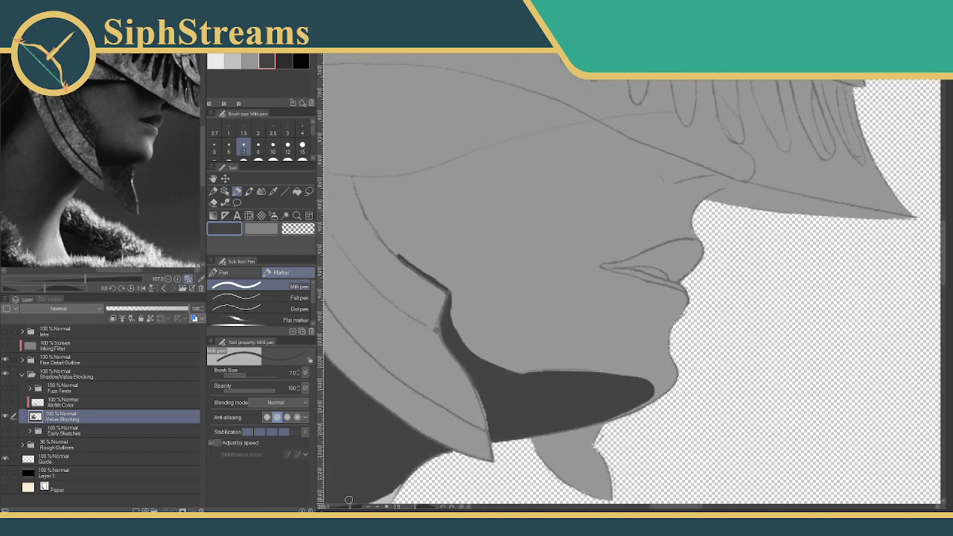
left_click_drag(84, 279, 102, 280)
left_click_drag(123, 152, 119, 227)
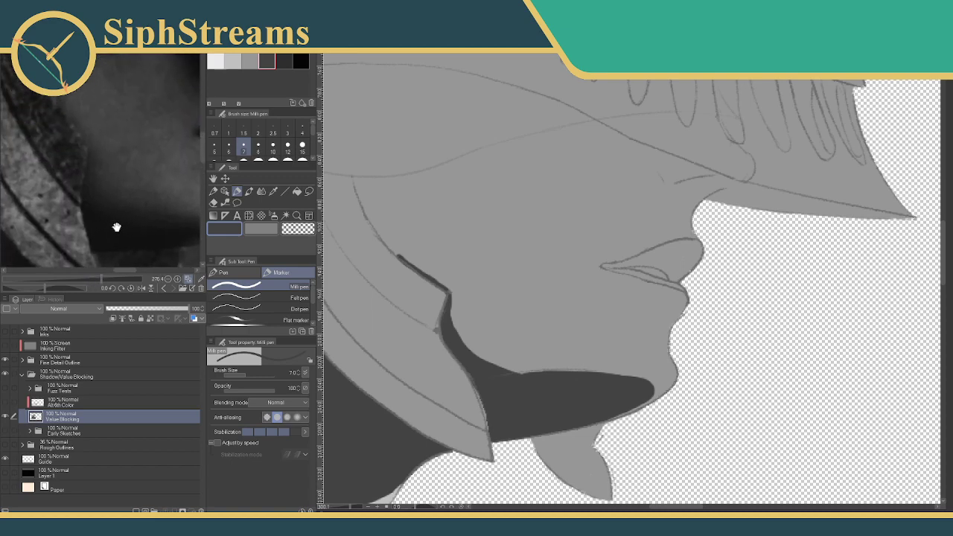
left_click_drag(489, 298, 467, 278)
mouse_move(377, 238)
left_mouse_down()
mouse_move(421, 259)
mouse_move(438, 282)
mouse_move(430, 306)
mouse_move(428, 270)
mouse_move(380, 240)
left_mouse_up()
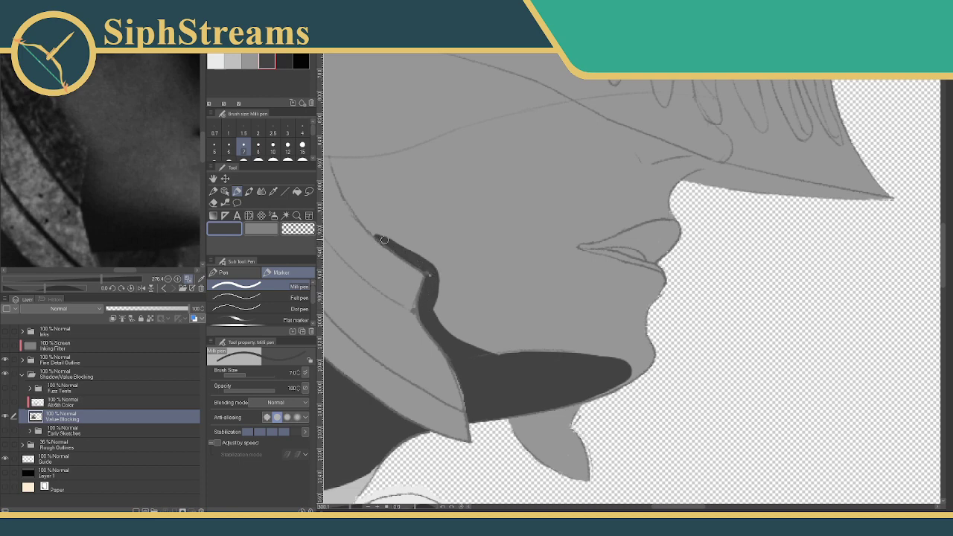
mouse_move(425, 269)
left_mouse_down()
mouse_move(429, 294)
mouse_move(428, 269)
mouse_move(429, 316)
mouse_move(428, 301)
mouse_move(443, 347)
left_mouse_up()
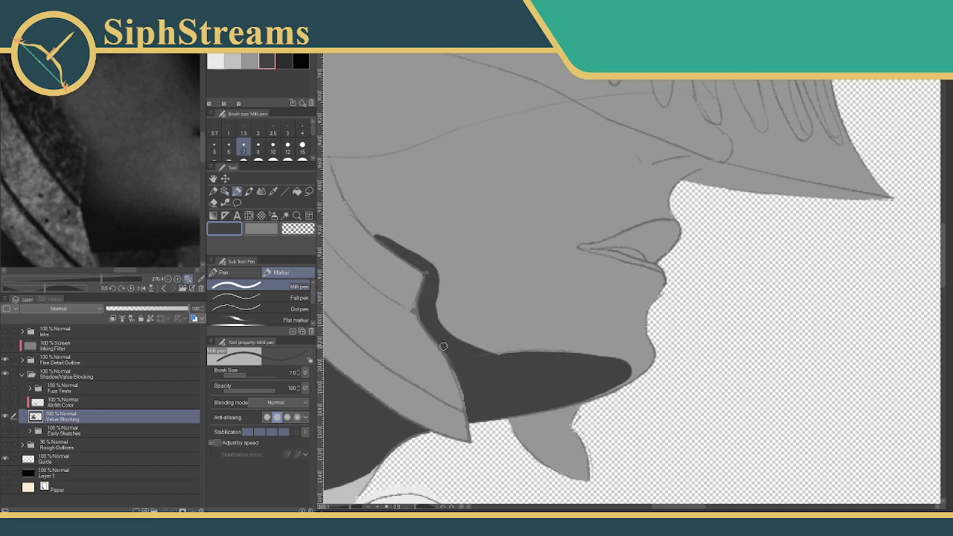
Step: Trim the cheek guard shadow's inner curve with mid grey and touch up its edge in dark grey
left_click(249, 61)
mouse_move(442, 298)
left_mouse_down()
mouse_move(455, 347)
mouse_move(497, 353)
mouse_move(448, 337)
left_mouse_up()
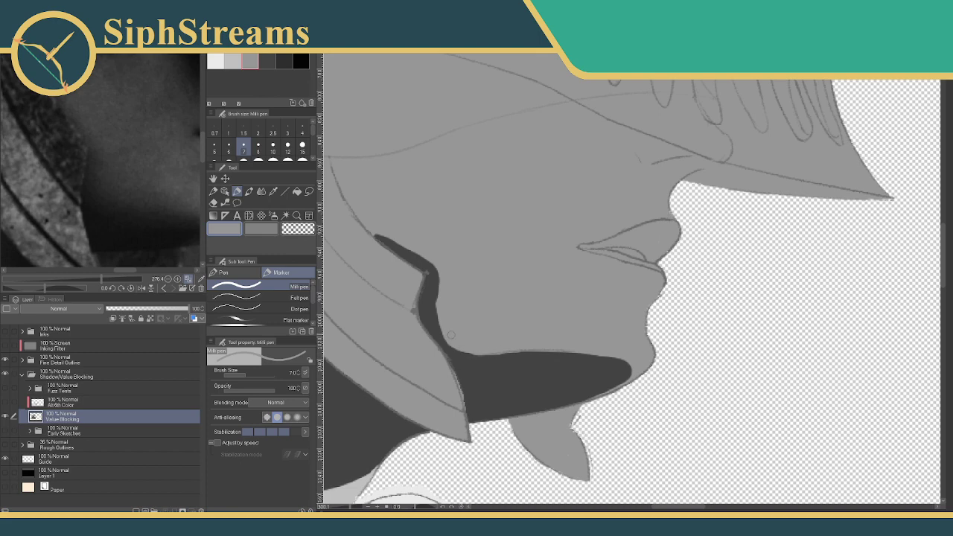
mouse_move(442, 283)
left_mouse_down()
mouse_move(434, 317)
mouse_move(436, 307)
mouse_move(451, 347)
left_mouse_up()
left_click(268, 61)
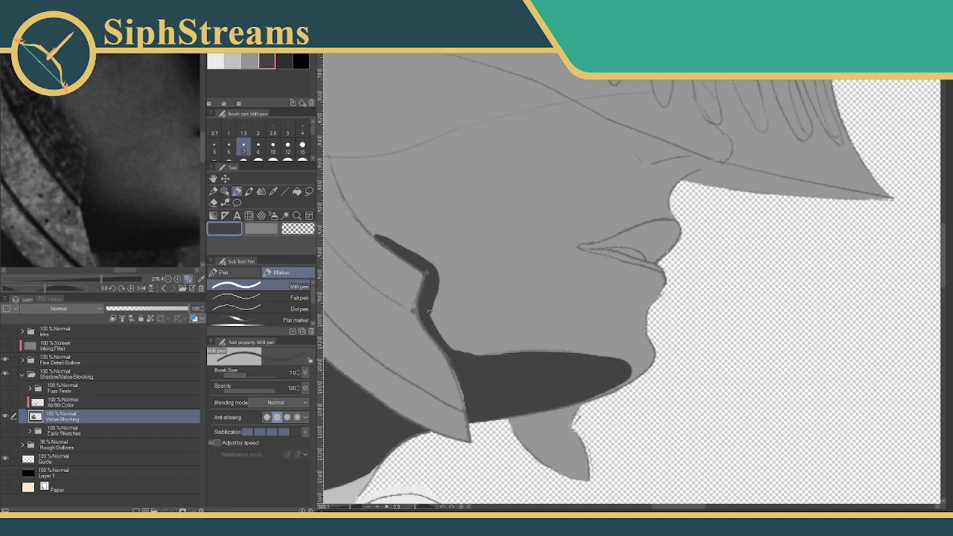
left_click_drag(438, 336, 449, 350)
left_click_drag(511, 352, 506, 364)
Step: Outline a tapering dark grey shadow under the helmet brim, from the cheek guard's upper end towards the face
left_click_drag(161, 228, 104, 239)
mouse_move(424, 228)
left_mouse_down()
mouse_move(517, 342)
mouse_move(529, 305)
left_mouse_up()
left_click_drag(82, 159, 155, 188)
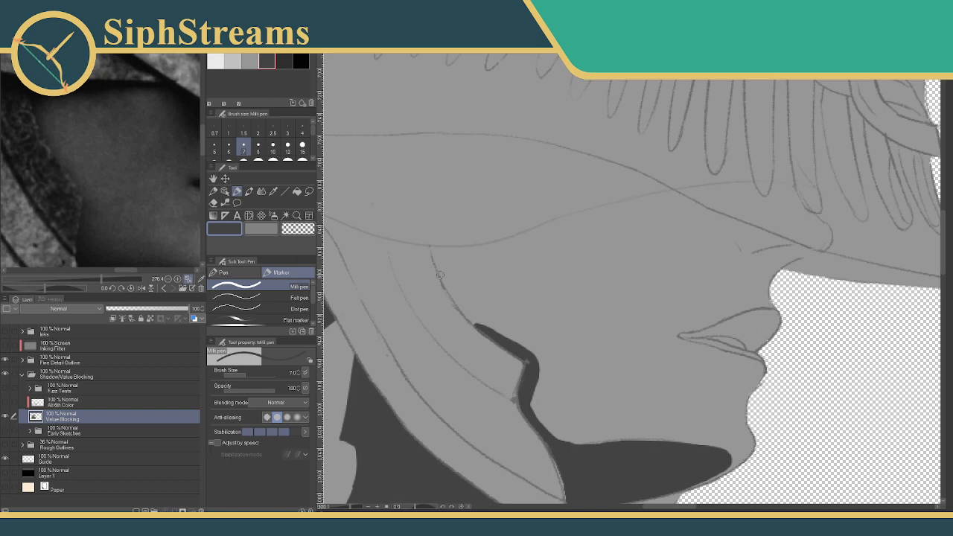
mouse_move(440, 274)
left_mouse_down()
mouse_move(579, 242)
mouse_move(665, 195)
left_mouse_up()
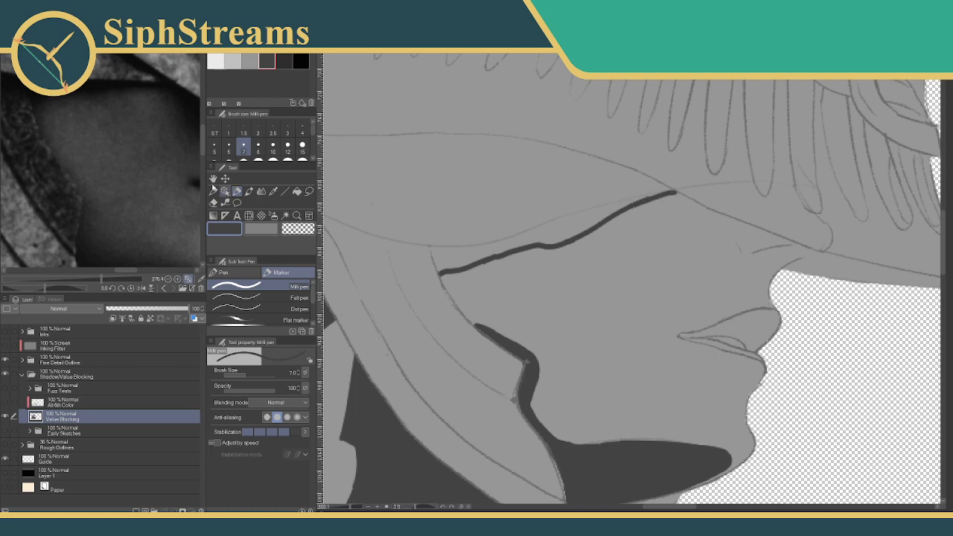
mouse_move(433, 245)
left_mouse_down()
mouse_move(440, 272)
mouse_move(575, 216)
mouse_move(672, 192)
mouse_move(562, 218)
left_mouse_up()
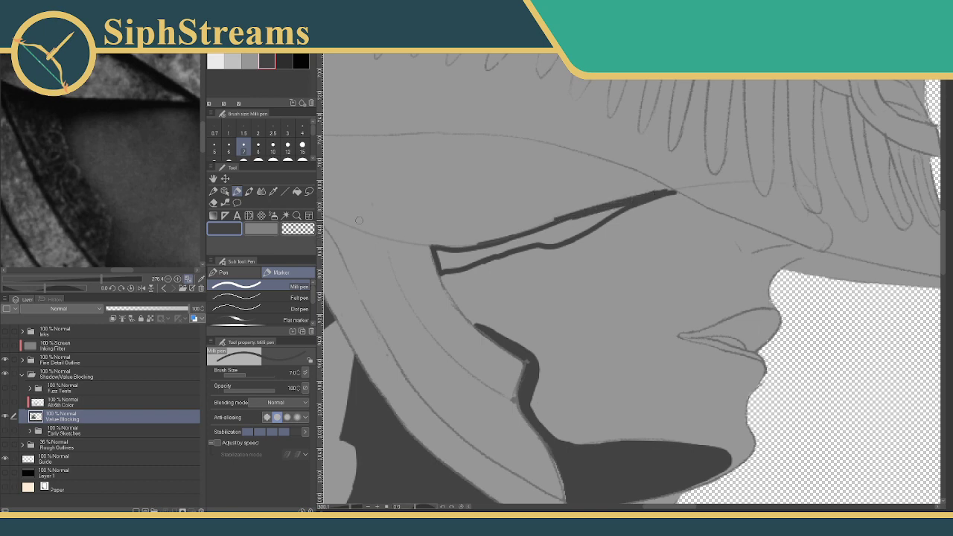
Step: Fill the tapering brim shadow with dark grey and smooth its upper edge with the Milli pen
key("g")
left_click(485, 251)
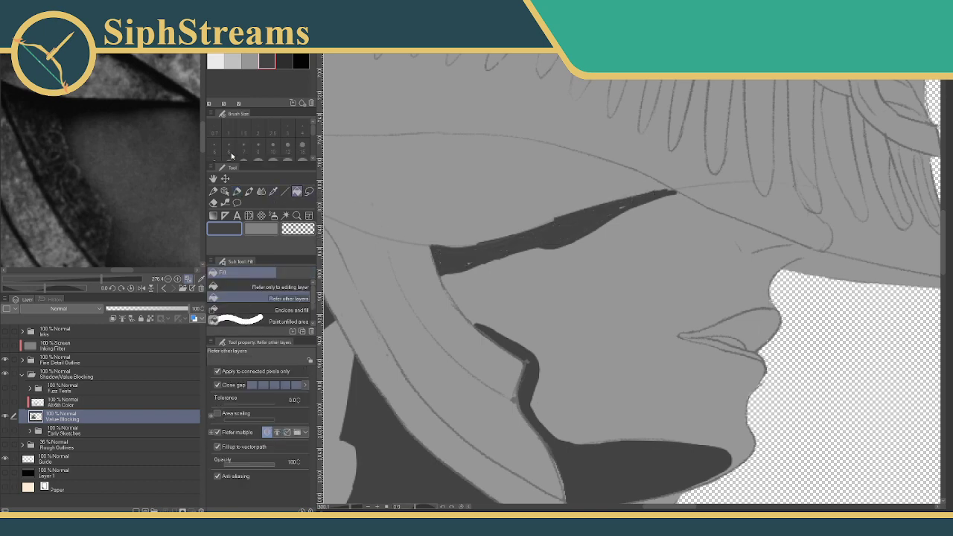
left_click(237, 191)
left_click_drag(439, 253, 441, 271)
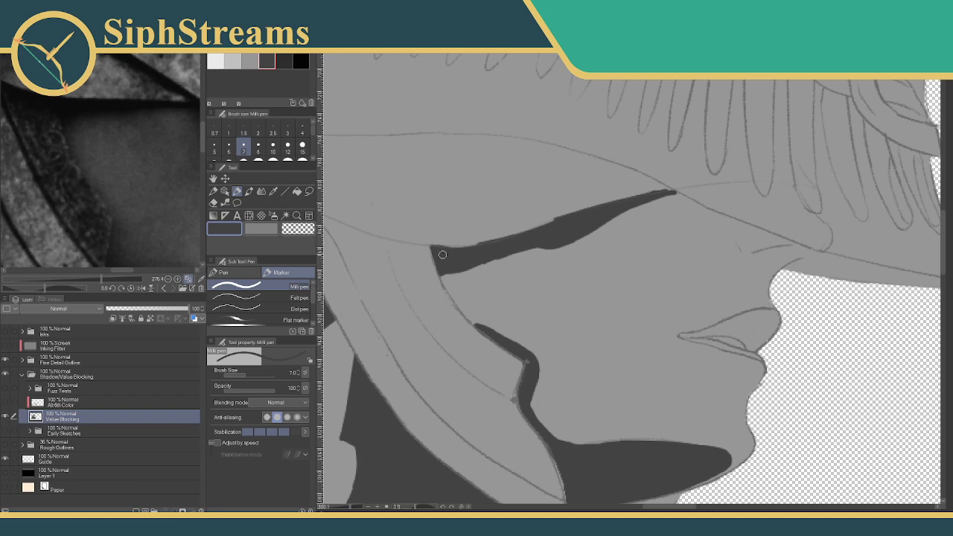
left_click_drag(440, 252, 463, 249)
mouse_move(454, 252)
left_mouse_down()
mouse_move(532, 227)
mouse_move(570, 258)
mouse_move(592, 255)
left_mouse_up()
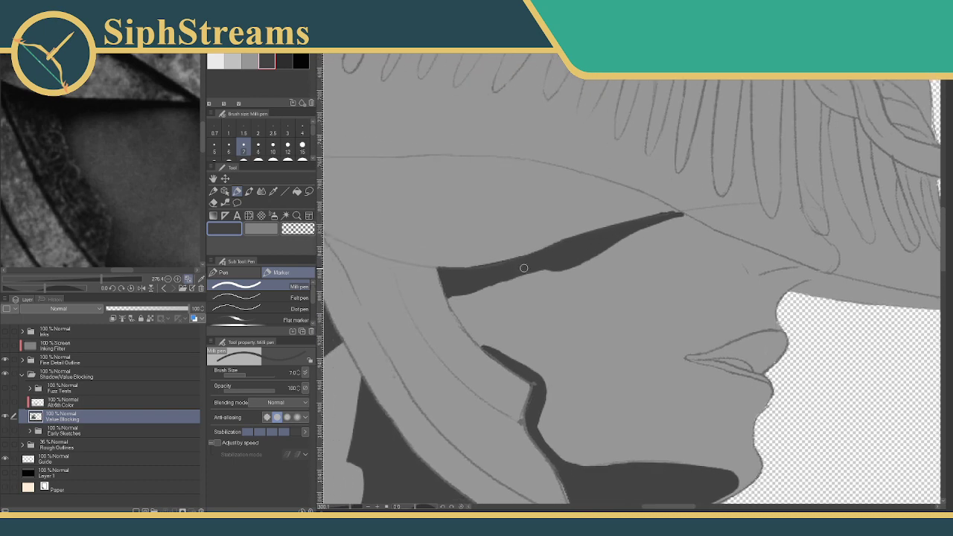
Step: Extend the brim shadow down the cheek guard's edge in dark grey and trim it with mid grey, undoing unwanted strokes
left_click_drag(456, 296, 458, 318)
mouse_move(457, 286)
left_mouse_down()
mouse_move(465, 312)
mouse_move(466, 340)
mouse_move(445, 319)
mouse_move(449, 305)
mouse_move(465, 329)
left_mouse_up()
left_click(258, 60)
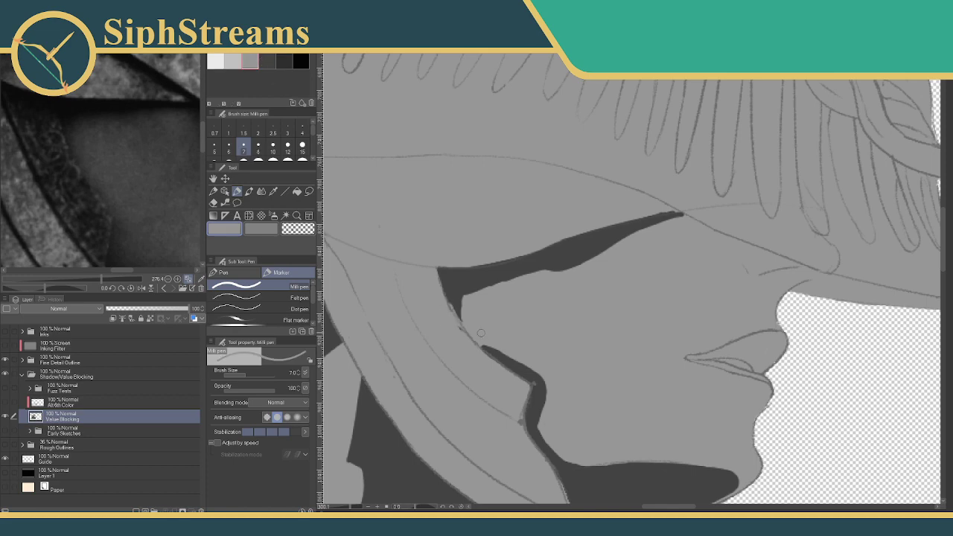
key("ctrl+z")
left_click_drag(484, 343, 531, 366)
key("ctrl+z")
mouse_move(483, 343)
left_mouse_down()
mouse_move(538, 369)
mouse_move(484, 342)
left_mouse_up()
key("ctrl+z")
Step: Rework the dark grey shadow at the cheek guard's pointed corner, undoing the unwanted strokes
left_click(269, 61)
mouse_move(550, 383)
left_mouse_down()
mouse_move(526, 368)
mouse_move(541, 407)
mouse_move(529, 376)
left_mouse_up()
key("ctrl+z")
key("ctrl+z")
key("ctrl+z")
key("ctrl+z")
key("ctrl+z")
key("ctrl+z")
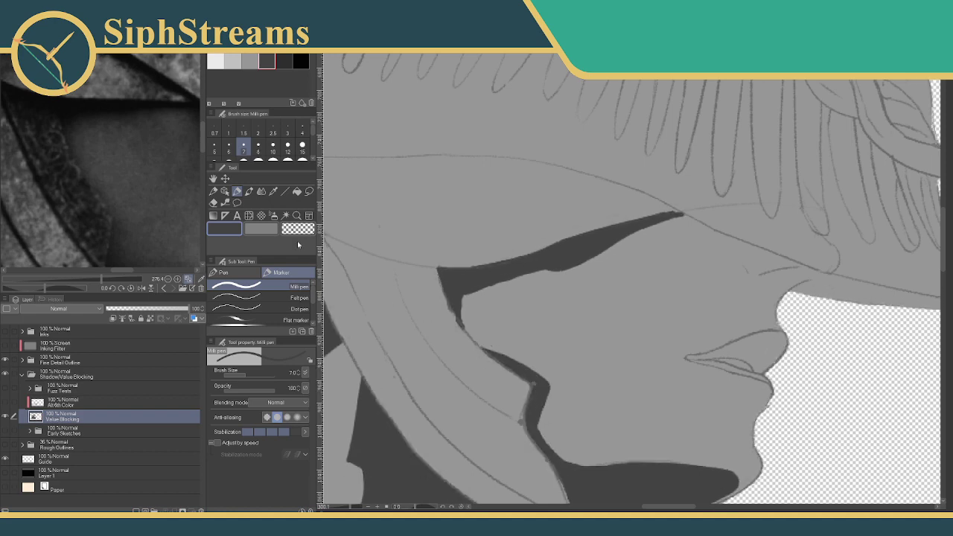
Step: Thin the shadow above the cheek guard's corner and even out the brim shadow's lower edge with mid grey
left_click(250, 61)
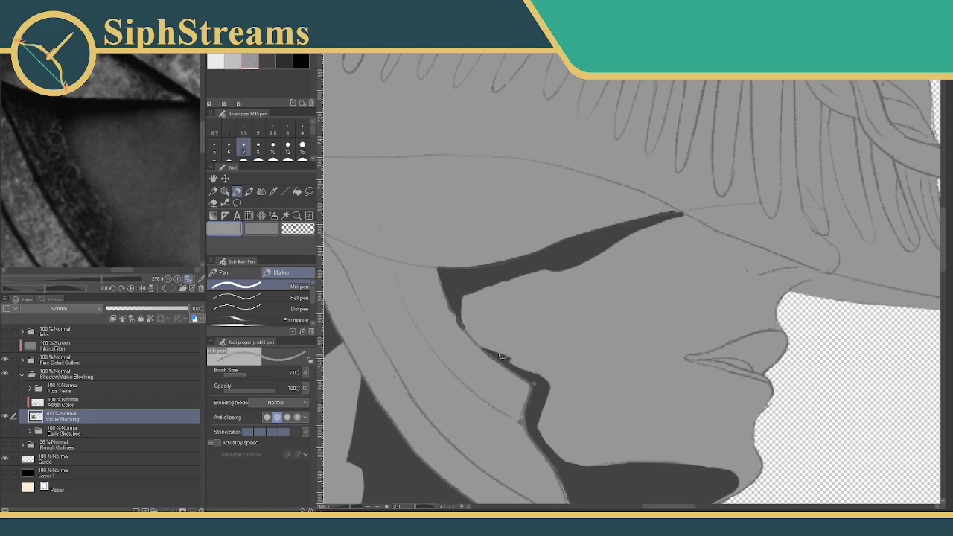
mouse_move(550, 376)
left_mouse_down()
mouse_move(481, 340)
mouse_move(539, 364)
mouse_move(481, 340)
left_mouse_up()
mouse_move(562, 347)
left_mouse_down()
mouse_move(551, 344)
mouse_move(558, 363)
left_mouse_up()
mouse_move(446, 329)
left_mouse_down()
mouse_move(469, 360)
mouse_move(469, 397)
mouse_move(471, 369)
left_mouse_up()
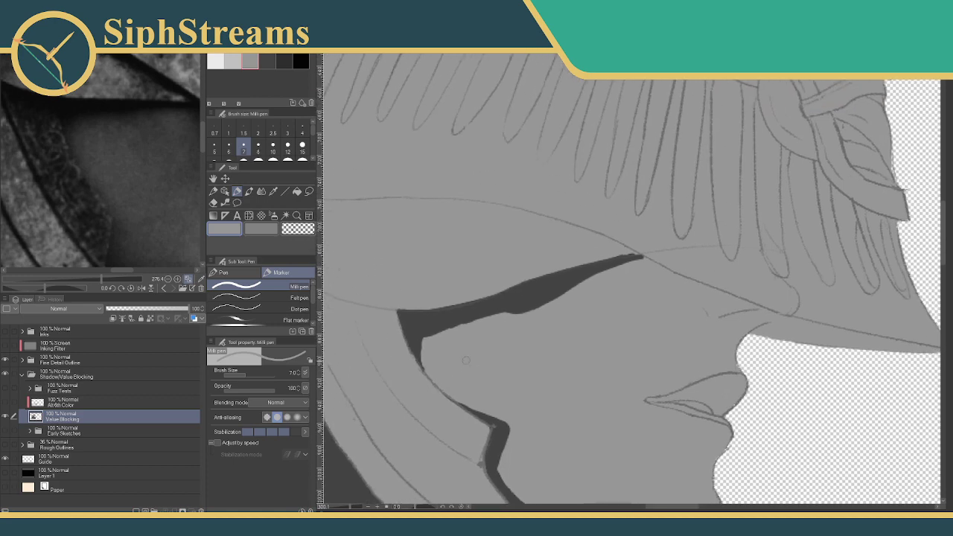
mouse_move(427, 340)
left_mouse_down()
mouse_move(619, 271)
mouse_move(536, 306)
mouse_move(557, 297)
left_mouse_up()
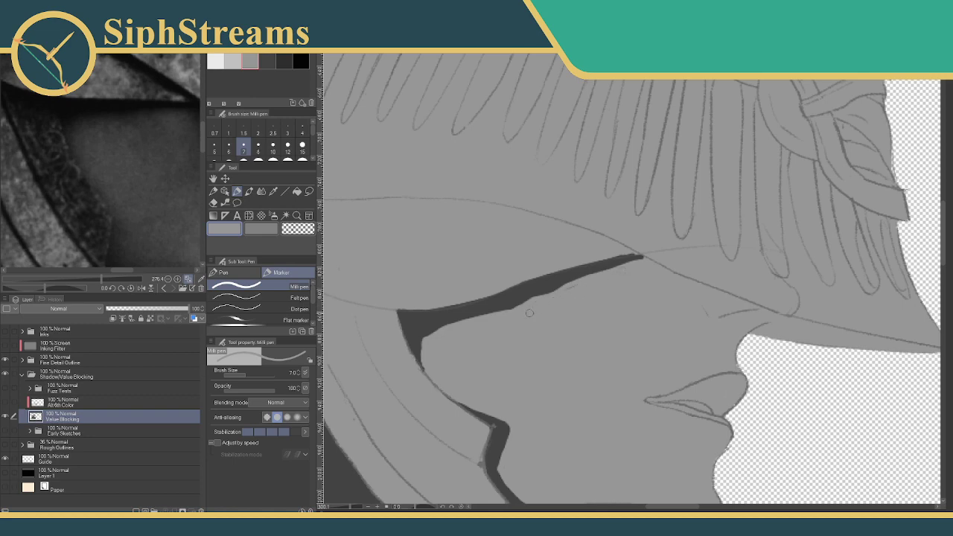
Step: Outline the shadow beside the nose under the helmet brim in dark grey, undoing the stray strokes along the brim
left_click_drag(613, 284, 499, 306)
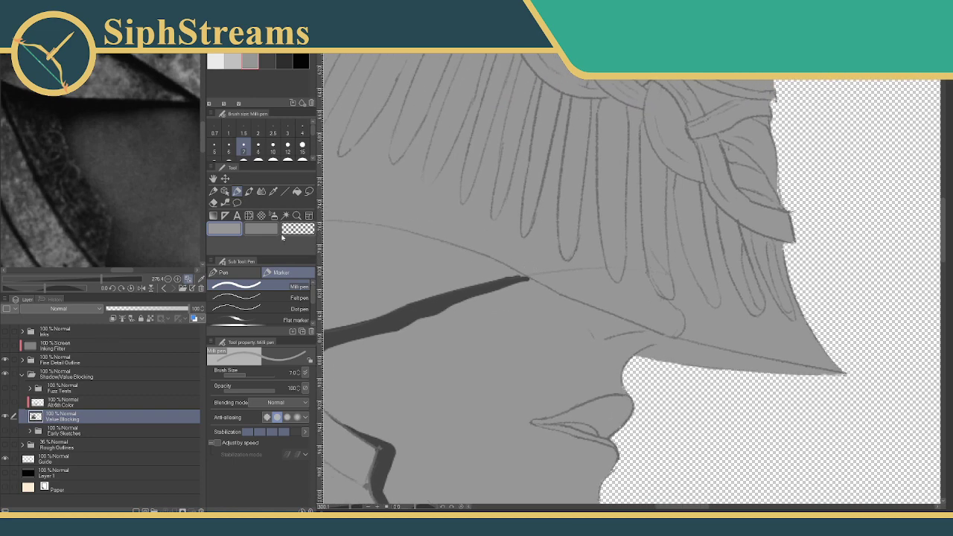
left_click_drag(157, 173, 32, 181)
left_click_drag(88, 195, 36, 198)
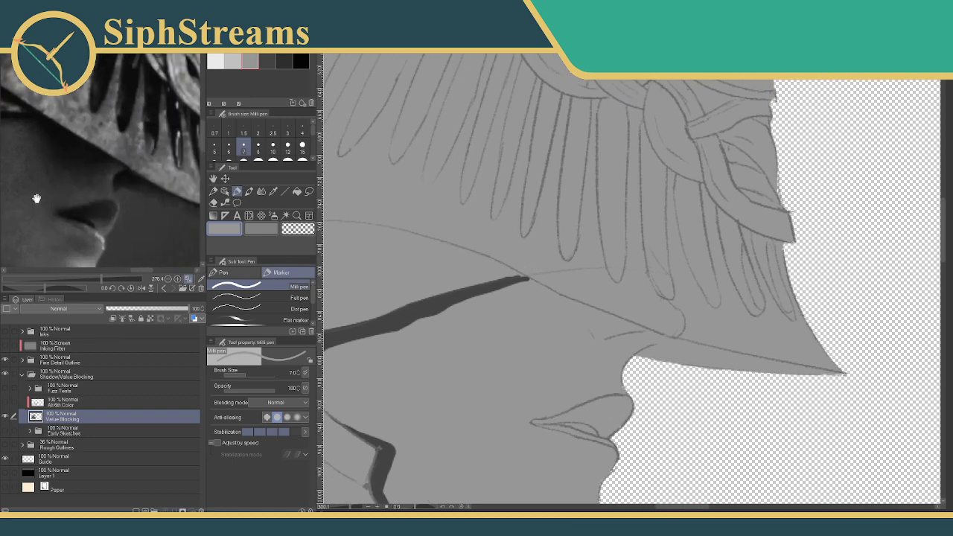
left_click(267, 60)
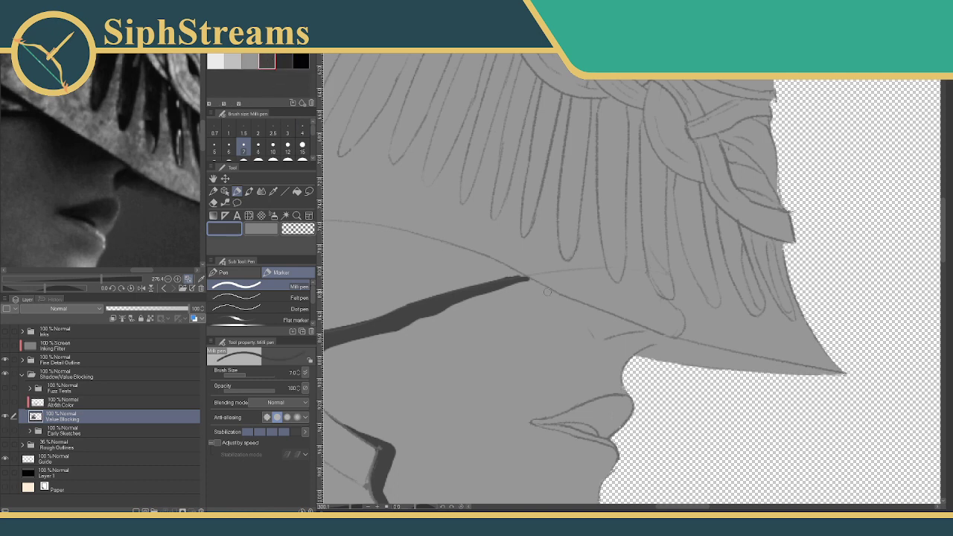
mouse_move(527, 279)
left_mouse_down()
mouse_move(551, 327)
mouse_move(634, 325)
left_mouse_up()
left_click_drag(119, 200, 136, 241)
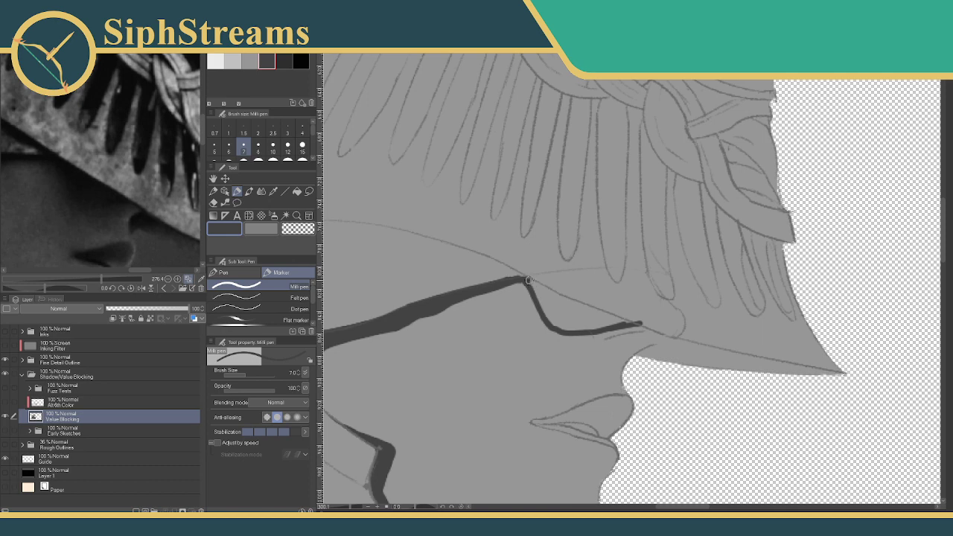
left_click_drag(526, 280, 612, 271)
key("ctrl+z")
key("ctrl+z")
Step: Draw a dark grey line along the underside of the nose to the brim with the size 3 Milli pen, undoing the stray stroke
left_click(287, 130)
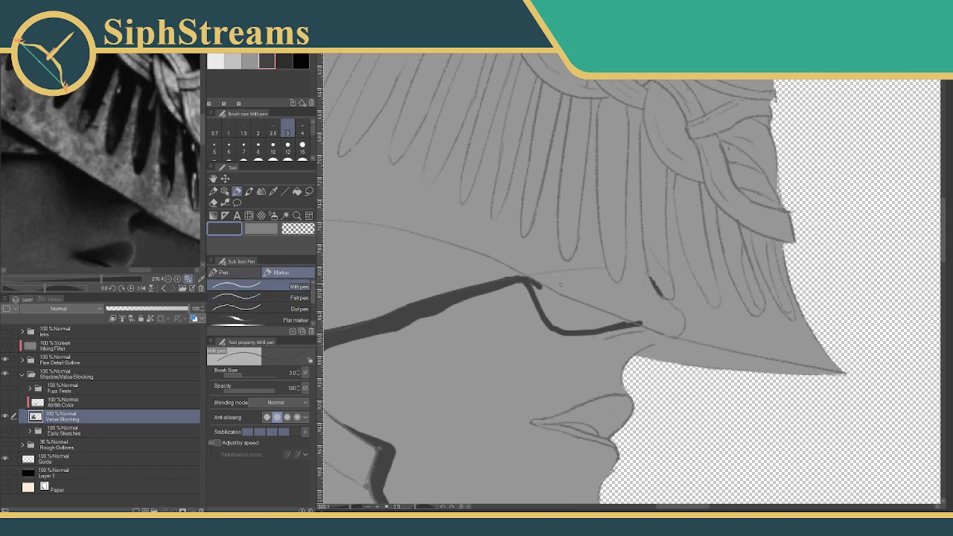
left_click_drag(114, 194, 52, 185)
left_click_drag(488, 316, 467, 286)
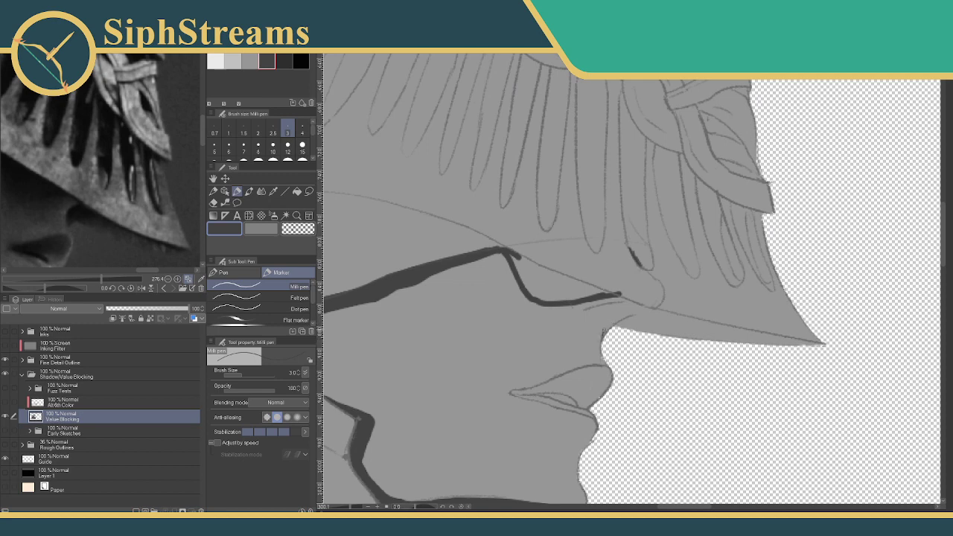
left_click_drag(618, 317, 645, 307)
key("ctrl+z")
mouse_move(608, 326)
left_mouse_down()
mouse_move(654, 308)
mouse_move(620, 318)
left_mouse_up()
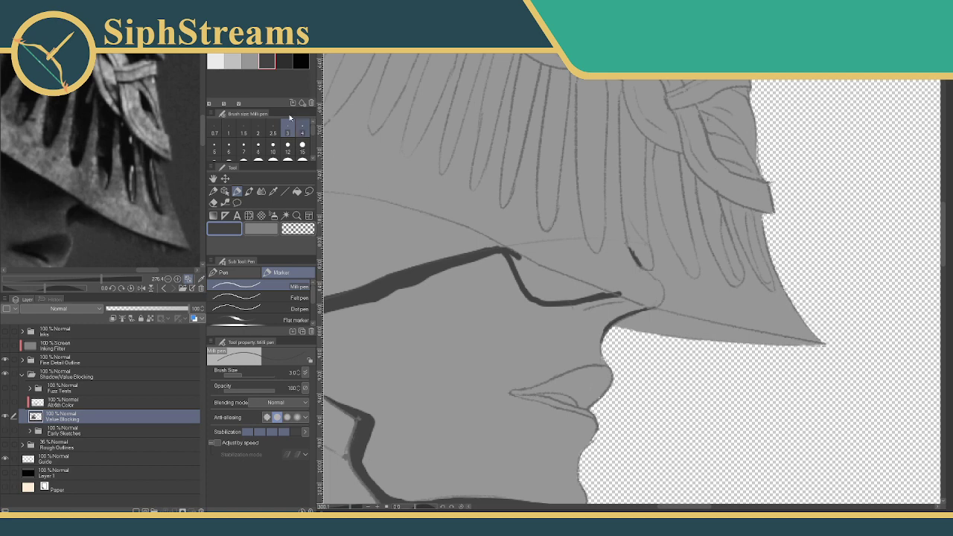
Step: Fill the outlined shadow beside the nose with dark grey and clean its brim edge with mid grey using a size 6 Milli pen
left_click(297, 192)
left_click(543, 285)
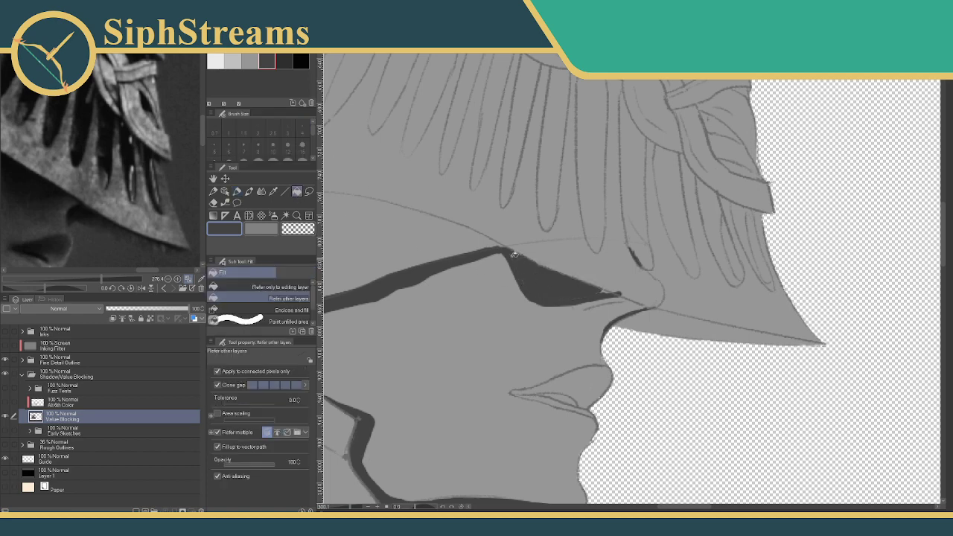
left_click(237, 191)
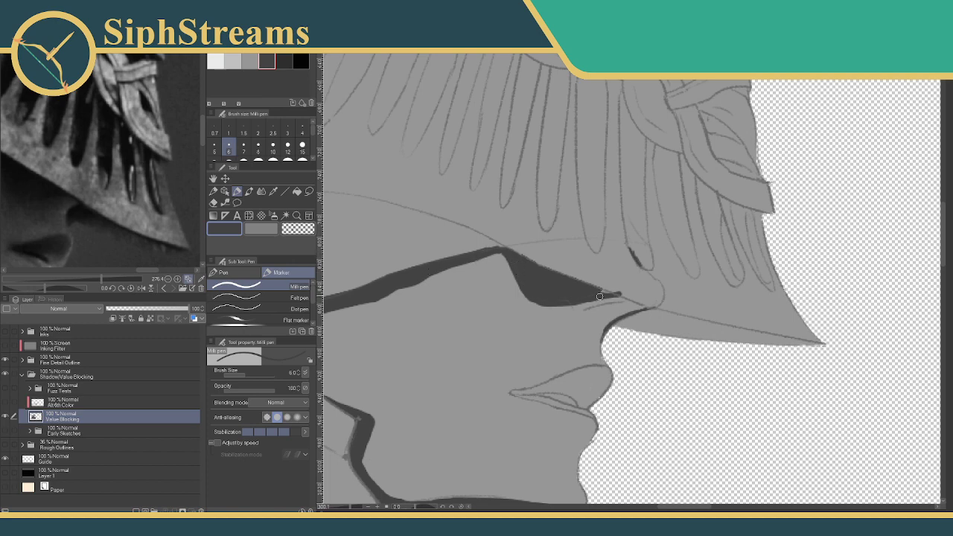
left_click(250, 61)
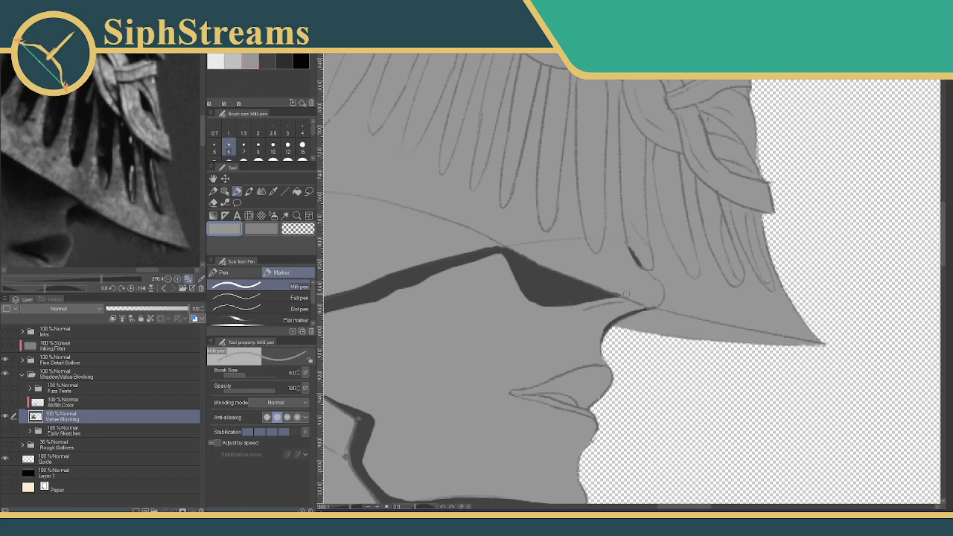
left_click_drag(507, 245, 447, 258)
Step: Examine the face shadows against the reference image, both close up and across the whole figure
mouse_move(478, 259)
left_mouse_down()
mouse_move(453, 256)
mouse_move(470, 207)
mouse_move(484, 246)
mouse_move(472, 241)
mouse_move(464, 192)
mouse_move(602, 166)
mouse_move(555, 154)
left_mouse_up()
left_click_drag(93, 209, 131, 147)
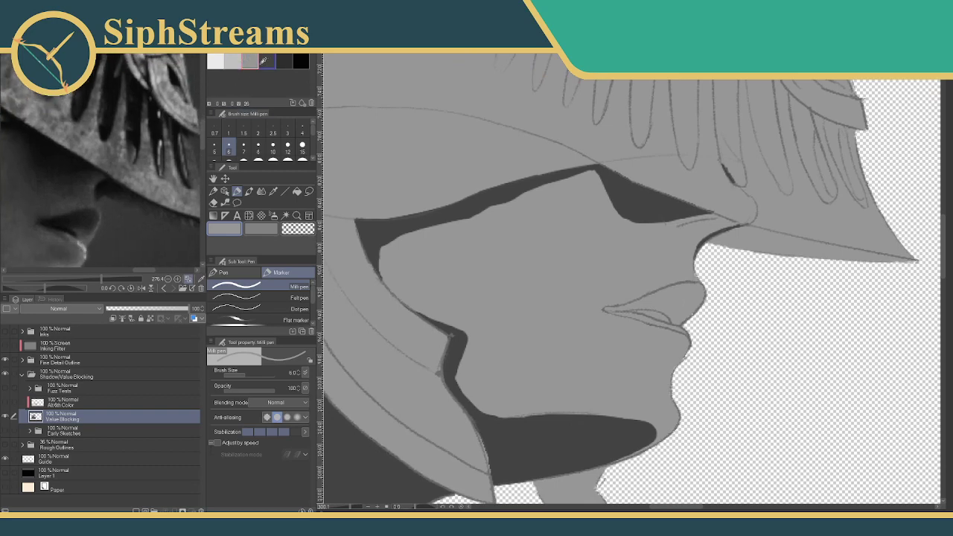
left_click_drag(86, 186, 144, 215)
left_click_drag(101, 277, 67, 277)
left_click_drag(424, 319, 597, 219)
left_click_drag(148, 173, 179, 171)
left_click_drag(369, 302, 451, 294)
left_click_drag(346, 511, 340, 508)
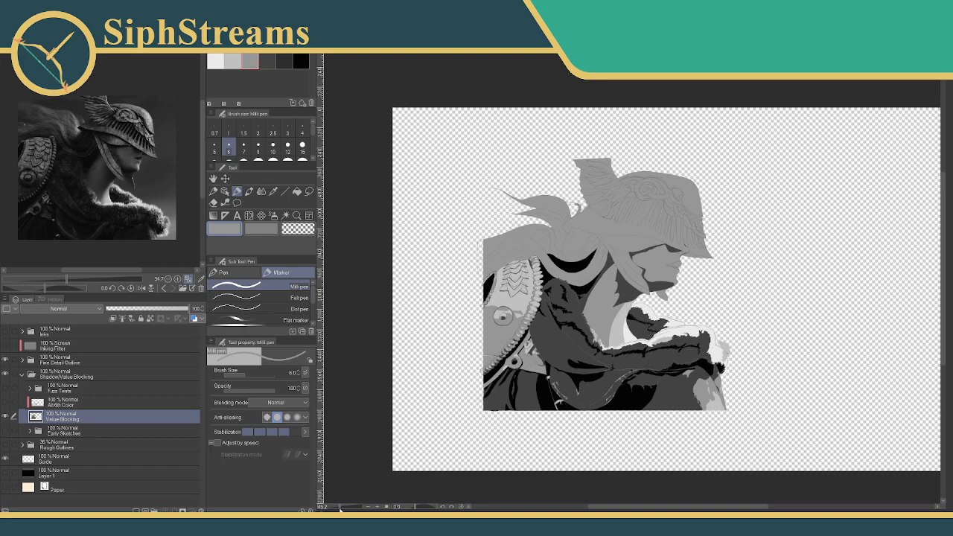
left_click_drag(340, 509, 342, 510)
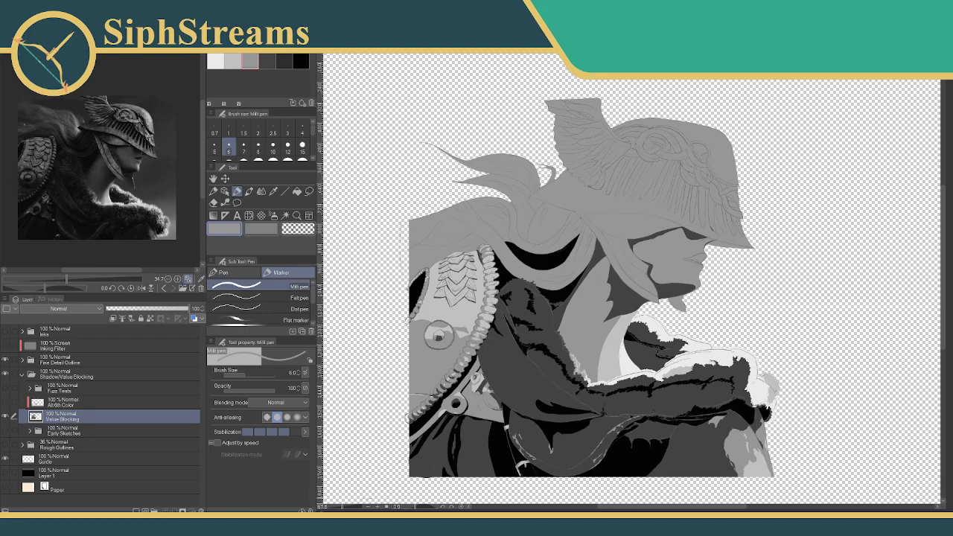
left_click_drag(345, 509, 348, 508)
left_click_drag(387, 452, 302, 515)
left_click_drag(444, 383, 337, 461)
left_click_drag(348, 508, 348, 509)
scroll(489, 495, "up", 3)
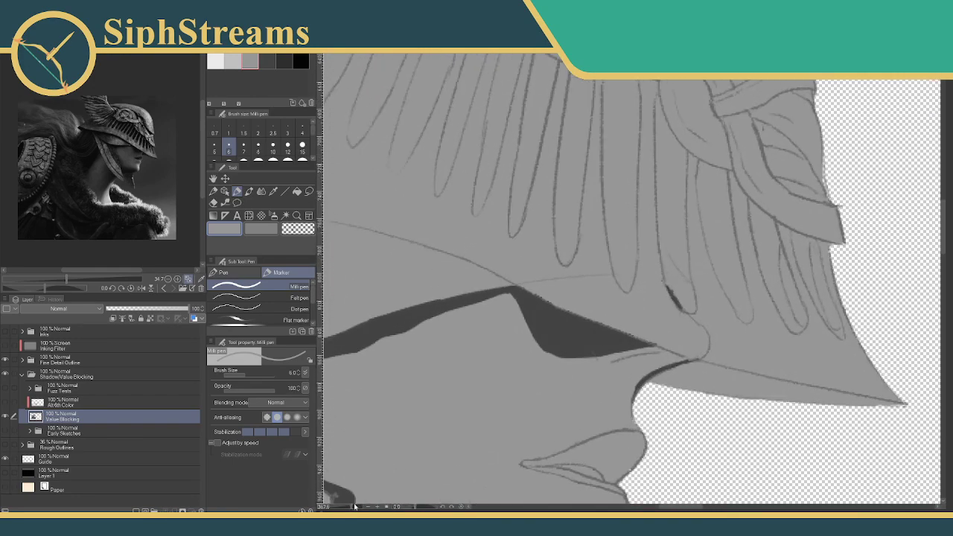
Step: Block in the upper lip and the lower lip's upper contour with dark grey, undoing the unwanted stroke
left_click_drag(479, 258, 438, 303)
left_click_drag(67, 278, 84, 279)
left_click_drag(140, 176, 119, 243)
left_click_drag(84, 279, 95, 279)
left_click_drag(193, 148, 178, 135)
left_click(266, 61)
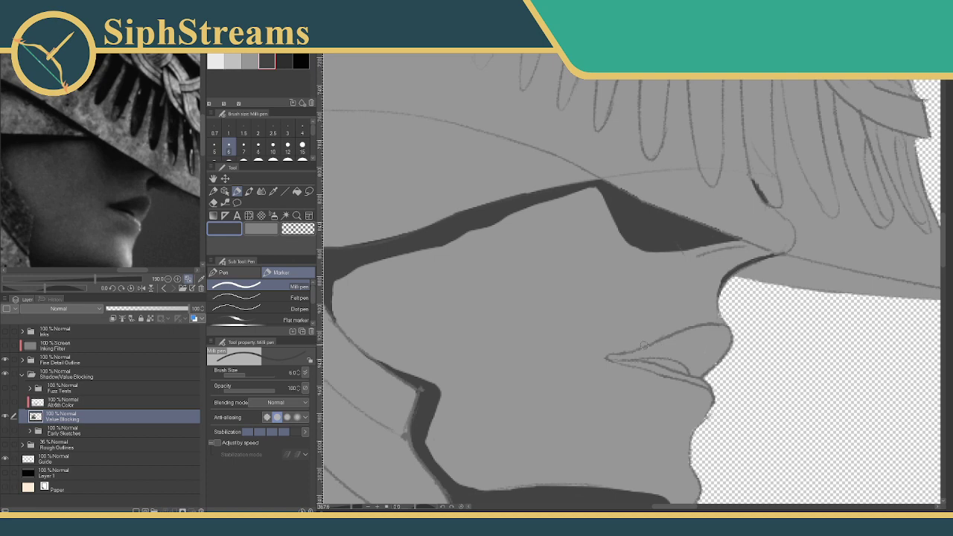
left_click_drag(609, 356, 717, 327)
left_click_drag(609, 357, 676, 382)
key("ctrl+z")
mouse_move(705, 328)
left_mouse_down()
mouse_move(711, 364)
mouse_move(721, 354)
mouse_move(700, 372)
mouse_move(709, 387)
mouse_move(633, 360)
mouse_move(698, 327)
mouse_move(646, 350)
mouse_move(690, 338)
mouse_move(652, 356)
mouse_move(681, 359)
mouse_move(692, 373)
mouse_move(672, 357)
mouse_move(700, 345)
mouse_move(694, 359)
mouse_move(710, 361)
mouse_move(702, 369)
mouse_move(690, 365)
mouse_move(705, 331)
mouse_move(720, 329)
mouse_move(709, 358)
left_mouse_up()
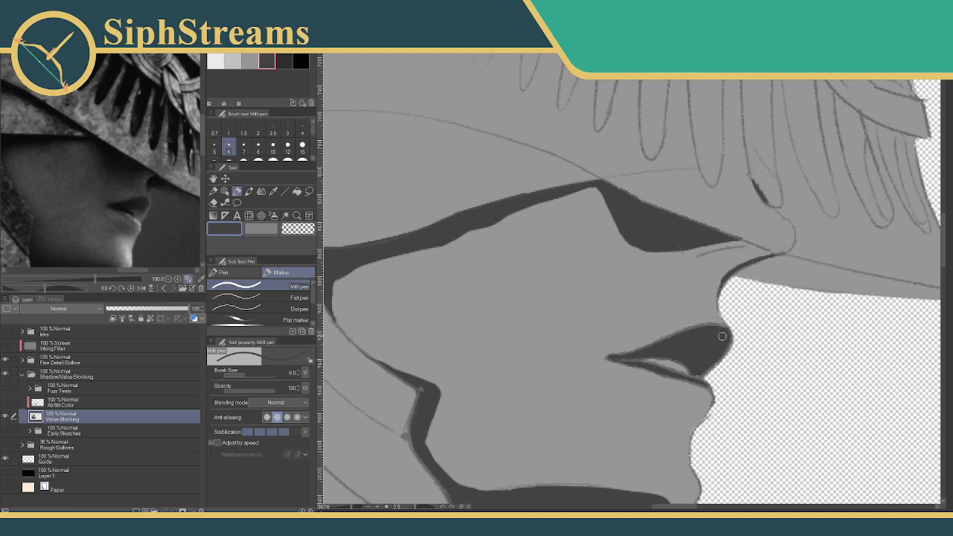
Step: Paint the gap between the lips and the mouth corner black with the size 5 Milli pen
left_click(301, 61)
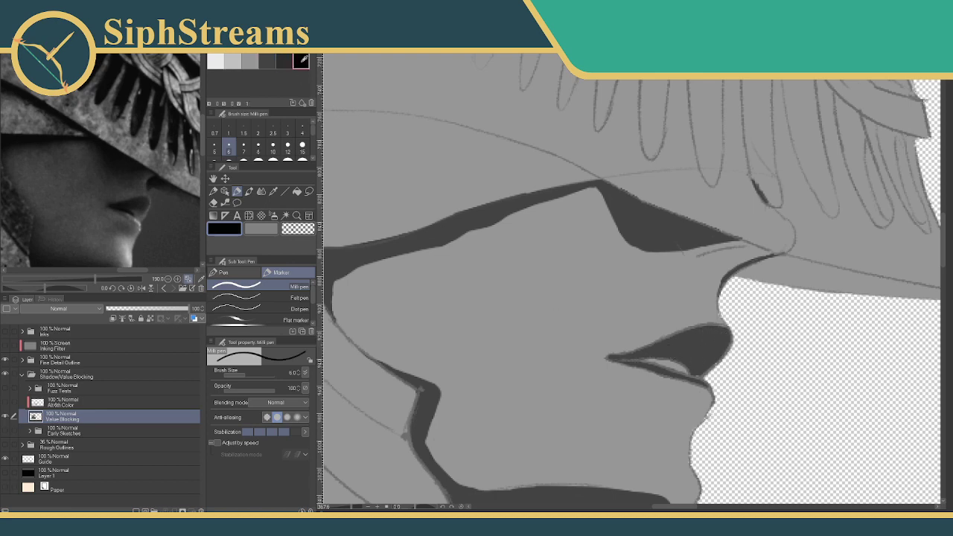
left_click(215, 146)
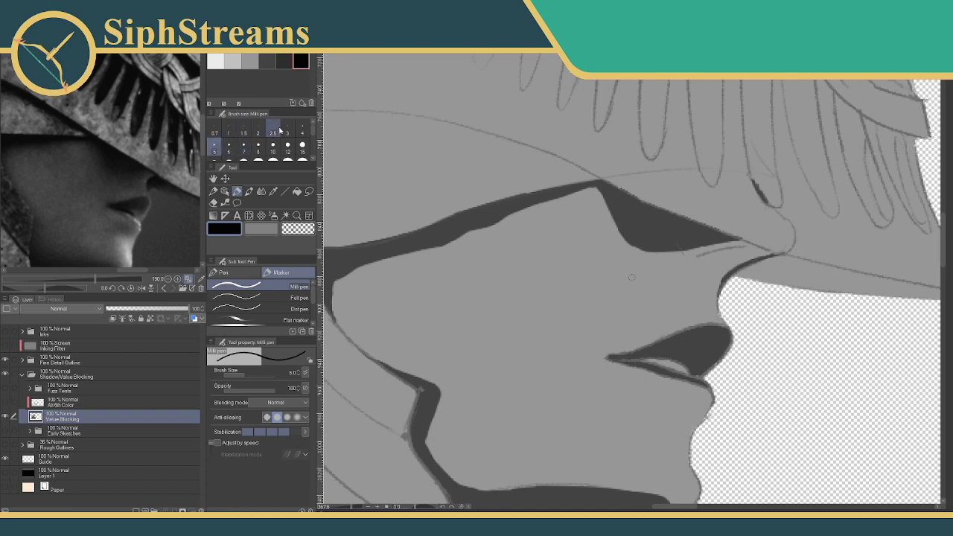
mouse_move(649, 359)
left_mouse_down()
mouse_move(682, 366)
mouse_move(668, 364)
left_mouse_up()
mouse_move(611, 358)
left_mouse_down()
mouse_move(650, 361)
mouse_move(617, 359)
left_mouse_up()
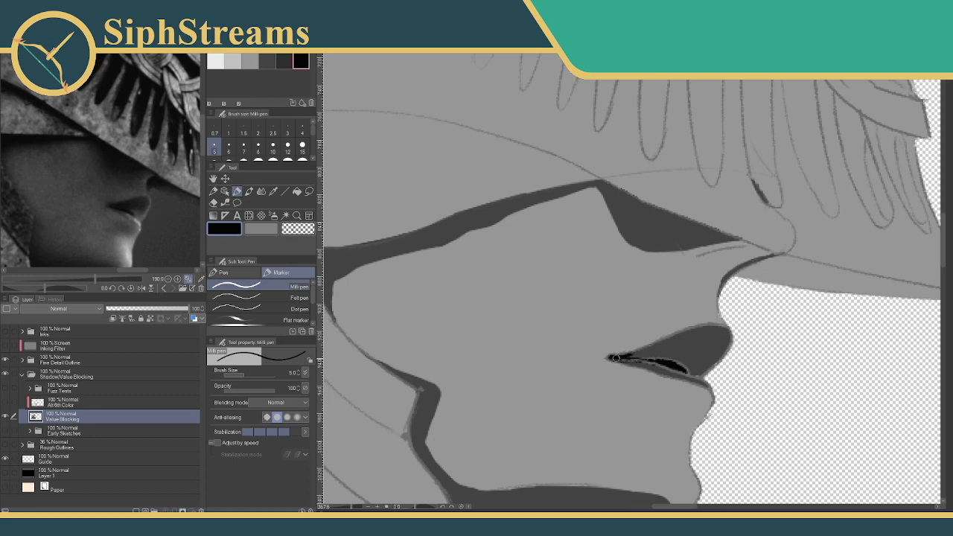
Step: Lighten the front and lower edge of the upper lip with mid grey, undoing the first stroke
left_click(251, 59)
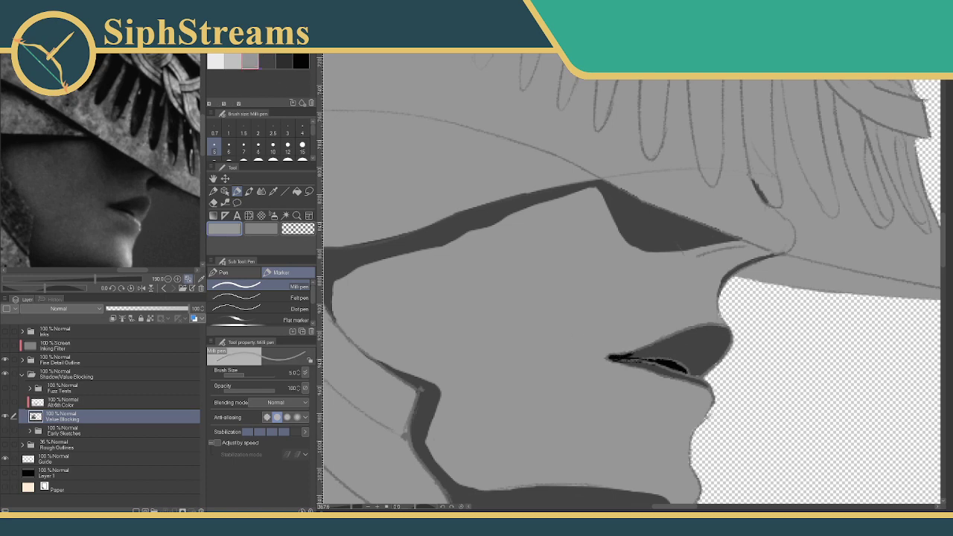
left_click_drag(671, 357, 702, 365)
key("ctrl+z")
mouse_move(727, 330)
left_mouse_down()
mouse_move(731, 347)
mouse_move(690, 366)
mouse_move(698, 372)
left_mouse_up()
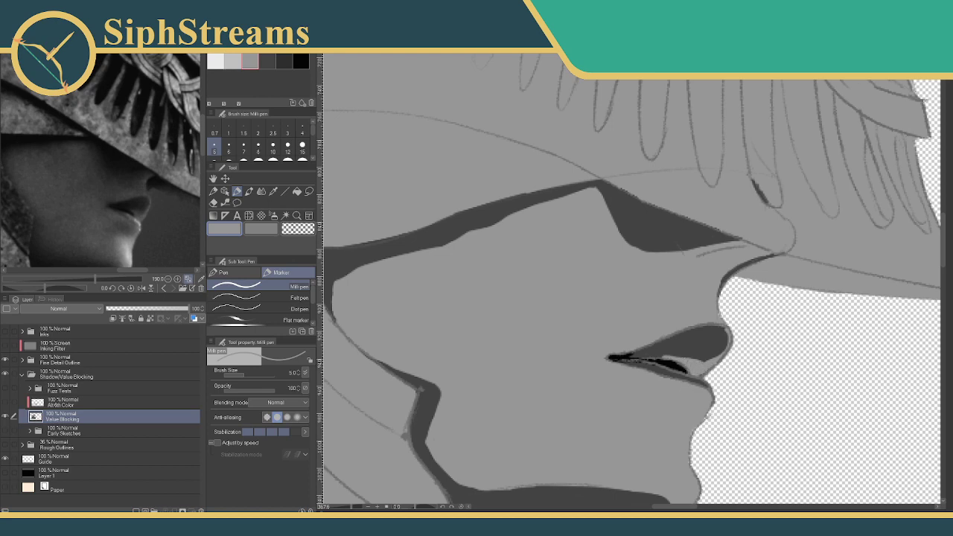
Step: Soften the lower lip's dark contour with mid grey and add a small light grey highlight with the size 4 Milli pen
left_click(267, 62)
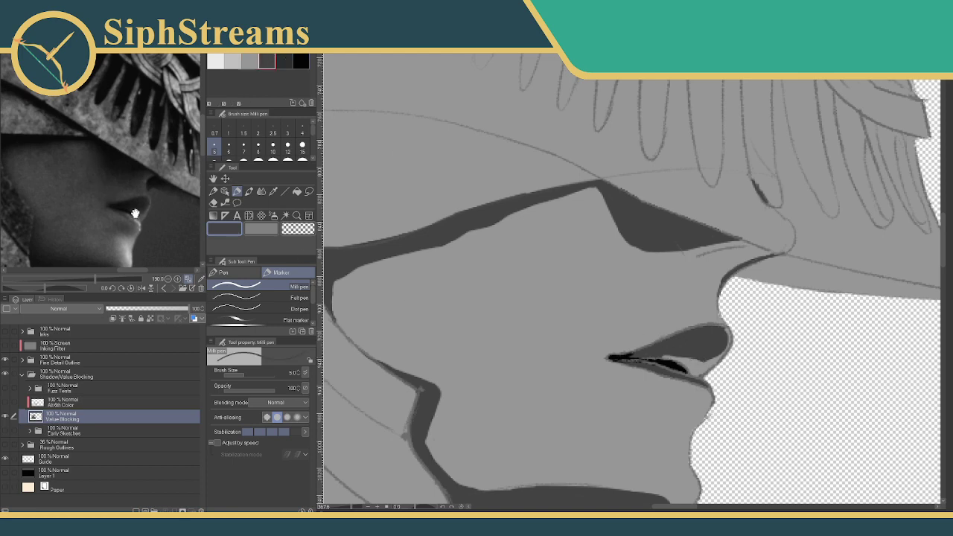
left_click(104, 281)
left_click_drag(139, 217, 115, 151)
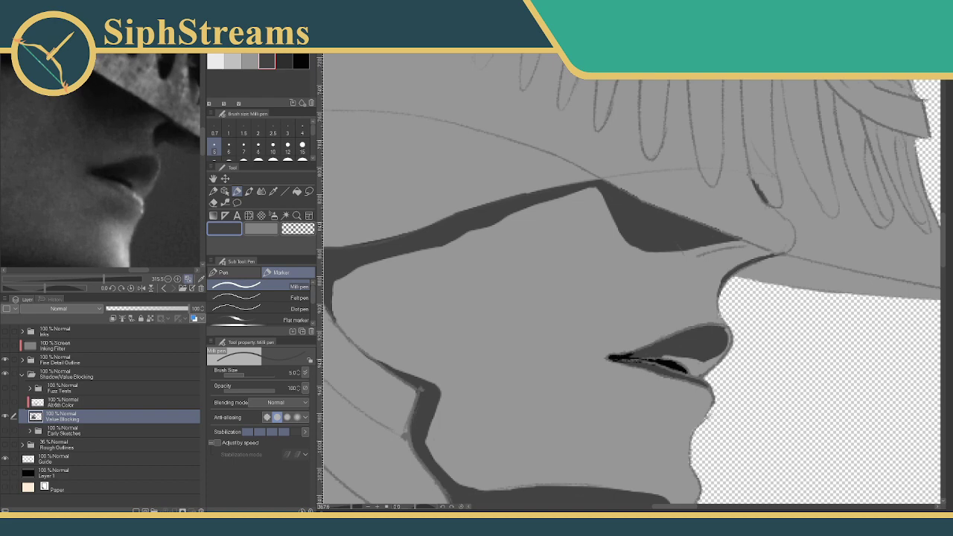
left_click_drag(612, 333, 566, 265)
left_click_drag(142, 205, 142, 179)
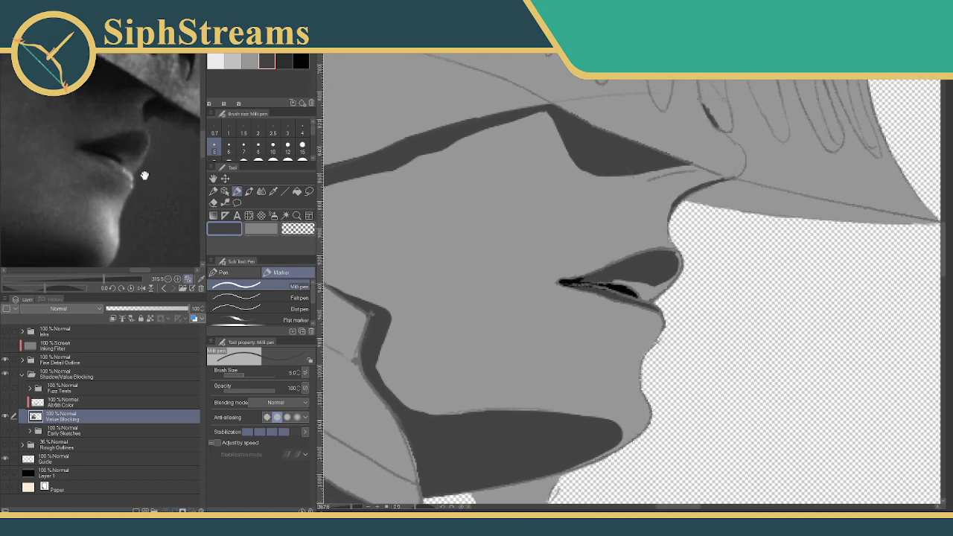
left_click(233, 60)
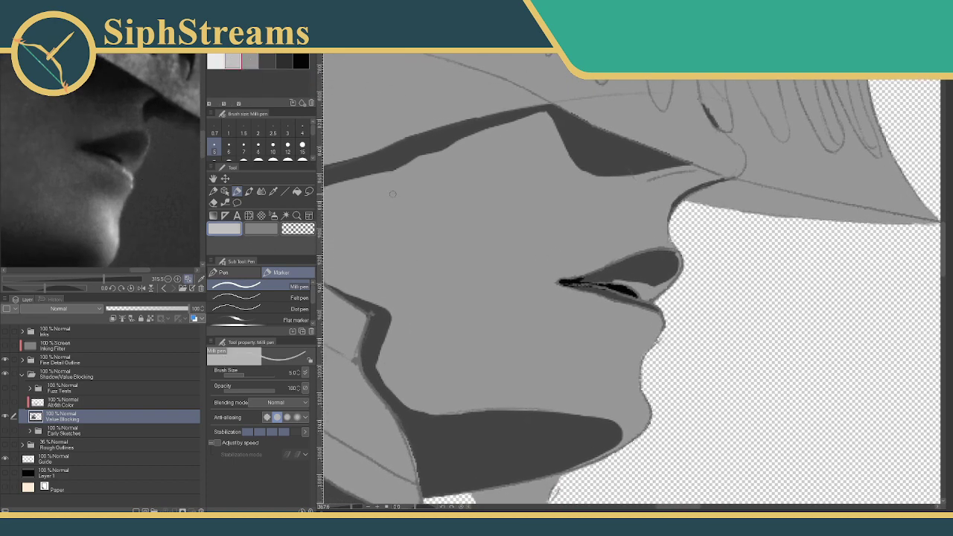
left_click(251, 61)
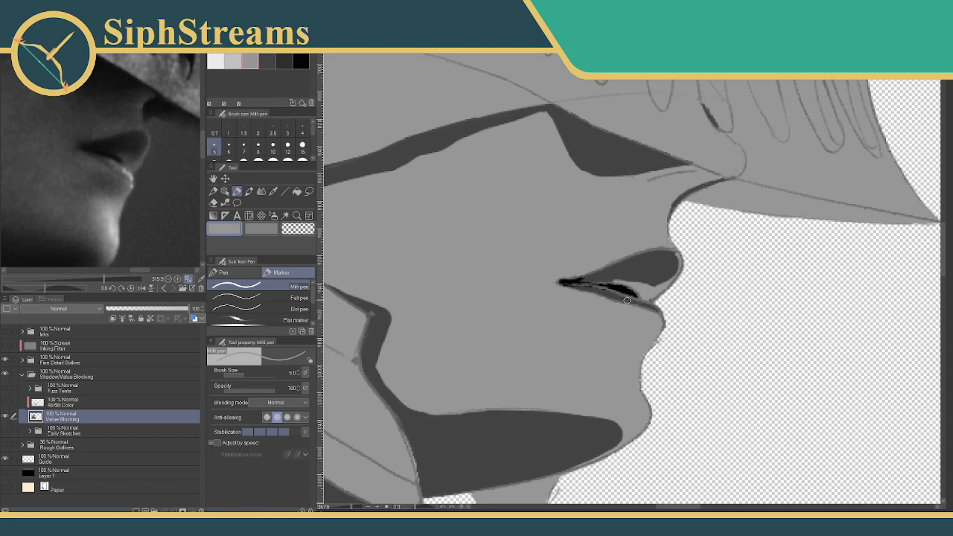
left_click_drag(620, 299, 661, 314)
left_click(233, 61)
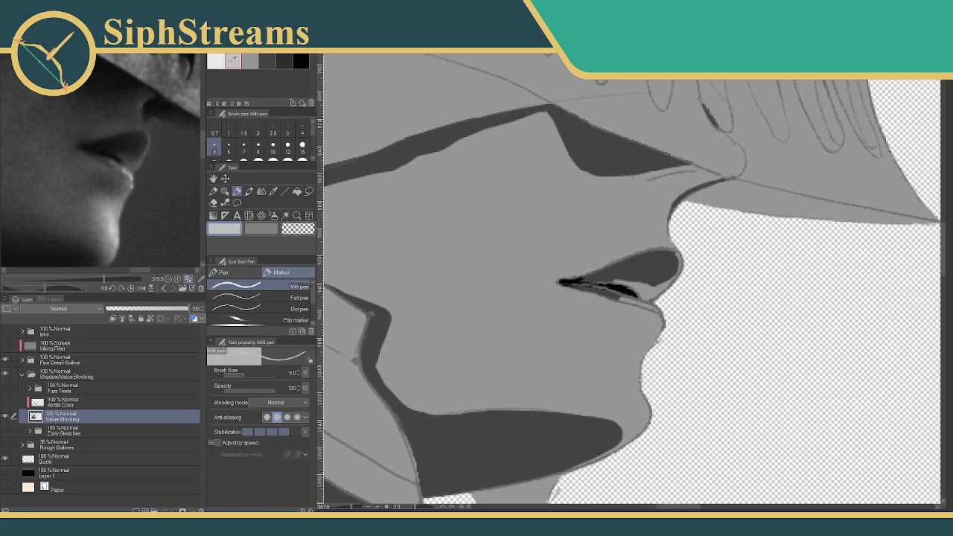
left_click(302, 128)
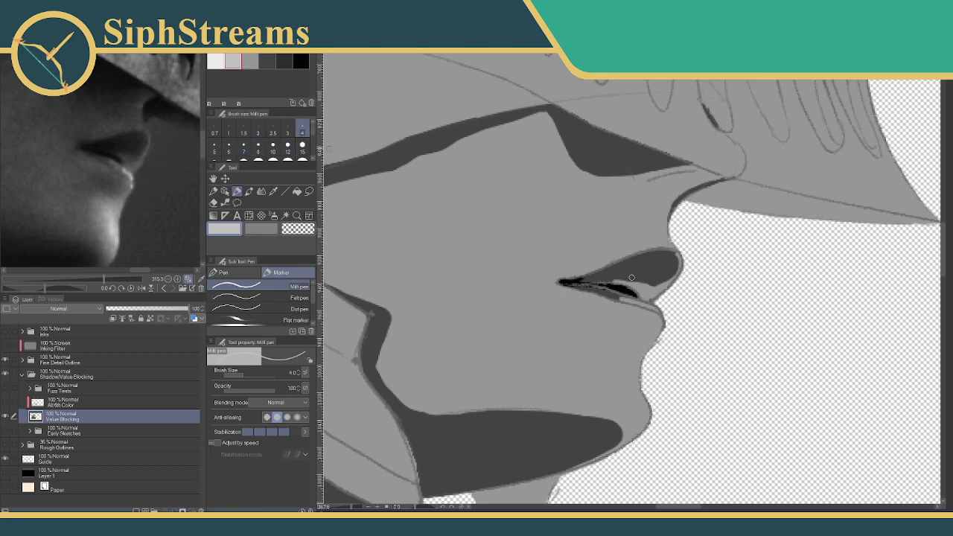
left_click_drag(642, 300, 654, 308)
Step: Outline the highlight between the lower lip and chin in light grey with the size 5 Milli pen, undoing the unwanted strokes
scroll(586, 336, "down", 2)
left_click(214, 147)
mouse_move(666, 292)
left_mouse_down()
mouse_move(645, 316)
mouse_move(593, 310)
left_mouse_up()
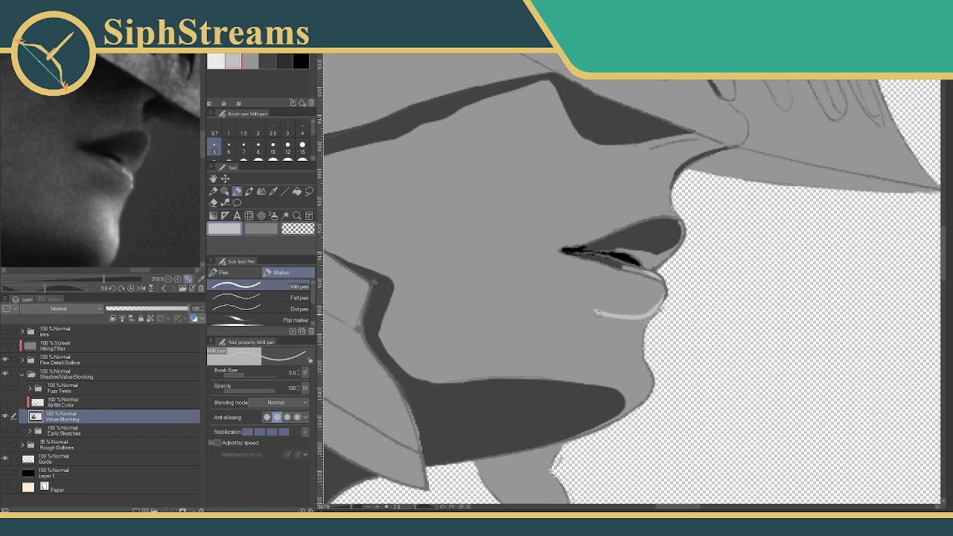
mouse_move(595, 312)
left_mouse_down()
mouse_move(636, 372)
mouse_move(625, 354)
mouse_move(636, 358)
mouse_move(594, 313)
left_mouse_up()
key("ctrl+z")
key("ctrl+z")
key("ctrl+z")
key("ctrl+z")
key("ctrl+z")
mouse_move(646, 379)
left_mouse_down()
mouse_move(596, 313)
mouse_move(647, 313)
mouse_move(606, 318)
mouse_move(511, 285)
mouse_move(585, 324)
left_mouse_up()
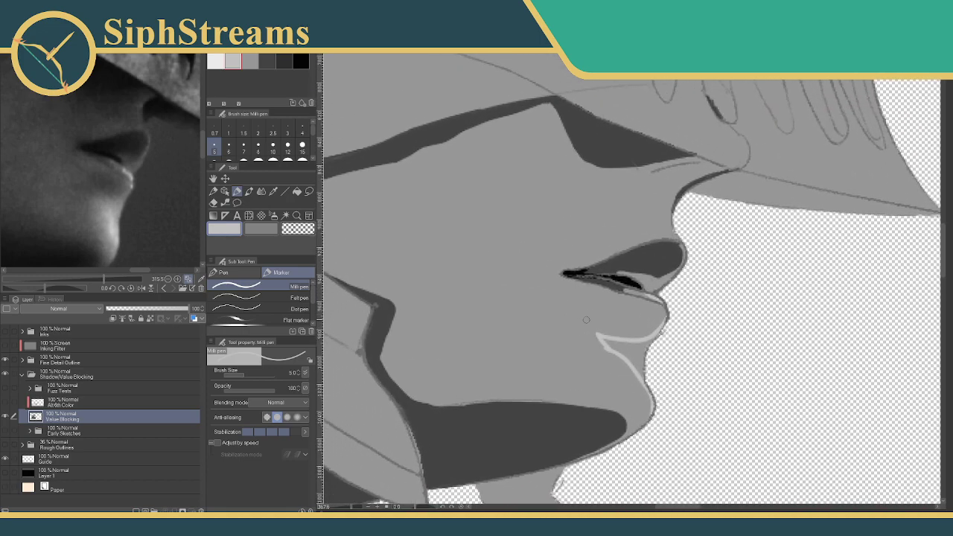
Step: Fill the outlined highlight between the lower lip and chin with light grey, undoing the stray stroke
mouse_move(702, 303)
left_mouse_down()
mouse_move(657, 283)
mouse_move(514, 282)
mouse_move(673, 311)
left_mouse_up()
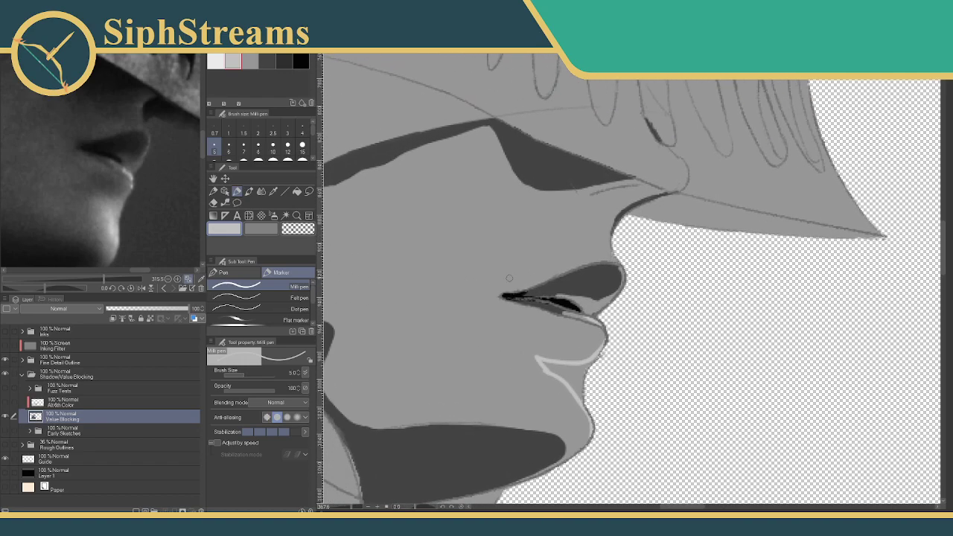
mouse_move(525, 221)
left_mouse_down()
mouse_move(478, 304)
mouse_move(517, 365)
left_mouse_up()
left_click_drag(496, 332, 539, 322)
key("ctrl+z")
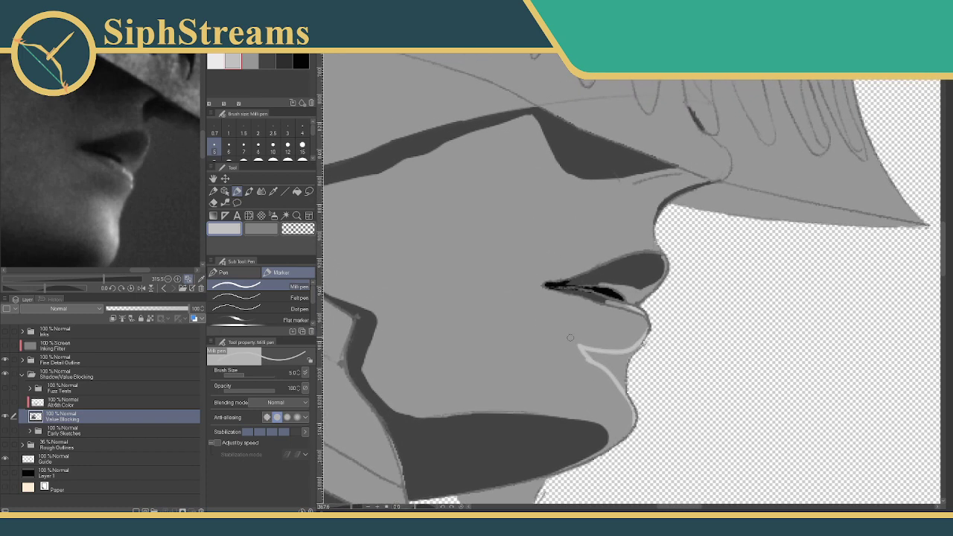
mouse_move(587, 352)
left_mouse_down()
mouse_move(602, 359)
mouse_move(641, 346)
mouse_move(624, 370)
mouse_move(602, 359)
mouse_move(615, 356)
left_mouse_up()
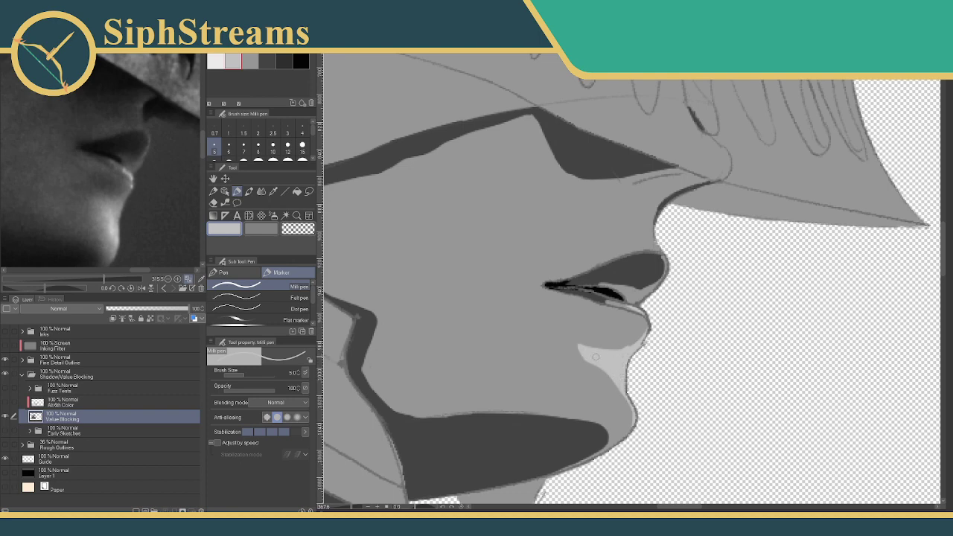
left_click_drag(358, 507, 341, 508)
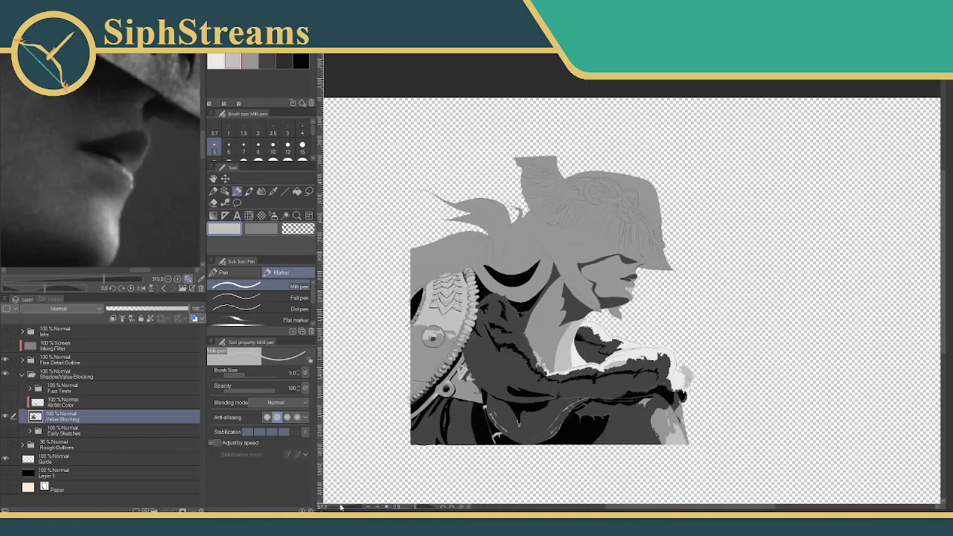
left_click(341, 507)
left_click(341, 507)
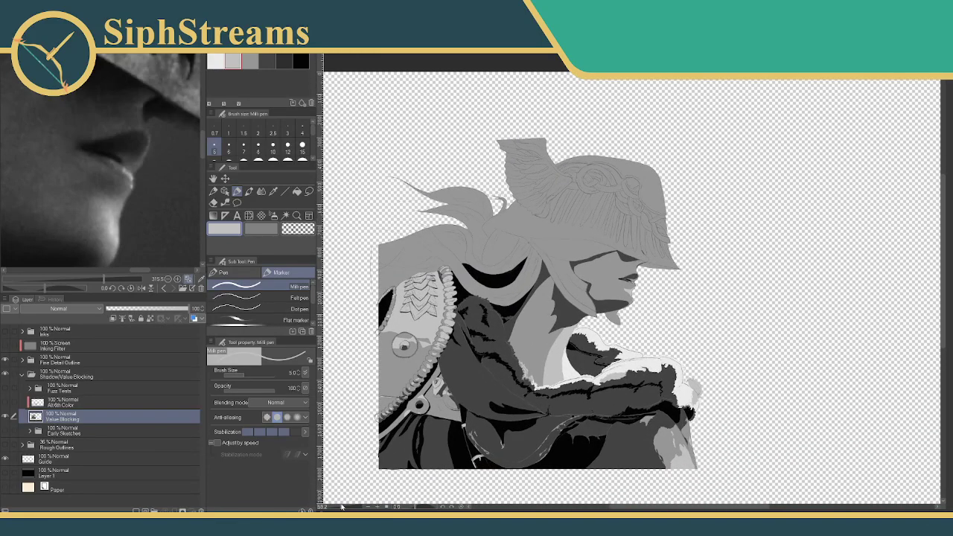
Step: Extend the upper corner of the chin highlight in light grey and trim its inner edge with mid grey
left_click(343, 507)
left_click_drag(343, 507, 365, 509)
left_click_drag(558, 388, 550, 279)
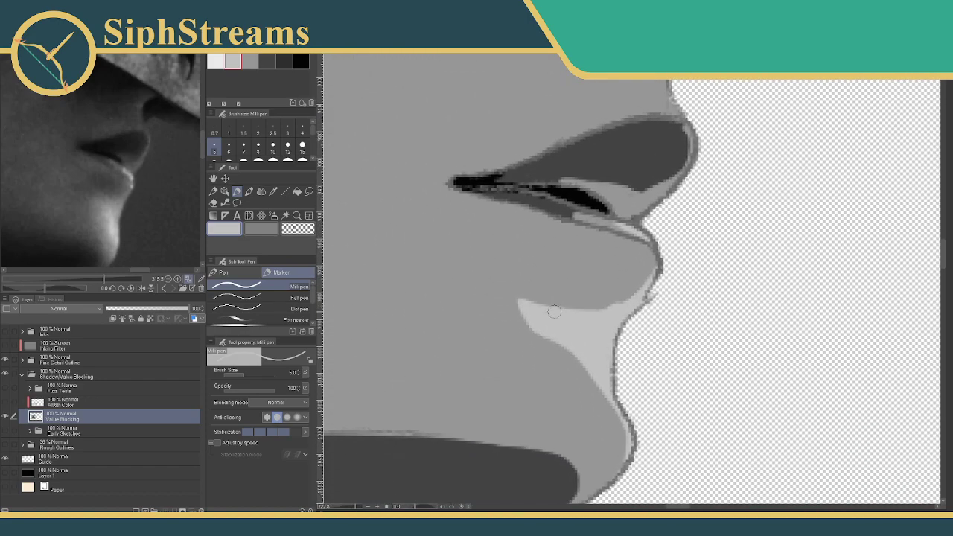
mouse_move(635, 294)
left_mouse_down()
mouse_move(582, 309)
mouse_move(515, 290)
left_mouse_up()
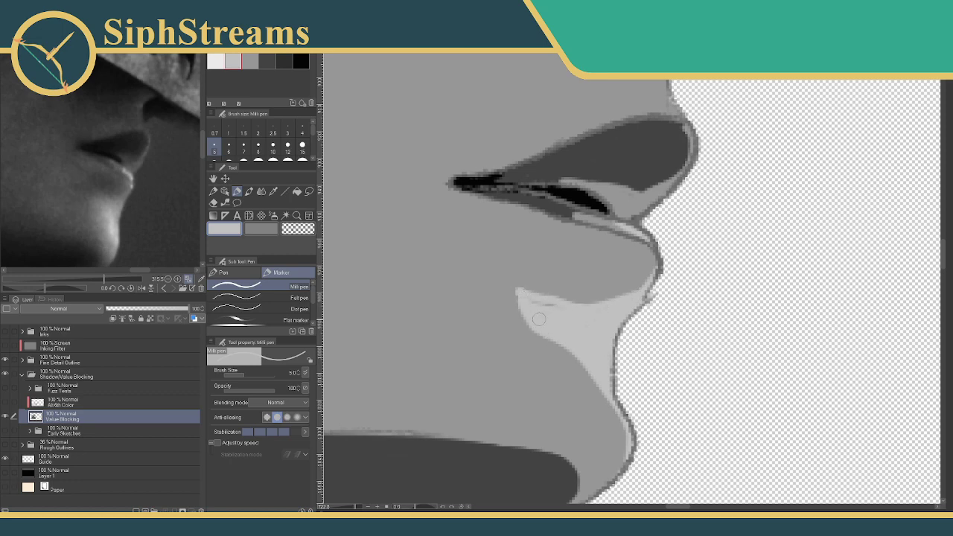
left_click(251, 61)
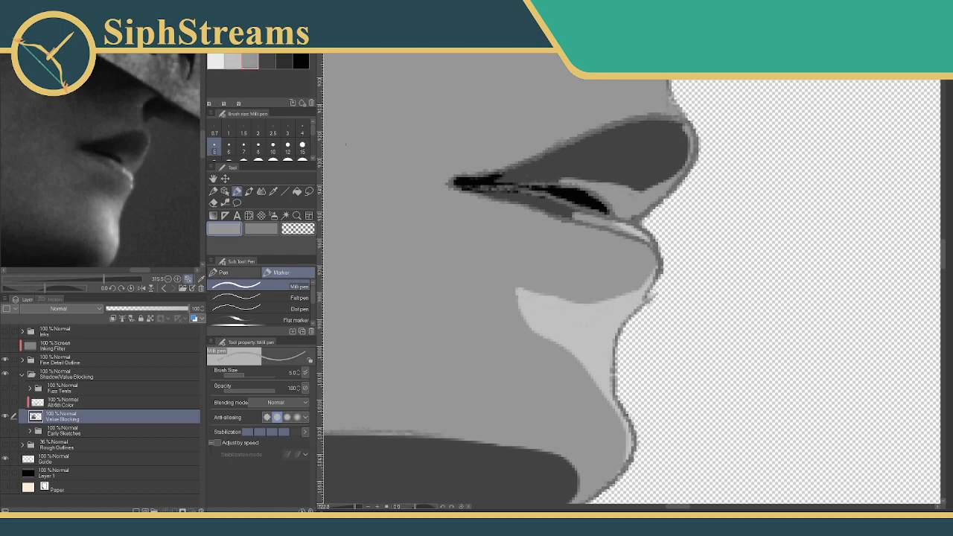
mouse_move(524, 287)
left_mouse_down()
mouse_move(592, 373)
mouse_move(583, 368)
mouse_move(605, 406)
left_mouse_up()
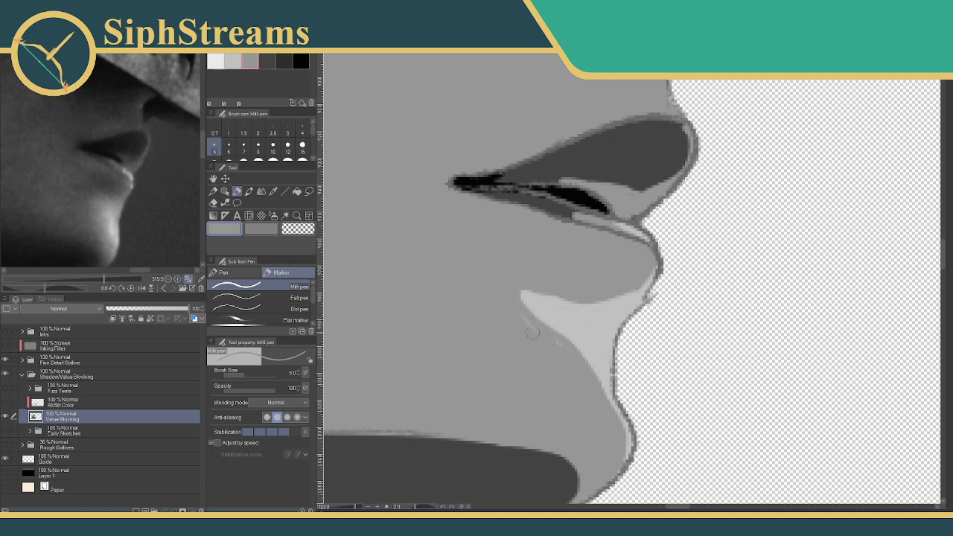
left_click_drag(536, 323, 519, 287)
Step: Try a small near-white accent inside the chin highlight, comparing with the reference, and undo it
left_click_drag(355, 507, 339, 507)
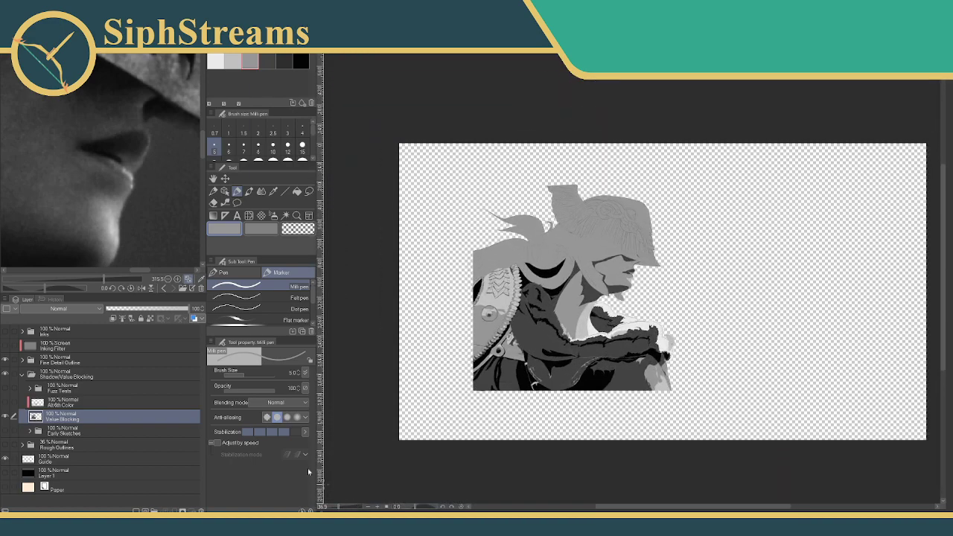
mouse_move(103, 280)
left_mouse_down()
mouse_move(64, 278)
mouse_move(99, 280)
mouse_move(108, 290)
left_mouse_up()
left_click_drag(453, 464, 394, 485)
left_click_drag(340, 508, 350, 509)
left_click_drag(429, 355, 713, 221)
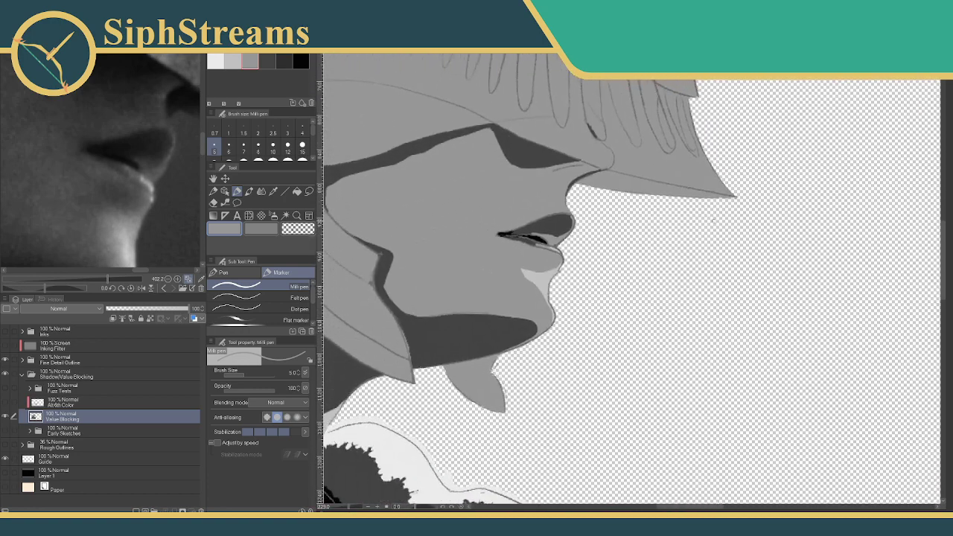
left_click(233, 64)
mouse_move(557, 272)
left_mouse_down()
mouse_move(545, 251)
mouse_move(526, 252)
left_mouse_up()
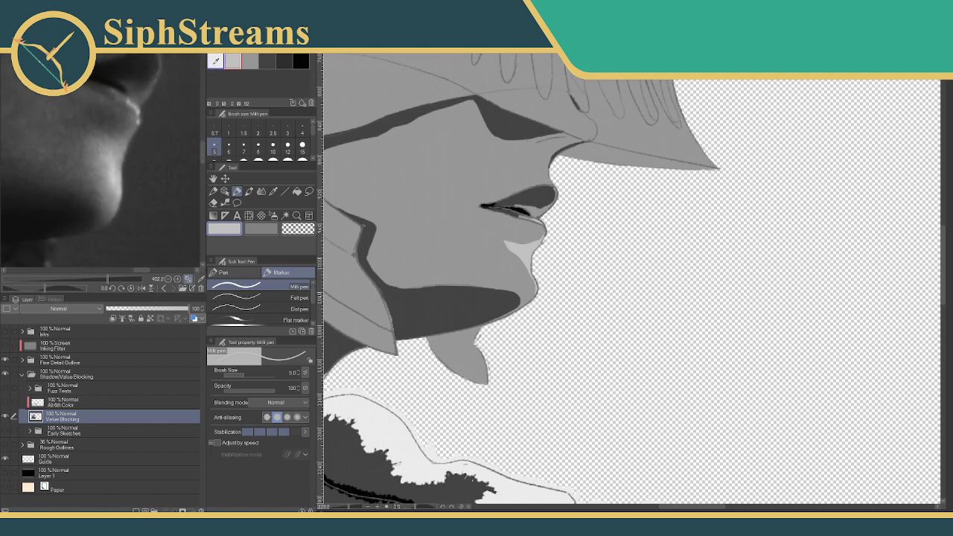
left_click(215, 60)
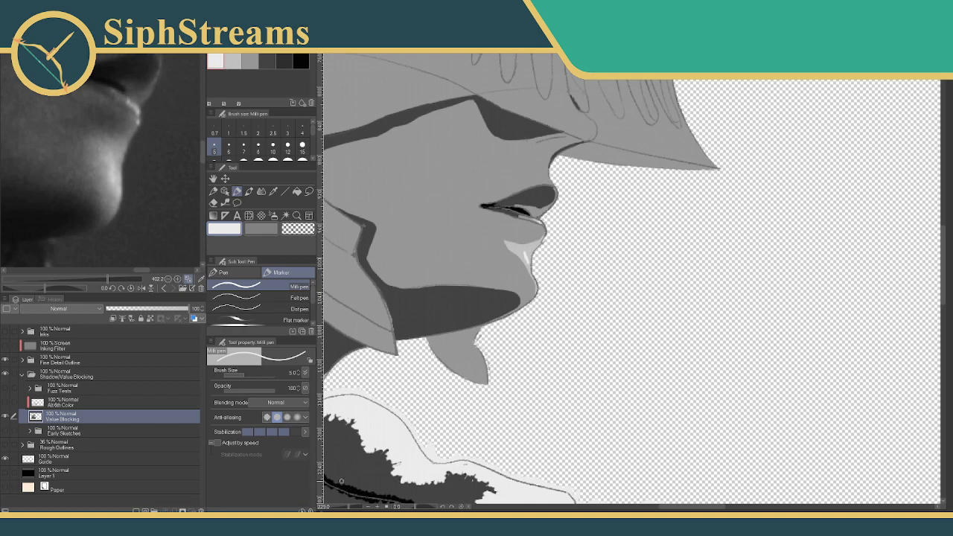
mouse_move(349, 509)
left_mouse_down()
mouse_move(341, 509)
mouse_move(350, 509)
left_mouse_up()
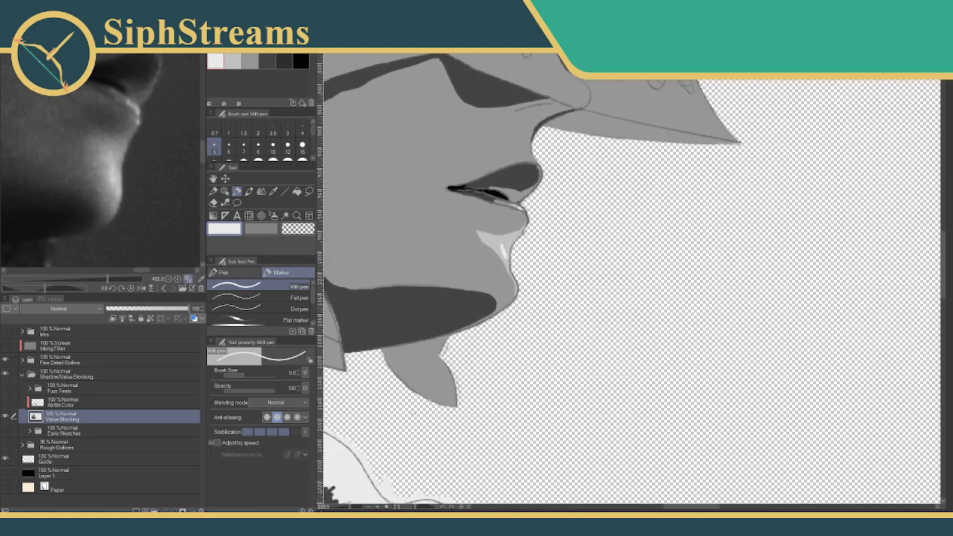
key("ctrl+z")
Step: Examine the helmet's cheek guard on the canvas and in the reference image
left_click_drag(438, 229, 633, 385)
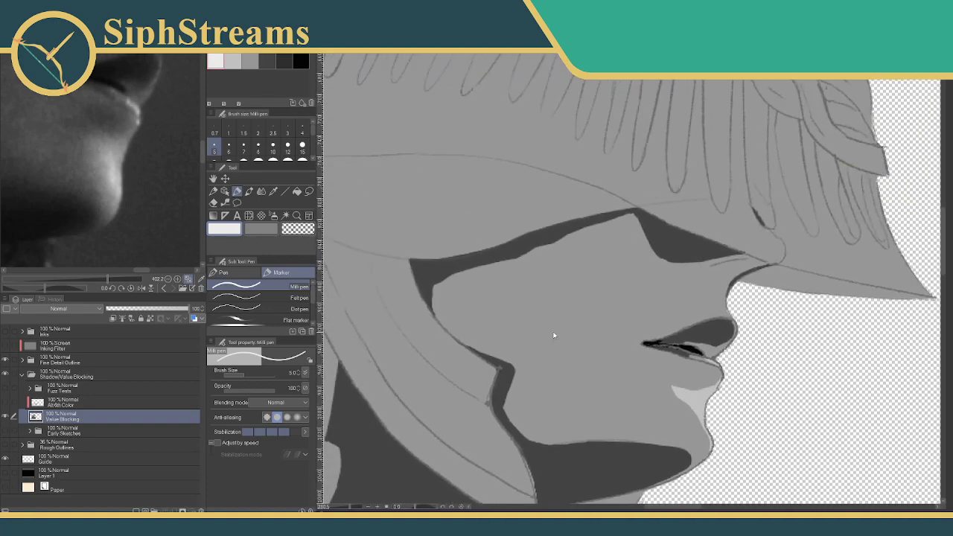
scroll(526, 343, "up", 5)
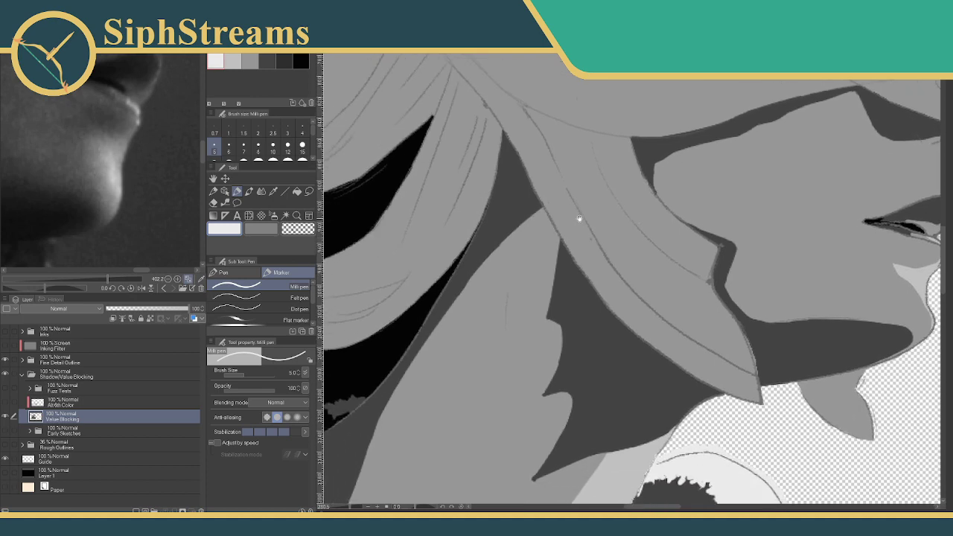
left_click_drag(574, 229, 559, 367)
left_click_drag(104, 121, 172, 264)
mouse_move(108, 279)
left_mouse_down()
mouse_move(75, 280)
mouse_move(97, 283)
left_mouse_up()
left_click_drag(86, 192, 137, 116)
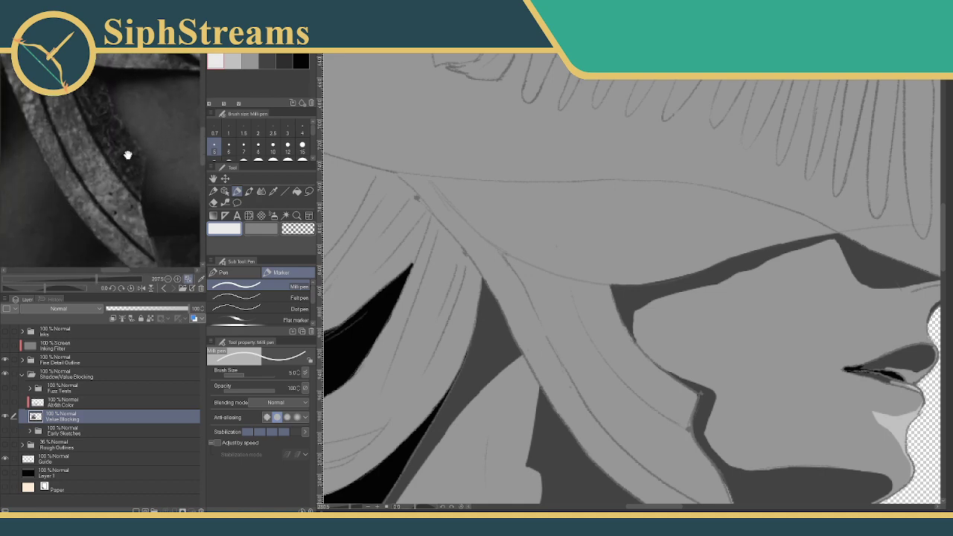
mouse_move(84, 279)
left_mouse_down()
mouse_move(55, 266)
mouse_move(65, 289)
mouse_move(75, 280)
left_mouse_up()
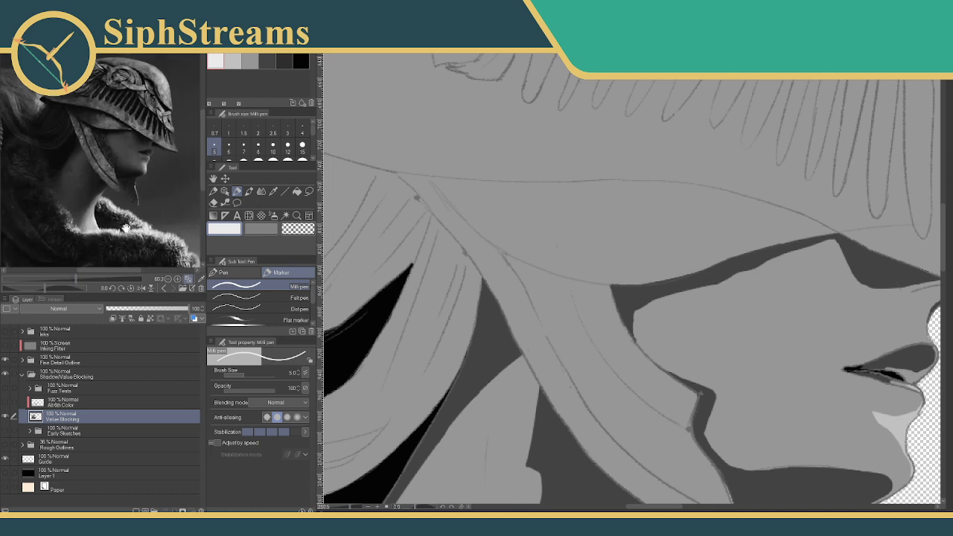
left_click_drag(525, 310, 508, 239)
left_click_drag(355, 508, 354, 509)
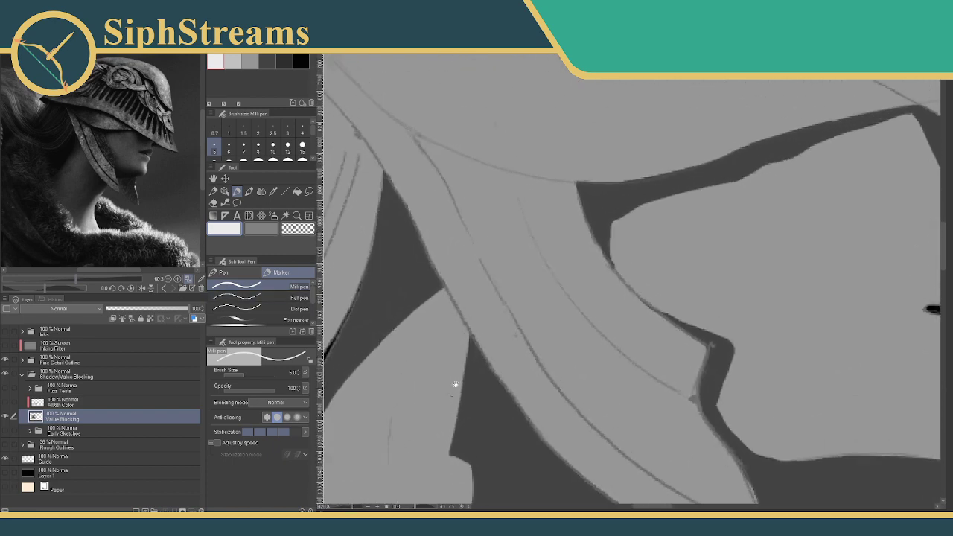
left_click_drag(449, 386, 447, 324)
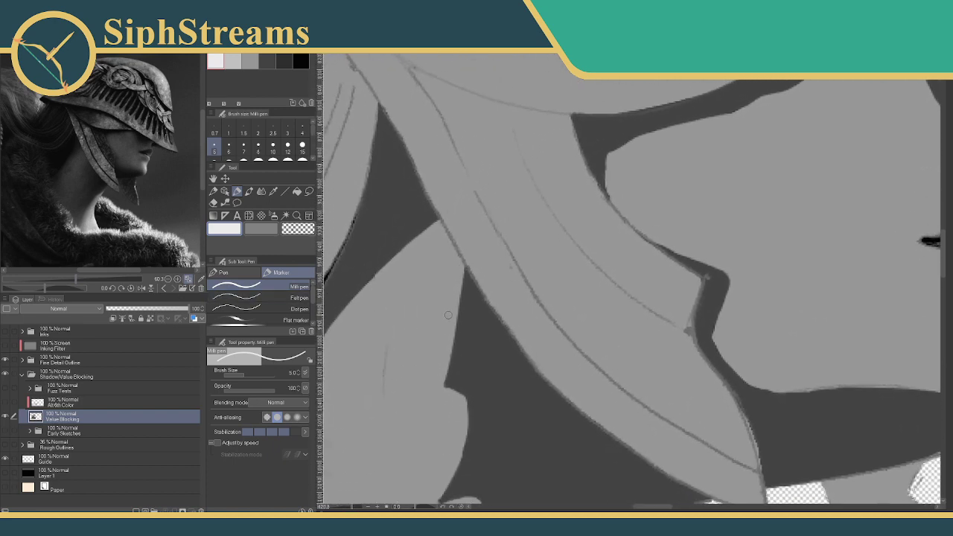
Step: Draw a short dark grey stroke inside the cheek guard's face-side band, undoing the first near-black attempt
left_click(284, 60)
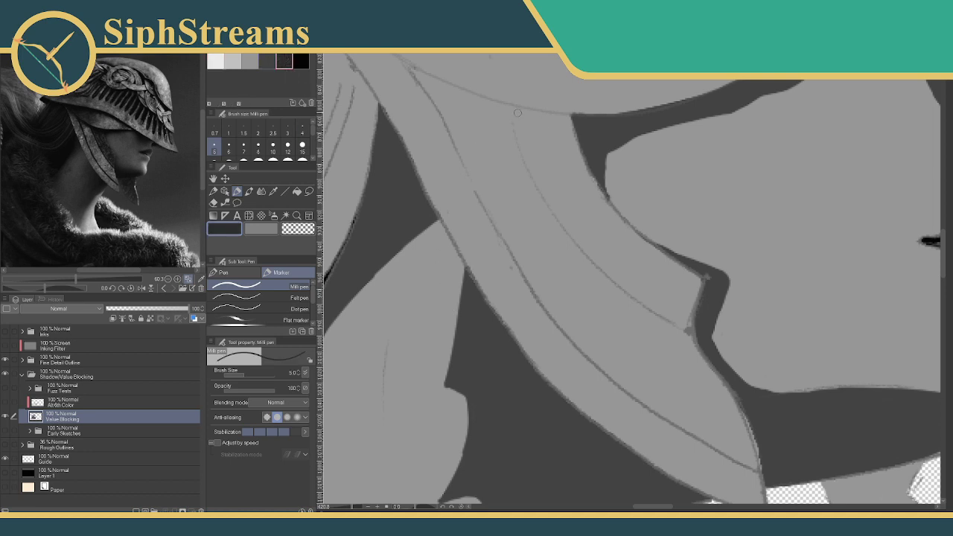
left_click_drag(513, 108, 531, 159)
key("ctrl+z")
left_click(273, 61)
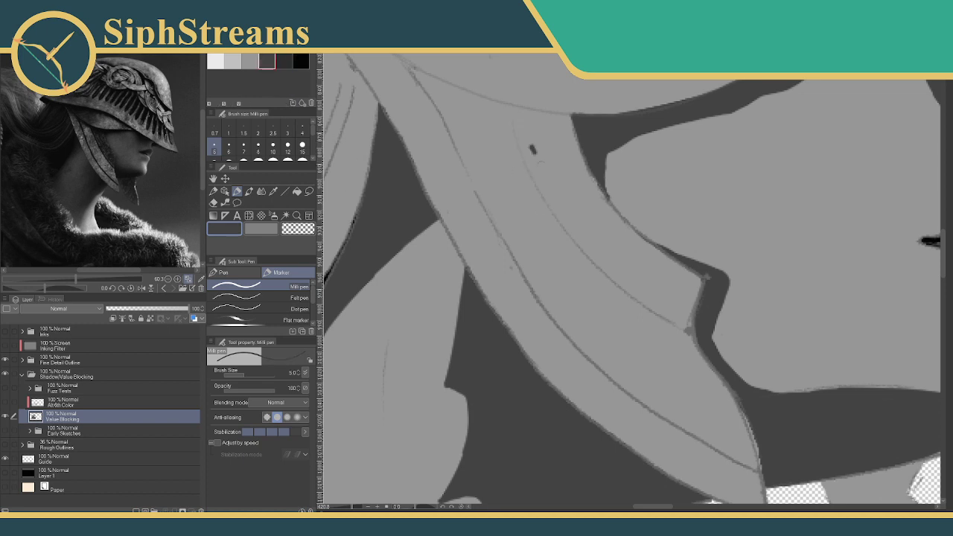
left_click_drag(532, 148, 573, 213)
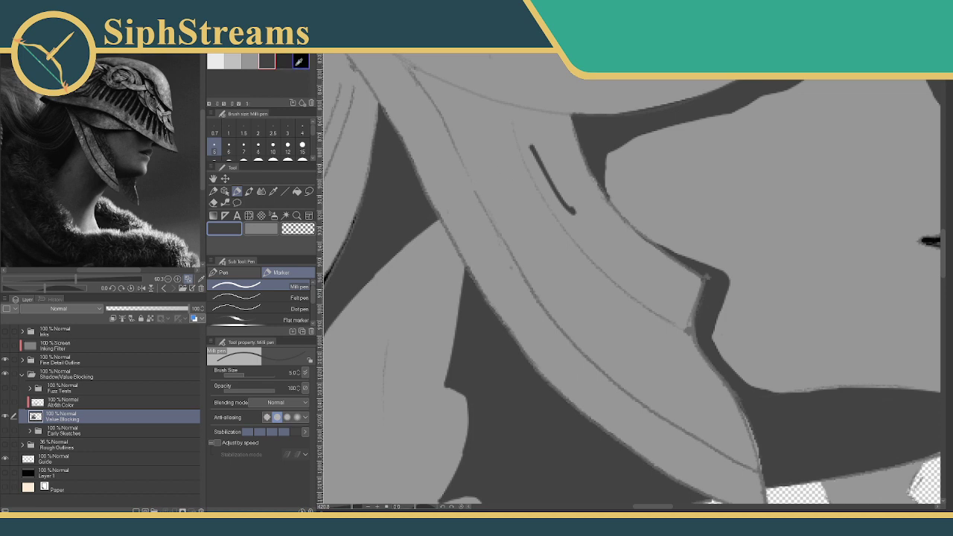
Step: Try tracing the cheek guard's long centre line in black and undo each unsatisfactory stroke
left_click(301, 62)
left_click_drag(410, 66, 440, 128)
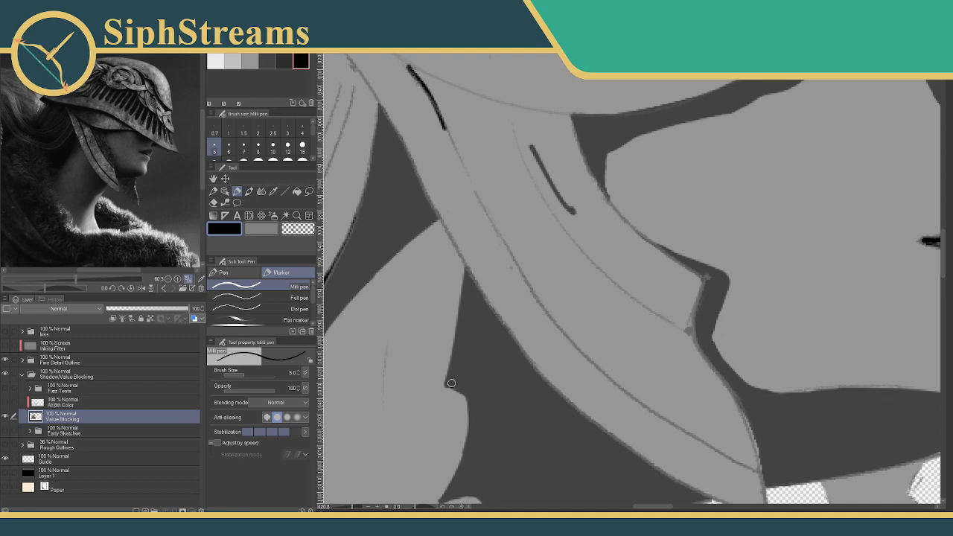
key("ctrl+z")
left_click_drag(36, 199, 134, 193)
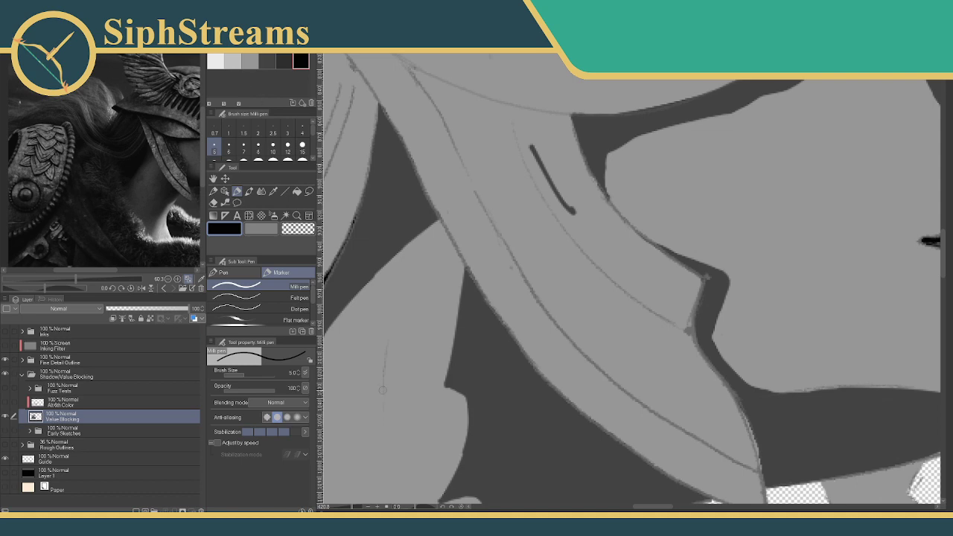
mouse_move(403, 61)
left_mouse_down()
mouse_move(448, 125)
mouse_move(472, 190)
left_mouse_up()
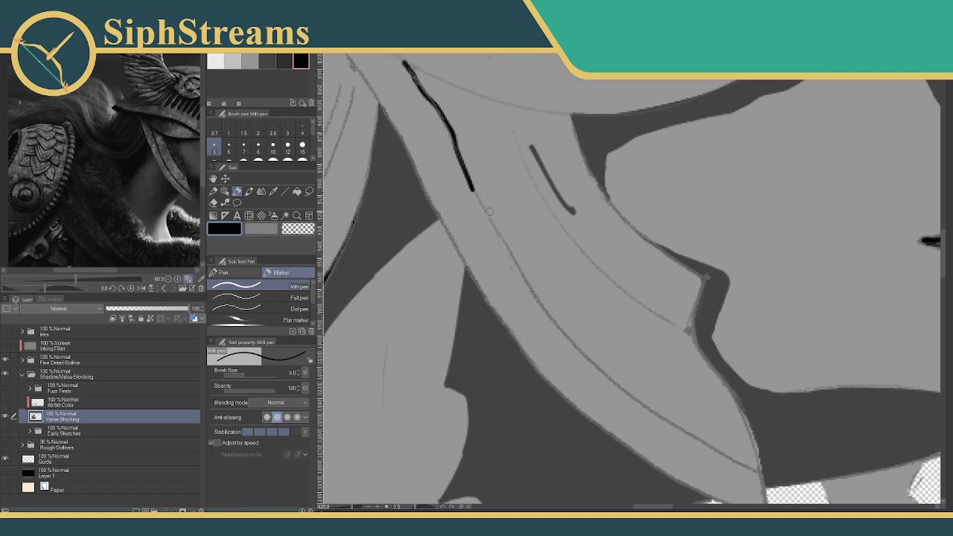
key("ctrl+z")
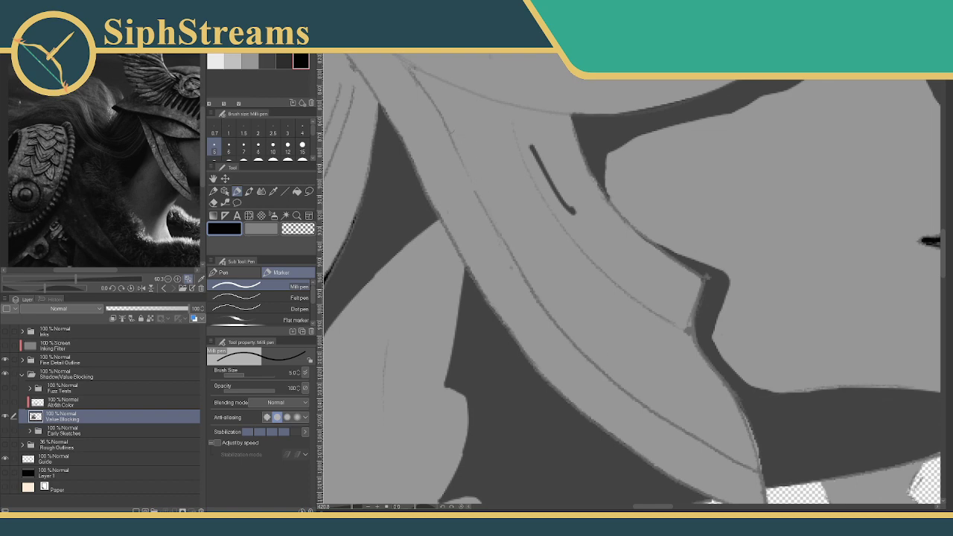
mouse_move(408, 70)
left_mouse_down()
mouse_move(509, 264)
mouse_move(565, 333)
mouse_move(746, 452)
left_mouse_up()
key("ctrl+z")
mouse_move(412, 68)
left_mouse_down()
mouse_move(552, 304)
mouse_move(745, 441)
left_mouse_up()
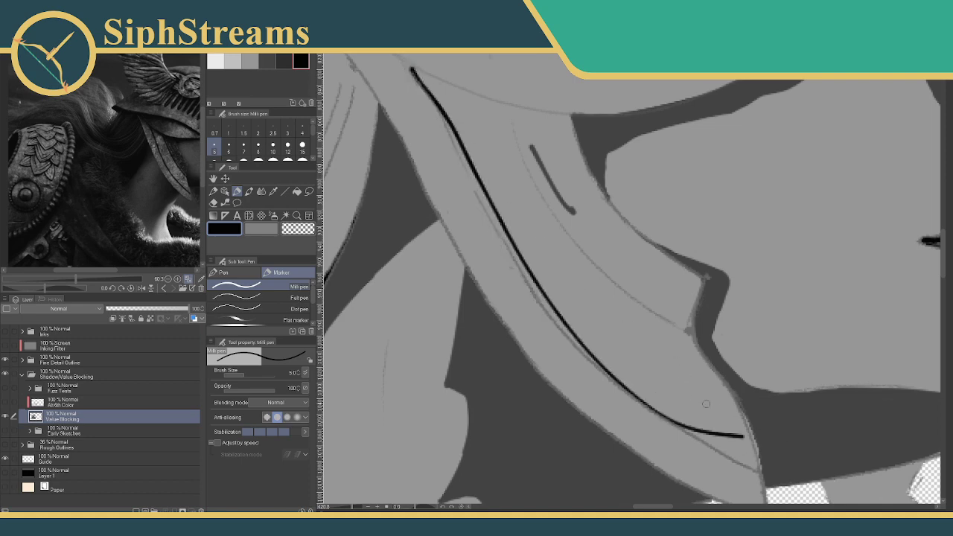
key("ctrl+z")
Step: Trace the cheek guard's long centre line in black from the helmet brim toward its tip, undoing the unwanted strokes
mouse_move(489, 214)
left_mouse_down()
mouse_move(599, 369)
mouse_move(765, 459)
left_mouse_up()
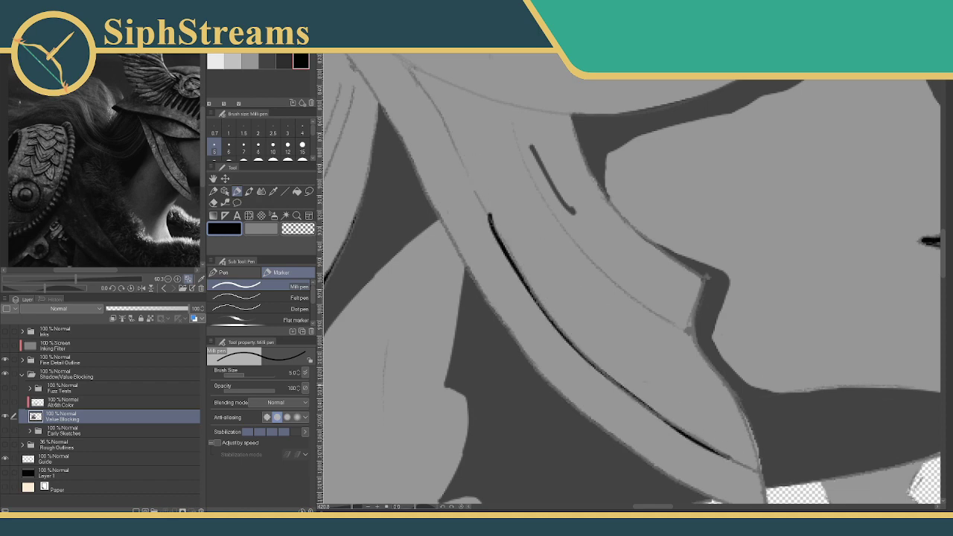
left_click_drag(399, 57, 489, 221)
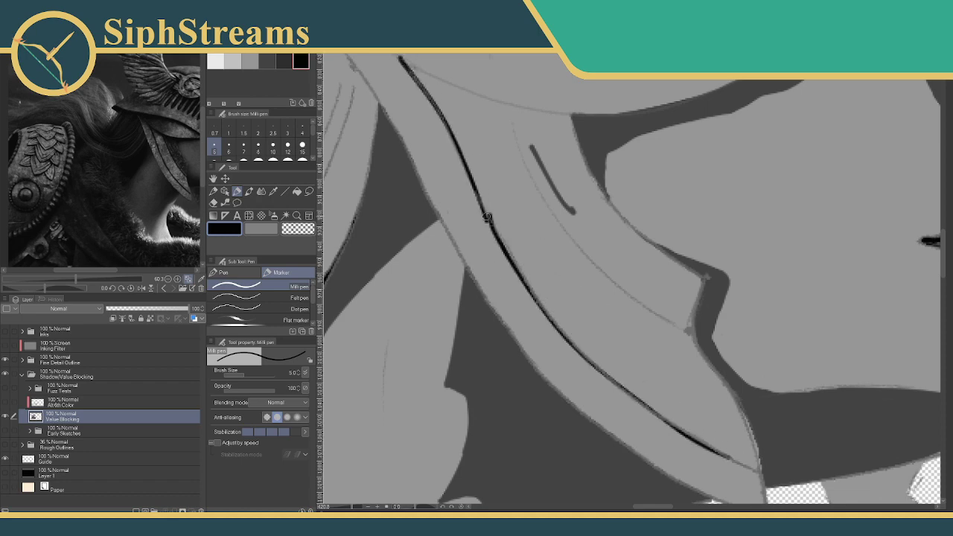
mouse_move(472, 185)
left_mouse_down()
mouse_move(526, 288)
mouse_move(555, 270)
mouse_move(460, 149)
left_mouse_up()
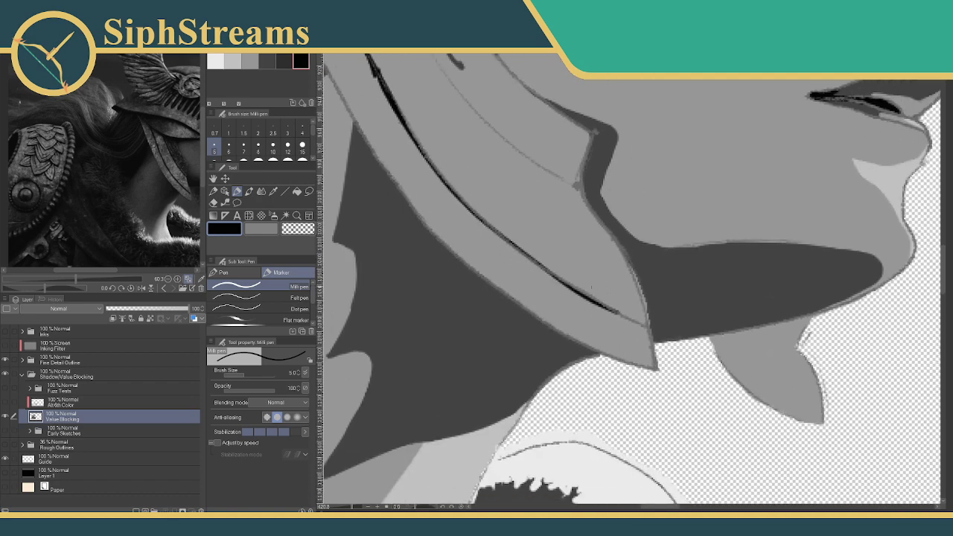
left_click_drag(609, 307, 647, 327)
key("ctrl+z")
key("ctrl+z")
mouse_move(535, 239)
left_mouse_down()
mouse_move(563, 233)
mouse_move(694, 405)
left_mouse_up()
mouse_move(566, 279)
left_mouse_down()
mouse_move(606, 339)
mouse_move(594, 338)
left_mouse_up()
Step: Trace the cheek guard's shorter face-side line in black from the brim to the notch, undoing the first stroke
left_click_drag(588, 189, 689, 347)
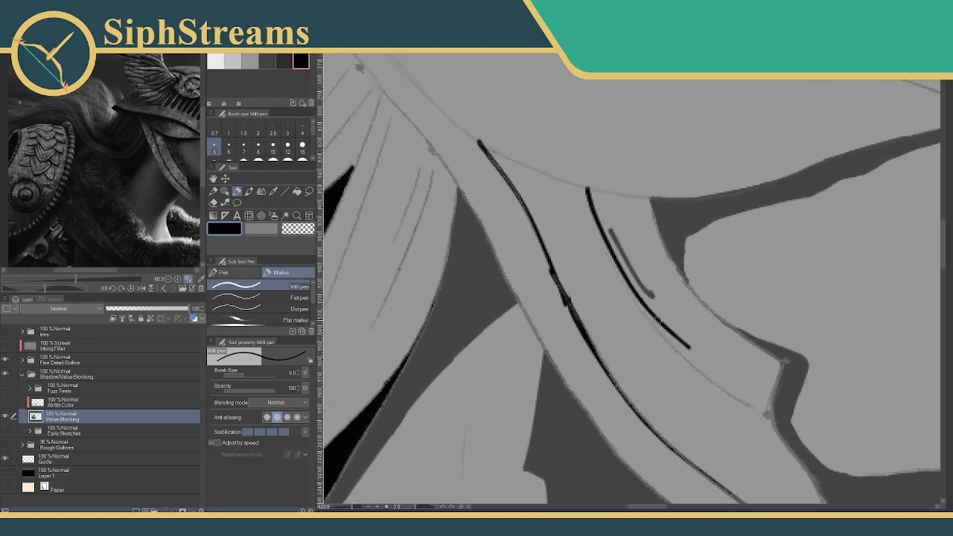
key("ctrl+z")
mouse_move(588, 191)
left_mouse_down()
mouse_move(611, 266)
mouse_move(710, 386)
left_mouse_up()
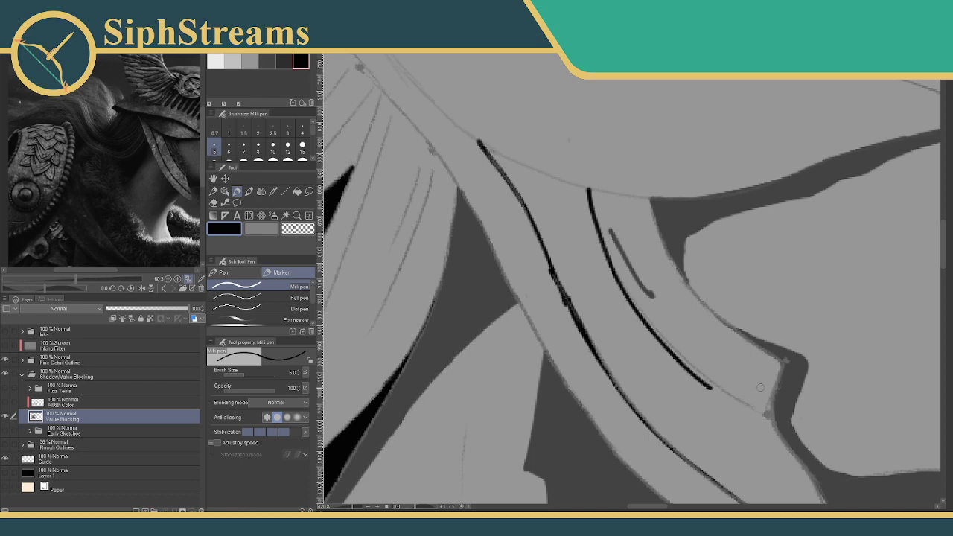
left_click_drag(713, 389, 761, 405)
left_click_drag(707, 385, 768, 421)
Step: Smooth the rough overlap in the cheek guard's black centre line with short black strokes
left_click(251, 61)
left_click_drag(562, 339, 508, 301)
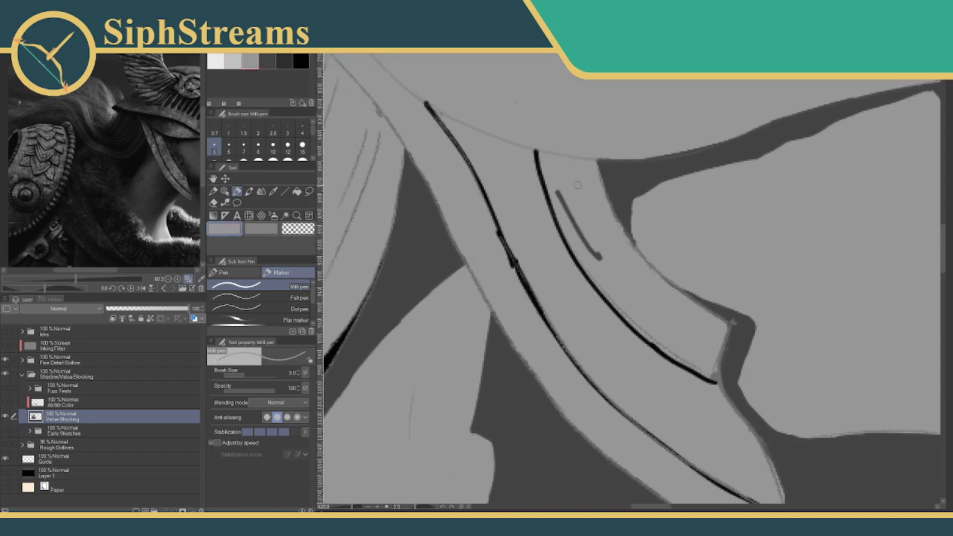
left_click_drag(352, 507, 485, 319)
left_click_drag(430, 224, 508, 334)
scroll(507, 334, "down", 2)
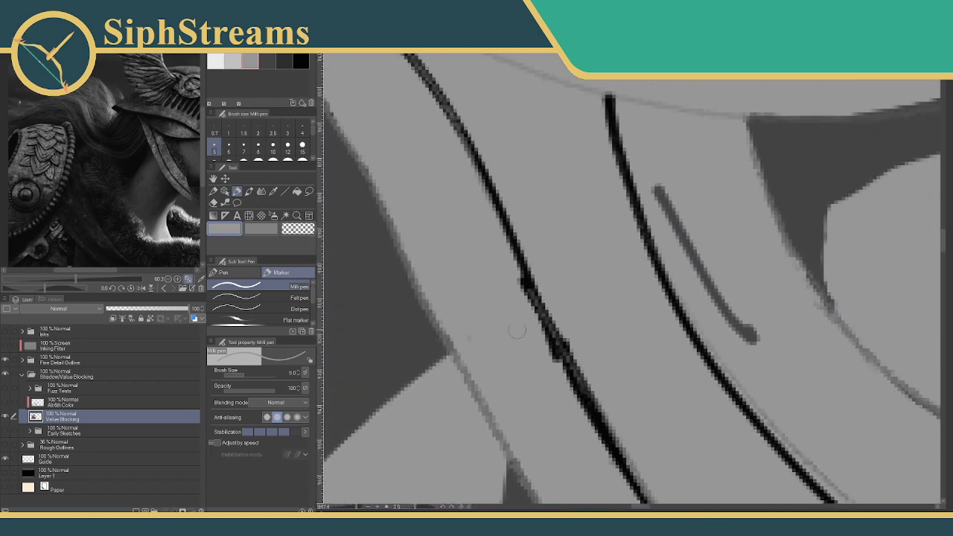
left_click(301, 61)
left_click_drag(539, 306, 592, 392)
left_click_drag(550, 322, 595, 410)
mouse_move(648, 351)
left_mouse_down()
mouse_move(623, 319)
mouse_move(419, 315)
mouse_move(474, 365)
left_mouse_up()
left_click_drag(399, 362, 461, 339)
Step: Fill the cheek guard's face-side strip with dark grey, from the helmet brim down to the notch
left_click(268, 61)
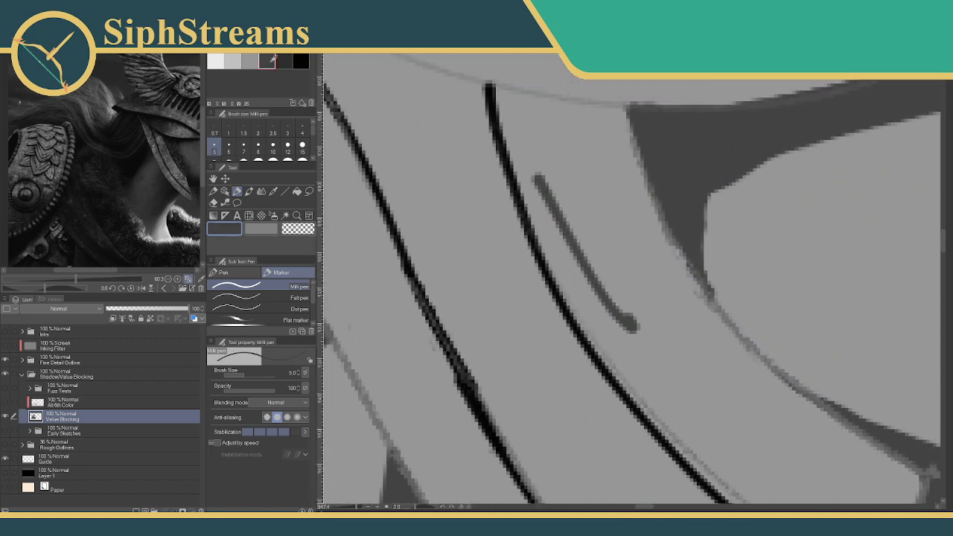
left_click(297, 191)
left_click(585, 193)
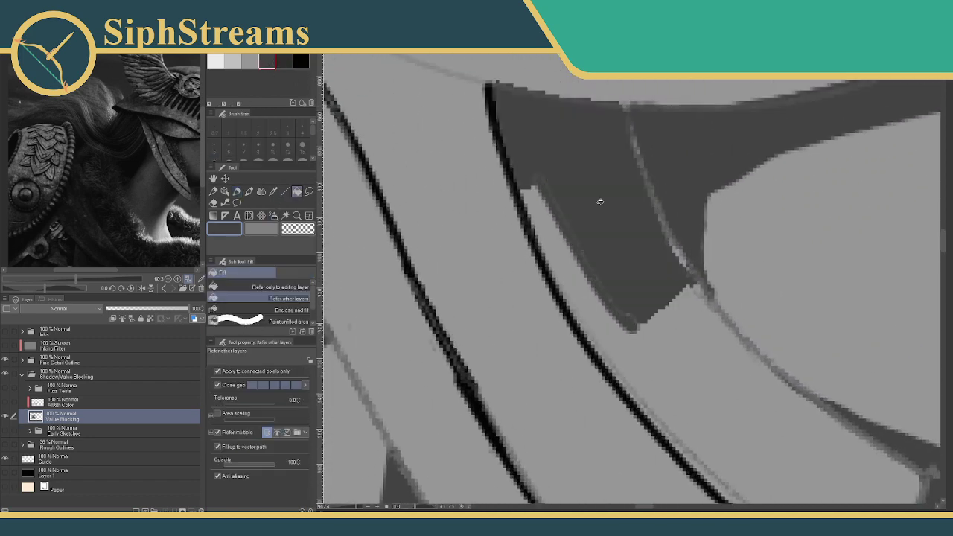
left_click_drag(670, 329, 572, 264)
left_click(604, 288)
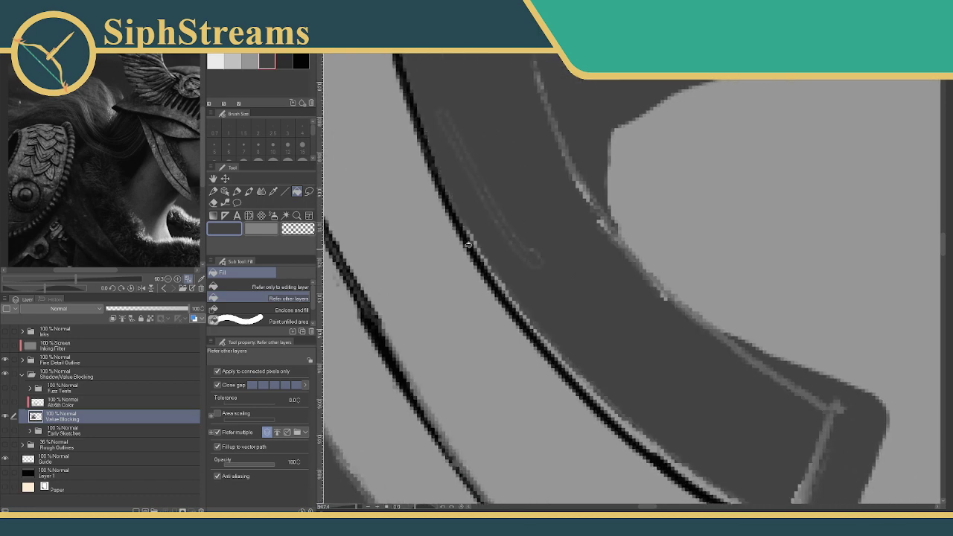
Step: Cover the light fringe beside the upper part of the face-side black line in dark grey, undoing stray strokes near the cheek
left_click(238, 191)
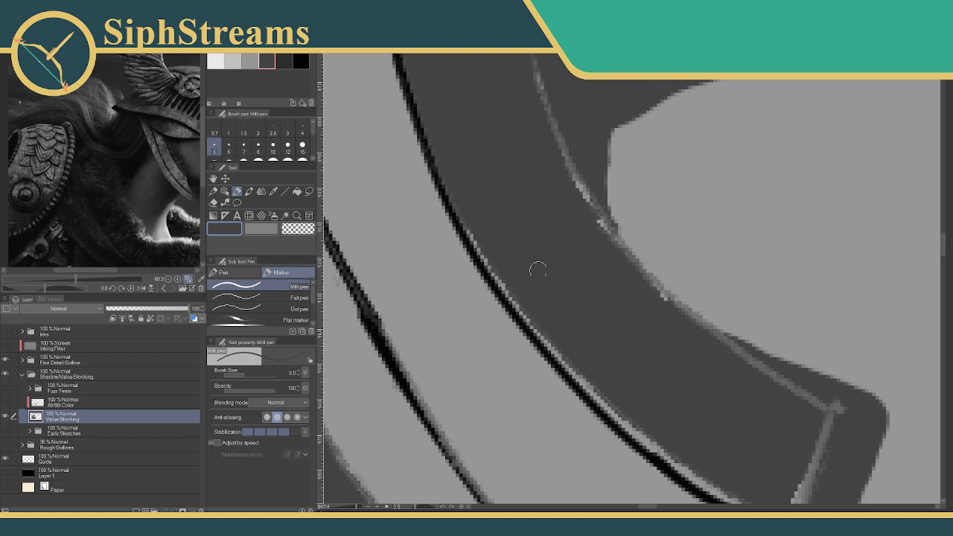
left_click_drag(467, 214, 525, 313)
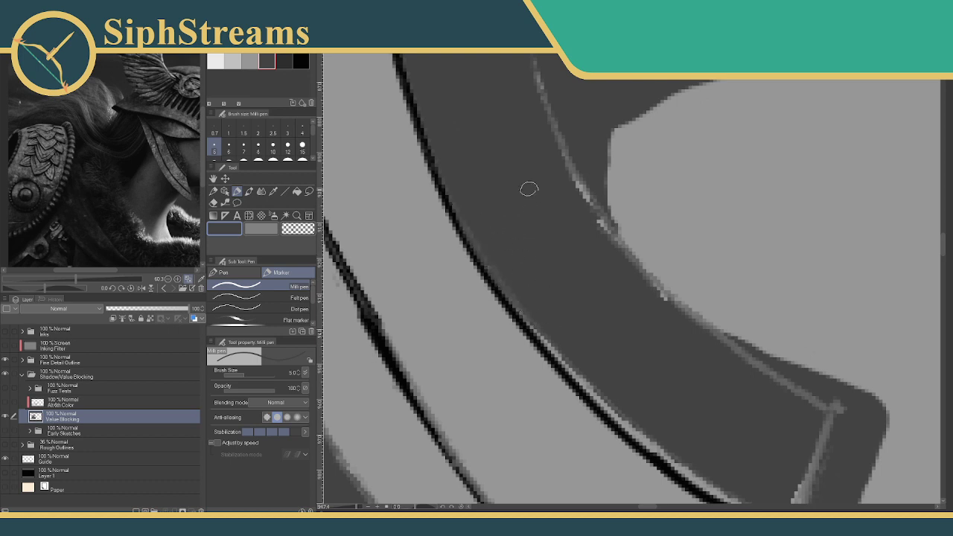
left_click_drag(544, 110, 517, 237)
left_click_drag(579, 332, 595, 354)
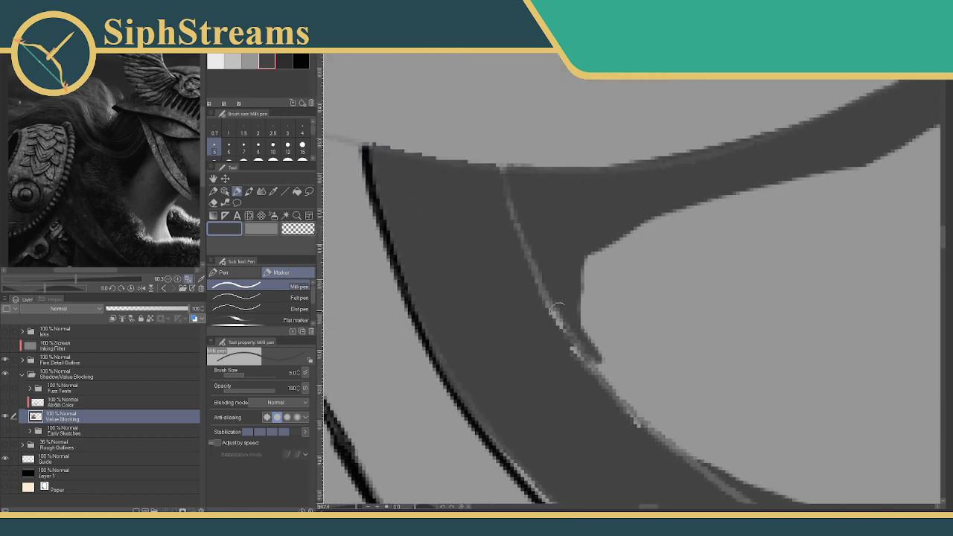
left_click(554, 311, "ctrl")
key("ctrl+z")
key("ctrl+z")
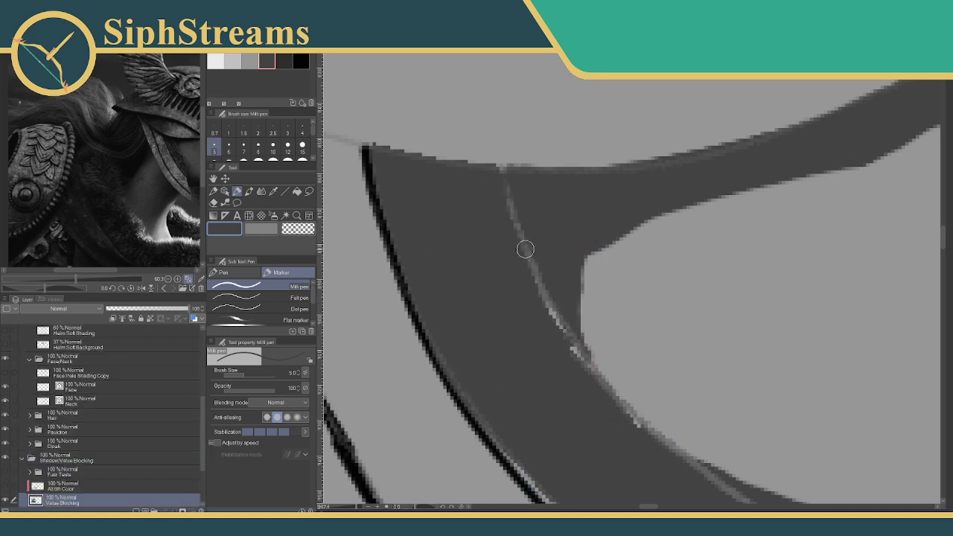
Step: Paint dark grey over the remaining light gaps along the strip's cheek edge and the black line down to the notch
left_click_drag(539, 336, 464, 194)
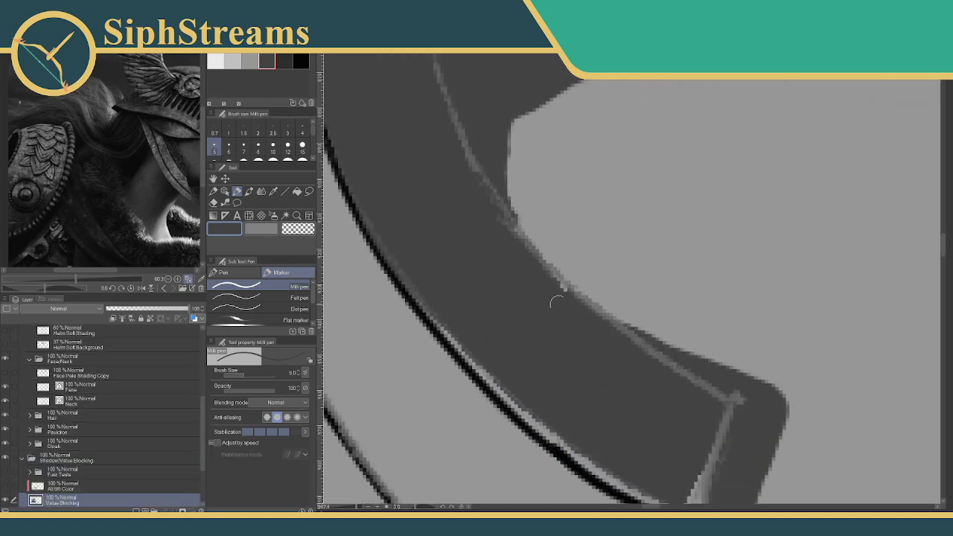
left_click_drag(574, 334, 532, 256)
mouse_move(363, 206)
left_mouse_down()
mouse_move(482, 341)
mouse_move(547, 394)
mouse_move(531, 378)
mouse_move(635, 447)
mouse_move(655, 423)
left_mouse_up()
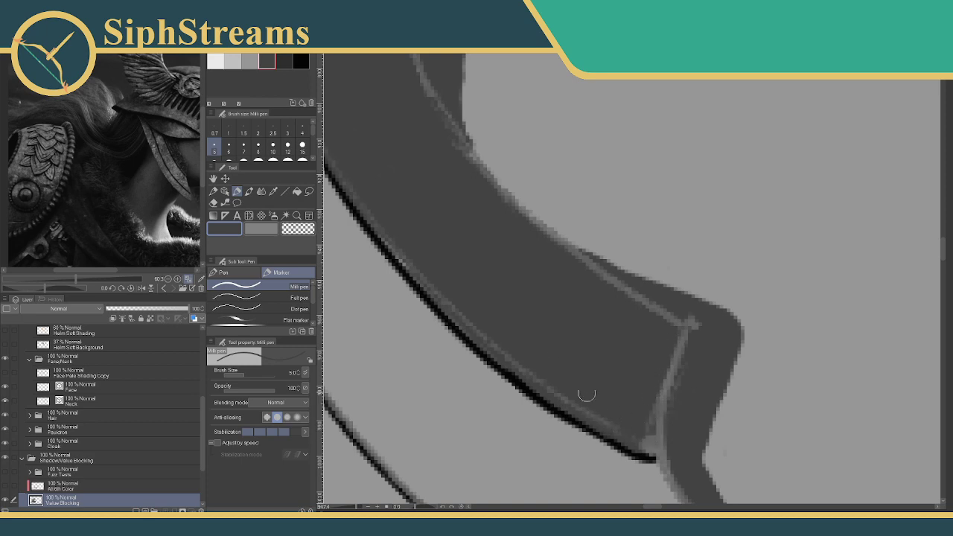
scroll(617, 425, "down", 2)
scroll(557, 339, "up", 1)
left_click_drag(557, 339, 639, 447)
left_click_drag(351, 506, 340, 506)
scroll(498, 258, "up", 6)
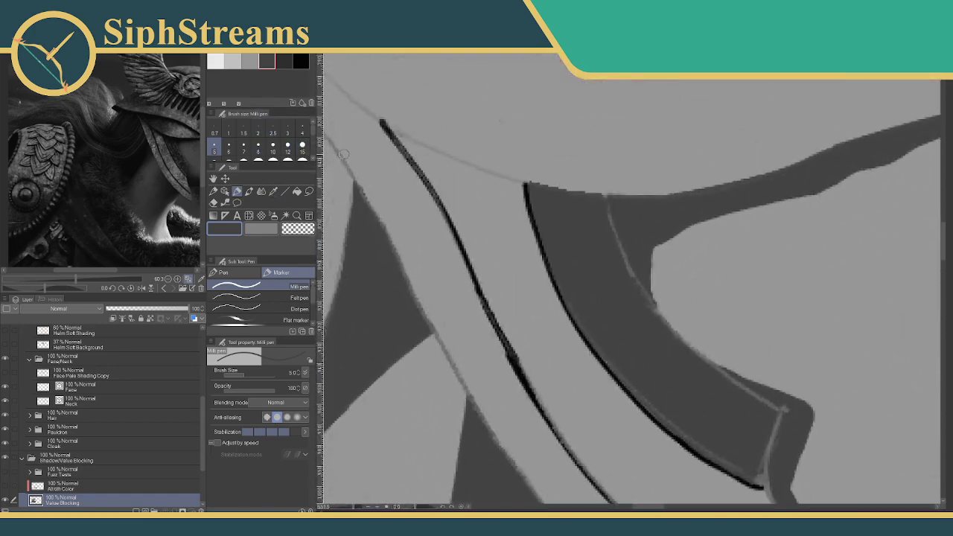
left_click(297, 191)
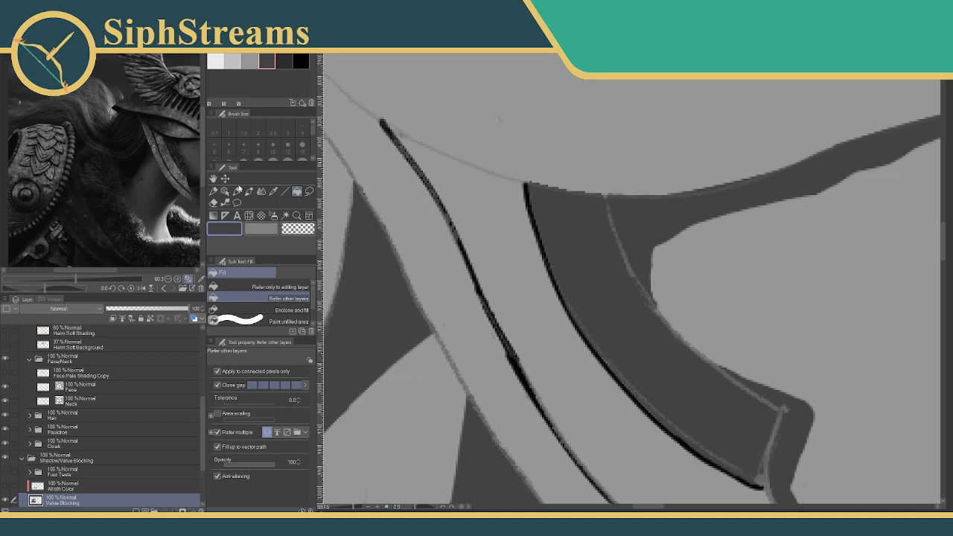
left_click(237, 191)
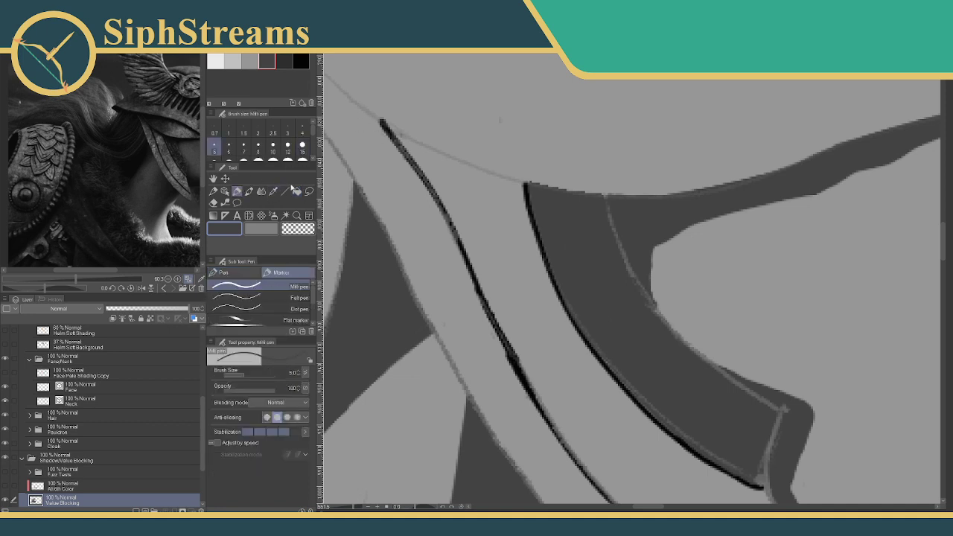
left_click(213, 202)
mouse_move(370, 134)
left_mouse_down()
mouse_move(407, 153)
mouse_move(410, 170)
mouse_move(392, 153)
left_mouse_up()
Step: Paint over the cheek guard's black centre line in mid grey along its full length, using a size 10 Milli pen
left_click(250, 62)
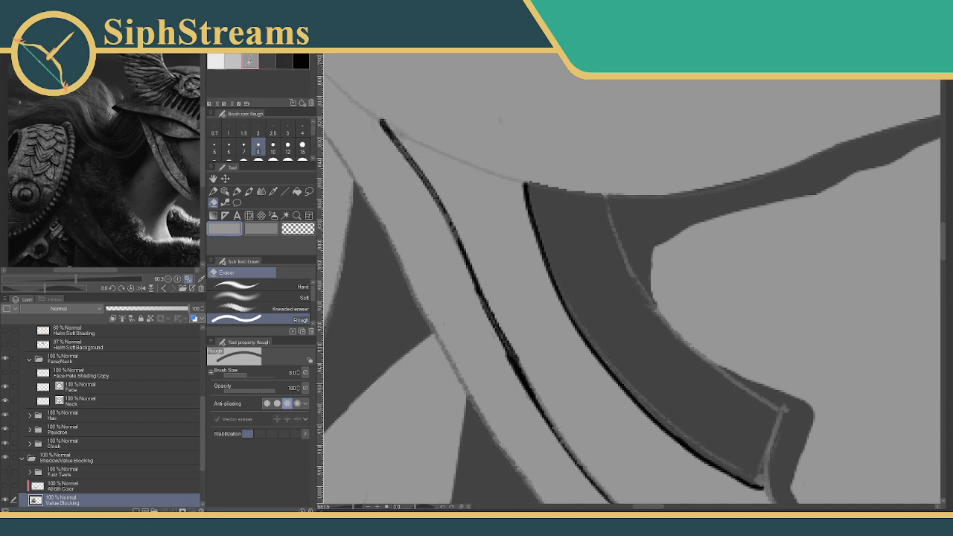
left_click(288, 145)
mouse_move(382, 108)
left_mouse_down()
mouse_move(456, 225)
mouse_move(430, 205)
left_mouse_up()
left_click(237, 192)
left_click_drag(382, 120, 419, 167)
left_click(273, 146)
mouse_move(387, 137)
left_mouse_down()
mouse_move(460, 236)
mouse_move(436, 203)
mouse_move(446, 201)
mouse_move(490, 346)
mouse_move(553, 427)
left_mouse_up()
left_click_drag(492, 315, 428, 150)
mouse_move(472, 244)
left_mouse_down()
mouse_move(517, 303)
mouse_move(653, 427)
left_mouse_up()
left_click_drag(645, 419, 697, 456)
left_click_drag(601, 376, 608, 390)
left_click_drag(697, 455, 783, 496)
mouse_move(585, 304)
left_mouse_down()
mouse_move(557, 241)
mouse_move(609, 269)
mouse_move(681, 472)
left_mouse_up()
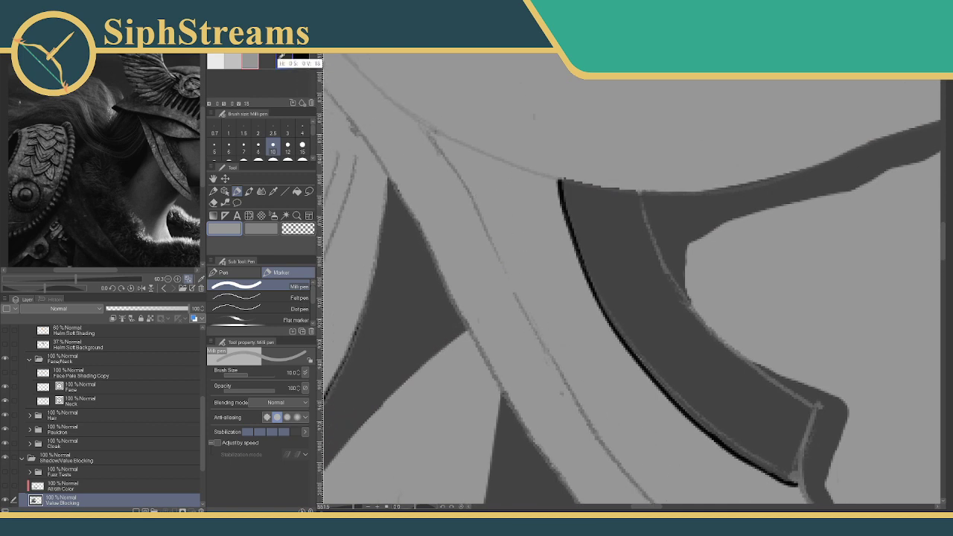
Step: Retrace the upper part of the cheek guard's centre line in dark grey with a size 4 pen, undoing the unwanted strokes
left_click(268, 62)
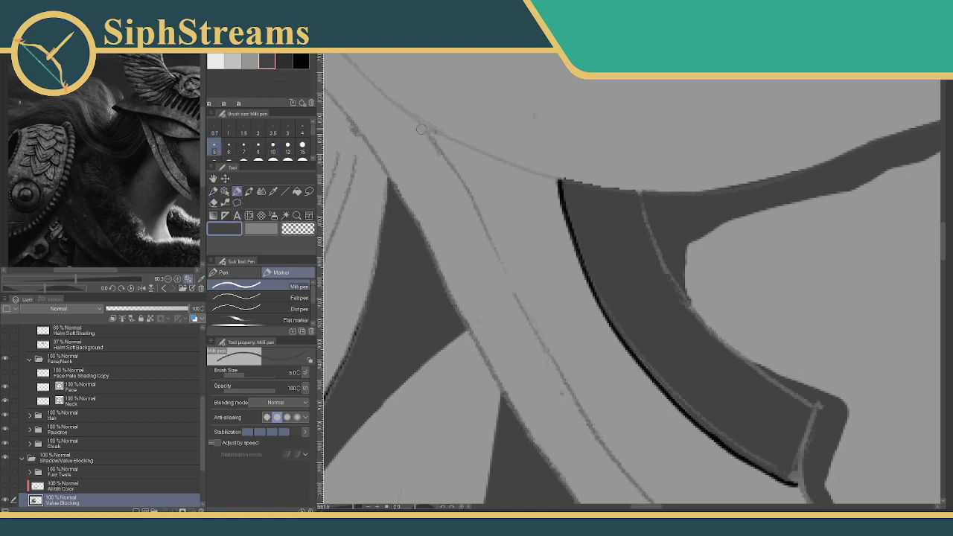
left_click(301, 132)
left_click_drag(419, 121, 470, 216)
key("ctrl+z")
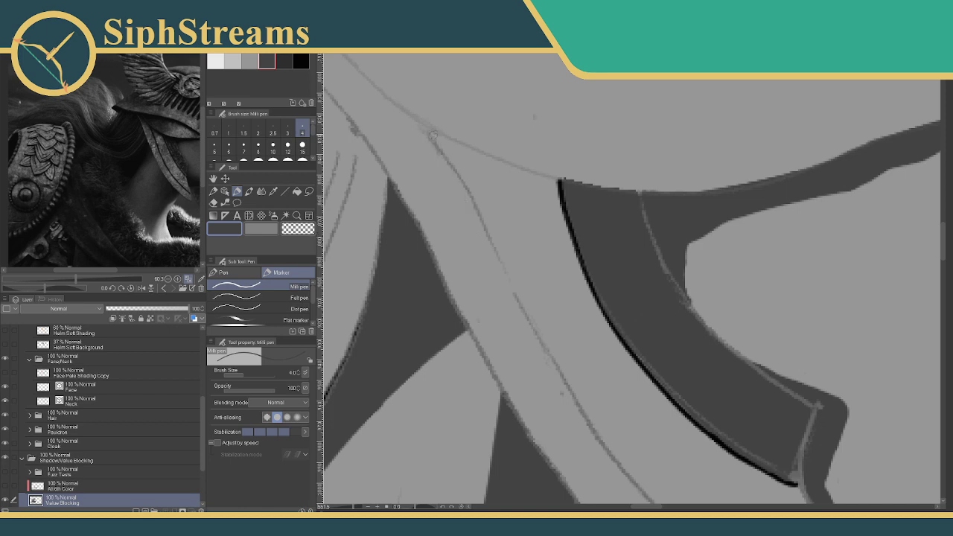
left_click_drag(414, 116, 508, 263)
left_click_drag(484, 231, 433, 120)
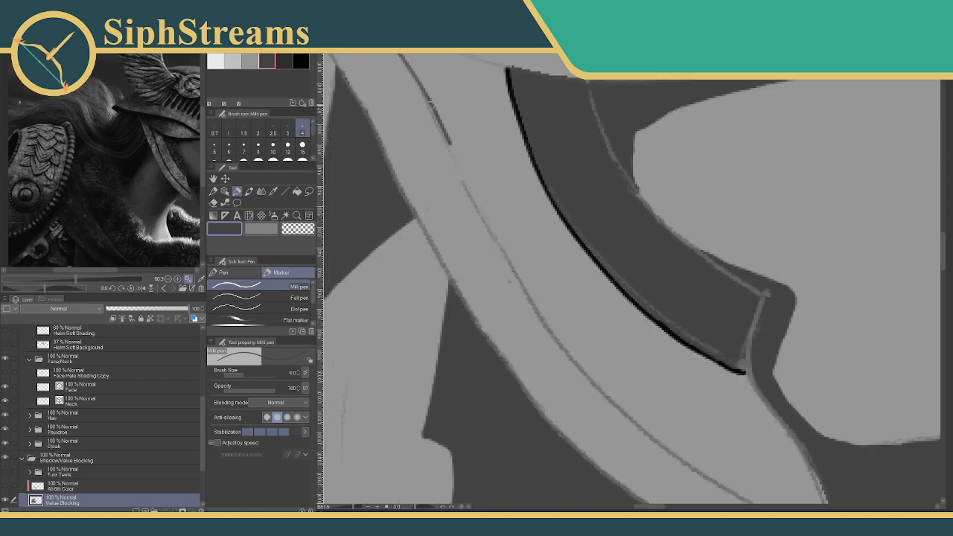
left_click_drag(411, 74, 505, 262)
key("ctrl+z")
mouse_move(408, 67)
left_mouse_down()
mouse_move(495, 246)
mouse_move(571, 362)
left_mouse_up()
Step: Continue the dark grey centre line down the cheek guard's lower half toward its tip, undoing the unsatisfactory attempts
mouse_move(546, 320)
left_mouse_down()
mouse_move(431, 143)
mouse_move(558, 284)
mouse_move(664, 351)
left_mouse_up()
key("ctrl+z")
mouse_move(449, 174)
left_mouse_down()
mouse_move(485, 222)
mouse_move(715, 384)
left_mouse_up()
key("ctrl+z")
left_click_drag(446, 170, 726, 368)
key("ctrl+z")
mouse_move(444, 167)
left_mouse_down()
mouse_move(472, 201)
mouse_move(735, 375)
left_mouse_up()
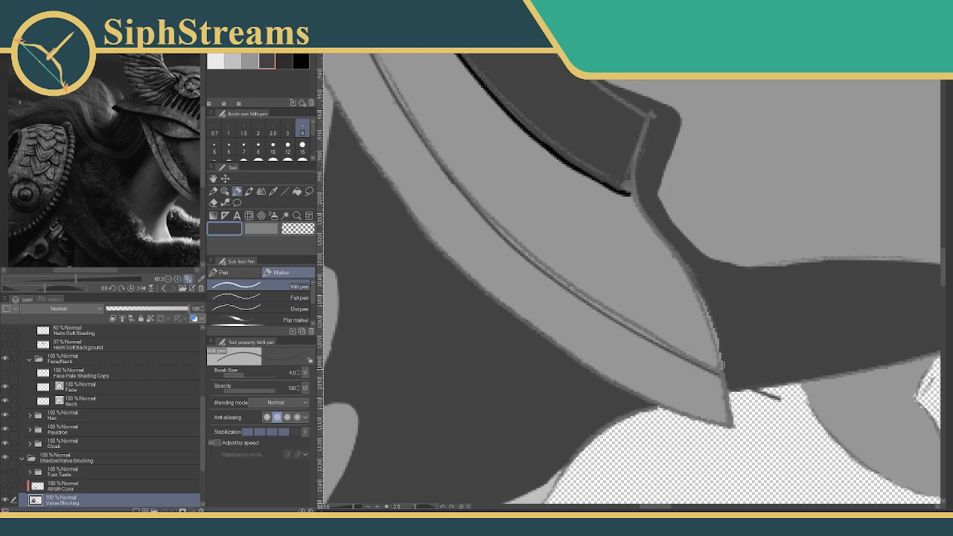
Step: Remove the stray mark beyond the cheek guard's tip and finish the dark grey centre line at the guard's edge
key("ctrl+Right")
key("ctrl+Right")
key("ctrl+Left")
key("ctrl+Left")
key("ctrl+Right")
key("ctrl+Right")
key("ctrl+z")
left_click(696, 364, "ctrl")
left_click(700, 367, "ctrl+shift")
mouse_move(735, 386)
left_mouse_down()
mouse_move(677, 350)
mouse_move(703, 366)
left_mouse_up()
key("e")
key("p")
mouse_move(580, 297)
left_mouse_down()
mouse_move(705, 436)
mouse_move(729, 518)
left_mouse_up()
left_click_drag(724, 378, 737, 400)
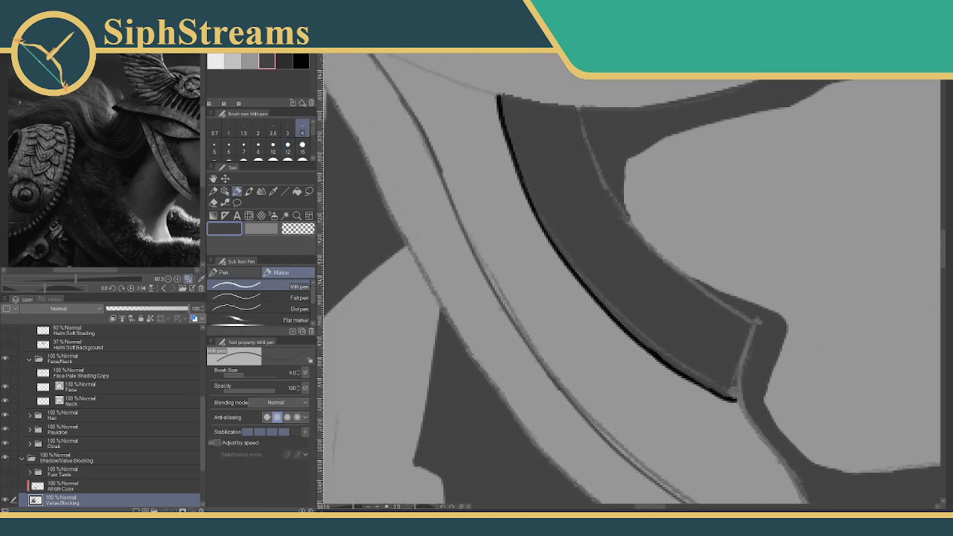
Step: Compare the cheek guard's centre line with an enlarged view of the guard in the reference image
mouse_move(357, 508)
left_mouse_down()
mouse_move(339, 508)
mouse_move(353, 509)
left_mouse_up()
left_click_drag(554, 313, 792, 451)
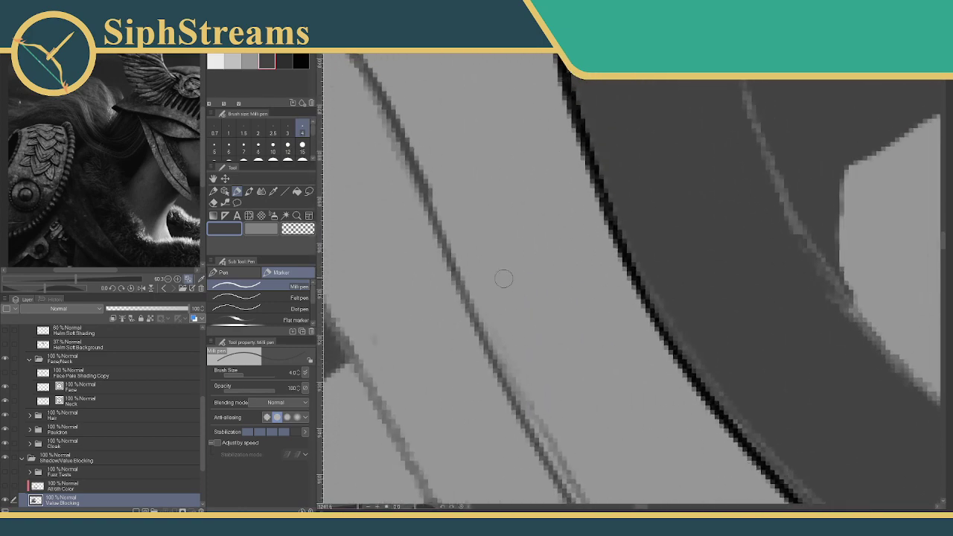
left_click_drag(502, 286, 541, 358)
left_click(78, 283)
left_click_drag(78, 283, 94, 282)
left_click_drag(123, 172, 4, 250)
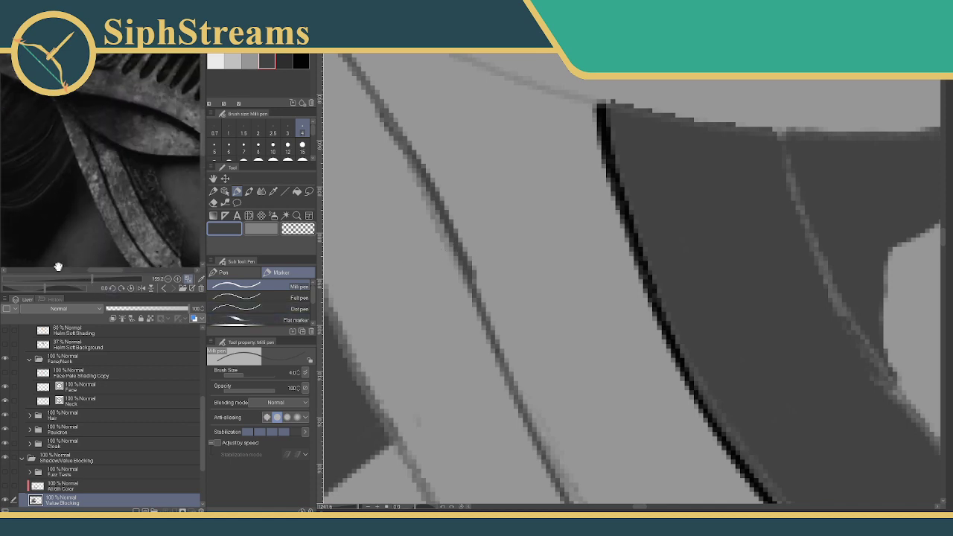
left_click_drag(355, 508, 348, 508)
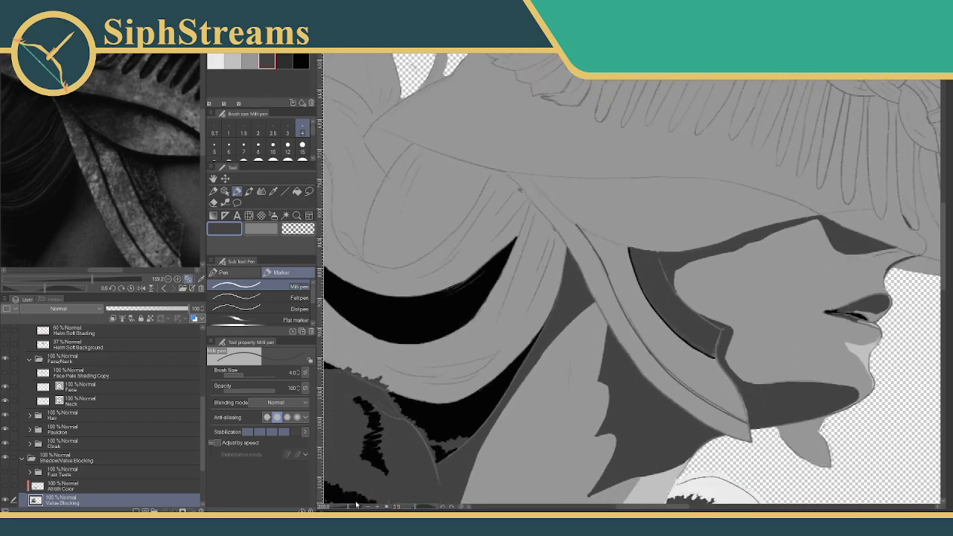
left_click_drag(494, 305, 429, 339)
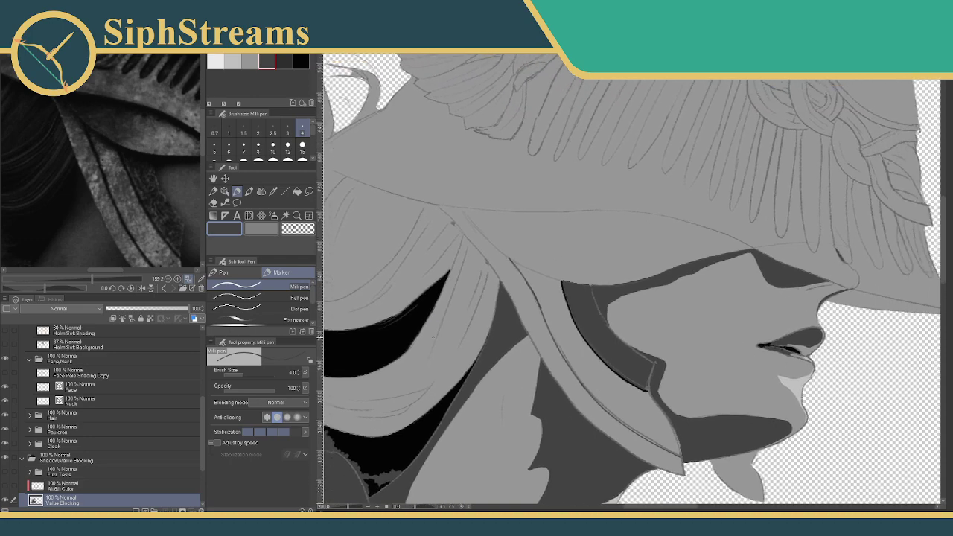
left_click_drag(348, 509, 360, 510)
left_click_drag(392, 423, 651, 132)
left_click_drag(442, 164, 471, 251)
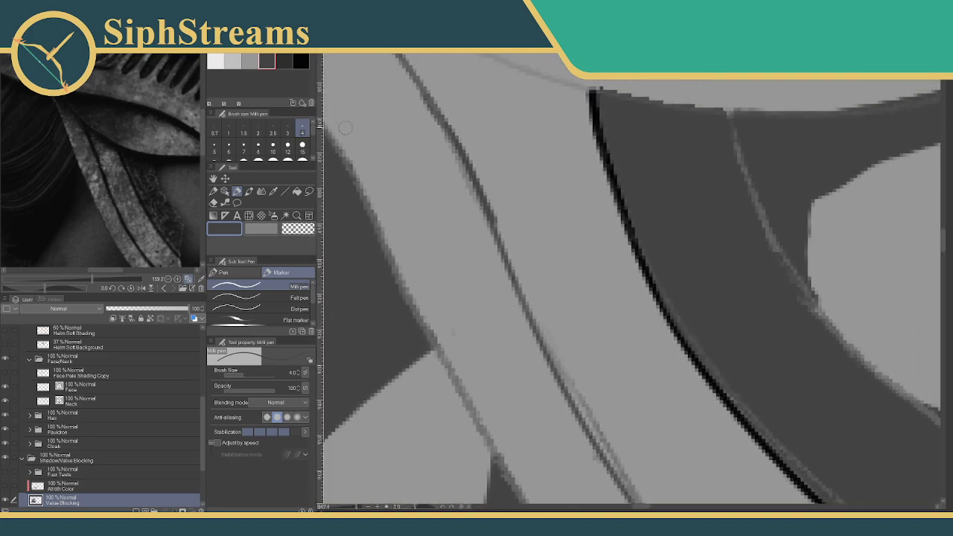
Step: Clean both edges of the cheek guard's dark centre line with mid grey strokes to thin and smooth it
left_click(254, 60)
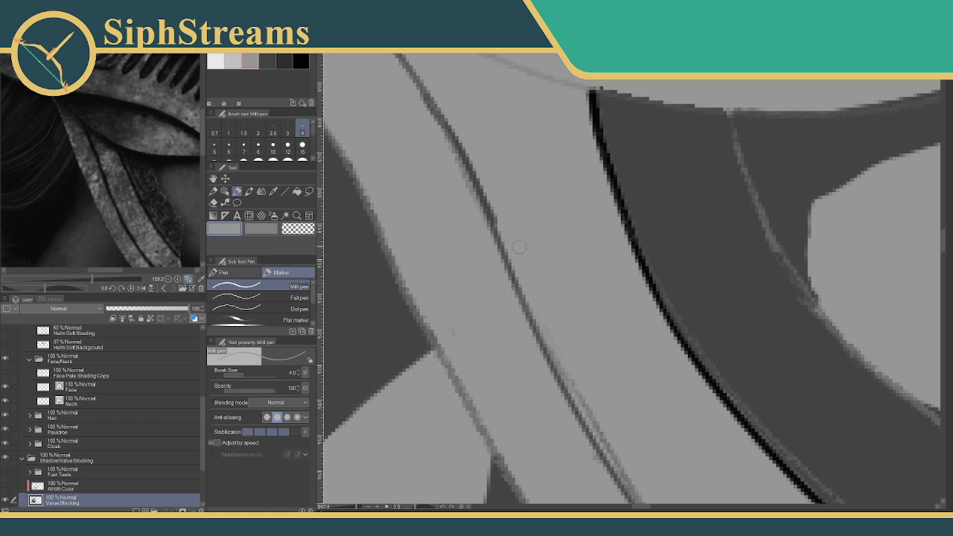
mouse_move(490, 195)
left_mouse_down()
mouse_move(520, 262)
mouse_move(461, 168)
left_mouse_up()
left_click_drag(546, 327, 439, 128)
mouse_move(560, 287)
left_mouse_down()
mouse_move(421, 144)
mouse_move(589, 350)
left_mouse_up()
left_click_drag(416, 144, 585, 458)
left_click_drag(453, 162, 478, 164)
left_click_drag(548, 395, 556, 412)
left_click_drag(490, 234, 566, 485)
left_click_drag(446, 232, 483, 295)
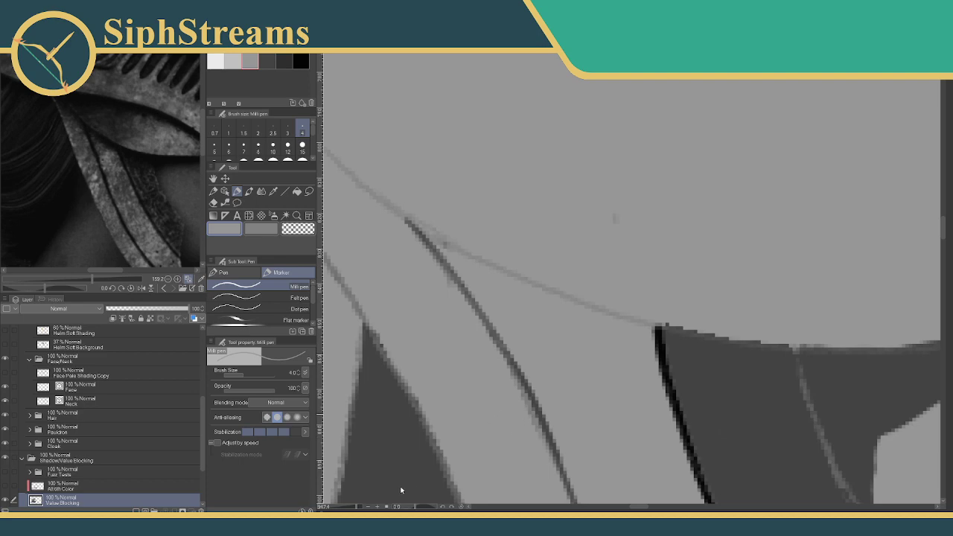
Step: Draw the rear edge of the shadow under the helmet brim's back corner in black, checking the reference and undoing the first stroke
left_click_drag(357, 508, 351, 507)
left_click_drag(112, 212, 168, 119)
mouse_move(413, 256)
left_mouse_down()
mouse_move(452, 277)
mouse_move(443, 311)
left_mouse_up()
mouse_move(575, 368)
left_mouse_down()
mouse_move(524, 337)
mouse_move(524, 275)
mouse_move(534, 274)
mouse_move(517, 327)
mouse_move(513, 277)
mouse_move(566, 360)
left_mouse_up()
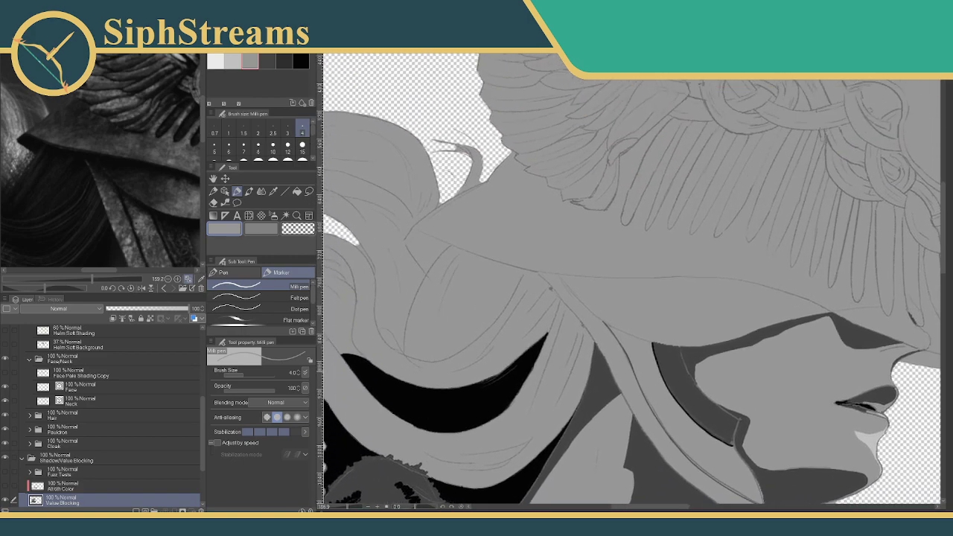
left_click(353, 507)
left_click_drag(437, 347, 672, 279)
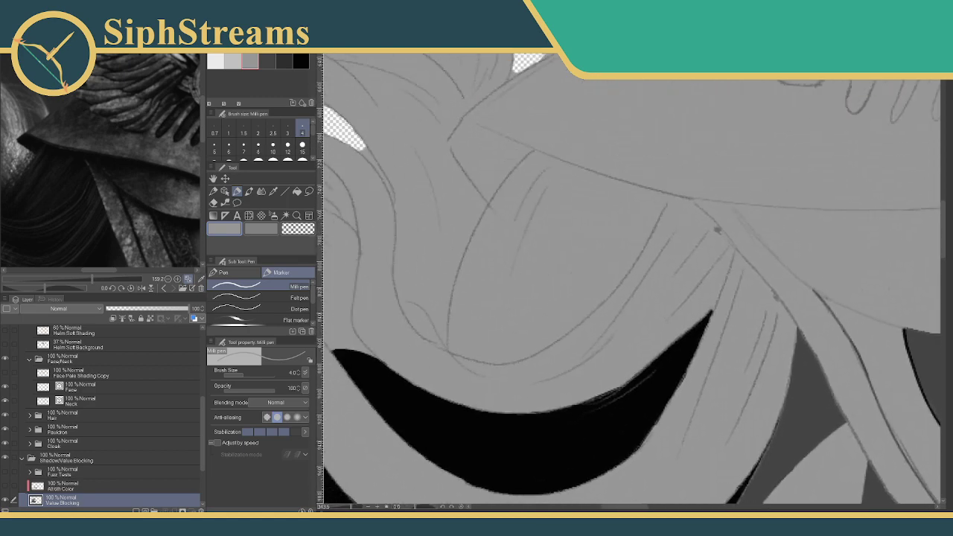
left_click(305, 61)
mouse_move(498, 154)
left_mouse_down()
mouse_move(476, 152)
mouse_move(466, 190)
mouse_move(483, 165)
left_mouse_up()
key("ctrl+z")
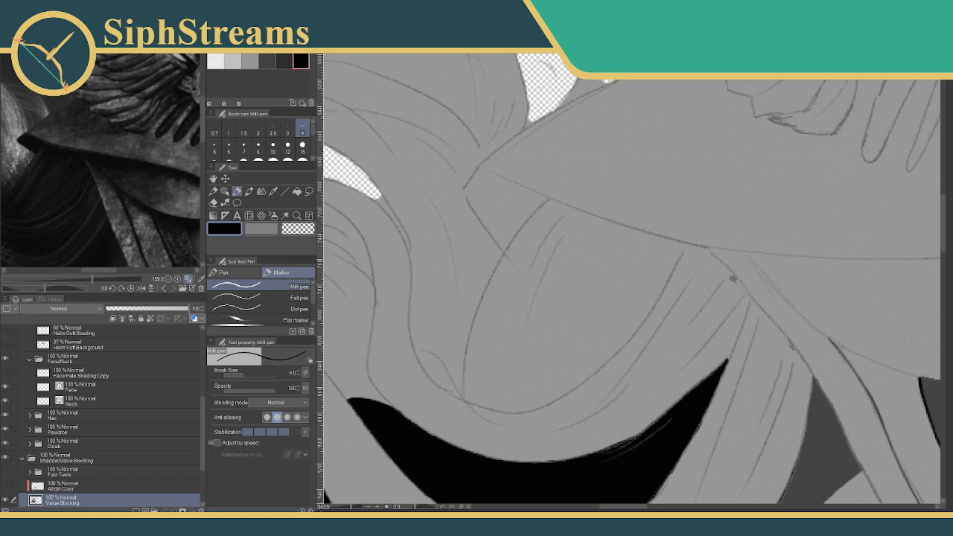
mouse_move(464, 190)
left_mouse_down()
mouse_move(477, 165)
mouse_move(501, 252)
left_mouse_up()
Step: Trace the brim's lower edge in black from its back corner to the hair strand, undoing the unsatisfactory strokes
left_click_drag(494, 176, 530, 194)
key("ctrl+z")
mouse_move(478, 166)
left_mouse_down()
mouse_move(560, 207)
mouse_move(546, 195)
left_mouse_up()
key("ctrl+z")
key("ctrl+z")
left_click_drag(479, 166, 560, 210)
key("ctrl+z")
left_click_drag(478, 167, 560, 202)
key("ctrl+z")
left_click_drag(477, 166, 558, 202)
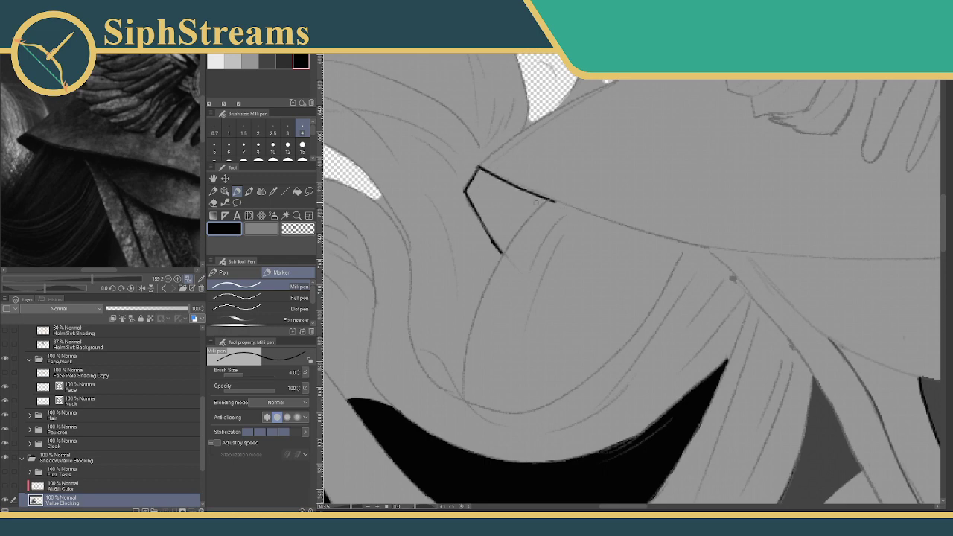
Step: Fill the outlined gap beneath the helmet brim's back corner with black
key("g")
left_click(480, 190)
left_click(515, 217)
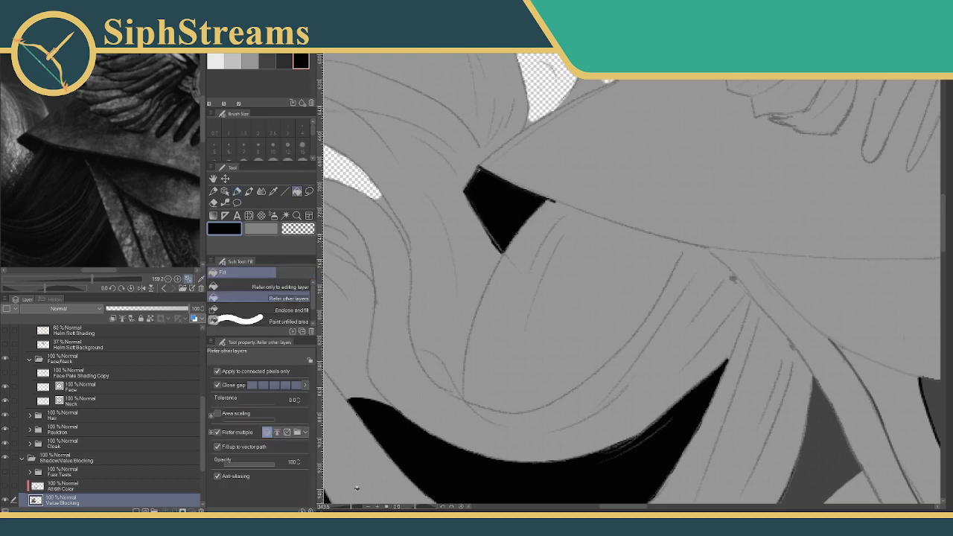
Step: Touch up the black shadow's upper corner in black and trim its overshooting edges with mid grey
left_click_drag(352, 509, 354, 508)
left_click_drag(412, 288, 486, 397)
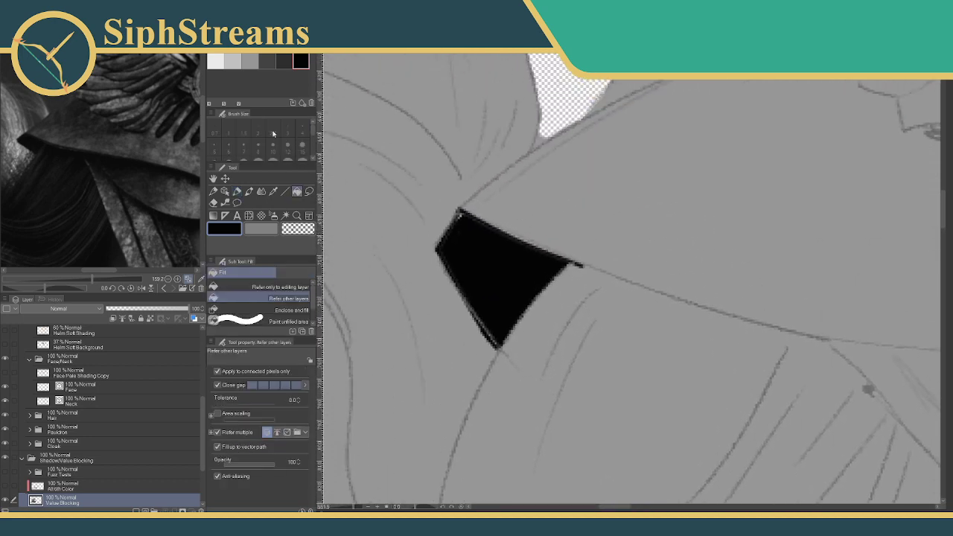
left_click(236, 192)
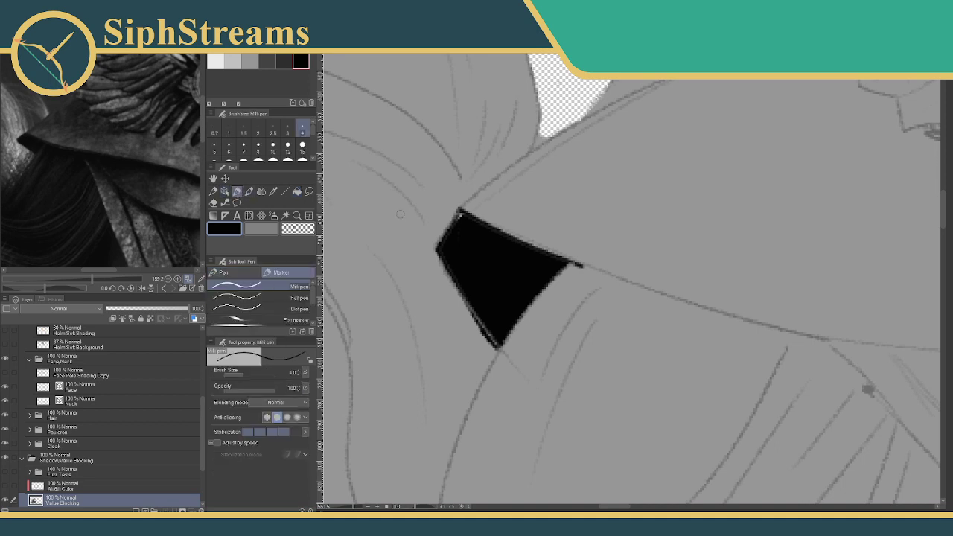
left_click_drag(463, 222, 461, 244)
left_click(250, 61)
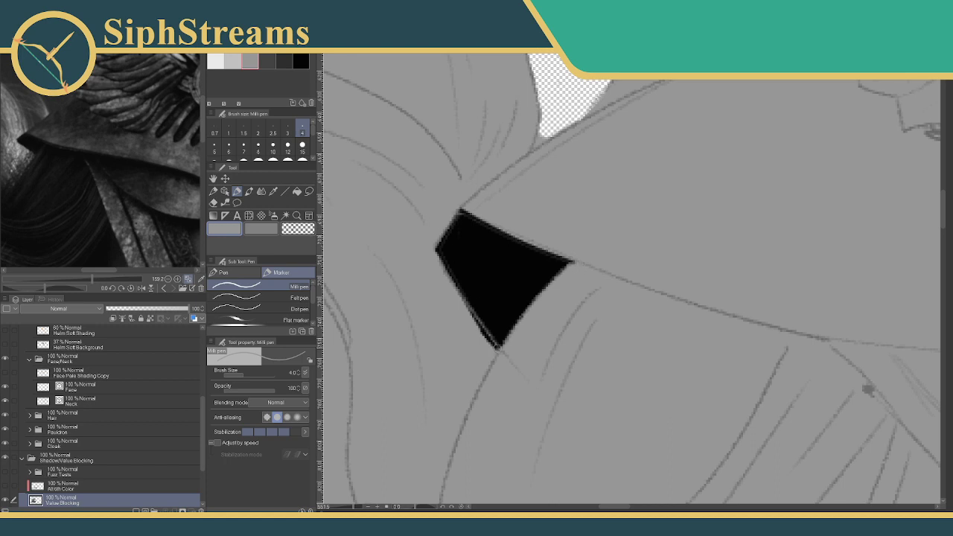
left_click_drag(464, 305, 498, 350)
left_click_drag(583, 277, 417, 174)
mouse_move(621, 198)
left_mouse_down()
mouse_move(477, 216)
mouse_move(514, 197)
left_mouse_up()
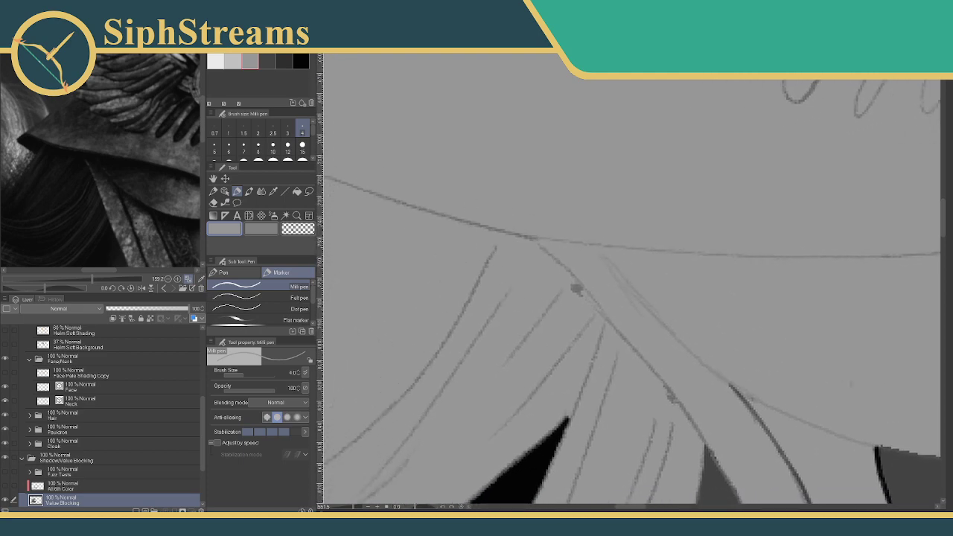
Step: Choose light grey and examine the cheek guard's edge highlights in the reference against the drawing
left_click_drag(353, 507, 347, 508)
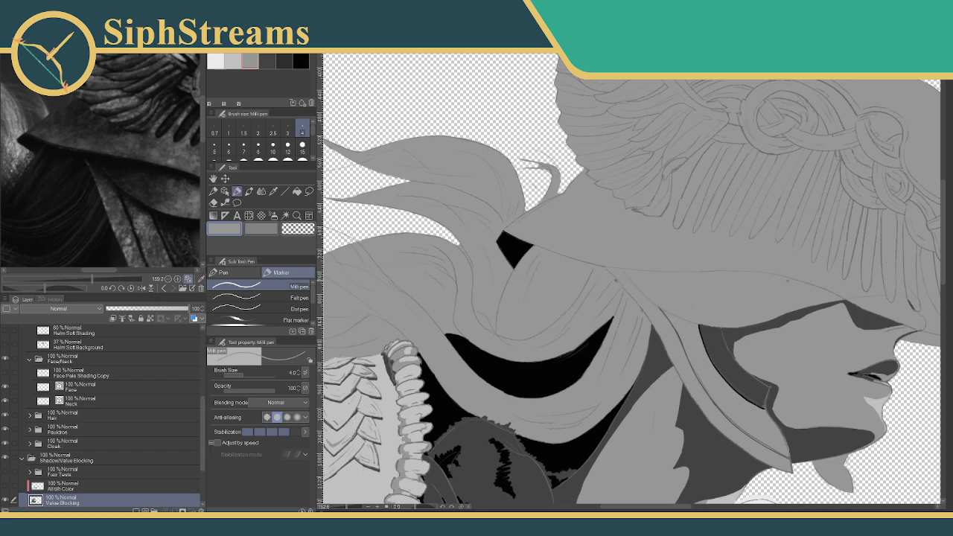
left_click_drag(788, 281, 597, 258)
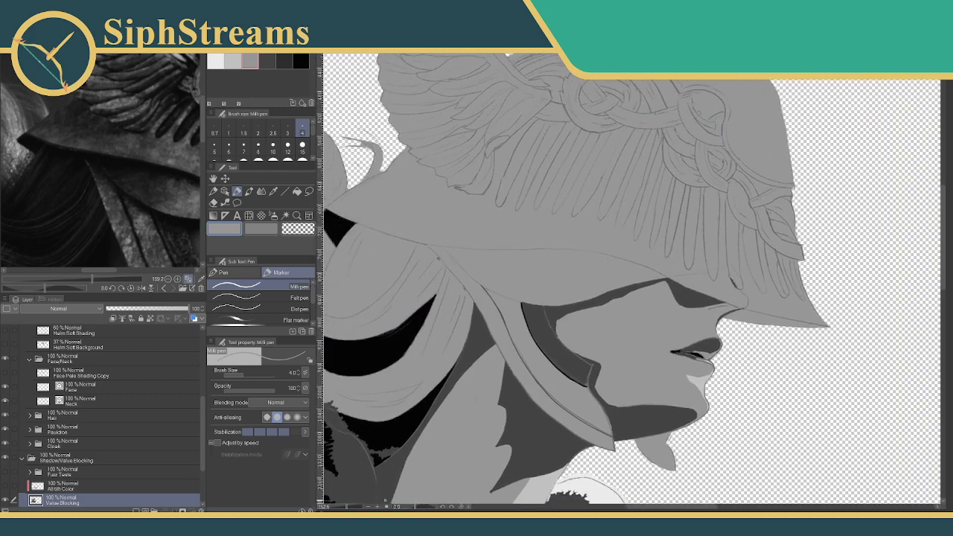
scroll(389, 498, "up", 5)
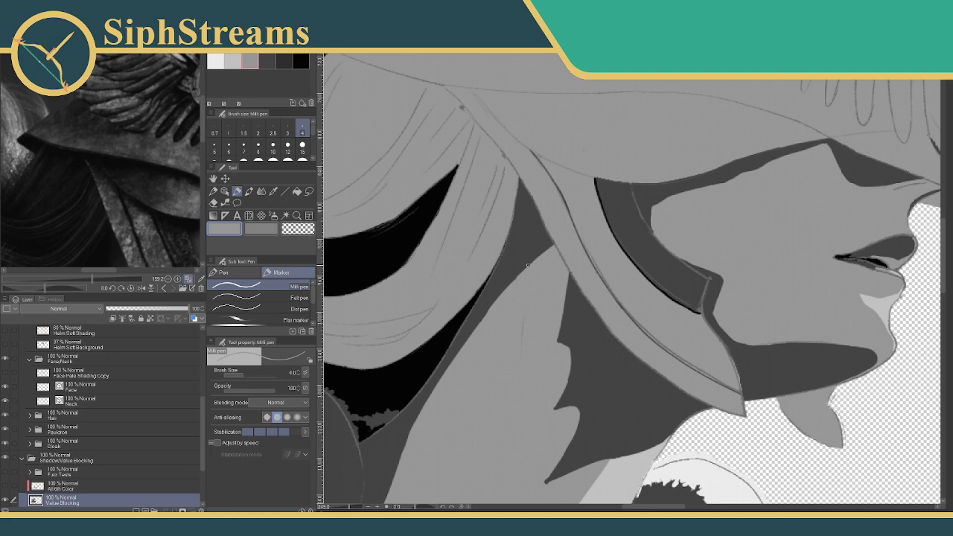
left_click_drag(528, 265, 438, 196)
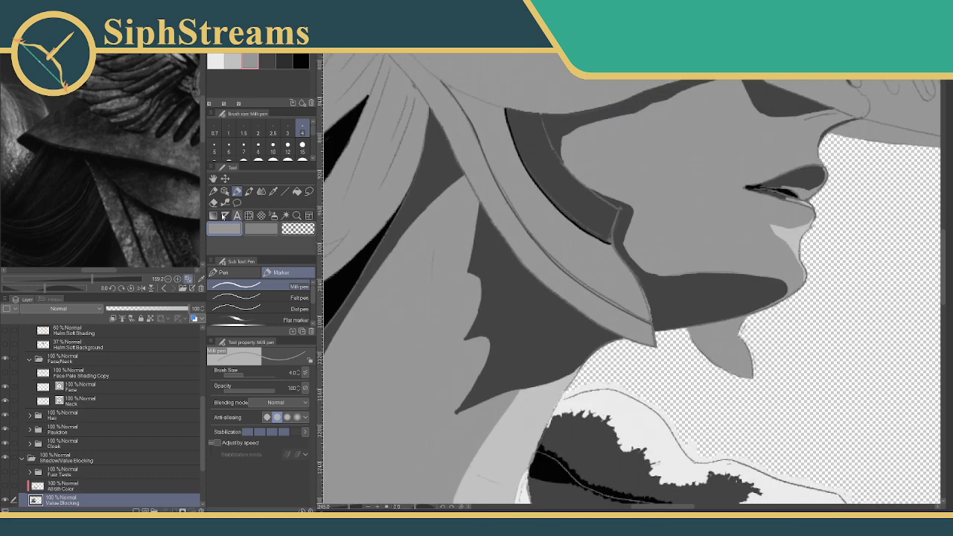
left_click(232, 64)
left_click_drag(94, 279, 101, 279)
left_click_drag(131, 173, 113, 112)
left_click_drag(453, 197, 453, 301)
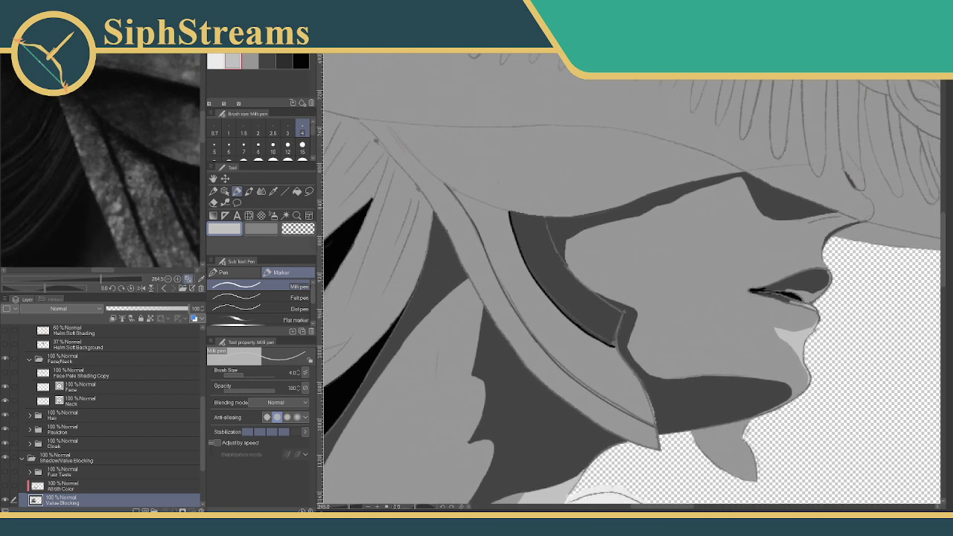
left_click_drag(349, 508, 407, 346)
left_click_drag(173, 205, 78, 92)
left_click_drag(117, 119, 117, 149)
left_click_drag(101, 280, 112, 225)
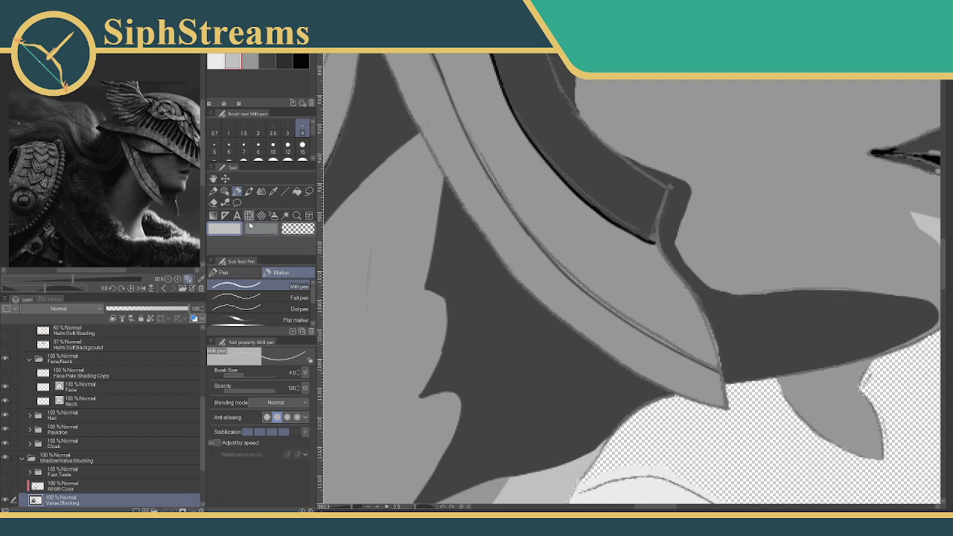
left_click_drag(79, 278, 92, 280)
left_click_drag(121, 244, 4, 179)
mouse_move(464, 202)
left_mouse_down()
mouse_move(477, 331)
mouse_move(487, 293)
left_mouse_up()
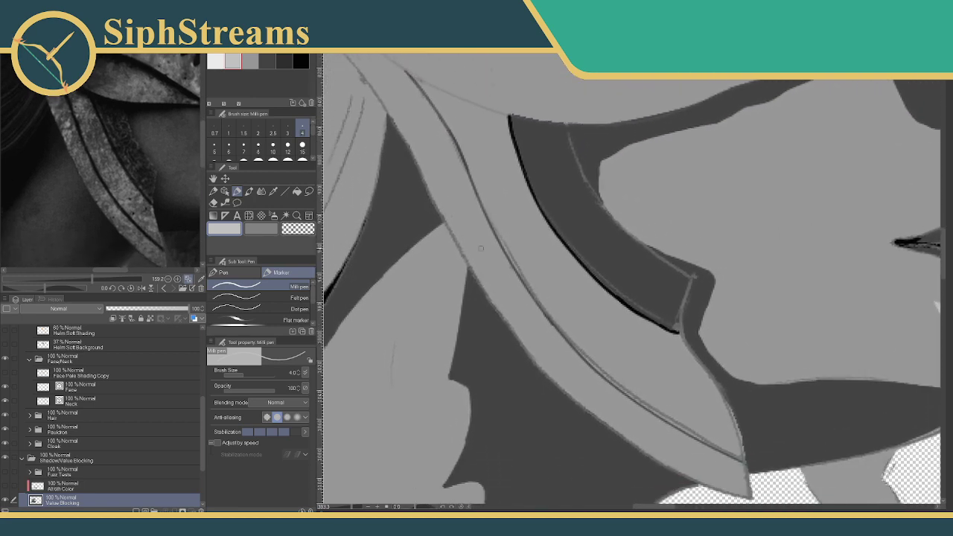
mouse_move(484, 110)
left_mouse_down()
mouse_move(466, 158)
mouse_move(430, 187)
left_mouse_up()
key("ctrl+z")
key("ctrl+z")
key("ctrl+z")
left_click_drag(507, 129, 514, 175)
key("ctrl+z")
mouse_move(462, 104)
left_mouse_down()
mouse_move(423, 166)
mouse_move(445, 152)
mouse_move(431, 158)
left_mouse_up()
mouse_move(428, 174)
left_mouse_down()
mouse_move(450, 195)
mouse_move(446, 220)
left_mouse_up()
key("ctrl+z")
key("ctrl+z")
key("ctrl+z")
Step: Paint a thin light grey highlight along the cheek guard's upper rear edge, following the reference
left_click_drag(171, 166, 191, 203)
left_click_drag(412, 117, 442, 200)
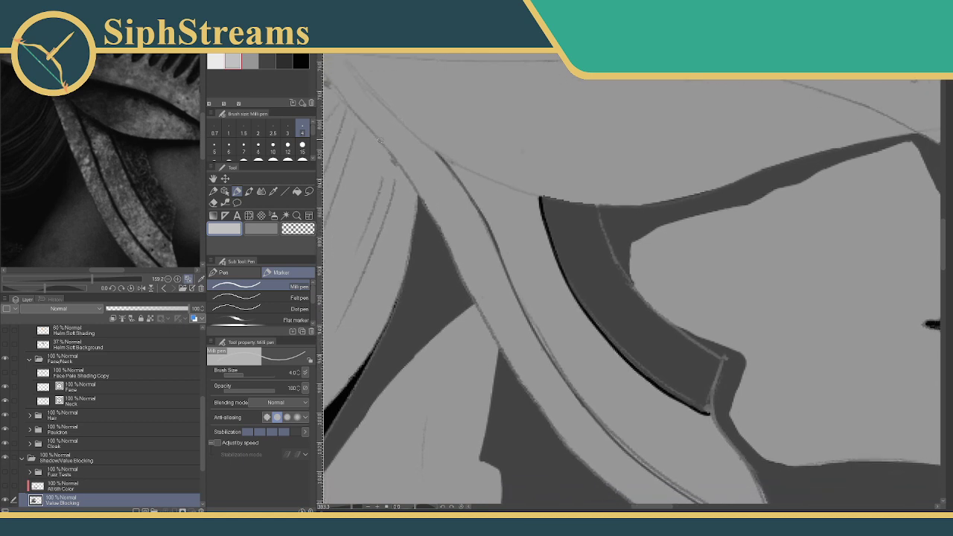
left_click_drag(380, 139, 427, 206)
left_click_drag(399, 159, 410, 175)
left_click_drag(440, 237, 422, 178)
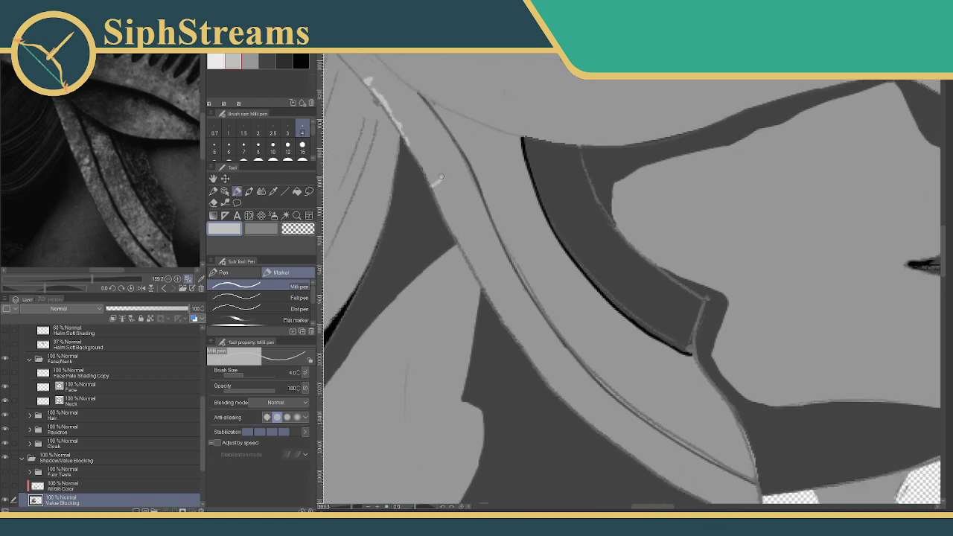
Step: Paint an irregular light grey highlight patch farther down the cheek guard's rear edge, undoing the unsatisfactory strokes
left_click_drag(445, 187, 444, 195)
key("ctrl+z")
key("ctrl+z")
key("ctrl+z")
mouse_move(431, 185)
left_mouse_down()
mouse_move(454, 169)
mouse_move(441, 188)
mouse_move(446, 204)
mouse_move(458, 196)
mouse_move(458, 231)
left_mouse_up()
key("ctrl+z")
left_click_drag(415, 156, 423, 173)
mouse_move(457, 233)
left_mouse_down()
mouse_move(467, 253)
mouse_move(456, 202)
mouse_move(434, 176)
mouse_move(445, 224)
left_mouse_up()
mouse_move(418, 151)
left_mouse_down()
mouse_move(434, 196)
mouse_move(428, 204)
mouse_move(438, 218)
mouse_move(431, 195)
mouse_move(439, 214)
left_mouse_up()
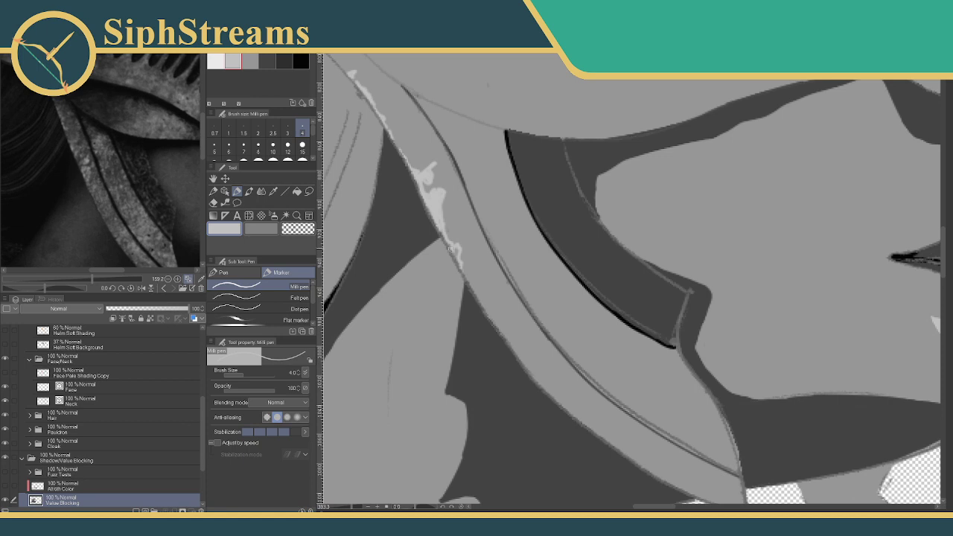
Step: Outline a small jagged light grey patch between the cheek guard's upper groove line and its dark inner panel
left_click_drag(485, 232, 458, 221)
mouse_move(453, 144)
left_mouse_down()
mouse_move(462, 157)
mouse_move(455, 178)
mouse_move(460, 160)
mouse_move(471, 176)
mouse_move(463, 192)
mouse_move(477, 199)
left_mouse_up()
left_click_drag(461, 159, 477, 196)
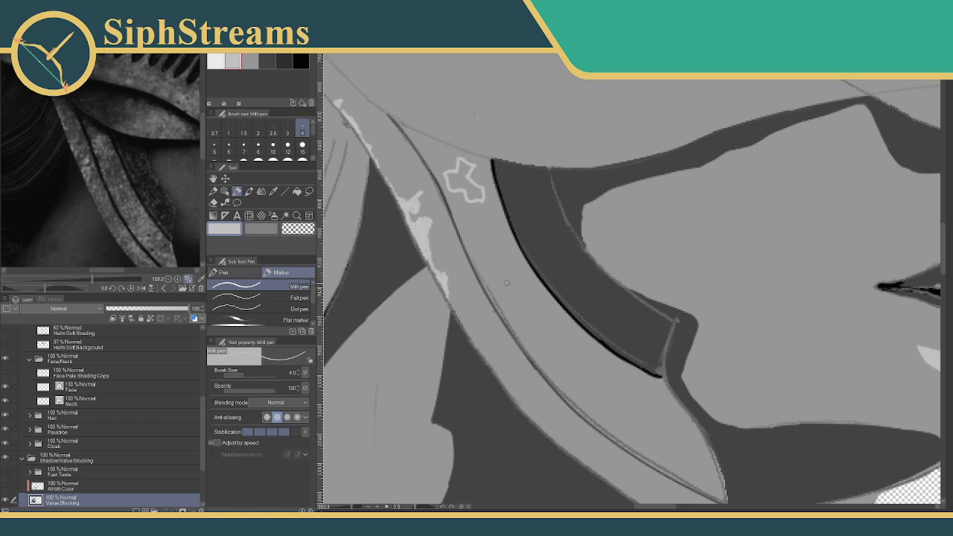
Step: Paint a ragged light grey highlight down the cheek guard's lower front edge toward its tip
left_click_drag(507, 300, 494, 250)
left_click_drag(164, 219, 142, 158)
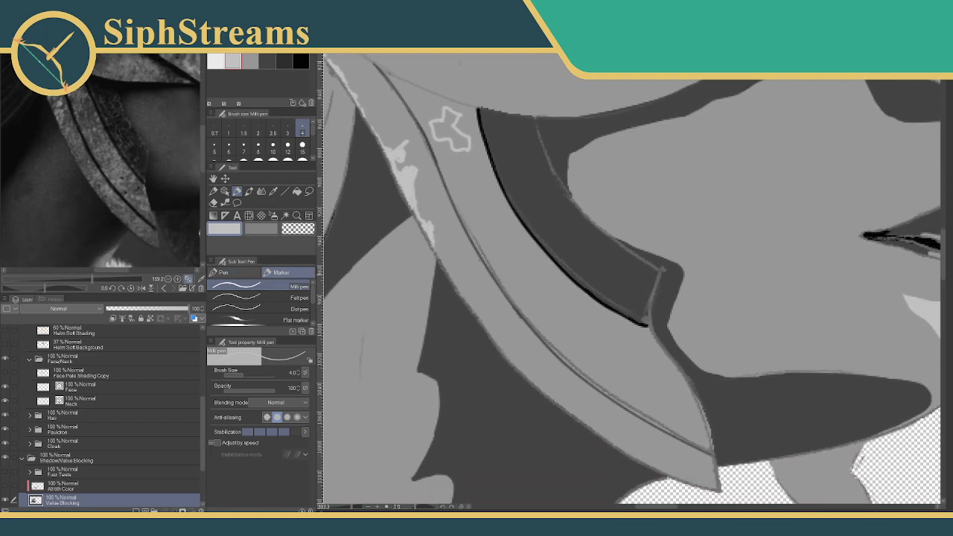
left_click_drag(642, 280, 552, 189)
mouse_move(558, 235)
left_mouse_down()
mouse_move(560, 254)
mouse_move(593, 287)
mouse_move(623, 347)
left_mouse_up()
left_click_drag(560, 236, 620, 346)
left_click_drag(558, 242, 573, 262)
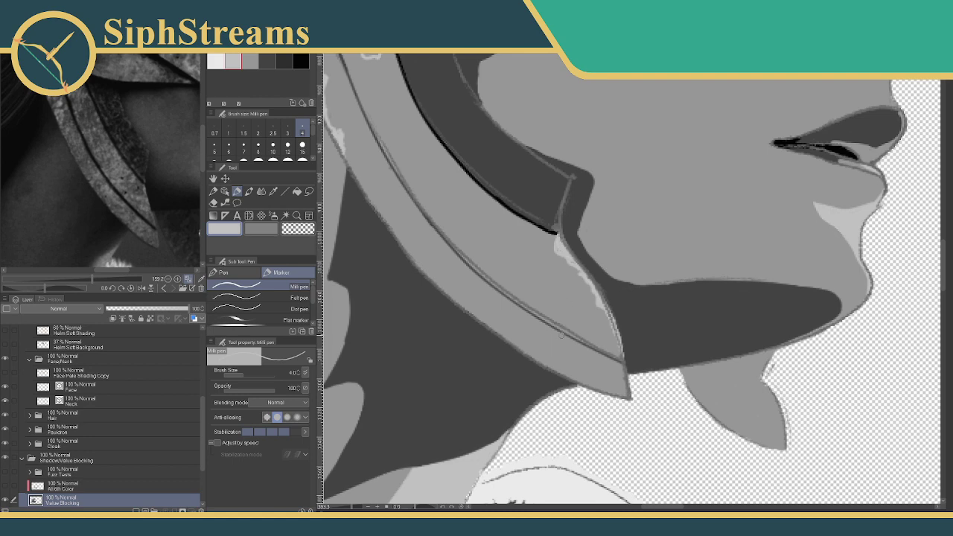
Step: Add small light grey highlights on the cheek guard's lower groove line and beside the black edge of the inner panel
mouse_move(501, 301)
left_mouse_down()
mouse_move(529, 315)
mouse_move(508, 301)
left_mouse_up()
mouse_move(493, 281)
left_mouse_down()
mouse_move(511, 293)
mouse_move(496, 286)
left_mouse_up()
left_click_drag(447, 149, 467, 220)
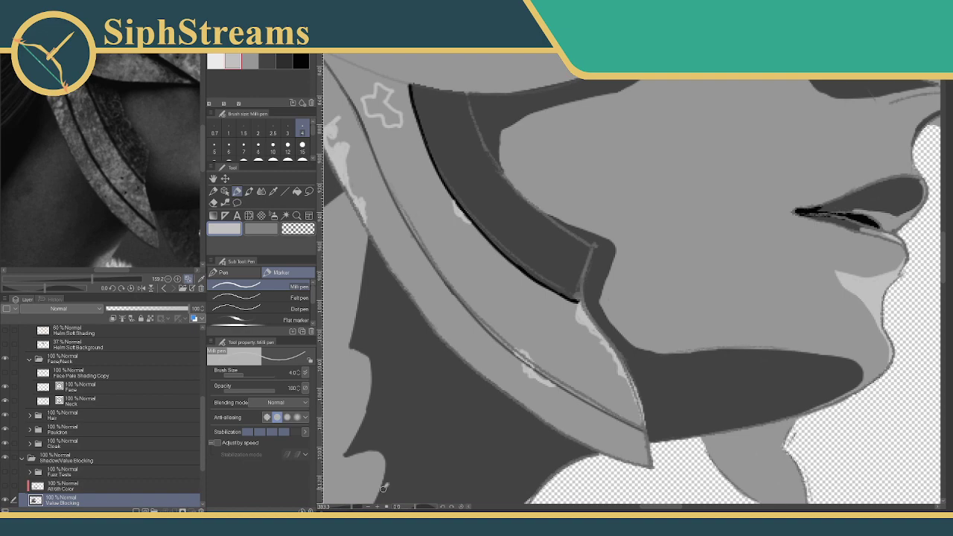
Step: Add small light grey chips along the middle of the cheek guard's rear edge and groove line
left_click_drag(354, 508, 341, 507)
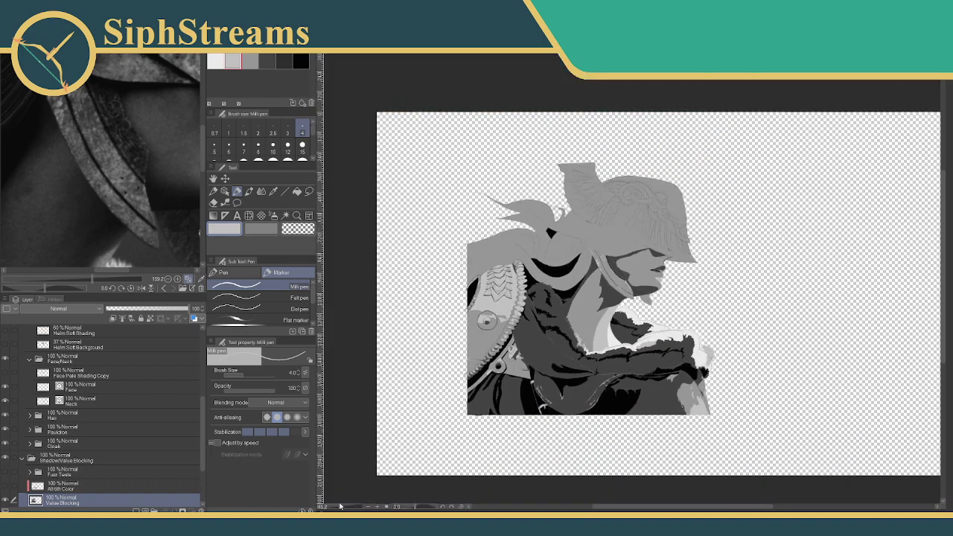
scroll(340, 506, "up", 8)
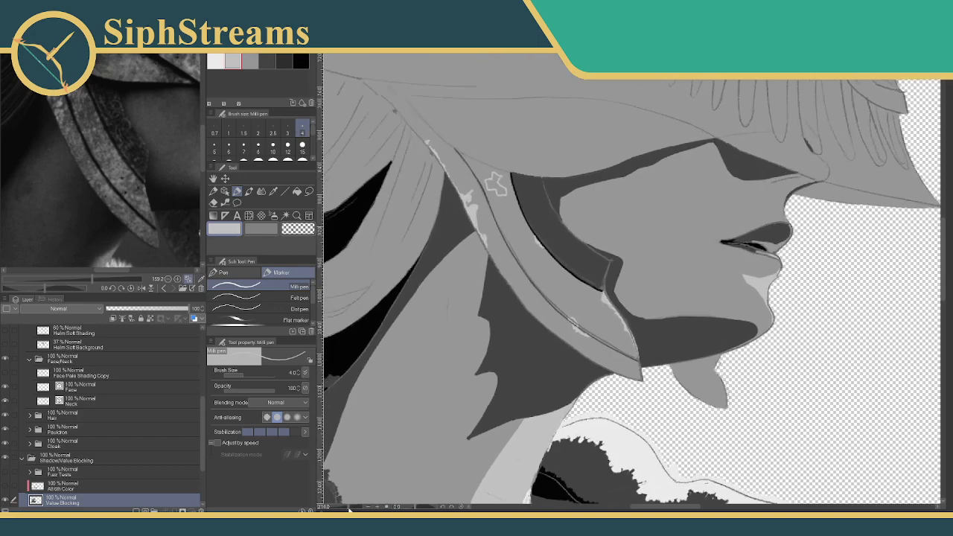
left_click_drag(349, 510, 355, 510)
left_click_drag(377, 431, 433, 242)
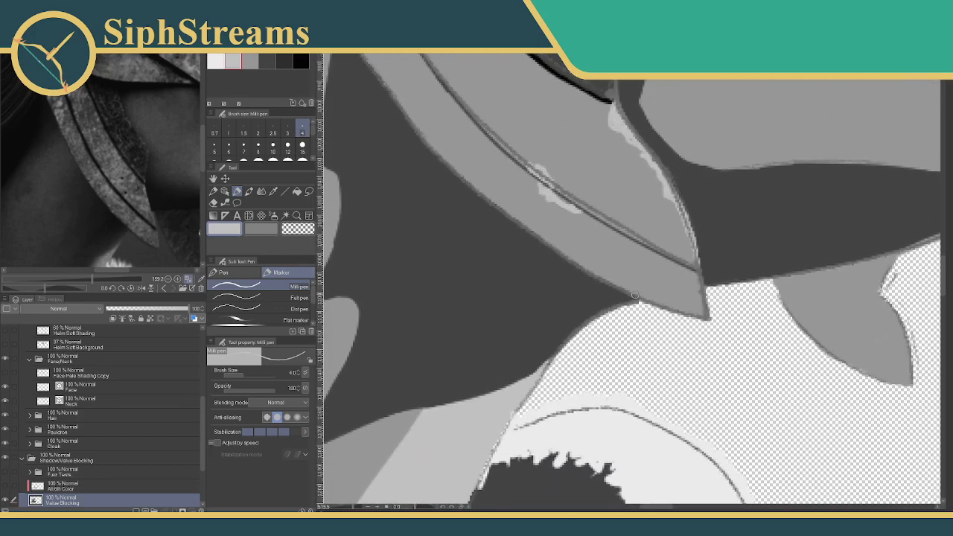
left_click_drag(573, 290, 652, 369)
left_click_drag(485, 260, 518, 339)
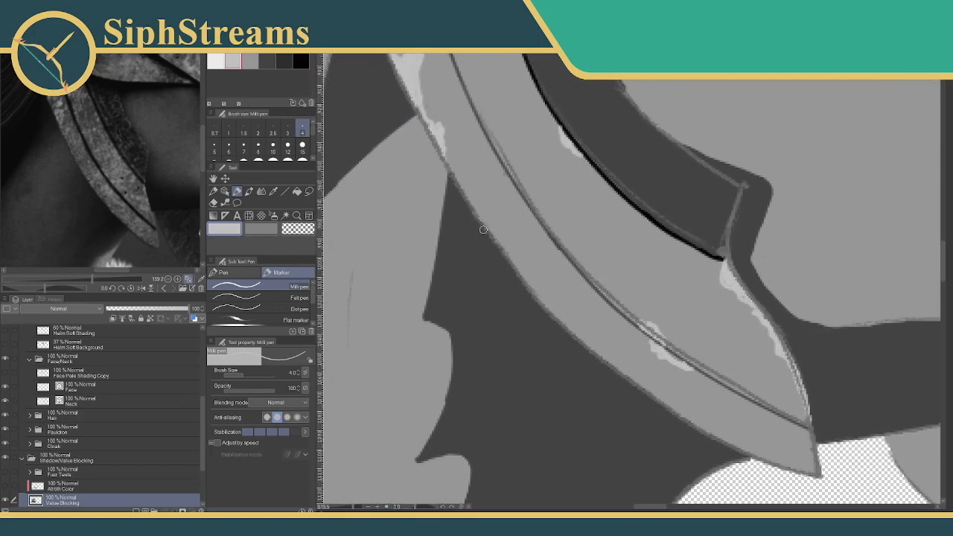
left_click_drag(483, 213, 493, 233)
mouse_move(514, 269)
left_mouse_down()
mouse_move(535, 289)
mouse_move(539, 249)
mouse_move(522, 229)
left_mouse_up()
left_click_drag(492, 164, 501, 179)
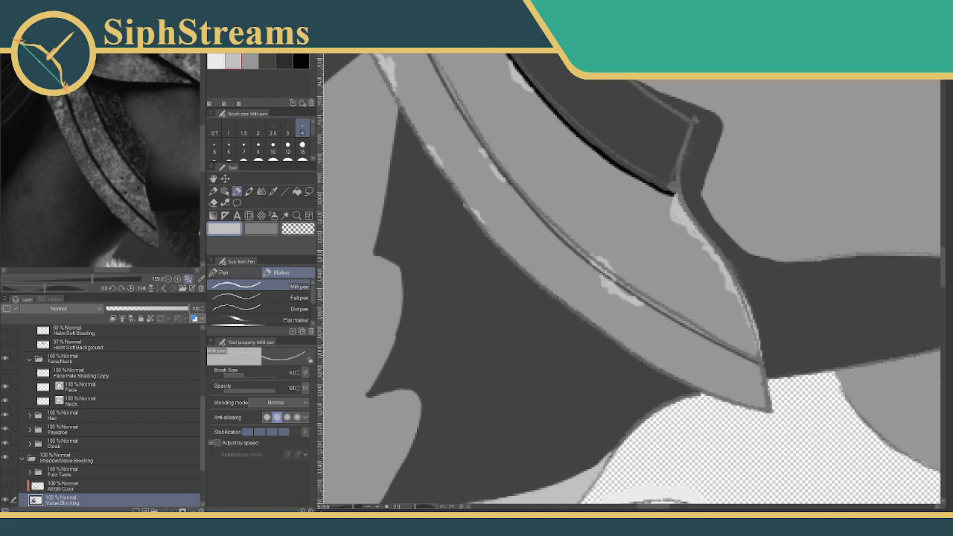
Step: Paint small dark grey nicks along the cheek guard's lower rear edge down to its tip
left_click(268, 62)
mouse_move(609, 328)
left_mouse_down()
mouse_move(533, 270)
mouse_move(568, 303)
left_mouse_up()
mouse_move(460, 211)
left_mouse_down()
mouse_move(459, 223)
mouse_move(496, 254)
left_mouse_up()
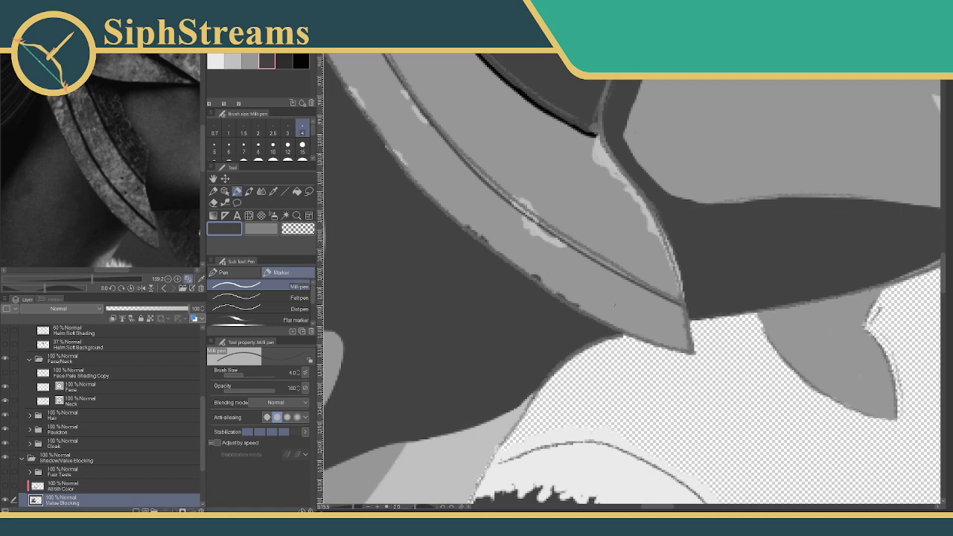
left_click_drag(625, 328, 683, 349)
Step: Thicken the front edge lines of the cheek guard's dark inner panel with uneven mid grey strokes
left_click(233, 61)
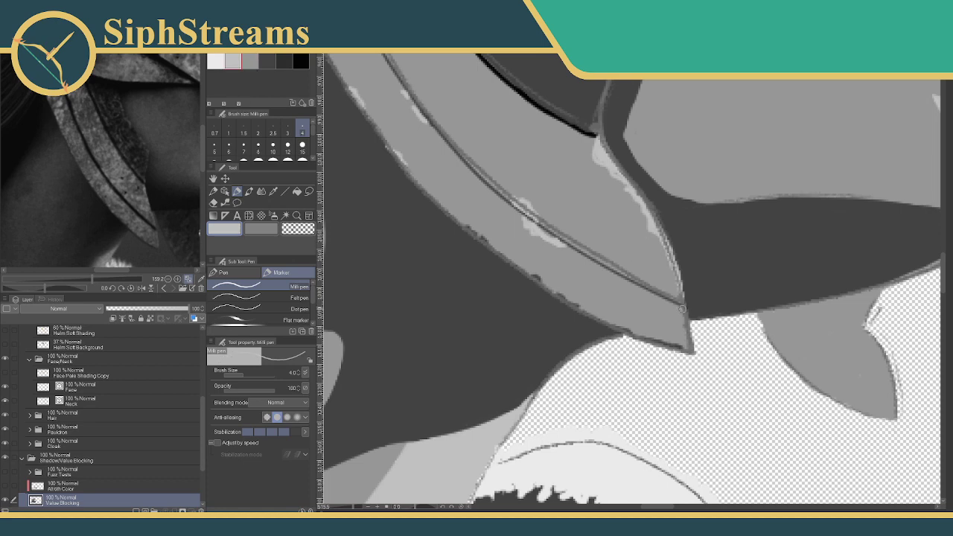
left_click_drag(638, 231, 649, 386)
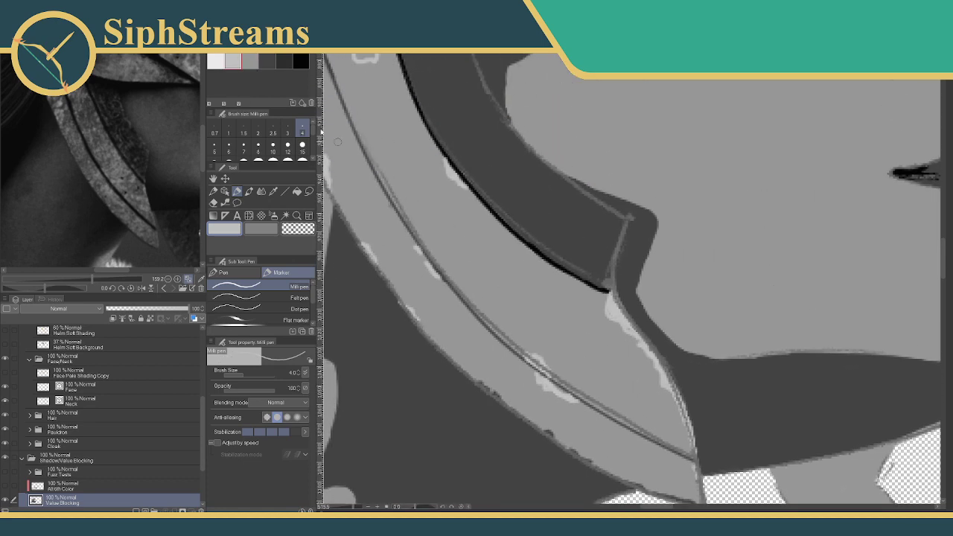
left_click(252, 63)
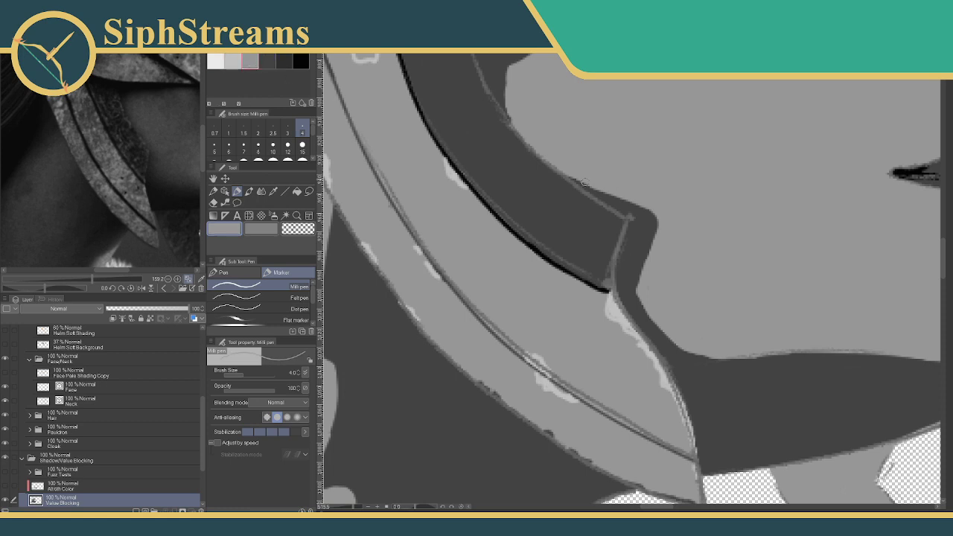
left_click_drag(624, 221, 612, 250)
left_click_drag(588, 199, 611, 316)
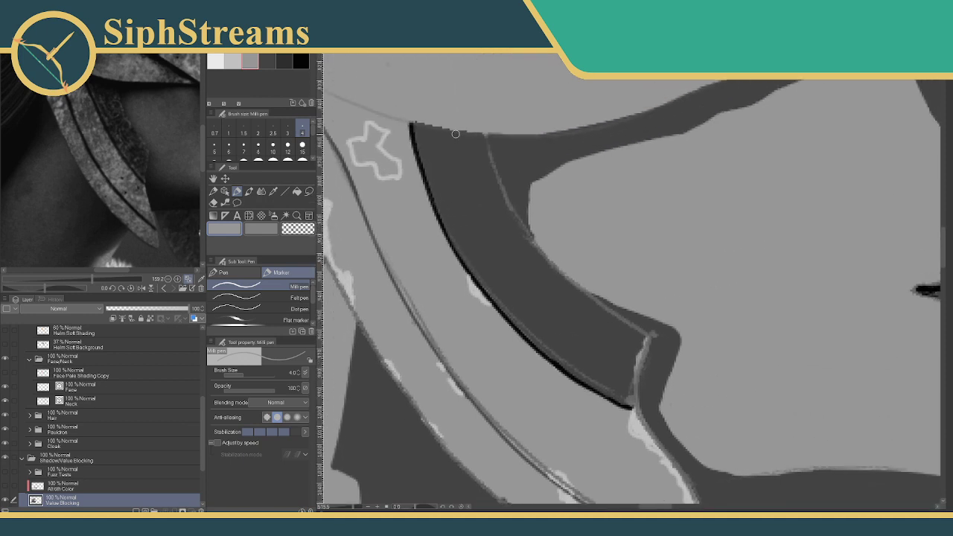
left_click_drag(485, 140, 530, 240)
Step: Paint over the jagged outlined patch on the upper cheek guard in mid grey with brush size 8
left_click(302, 63)
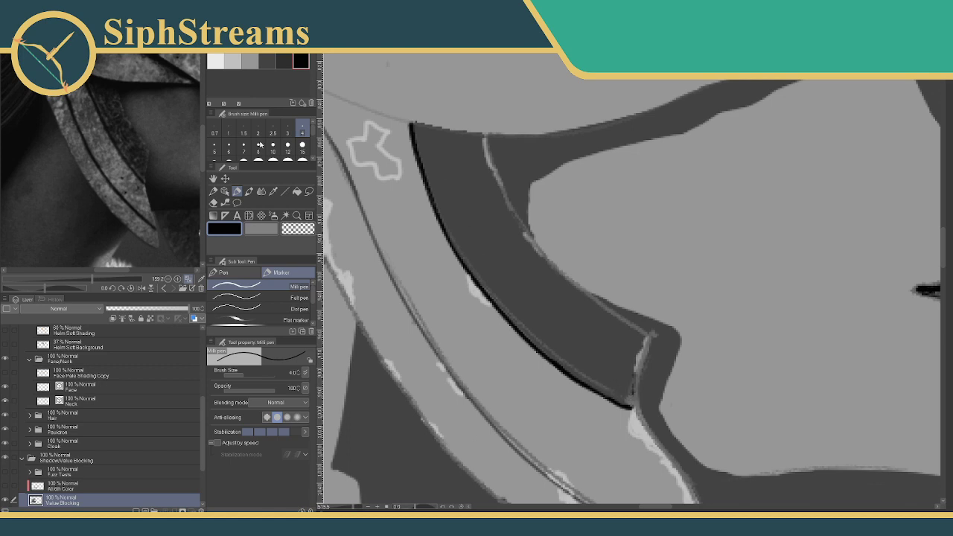
left_click(250, 62)
left_click(258, 148)
mouse_move(366, 162)
left_mouse_down()
mouse_move(351, 138)
mouse_move(365, 121)
mouse_move(393, 155)
mouse_move(390, 196)
mouse_move(410, 216)
left_mouse_up()
Step: Paint a light grey highlight along the upper end of the cheek guard's groove line with brush size 4
left_click(233, 61)
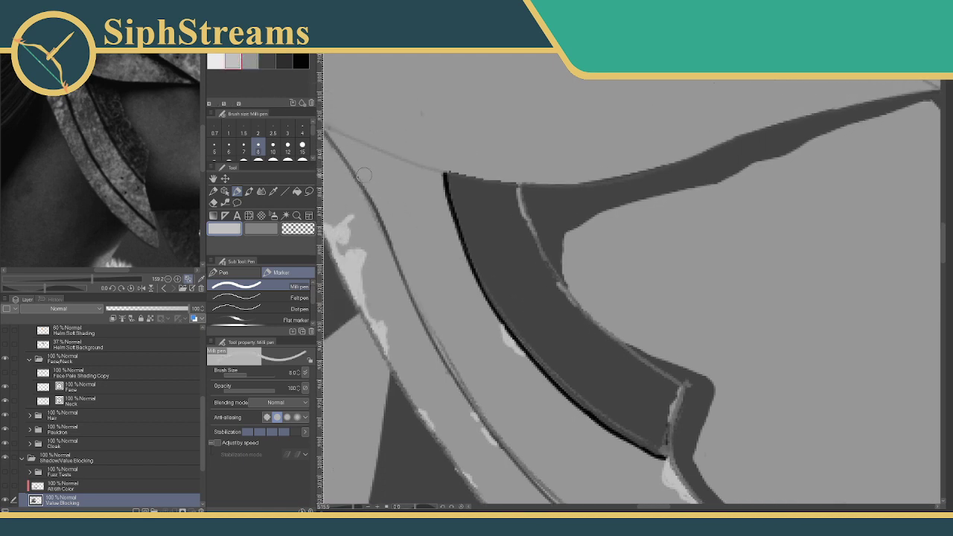
left_click(302, 130)
left_click_drag(367, 182, 382, 235)
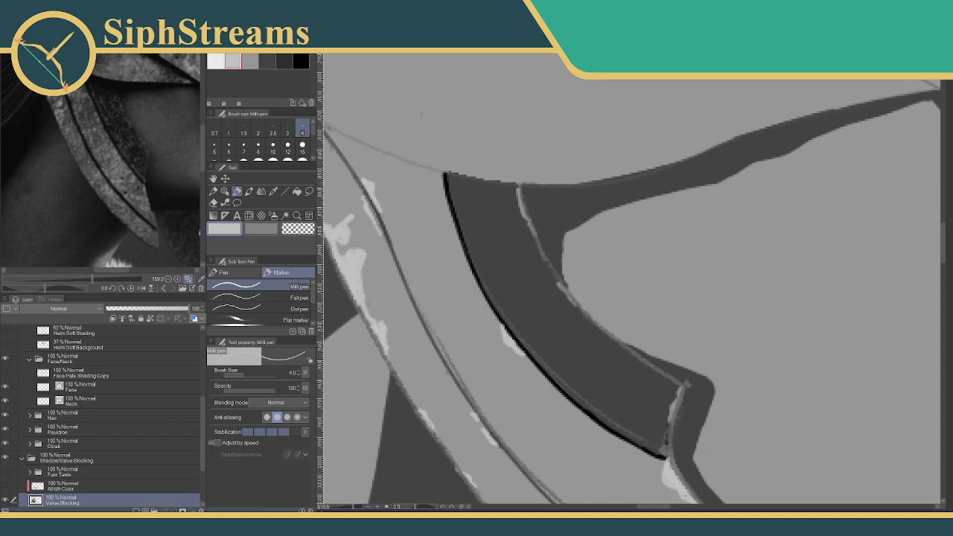
left_click_drag(354, 507, 339, 505)
scroll(339, 505, "up", 1)
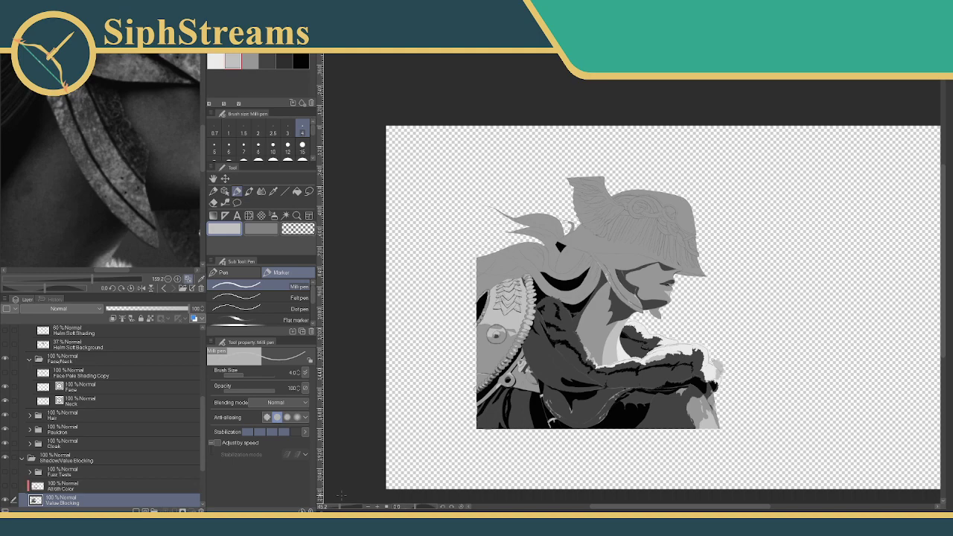
Step: Outline the far cheek guard's shadow below the chin in dark grey, leaving a thin lit front edge, and fill it
left_click_drag(171, 215, 126, 181)
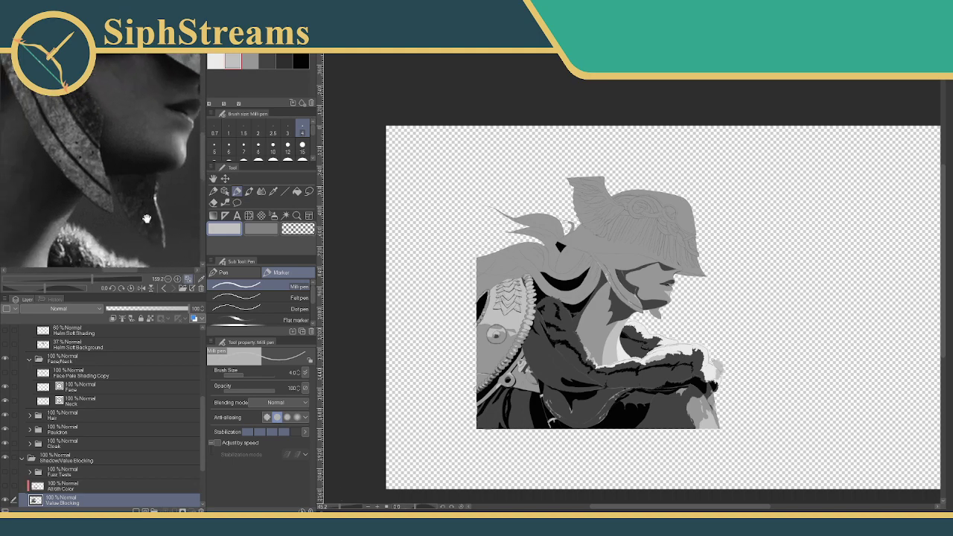
left_click_drag(342, 508, 348, 508)
left_click_drag(633, 335, 554, 282)
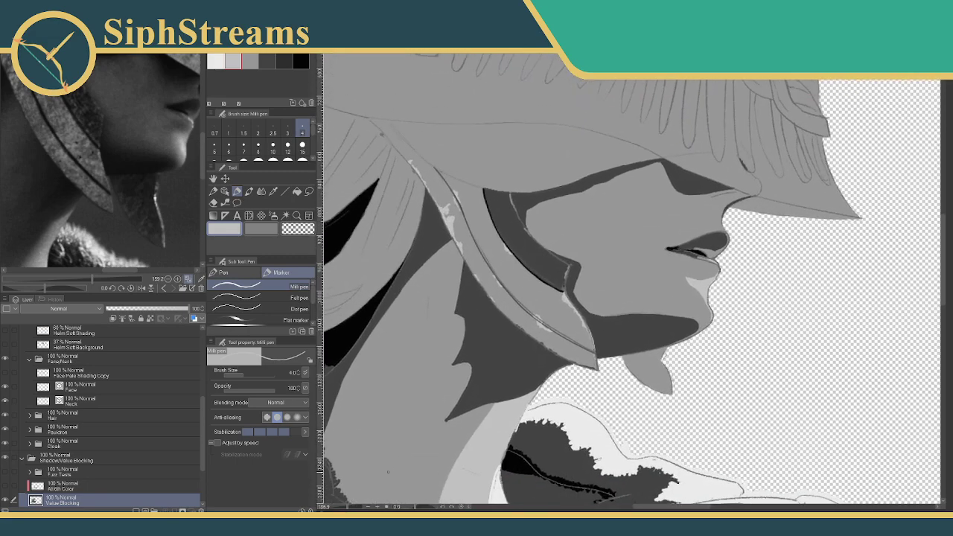
left_click_drag(348, 508, 350, 508)
left_click_drag(422, 419, 402, 297)
left_click(274, 192)
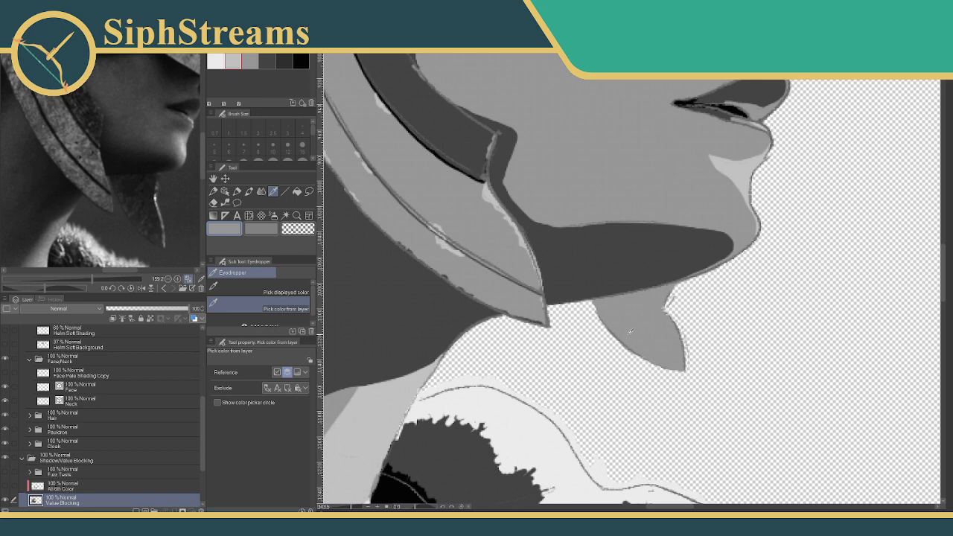
left_click(266, 62)
left_click(237, 192)
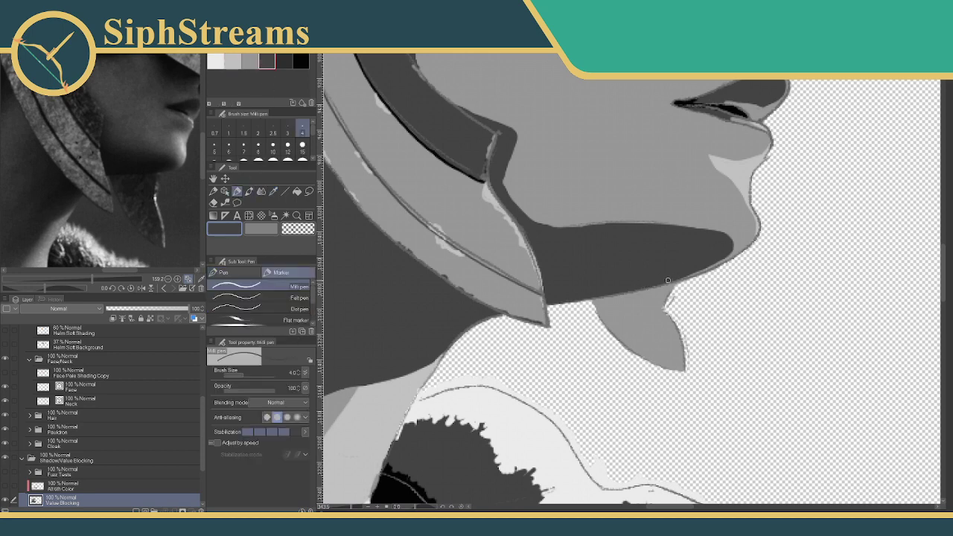
left_click_drag(670, 283, 656, 302)
left_click_drag(657, 309, 680, 369)
left_click(297, 192)
left_click(633, 321)
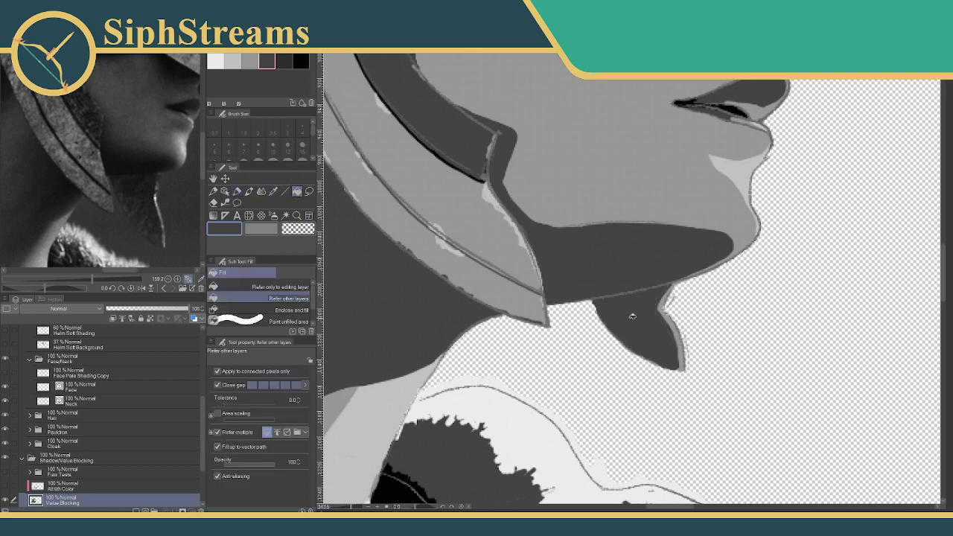
Step: Paint the far cheek guard's front edge mid grey with brush size 4, adding light grey and near-white highlights at its notch
mouse_move(552, 339)
left_mouse_down()
mouse_move(560, 321)
mouse_move(560, 335)
left_mouse_up()
left_click(251, 61)
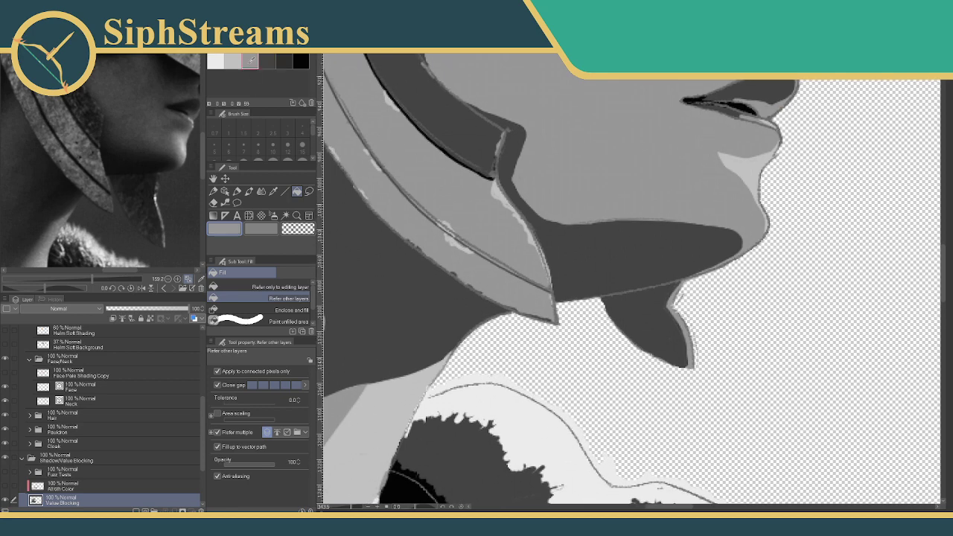
left_click(237, 191)
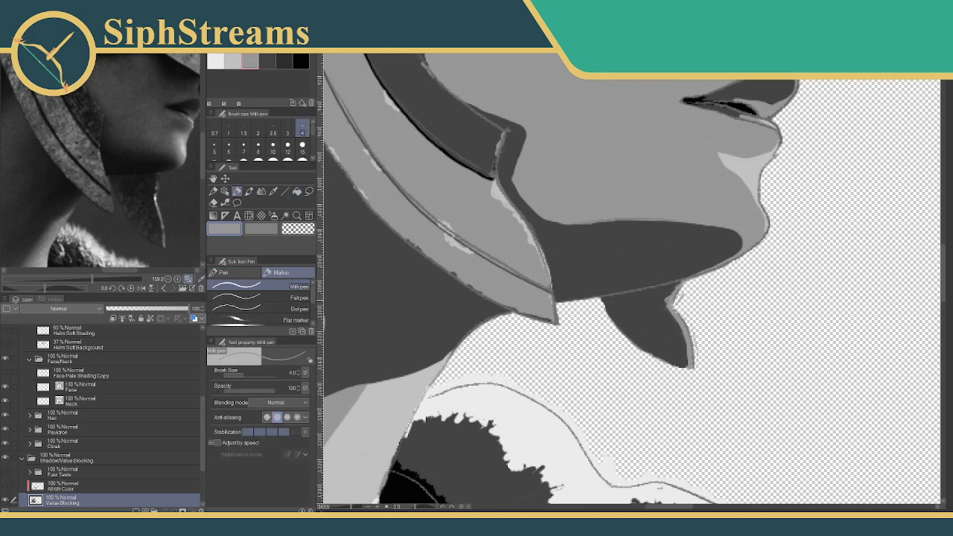
left_click_drag(678, 326, 683, 336)
left_click(233, 61)
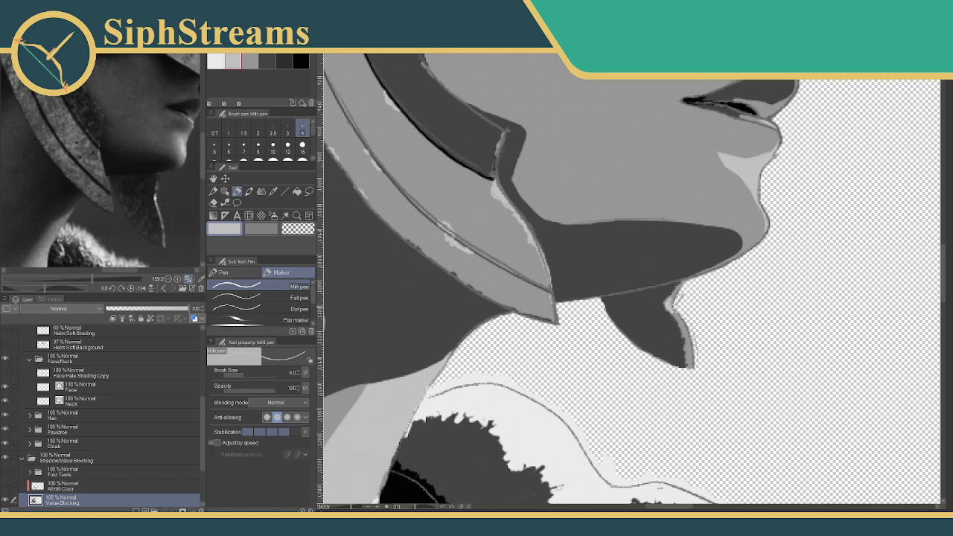
left_click(215, 61)
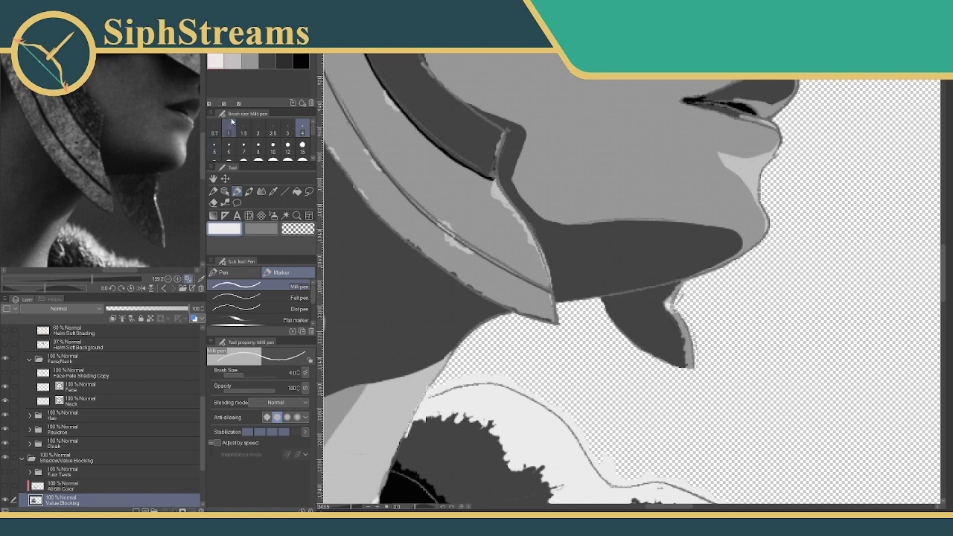
left_click(251, 61)
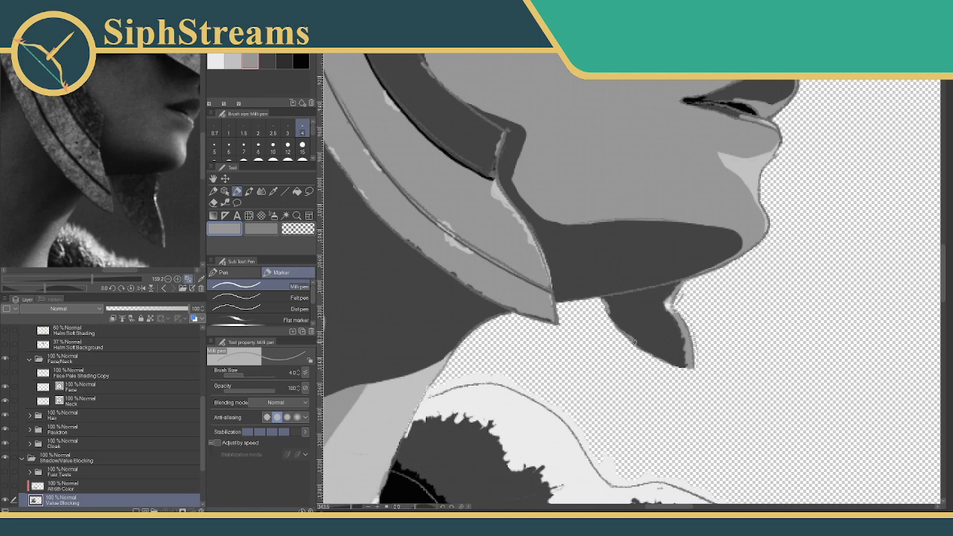
left_click_drag(352, 508, 344, 509)
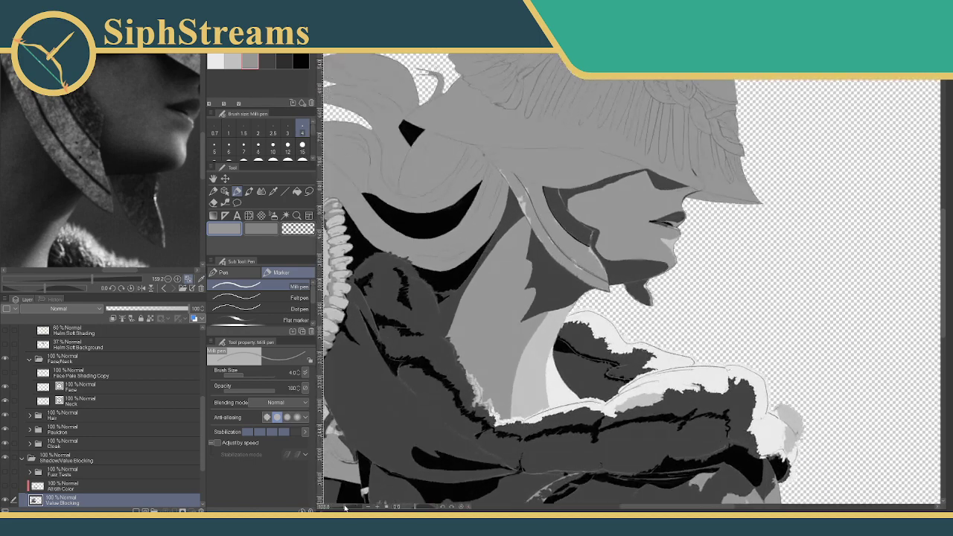
scroll(345, 507, "up", 5)
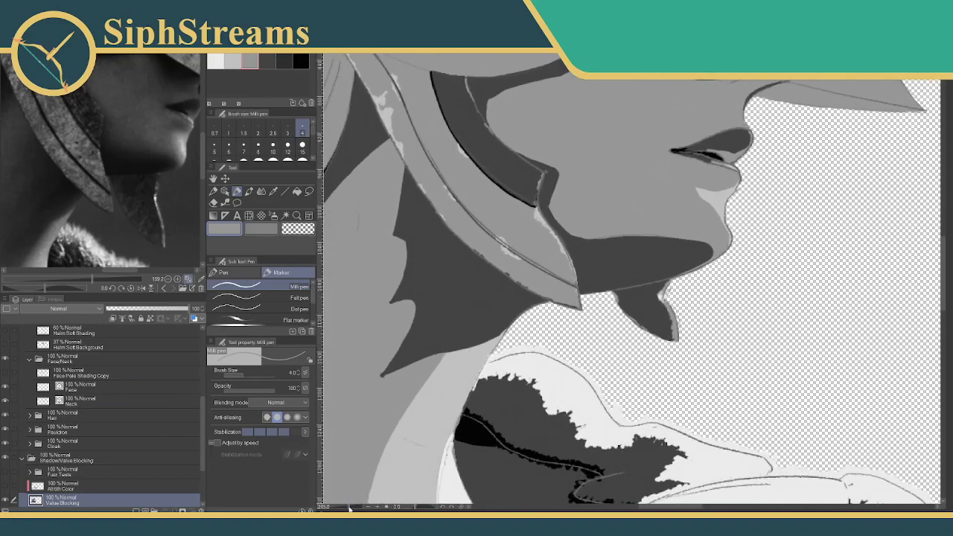
scroll(349, 508, "up", 4)
left_click(266, 61)
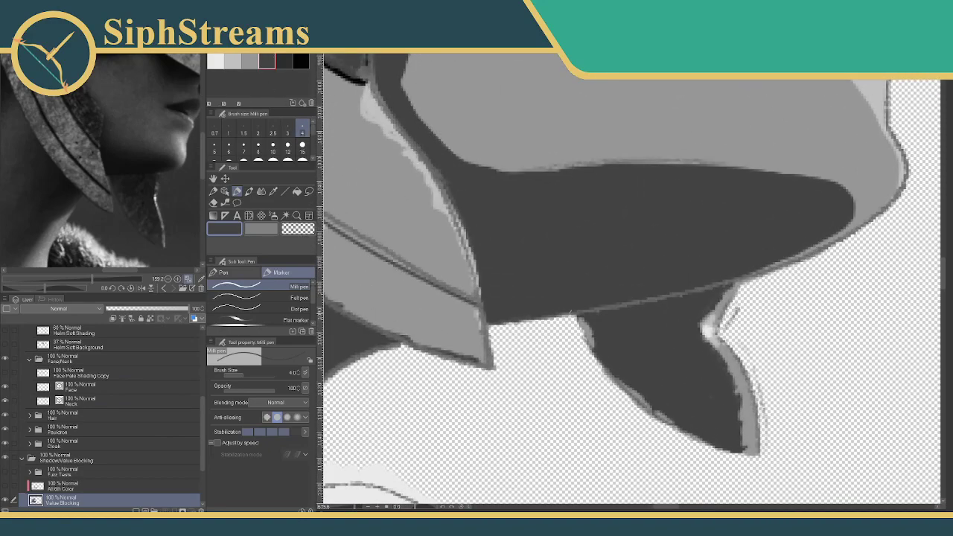
mouse_move(586, 324)
left_mouse_down()
mouse_move(595, 346)
mouse_move(593, 325)
left_mouse_up()
key("ctrl+z")
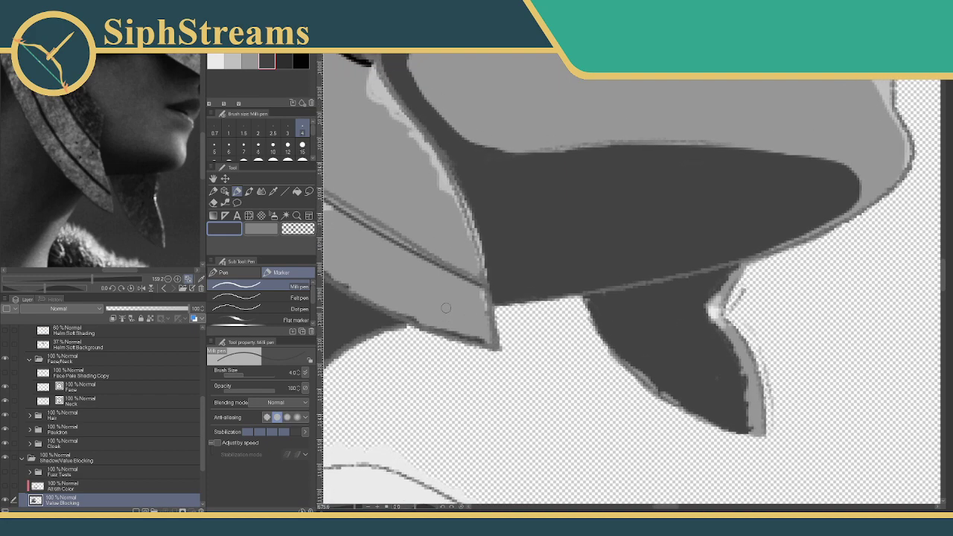
Step: Scatter short, irregular mid grey texture strokes across the dark area of the far cheek guard
left_click_drag(517, 297, 556, 334)
left_click(251, 62)
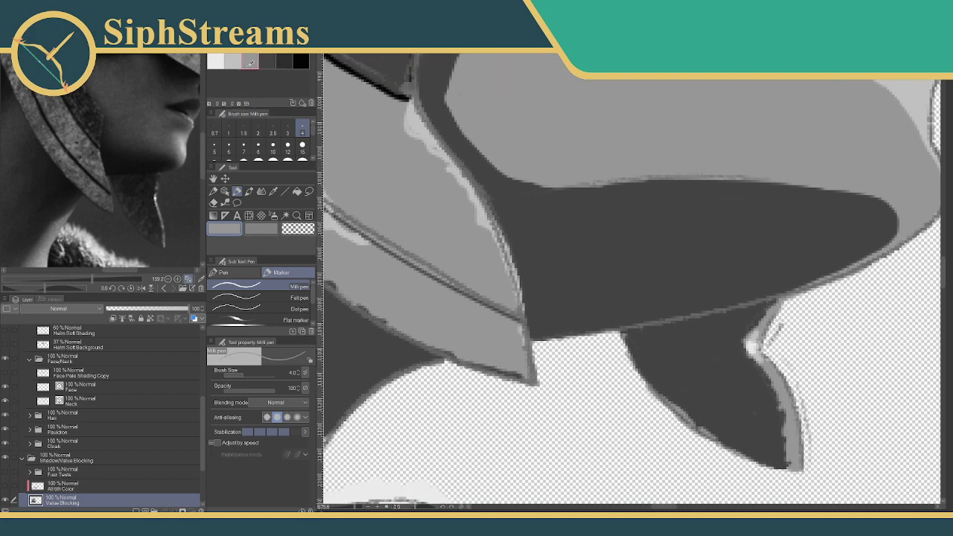
left_click_drag(601, 345, 626, 332)
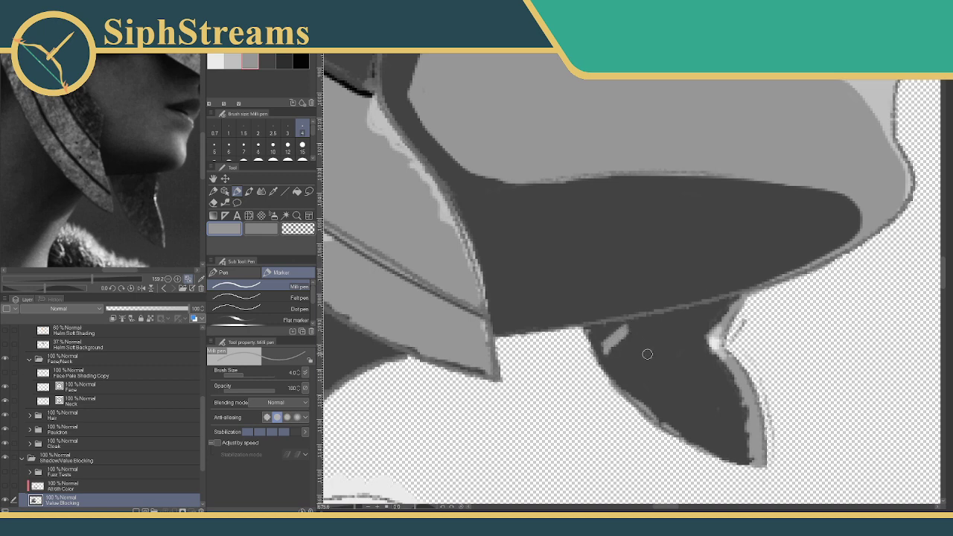
mouse_move(606, 367)
left_mouse_down()
mouse_move(655, 359)
mouse_move(644, 374)
mouse_move(661, 351)
mouse_move(649, 370)
mouse_move(670, 415)
left_mouse_up()
mouse_move(686, 353)
left_mouse_down()
mouse_move(694, 345)
mouse_move(683, 378)
mouse_move(699, 323)
mouse_move(686, 316)
mouse_move(716, 303)
mouse_move(669, 260)
left_mouse_up()
mouse_move(681, 353)
left_mouse_down()
mouse_move(674, 360)
mouse_move(686, 370)
mouse_move(686, 385)
left_mouse_up()
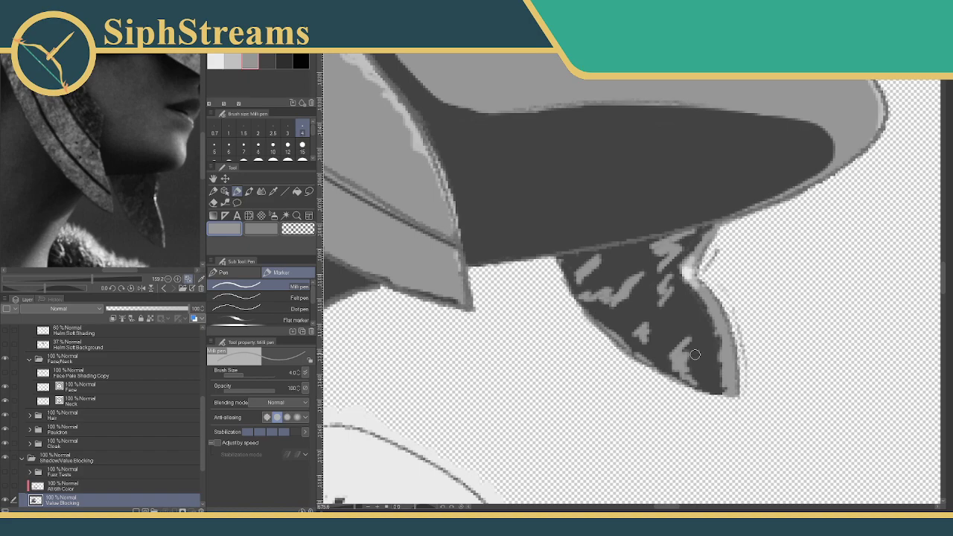
Step: Hatch dense mid grey zigzag strokes between the texture marks, covering most of the far cheek guard's shadow
left_click_drag(359, 507, 338, 507)
scroll(339, 505, "up", 8)
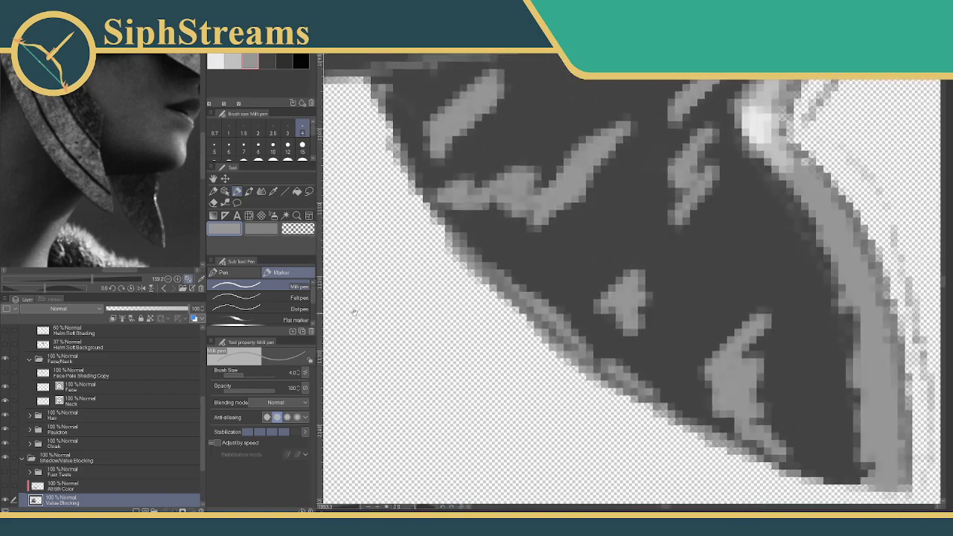
mouse_move(473, 196)
left_mouse_down()
mouse_move(514, 197)
mouse_move(495, 239)
mouse_move(568, 250)
mouse_move(564, 281)
mouse_move(578, 318)
mouse_move(641, 318)
mouse_move(695, 390)
mouse_move(720, 314)
mouse_move(730, 185)
mouse_move(792, 260)
mouse_move(794, 362)
mouse_move(653, 191)
mouse_move(682, 210)
mouse_move(647, 361)
left_mouse_up()
mouse_move(507, 224)
left_mouse_down()
mouse_move(631, 172)
mouse_move(622, 239)
mouse_move(803, 127)
mouse_move(659, 256)
mouse_move(447, 190)
mouse_move(469, 251)
mouse_move(455, 346)
left_mouse_up()
mouse_move(581, 249)
left_mouse_down()
mouse_move(630, 250)
mouse_move(590, 150)
left_mouse_up()
Step: Undo all the mid grey texture strokes in the far cheek guard's shadow, leaving its plain dark fill
mouse_move(363, 506)
left_mouse_down()
mouse_move(339, 511)
mouse_move(362, 507)
left_mouse_up()
key("ctrl+z")
key("ctrl+z")
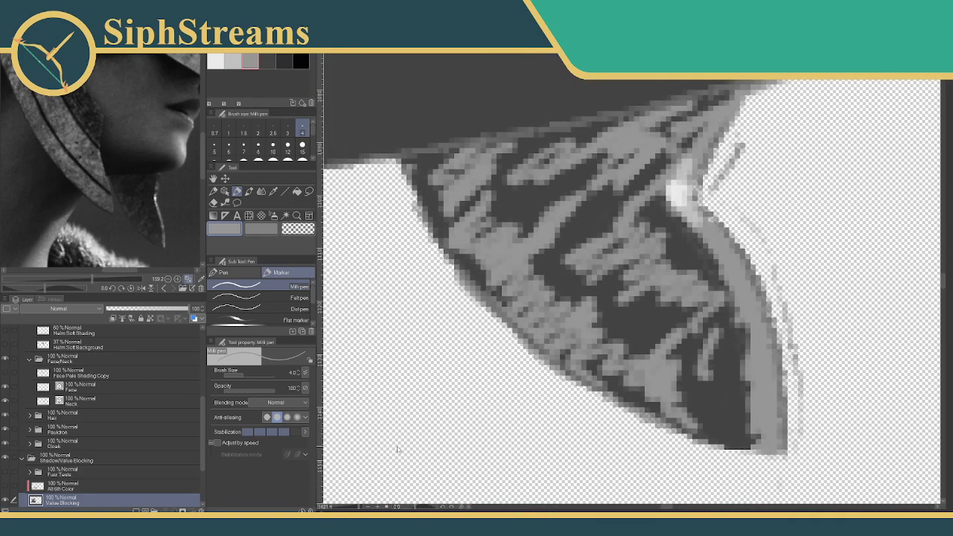
key("ctrl+z")
key("ctrl+z")
key("ctrl+z")
key("ctrl+z")
key("ctrl+z")
key("ctrl+z")
key("ctrl+z")
key("ctrl+z")
key("ctrl+z")
key("ctrl+z")
key("ctrl+z")
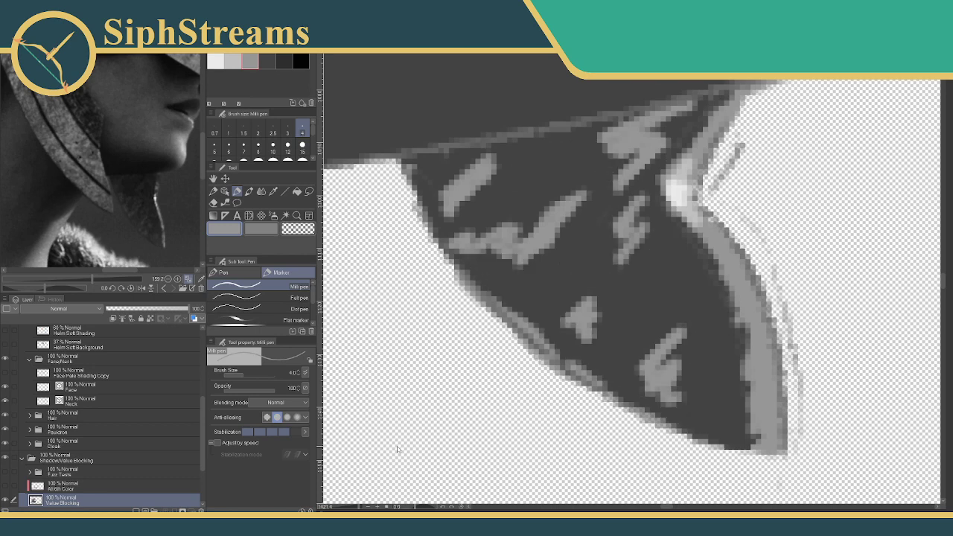
key("ctrl+z")
key("ctrl+z")
key("ctrl+z")
key("ctrl+z")
key("ctrl+z")
key("ctrl+z")
key("ctrl+z")
key("ctrl+z")
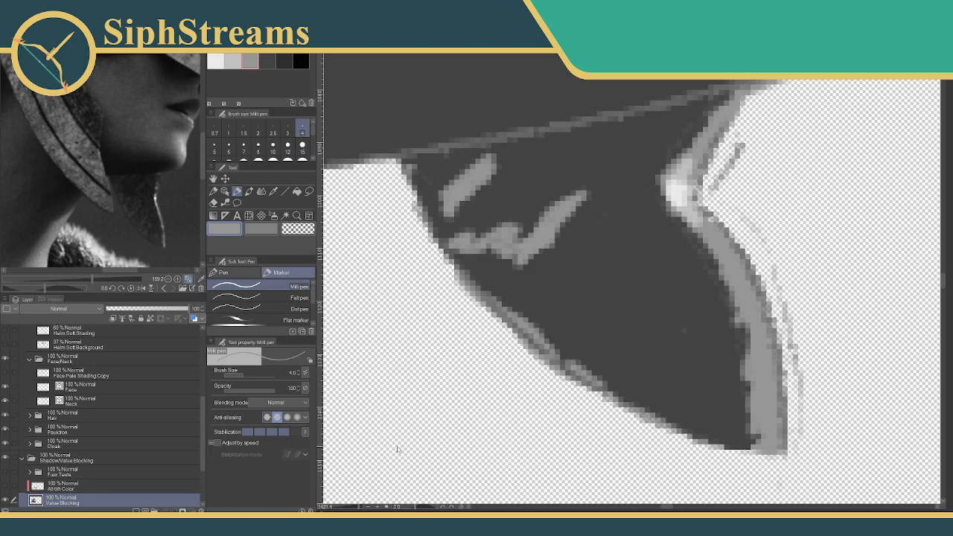
key("ctrl+z")
key("ctrl+z")
key("ctrl+z")
key("ctrl+z")
key("ctrl+z")
key("ctrl+z")
key("ctrl+z")
key("ctrl+z")
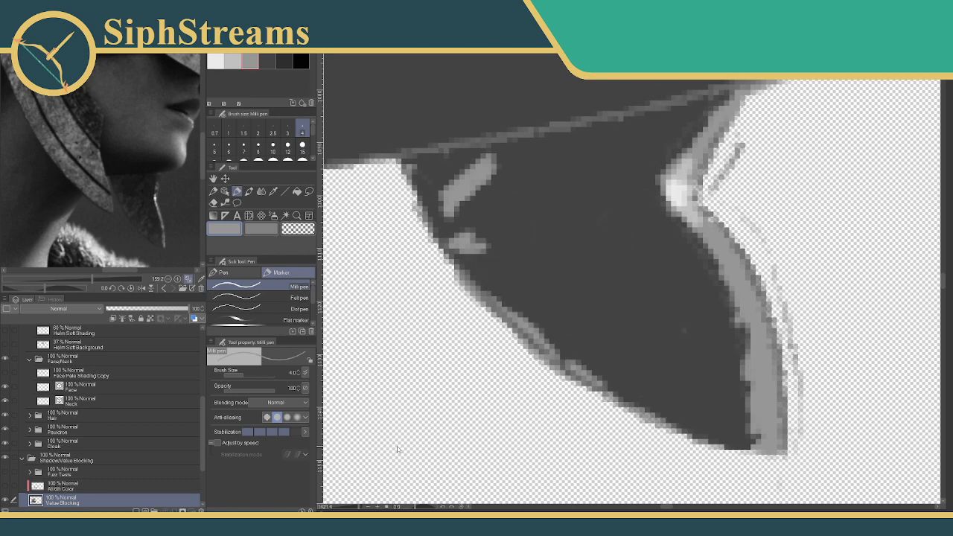
key("ctrl+z")
key("ctrl+z")
key("ctrl+z")
key("ctrl+z")
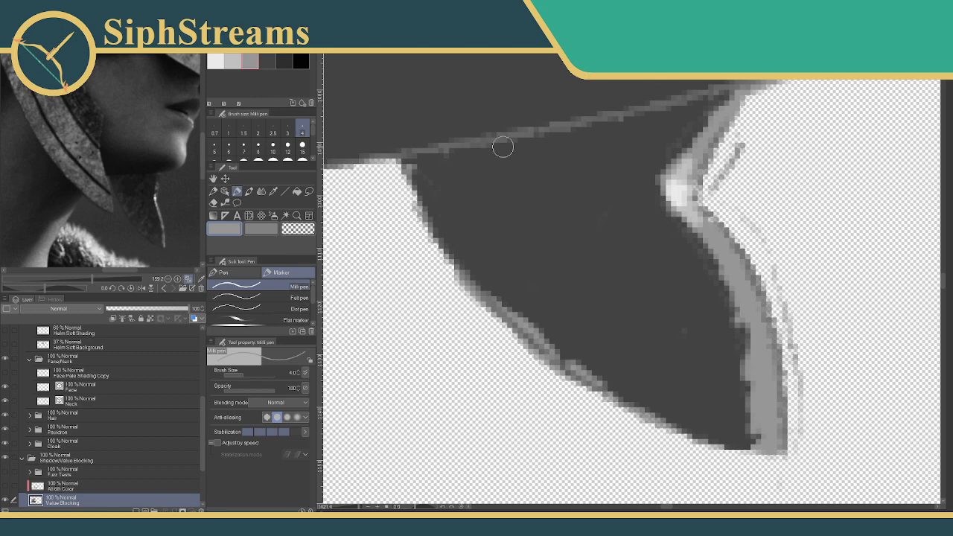
Step: Paint an uneven light grey highlight along the lower front corner and edge of the near cheek guard's dark inner panel
left_click(268, 60)
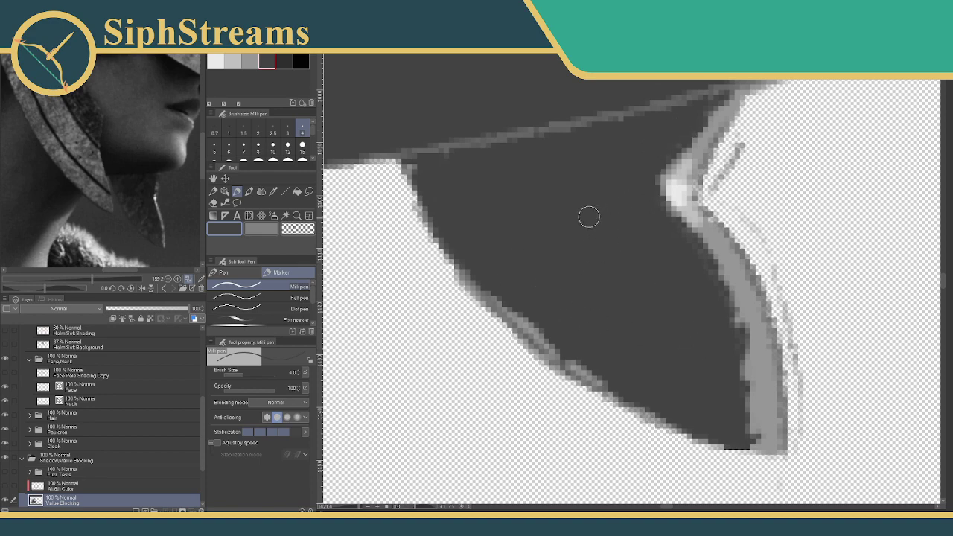
left_click_drag(355, 507, 342, 508)
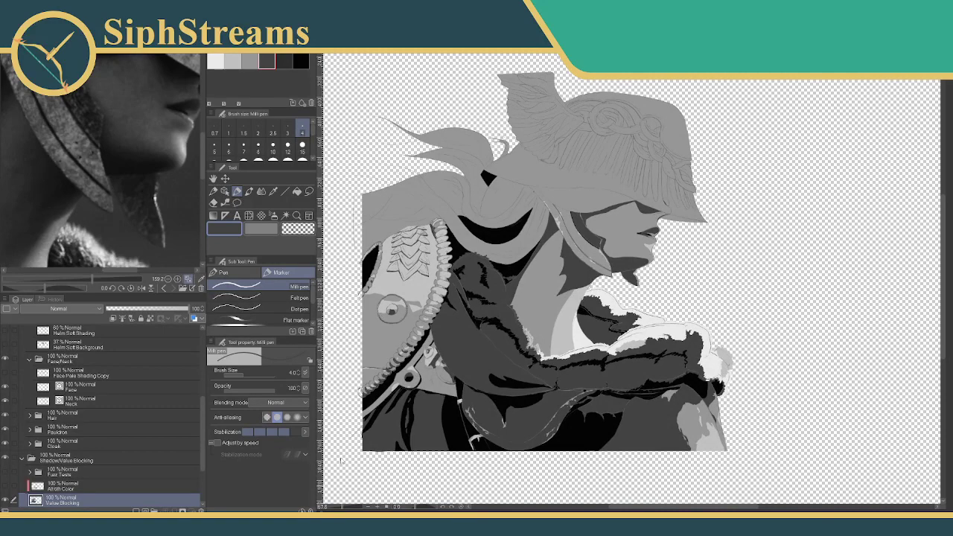
left_click_drag(413, 325, 429, 374)
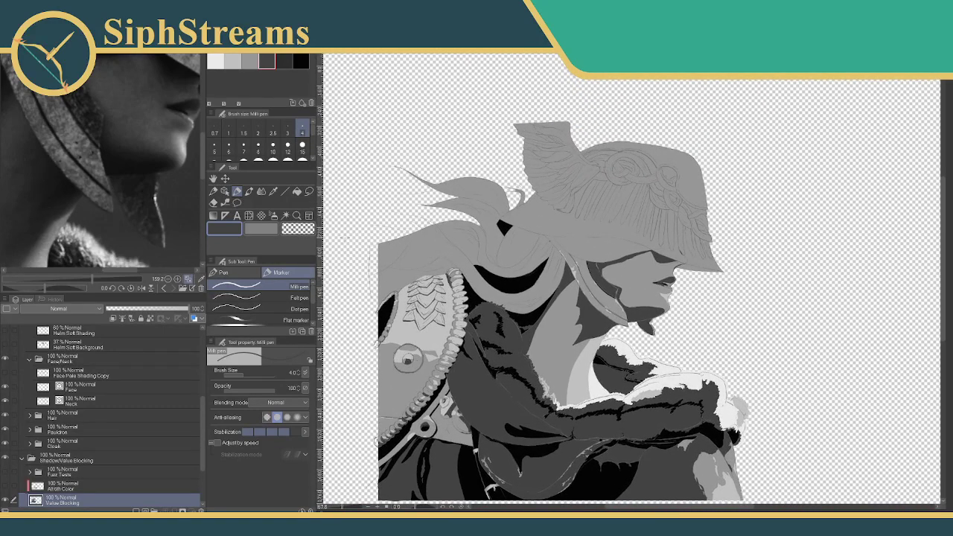
left_click_drag(339, 508, 353, 508)
left_click_drag(380, 446, 395, 328)
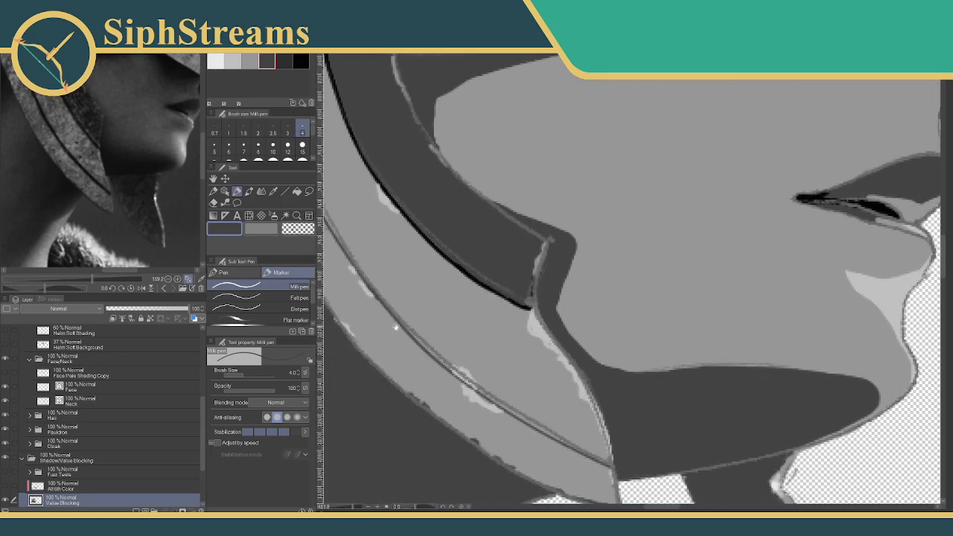
left_click(233, 61)
mouse_move(532, 284)
left_mouse_down()
mouse_move(526, 315)
mouse_move(570, 166)
mouse_move(619, 295)
mouse_move(583, 362)
mouse_move(560, 349)
left_mouse_up()
left_click_drag(557, 247, 604, 279)
mouse_move(532, 262)
left_mouse_down()
mouse_move(606, 222)
mouse_move(713, 358)
mouse_move(699, 350)
left_mouse_up()
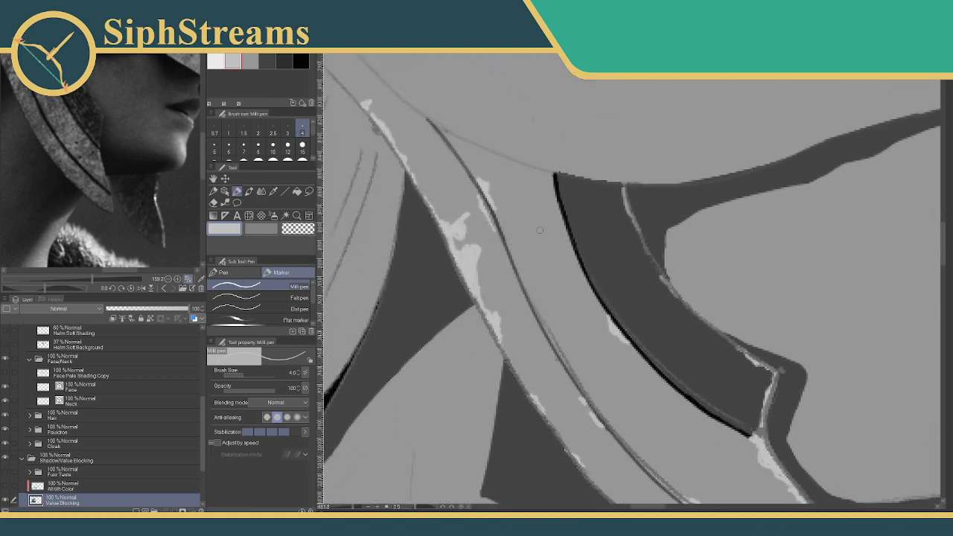
mouse_move(558, 217)
left_mouse_down()
mouse_move(539, 255)
mouse_move(591, 289)
left_mouse_up()
key("ctrl+z")
key("ctrl+z")
key("ctrl+z")
key("ctrl+z")
Step: Outline and fill jagged light grey patches beside the dark inner panel's upper back edge and along the upper groove line
mouse_move(557, 205)
left_mouse_down()
mouse_move(552, 230)
mouse_move(564, 272)
mouse_move(587, 285)
left_mouse_up()
left_click_drag(515, 262, 545, 317)
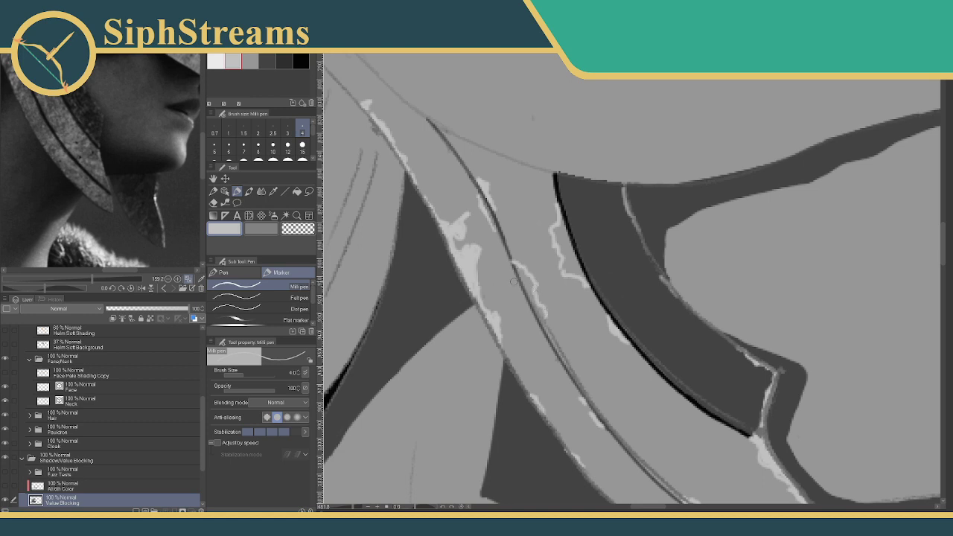
left_click_drag(516, 267, 537, 310)
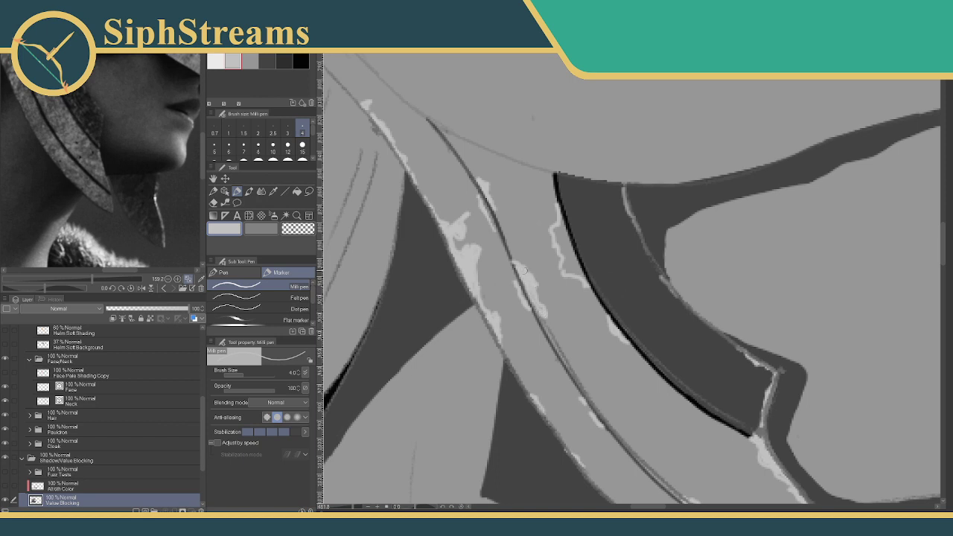
mouse_move(558, 229)
left_mouse_down()
mouse_move(562, 261)
mouse_move(577, 276)
mouse_move(558, 219)
left_mouse_up()
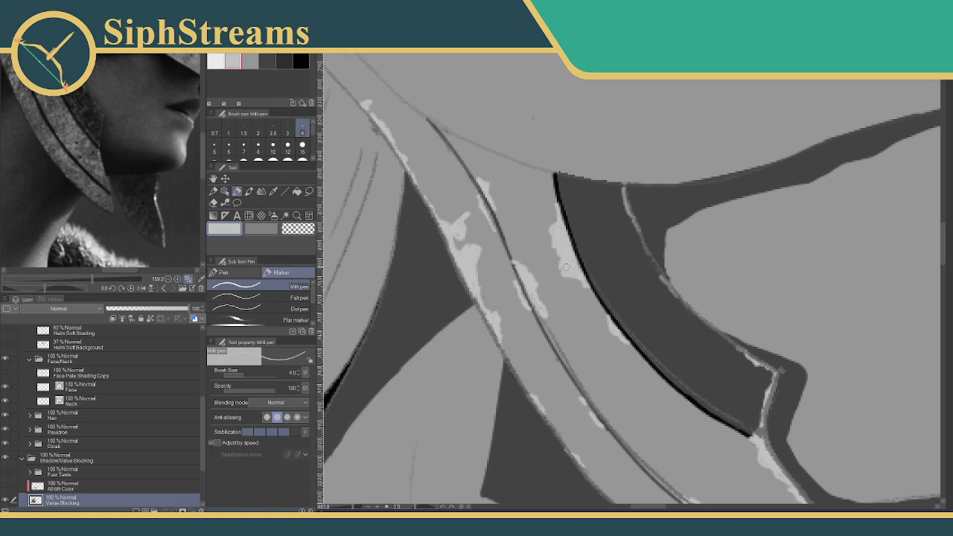
Step: Paint a pointed, jagged light grey patch against the middle of the near cheek guard's groove line
left_click_drag(354, 508, 341, 507)
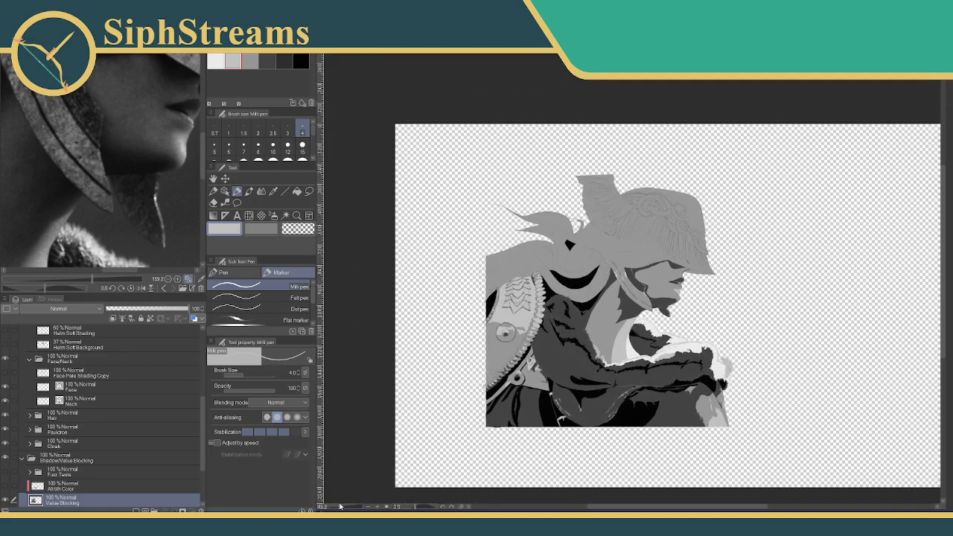
scroll(551, 235, "up", 10)
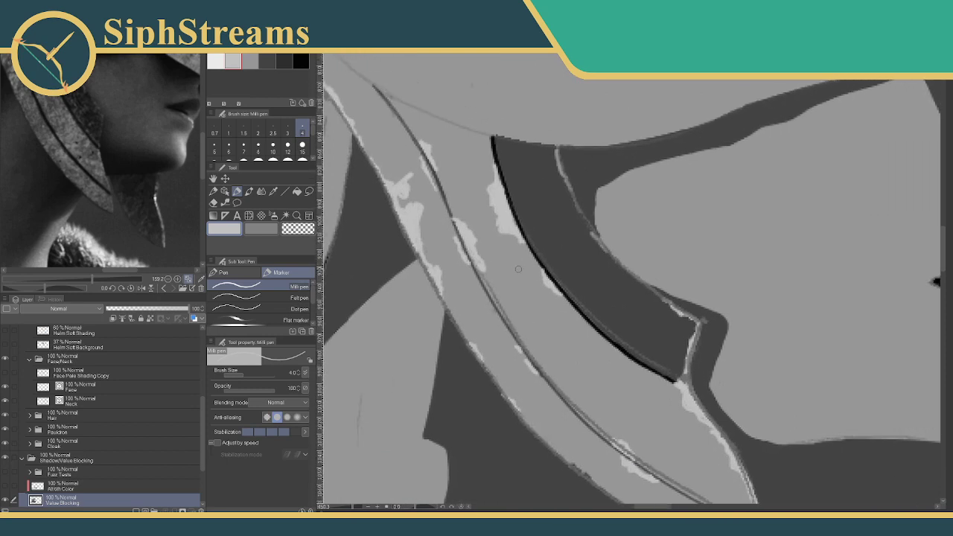
mouse_move(497, 302)
left_mouse_down()
mouse_move(510, 272)
mouse_move(523, 335)
left_mouse_up()
left_click_drag(500, 303, 525, 343)
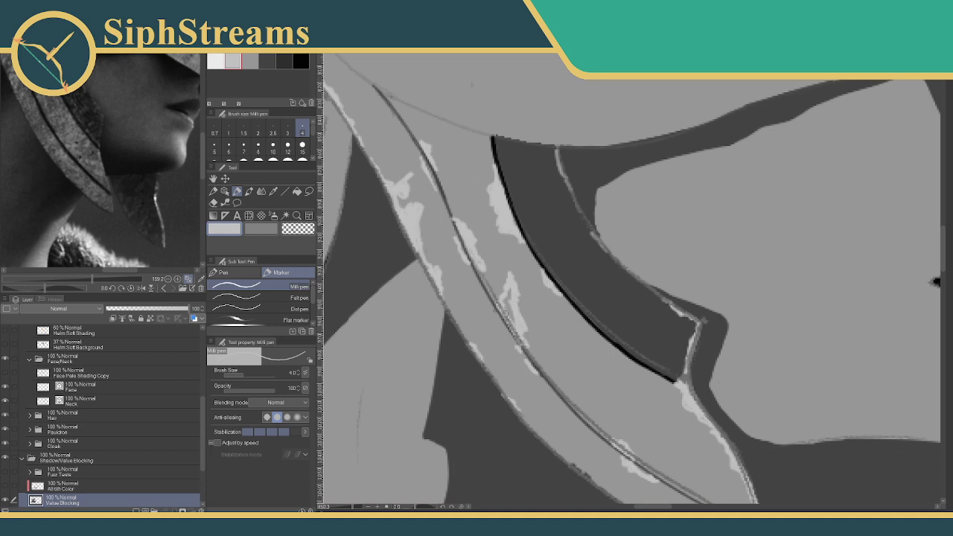
mouse_move(510, 300)
left_mouse_down()
mouse_move(513, 316)
mouse_move(506, 304)
left_mouse_up()
left_click_drag(501, 304, 427, 204)
mouse_move(477, 277)
left_mouse_down()
mouse_move(503, 250)
mouse_move(550, 286)
mouse_move(507, 300)
mouse_move(486, 277)
mouse_move(522, 296)
mouse_move(544, 326)
mouse_move(494, 302)
left_mouse_up()
key("ctrl+z")
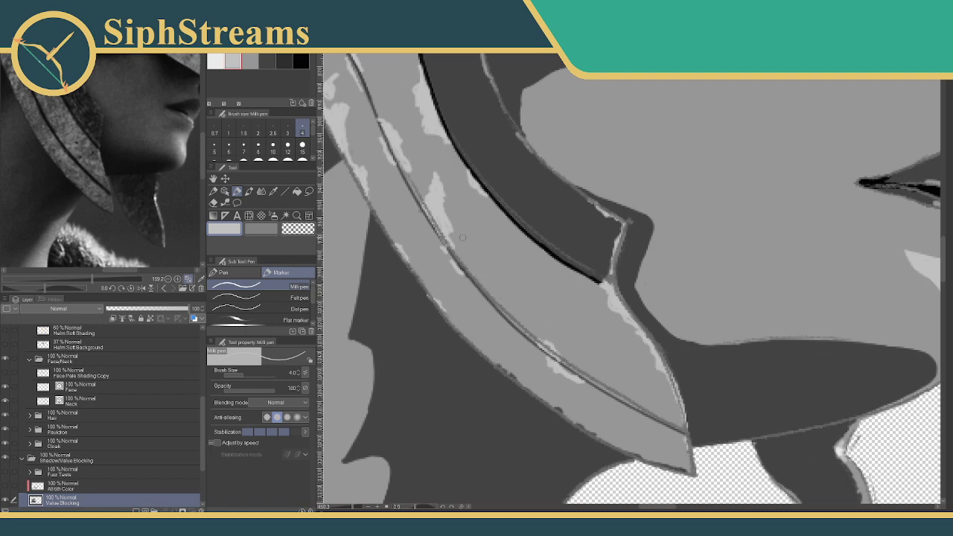
Step: Paint irregular light grey patches on the lower cheek guard between the groove line and front edge, down toward the tip
mouse_move(476, 245)
left_mouse_down()
mouse_move(499, 258)
mouse_move(489, 254)
left_mouse_up()
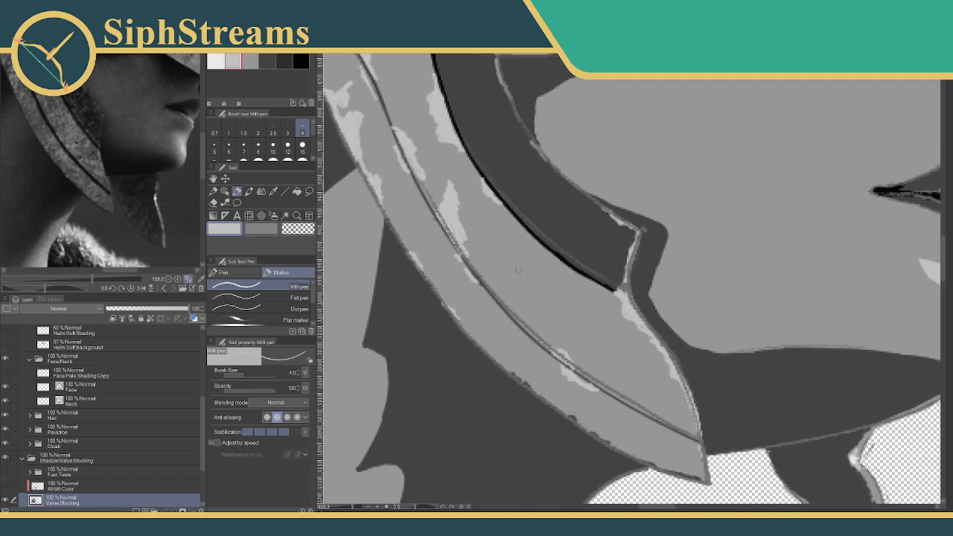
mouse_move(515, 311)
left_mouse_down()
mouse_move(536, 324)
mouse_move(517, 316)
mouse_move(533, 323)
mouse_move(517, 309)
mouse_move(544, 314)
mouse_move(584, 342)
mouse_move(547, 318)
mouse_move(572, 336)
left_mouse_up()
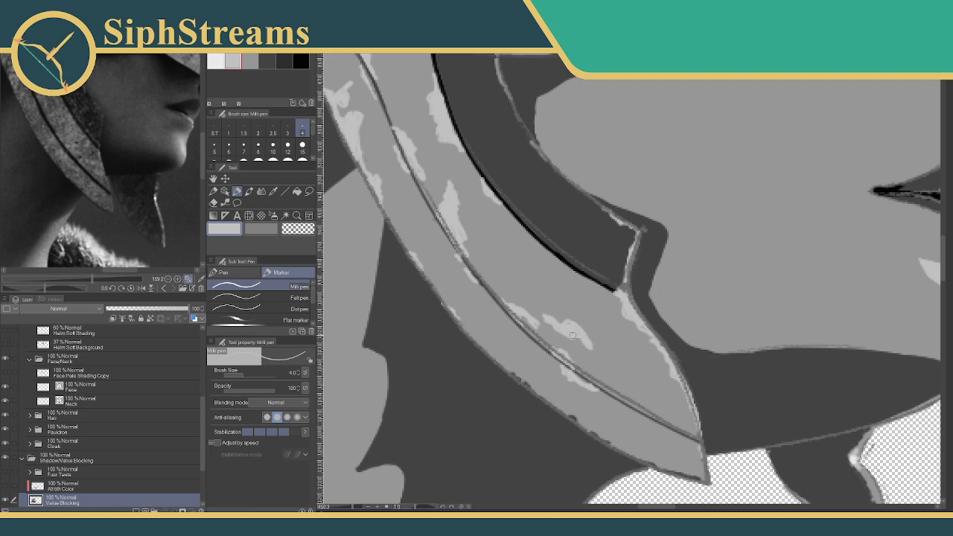
mouse_move(353, 509)
left_mouse_down()
mouse_move(339, 509)
mouse_move(353, 509)
left_mouse_up()
left_click_drag(480, 380, 433, 376)
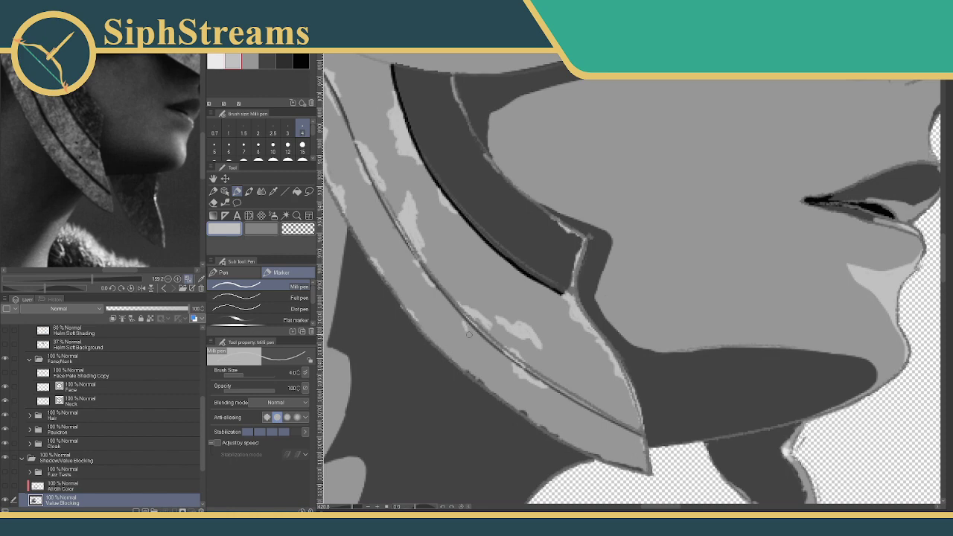
mouse_move(467, 330)
left_mouse_down()
mouse_move(452, 321)
mouse_move(463, 323)
left_mouse_up()
mouse_move(508, 348)
left_mouse_down()
mouse_move(472, 272)
mouse_move(517, 163)
mouse_move(481, 220)
left_mouse_up()
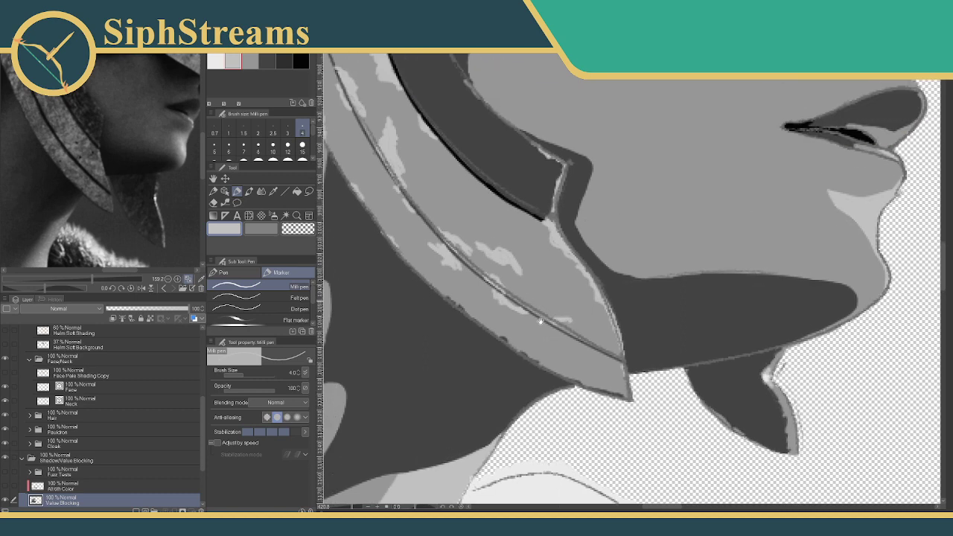
Step: Paint small mid-grey patches along the back edge of the near cheek guard's dark inner panel, over its black outline
scroll(563, 266, "up", 3)
left_click(250, 61)
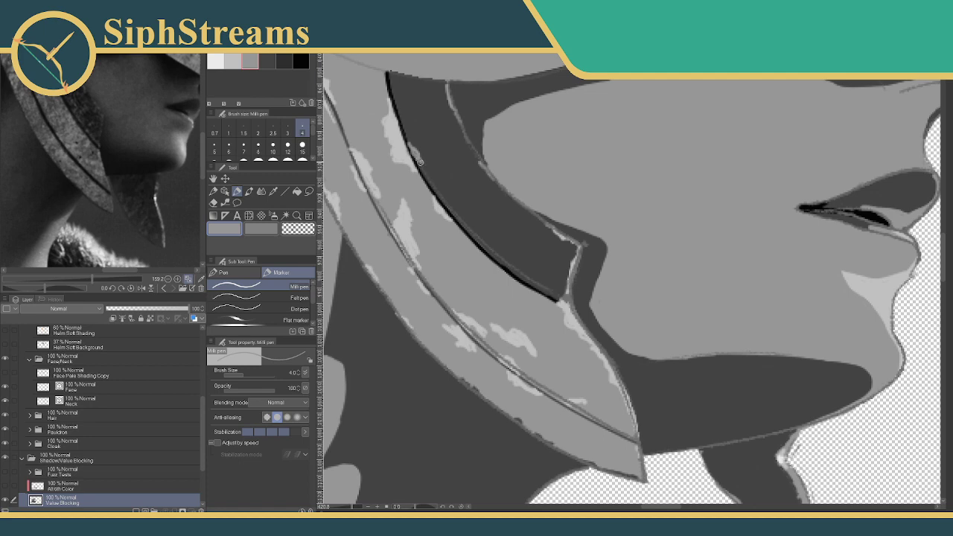
scroll(119, 153, "up", 2)
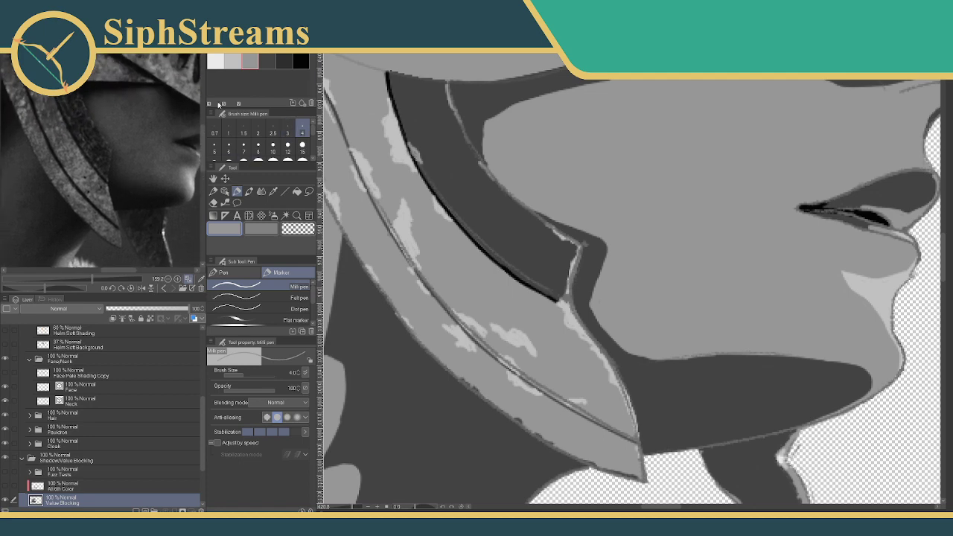
mouse_move(393, 83)
left_mouse_down()
mouse_move(397, 90)
mouse_move(393, 79)
left_mouse_up()
left_click_drag(473, 240, 486, 244)
Step: Try black patches on the upper part of the near cheek guard's dark inner panel
left_click(301, 62)
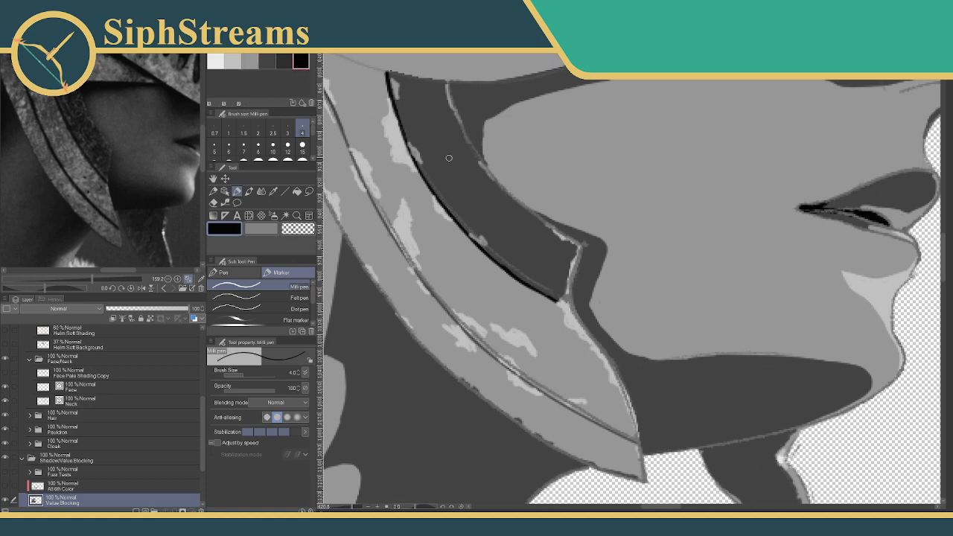
mouse_move(435, 114)
left_mouse_down()
mouse_move(446, 141)
mouse_move(438, 105)
mouse_move(447, 120)
mouse_move(438, 126)
mouse_move(447, 110)
mouse_move(435, 107)
mouse_move(478, 166)
left_mouse_up()
left_click_drag(352, 507, 336, 510)
scroll(337, 508, "up", 6)
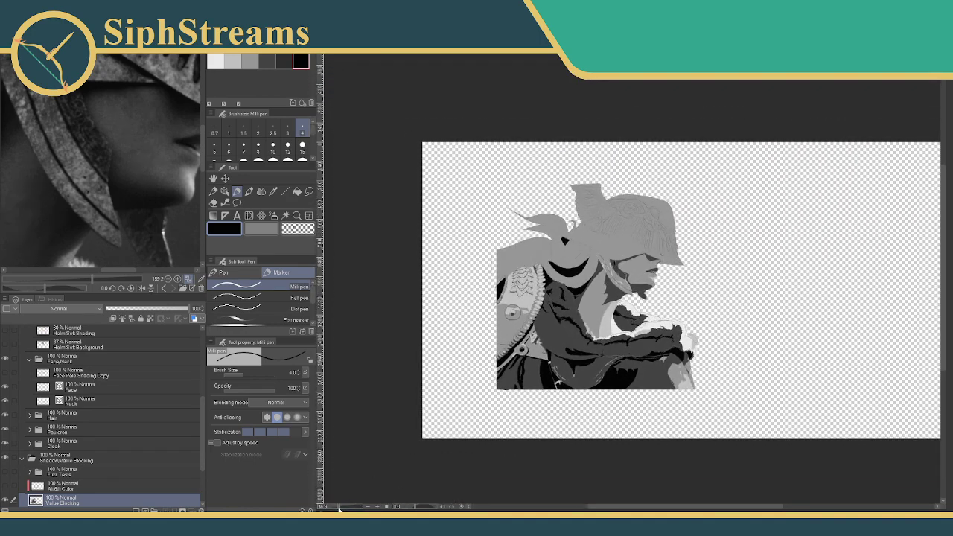
scroll(345, 508, "up", 4)
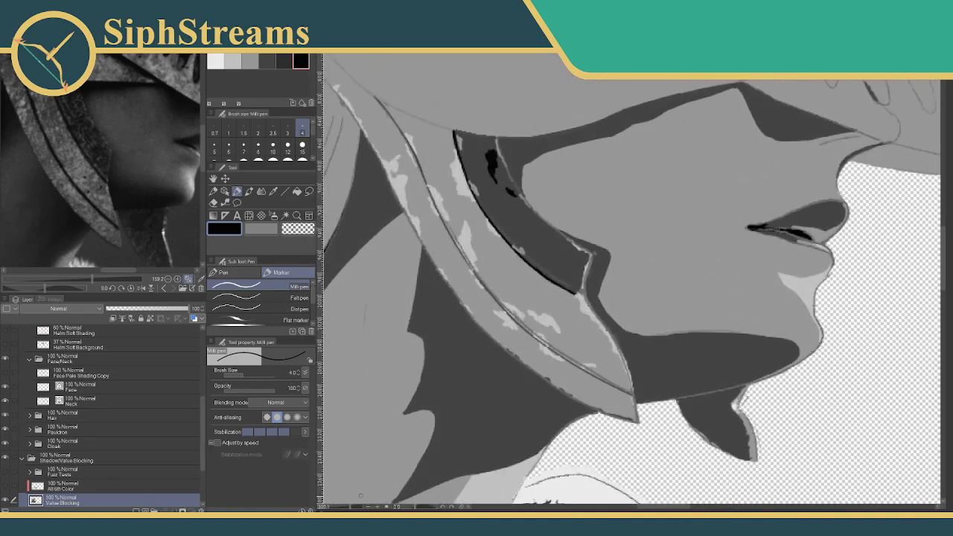
key("ctrl+z")
key("ctrl+z")
key("ctrl+z")
key("ctrl+z")
Step: Try outlining a dark grey shadow on the leaf-shaped underside of the helmet brim with a size 6 Milli pen
left_click_drag(452, 280, 573, 474)
scroll(138, 223, "up", 5)
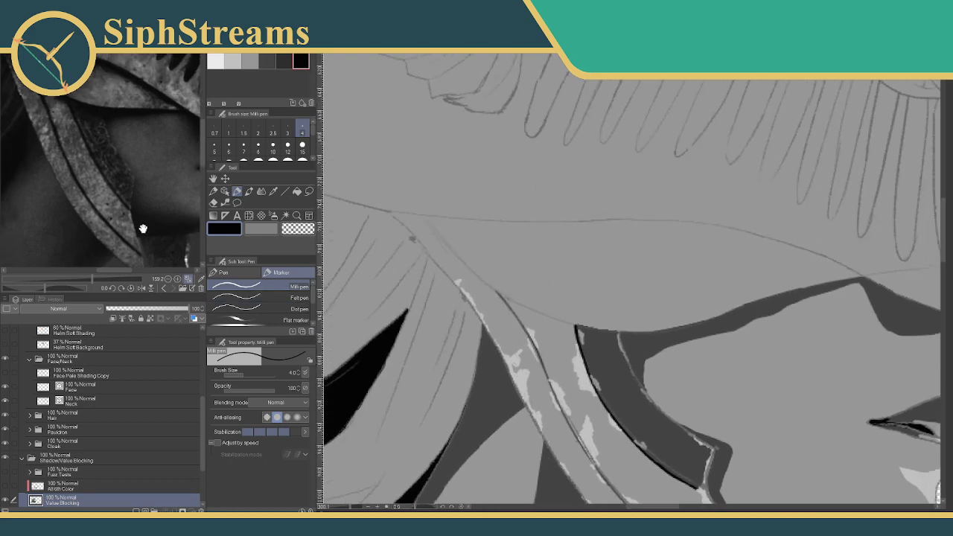
scroll(134, 231, "up", 1)
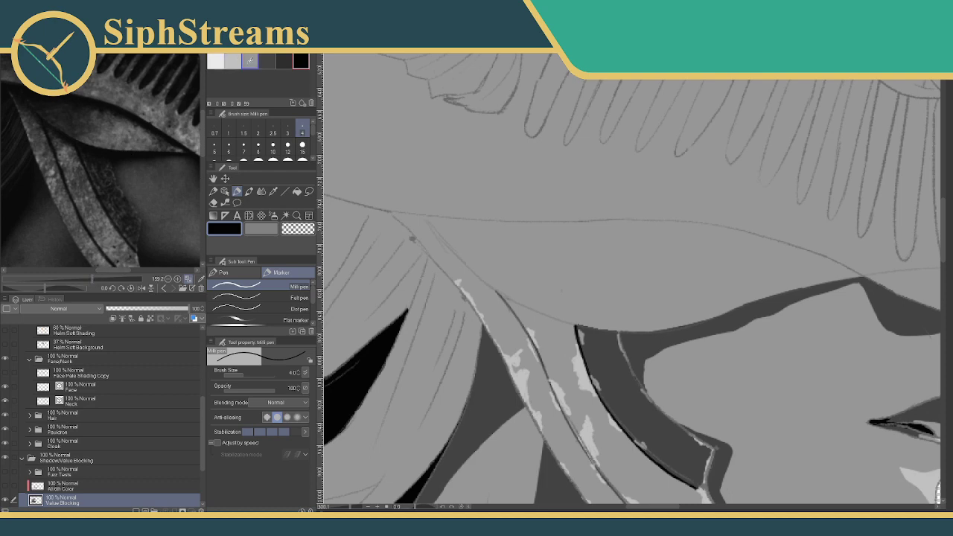
left_click(268, 61)
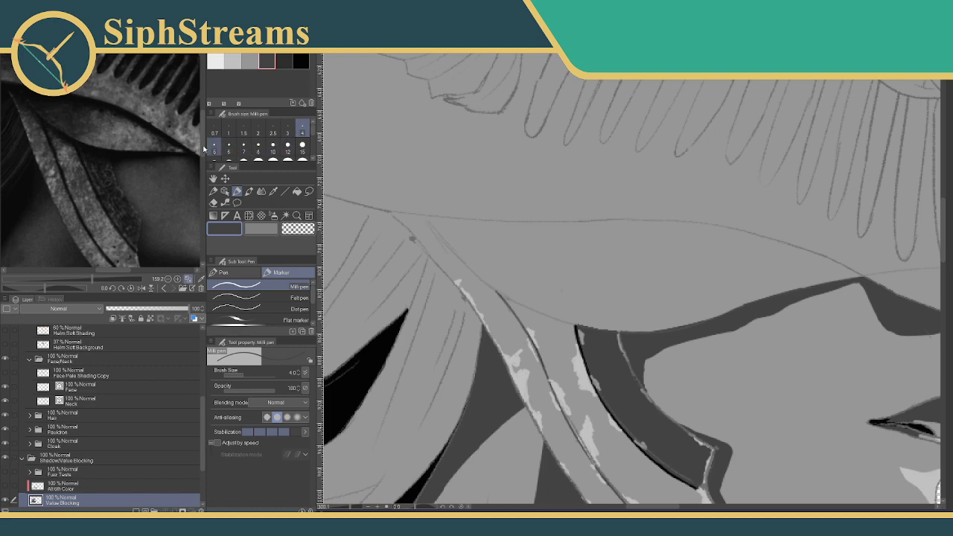
left_click(228, 146)
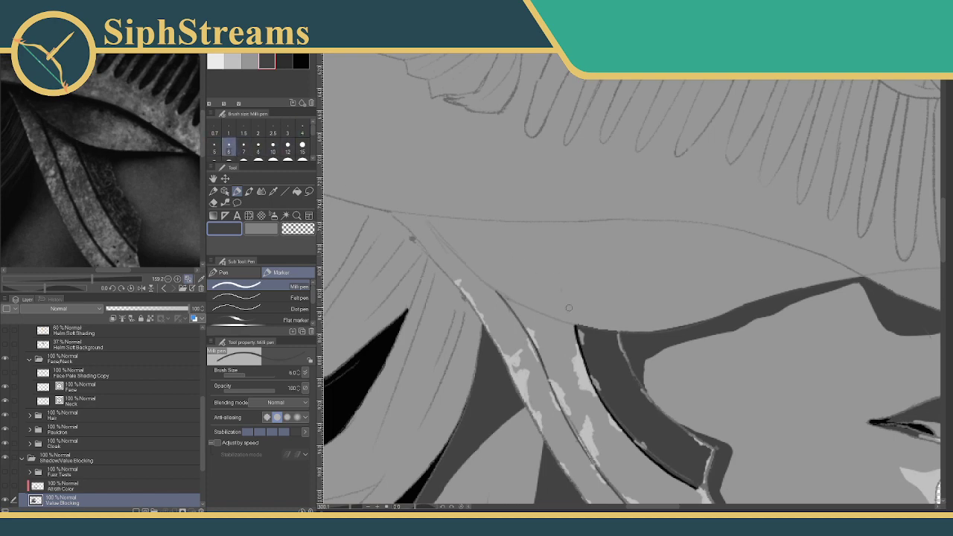
mouse_move(559, 317)
left_mouse_down()
mouse_move(599, 299)
mouse_move(575, 256)
mouse_move(581, 232)
mouse_move(609, 220)
left_mouse_up()
key("ctrl+z")
key("ctrl+z")
key("ctrl+z")
key("ctrl+z")
Step: Try several size 4 dark grey outlines for a jagged shadow edge across the rear of the brim's leaf-shaped underside
left_click(302, 128)
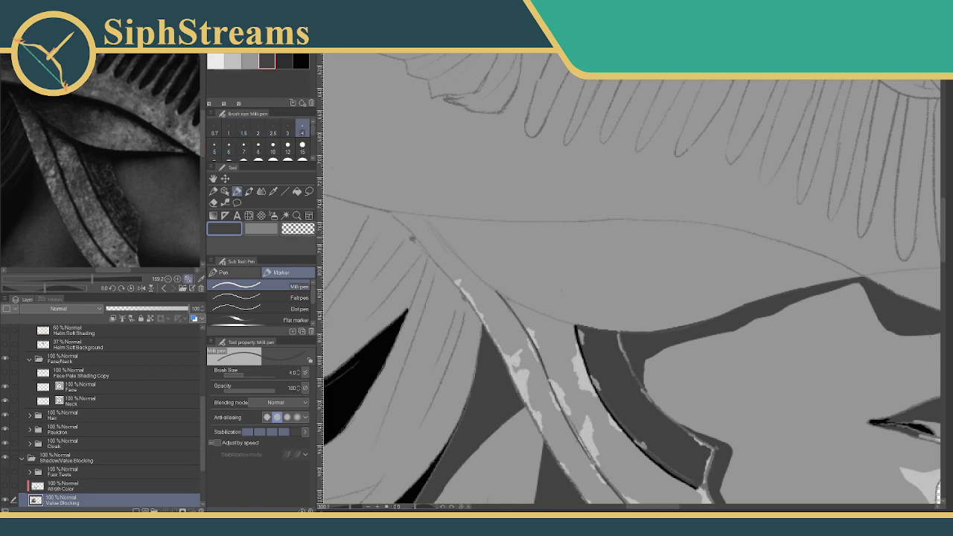
mouse_move(548, 315)
left_mouse_down()
mouse_move(583, 294)
mouse_move(575, 278)
left_mouse_up()
left_click_drag(591, 227, 556, 305)
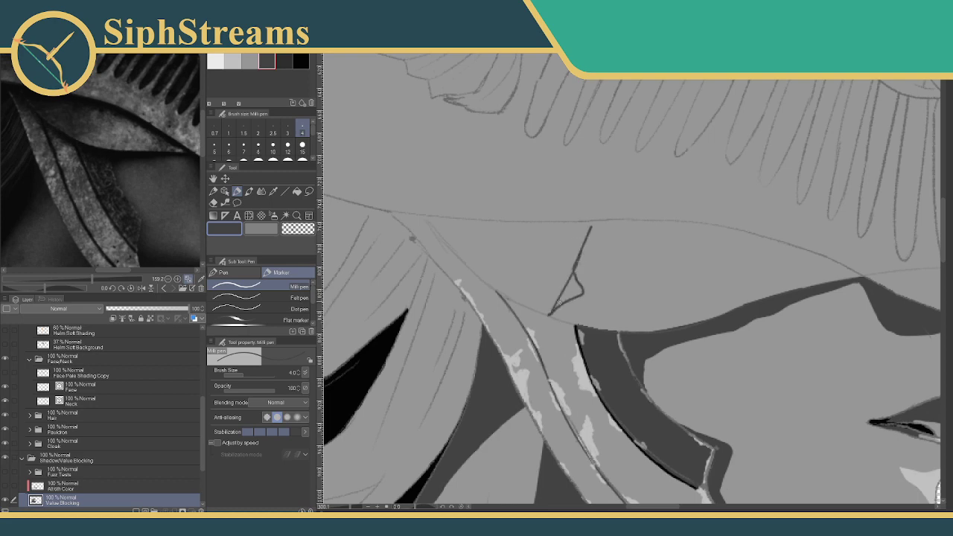
key("ctrl+z")
key("ctrl+z")
key("ctrl+z")
left_click_drag(578, 254, 555, 317)
left_click_drag(592, 239, 606, 230)
key("ctrl+z")
left_click_drag(548, 315, 614, 232)
key("ctrl+z")
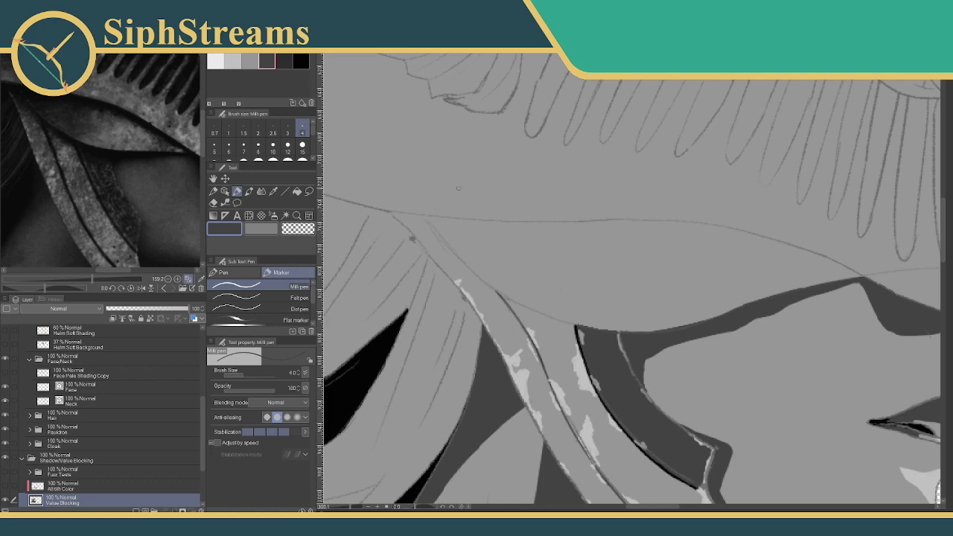
left_click_drag(528, 306, 585, 229)
key("ctrl+z")
Step: Outline a jagged shadow edge across the brim's underside above the cheek guard, trim stray lines in mid grey, and fill the rear area dark grey
left_click_drag(532, 305, 613, 216)
mouse_move(533, 306)
left_mouse_down()
mouse_move(574, 282)
mouse_move(563, 248)
mouse_move(570, 237)
mouse_move(628, 219)
left_mouse_up()
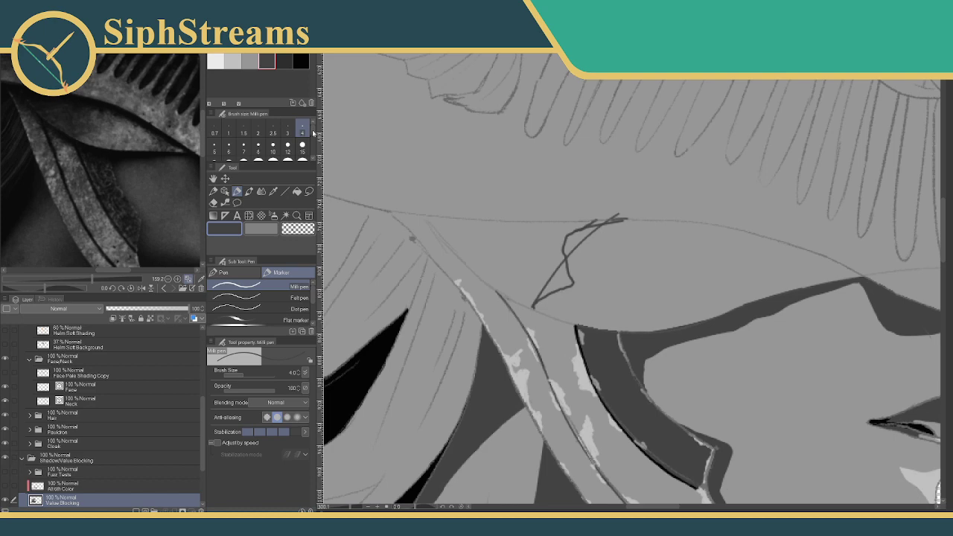
left_click(250, 60)
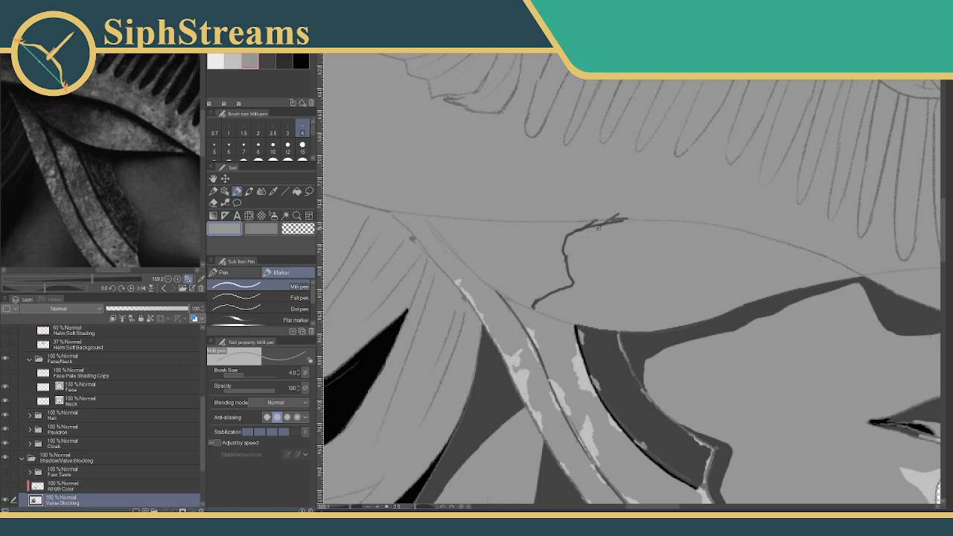
key("g")
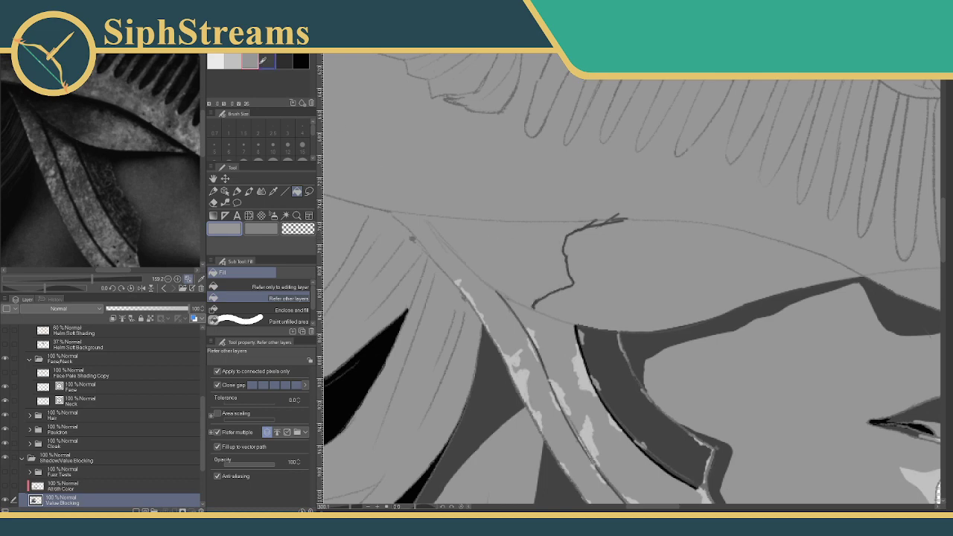
left_click(267, 61)
left_click(505, 243)
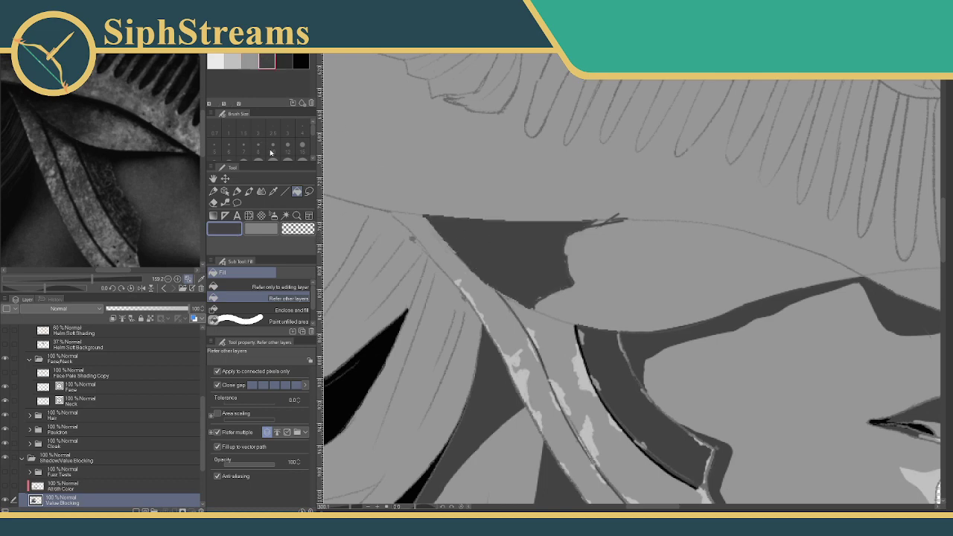
Step: Clean up the rear brim shadow's gaps and edges with a size 5 Milli pen in dark grey and mid grey
left_click(237, 191)
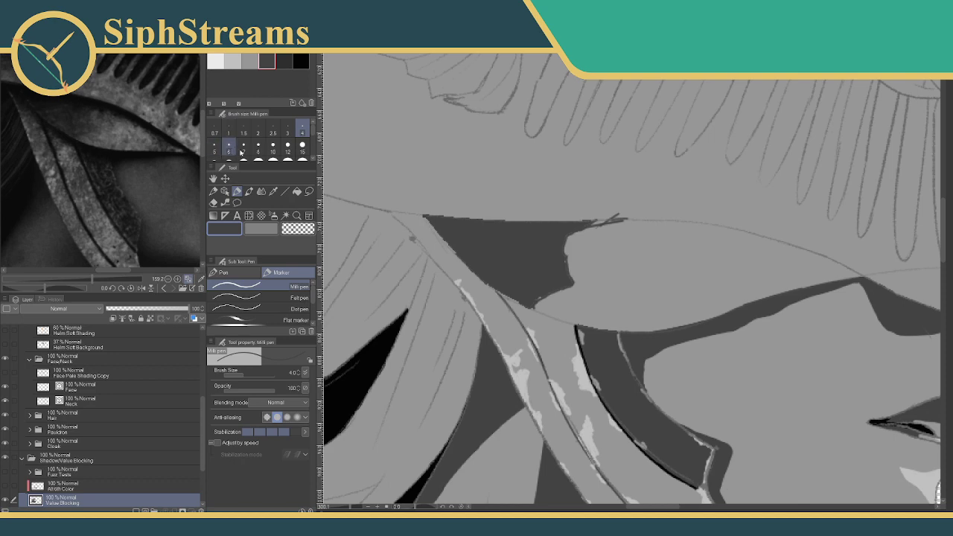
left_click(214, 148)
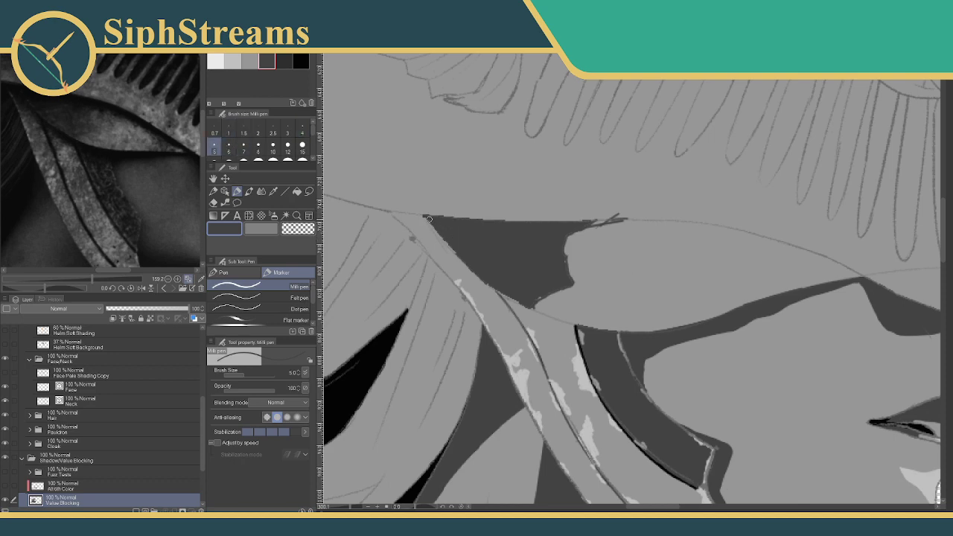
left_click_drag(487, 286, 517, 306)
left_click(492, 286, "ctrl")
left_click(490, 283, "ctrl")
mouse_move(592, 224)
left_mouse_down()
mouse_move(610, 221)
mouse_move(605, 229)
left_mouse_up()
left_click(250, 61)
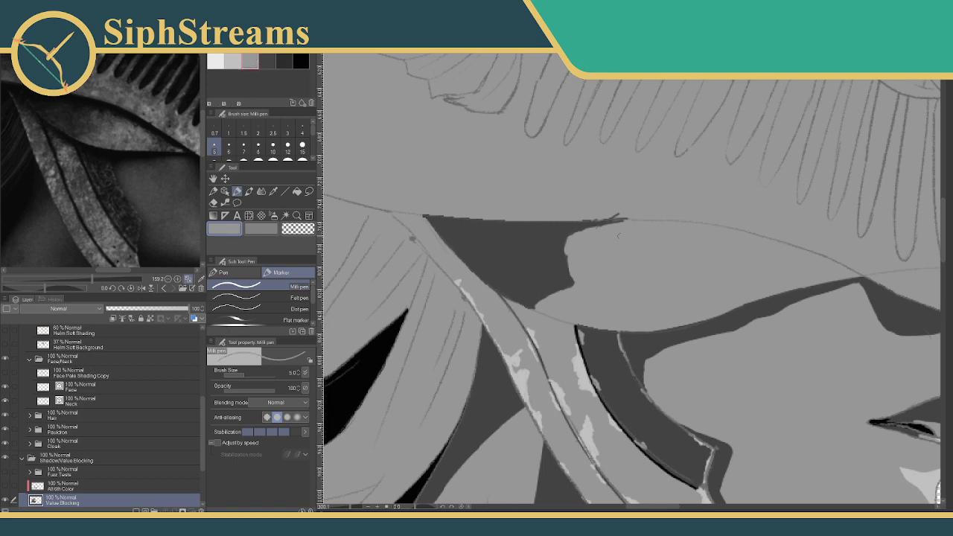
left_click_drag(604, 218, 633, 216)
mouse_move(432, 214)
left_mouse_down()
mouse_move(523, 221)
mouse_move(410, 216)
left_mouse_up()
key("ctrl+z")
key("ctrl+z")
Step: Outline a second curved shadow near the front end of the brim's underside and fill it dark grey
left_click_drag(348, 508, 343, 510)
scroll(342, 509, "up", 4)
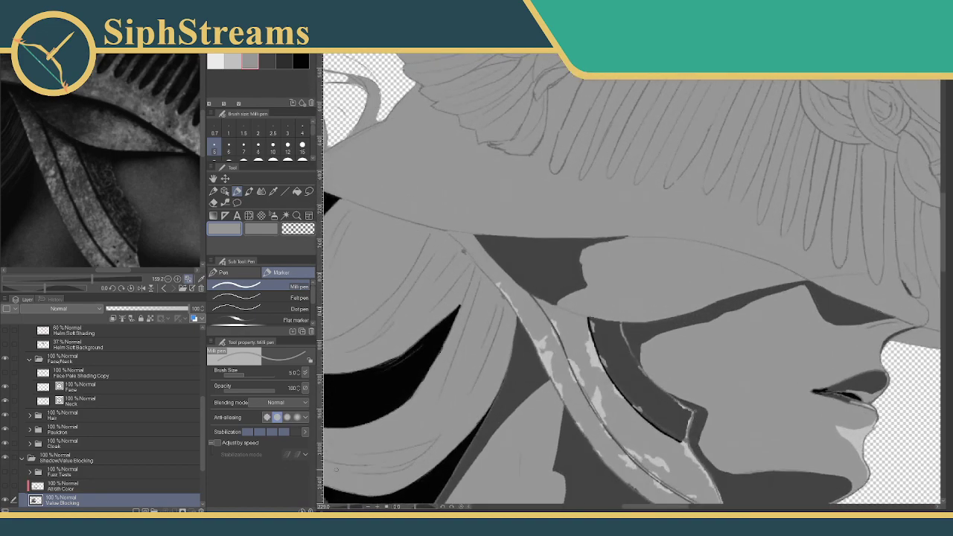
left_click(266, 61)
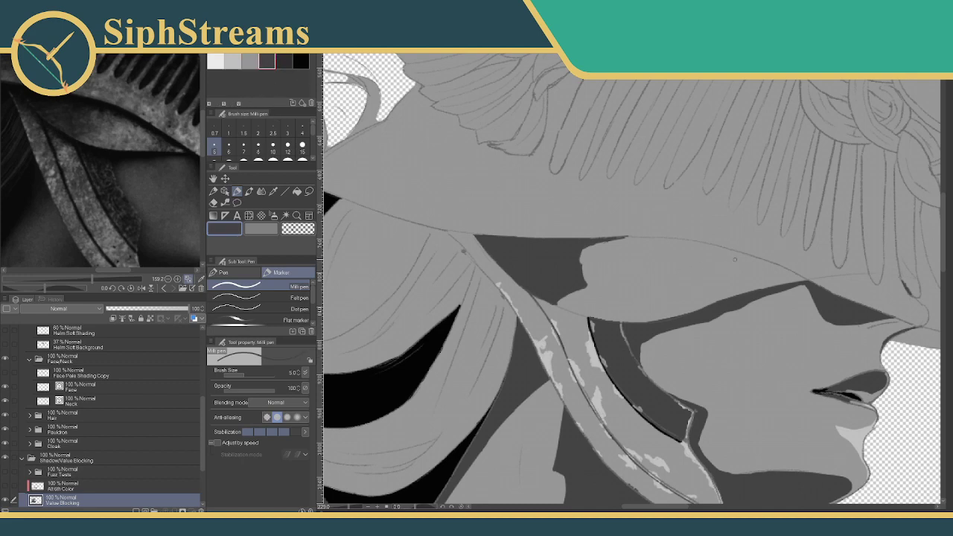
left_click_drag(740, 254, 753, 274)
key("ctrl+z")
mouse_move(743, 254)
left_mouse_down()
mouse_move(755, 285)
mouse_move(748, 291)
left_mouse_up()
left_click(297, 192)
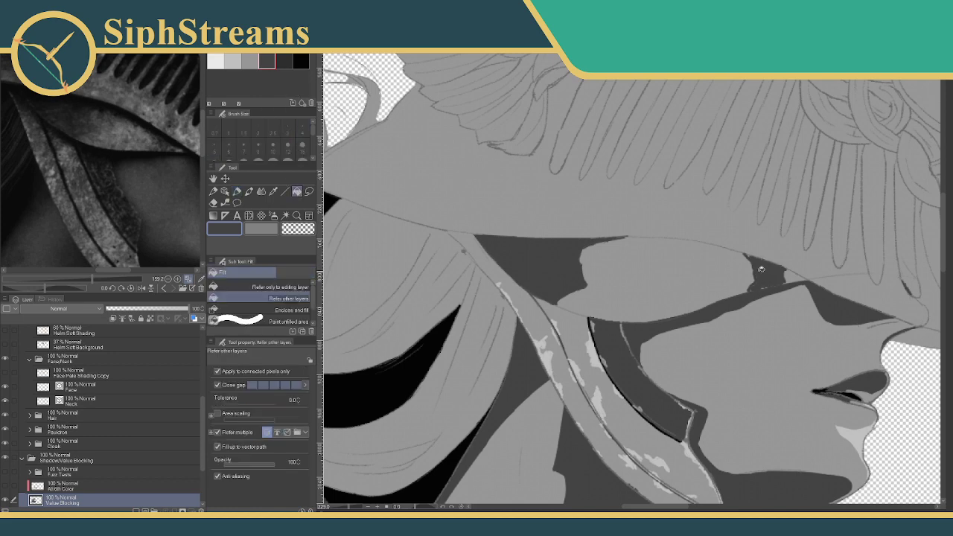
left_click(237, 192)
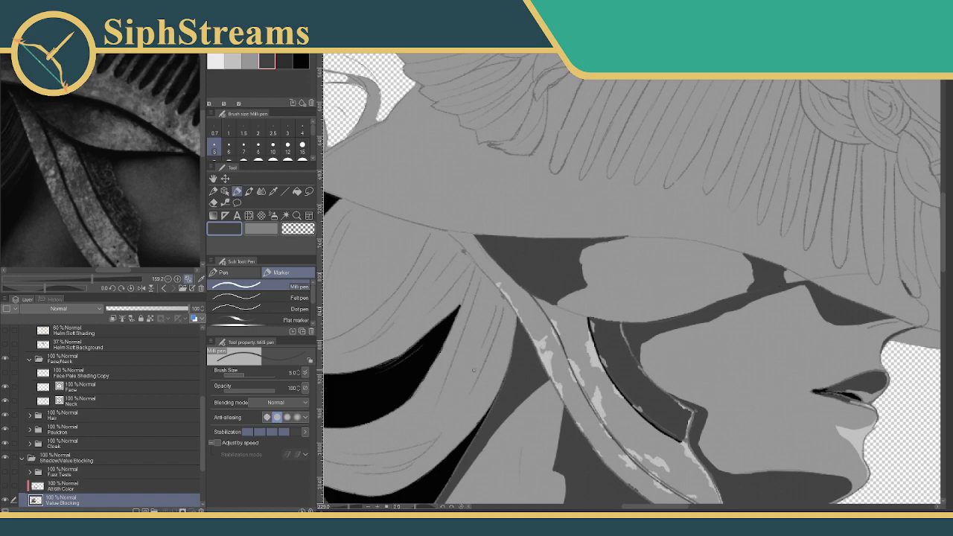
Step: Examine the shadows on the whole figure and the value blocking on the shoulder armour, keeping the Melenia 5 Value Greys colour set
left_click_drag(347, 506, 342, 506)
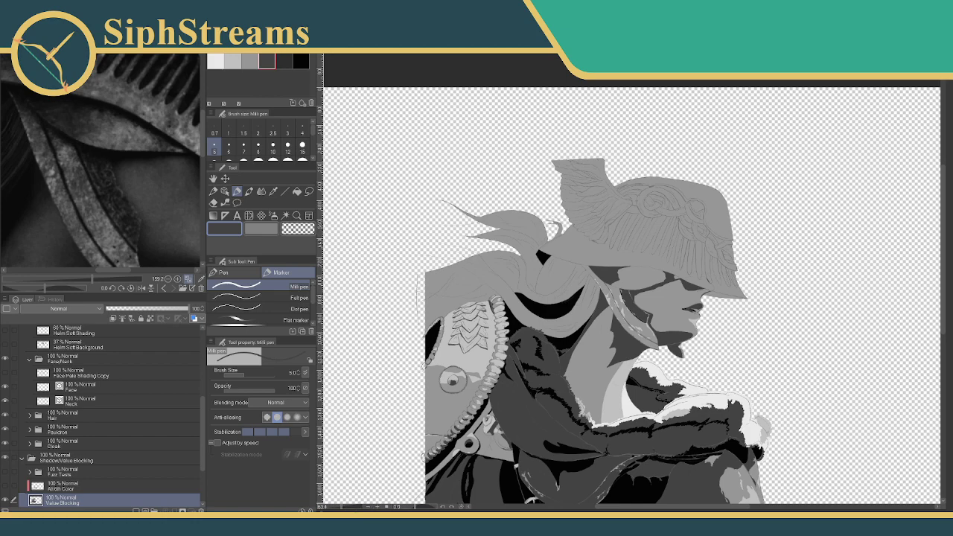
mouse_move(563, 311)
left_mouse_down()
mouse_move(569, 286)
mouse_move(562, 298)
left_mouse_up()
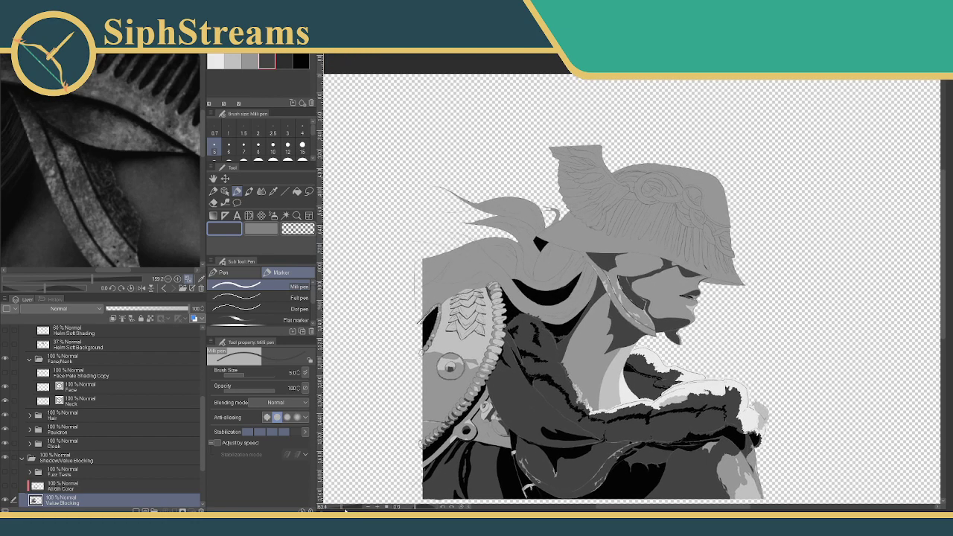
left_click_drag(346, 509, 351, 509)
left_click_drag(417, 417, 808, 198)
left_click_drag(448, 342, 696, 283)
scroll(696, 282, "down", 2)
scroll(442, 293, "up", 2)
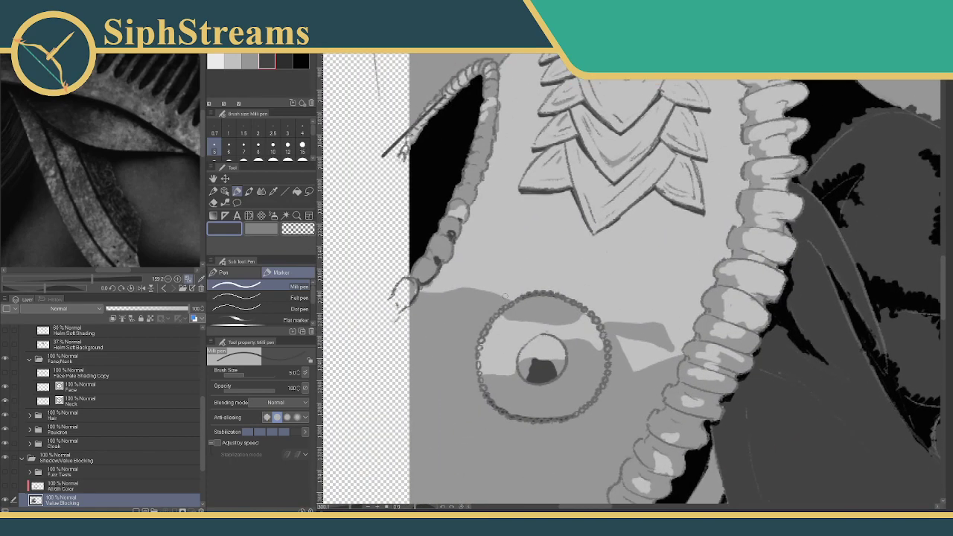
left_click(263, 47)
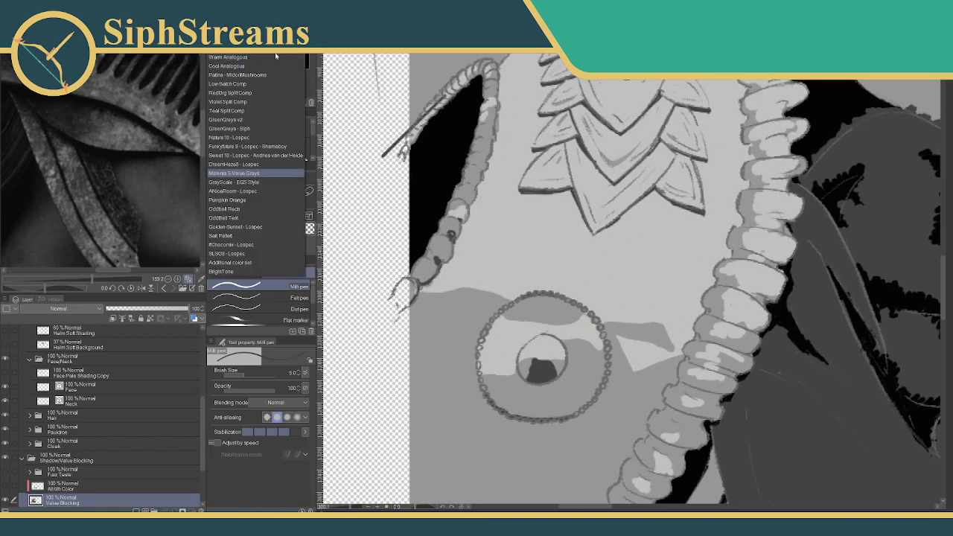
left_click(234, 173)
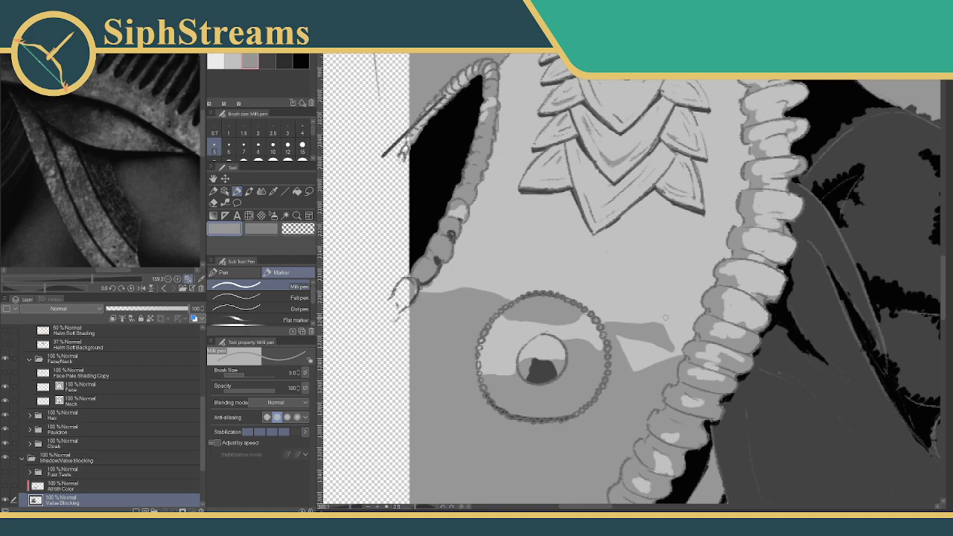
left_click_drag(351, 507, 341, 508)
left_click_drag(715, 261, 555, 394)
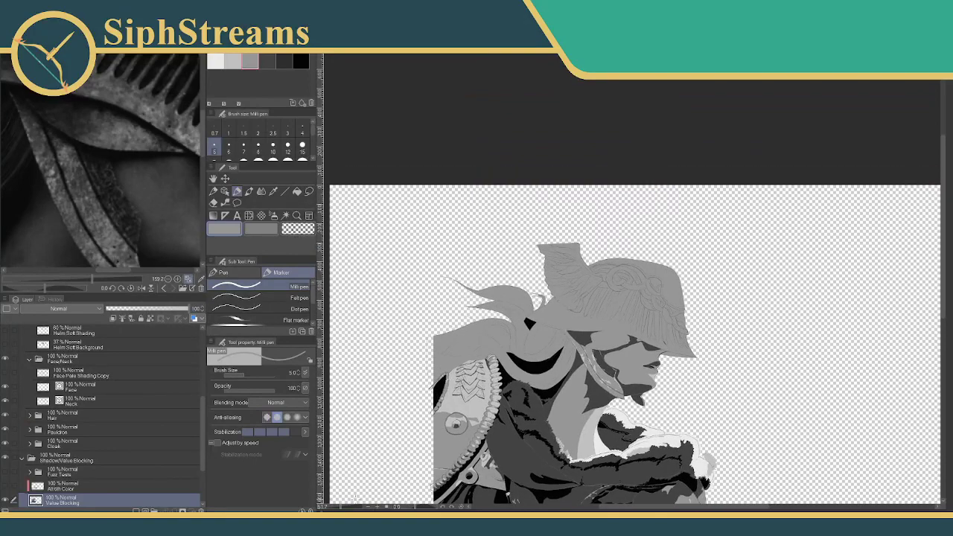
Step: Refine the edges of the rear brim shadow and the lower rim line near the front shadow in dark grey
scroll(700, 343, "up", 8)
left_click_drag(604, 170, 605, 158)
left_click(268, 62)
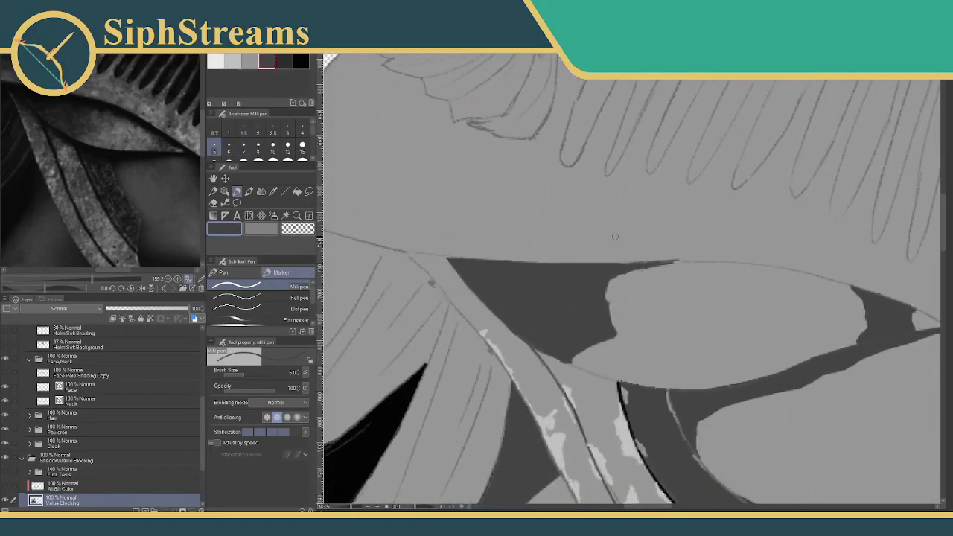
mouse_move(675, 262)
left_mouse_down()
mouse_move(610, 279)
mouse_move(605, 297)
mouse_move(619, 338)
mouse_move(610, 316)
left_mouse_up()
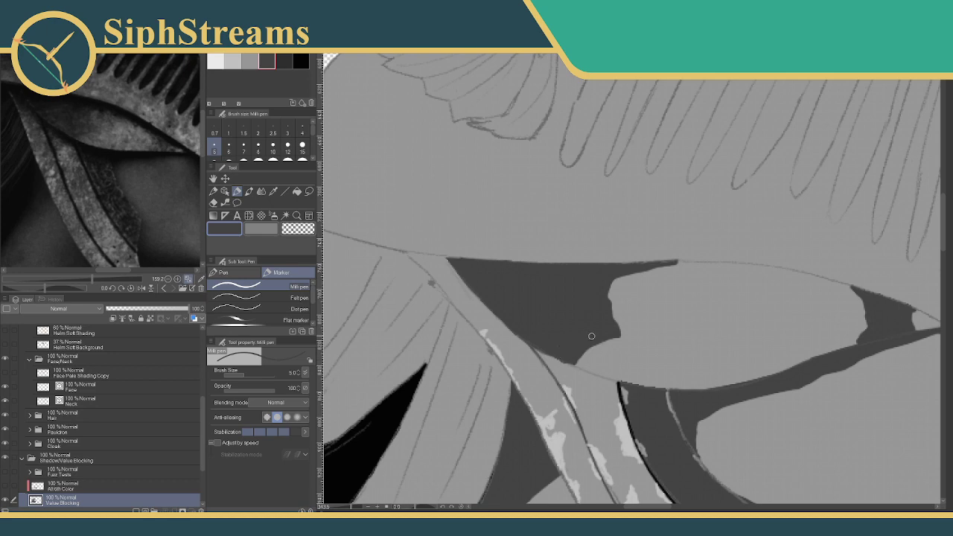
left_click_drag(765, 310, 602, 289)
left_click_drag(701, 314, 666, 330)
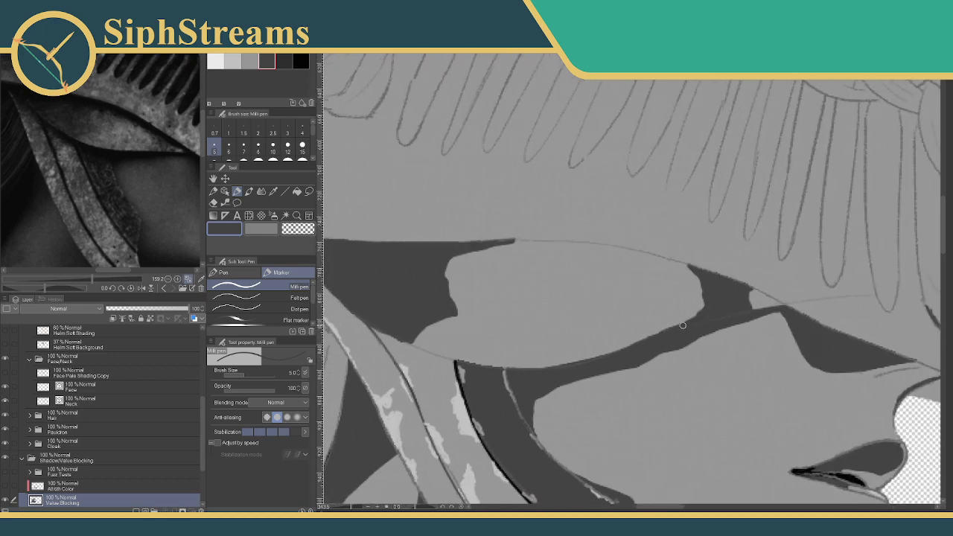
key("ctrl+z")
left_click_drag(701, 315, 694, 324)
left_click_drag(722, 299, 844, 287)
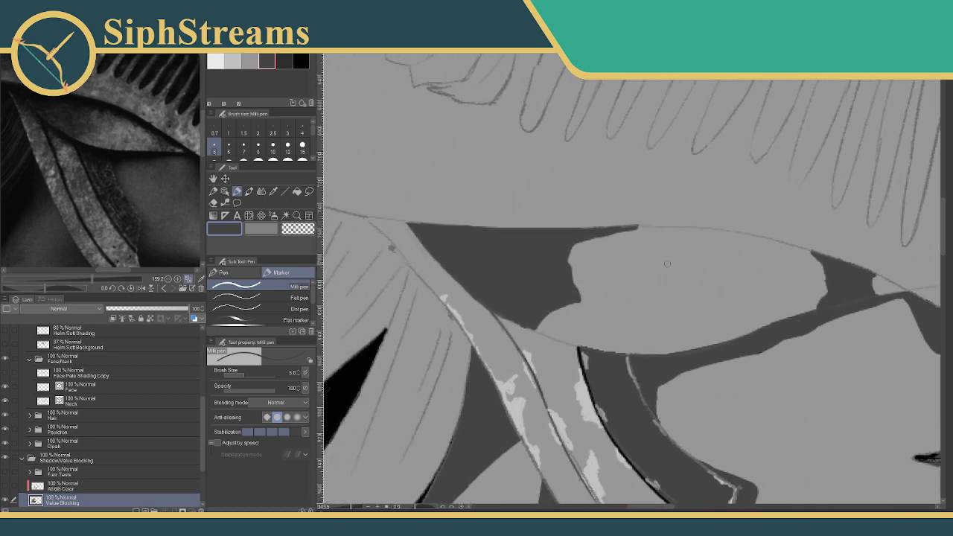
Step: Outline and fill a dark grey shadow over the cheek guard's narrow upper end, joining it to the rear brim shadow and covering leftover slivers
left_click(299, 62)
left_click_drag(416, 279, 515, 284)
left_click(271, 61)
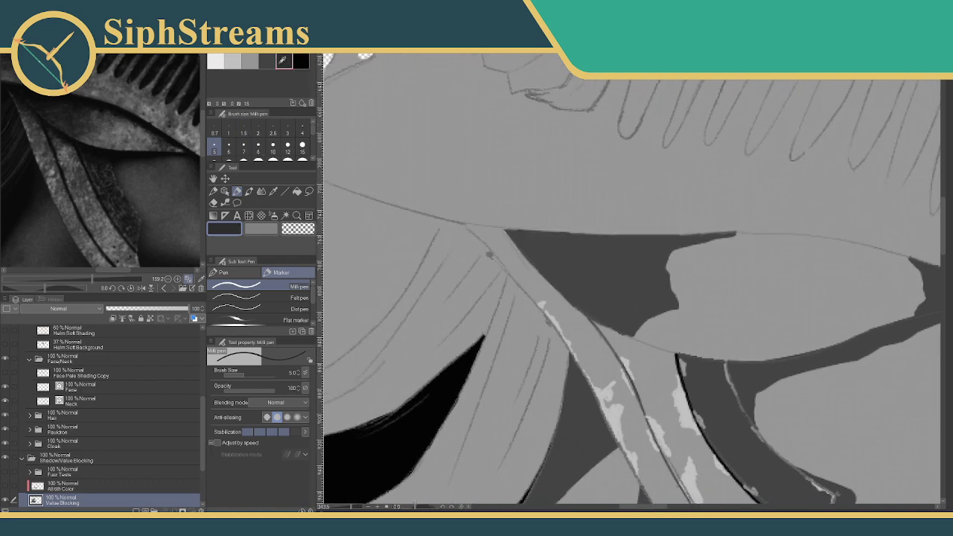
left_click_drag(606, 324, 591, 252)
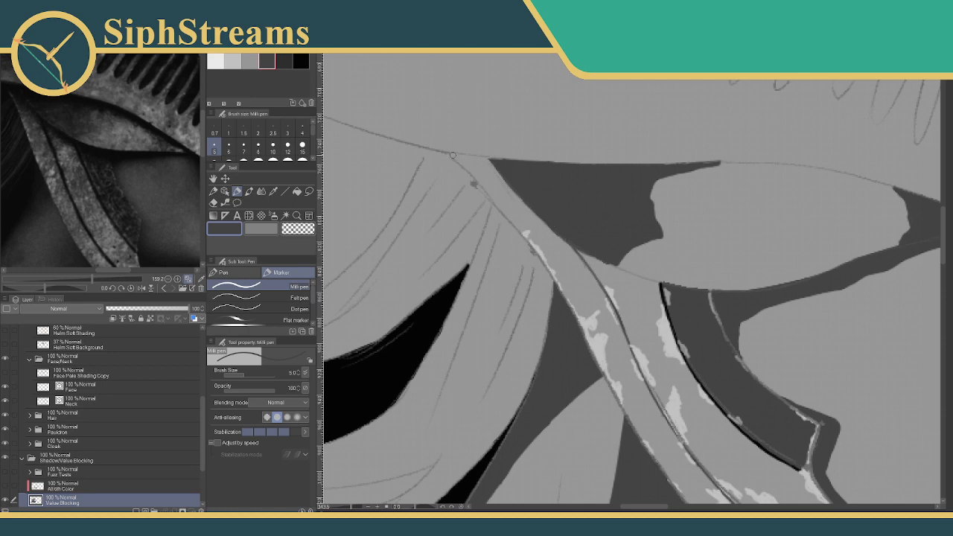
left_click_drag(454, 156, 544, 221)
left_click_drag(453, 156, 488, 160)
key("g")
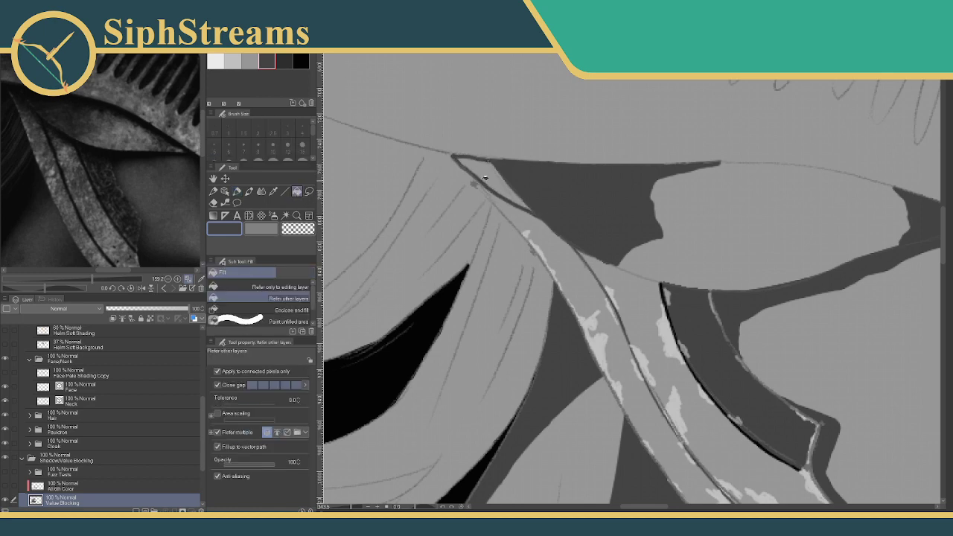
left_click(484, 175)
left_click(236, 192)
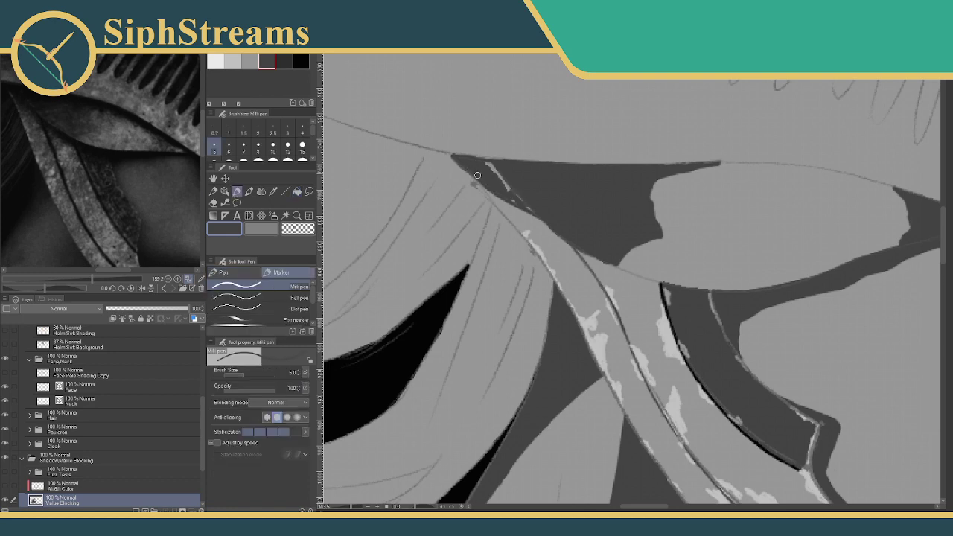
mouse_move(487, 166)
left_mouse_down()
mouse_move(505, 183)
mouse_move(489, 170)
mouse_move(524, 208)
mouse_move(506, 180)
left_mouse_up()
Step: Choose black and compare the hair behind the cheek guard's upper end with the reference photo
left_click(301, 62)
left_click_drag(446, 224, 530, 261)
mouse_move(60, 199)
left_mouse_down()
mouse_move(143, 202)
mouse_move(114, 211)
left_mouse_up()
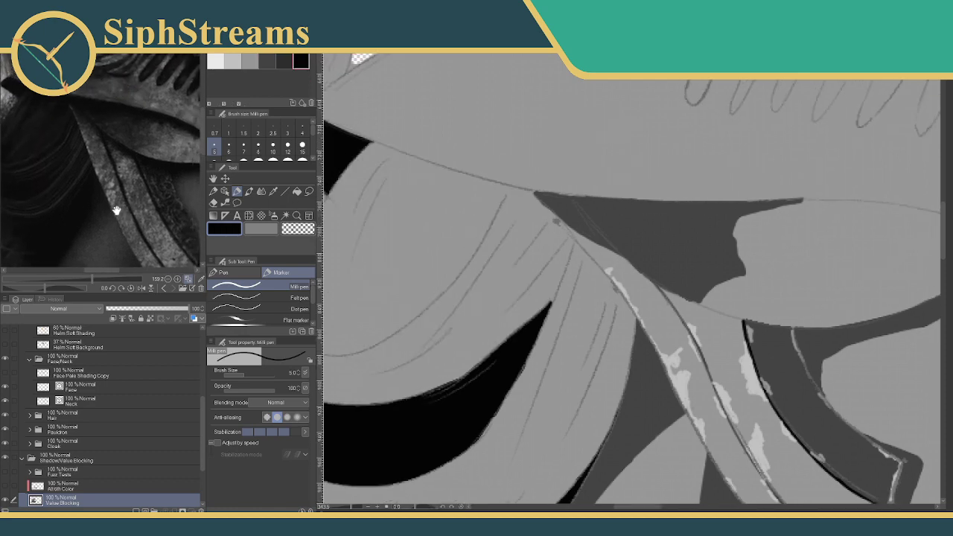
left_click_drag(562, 206, 651, 219)
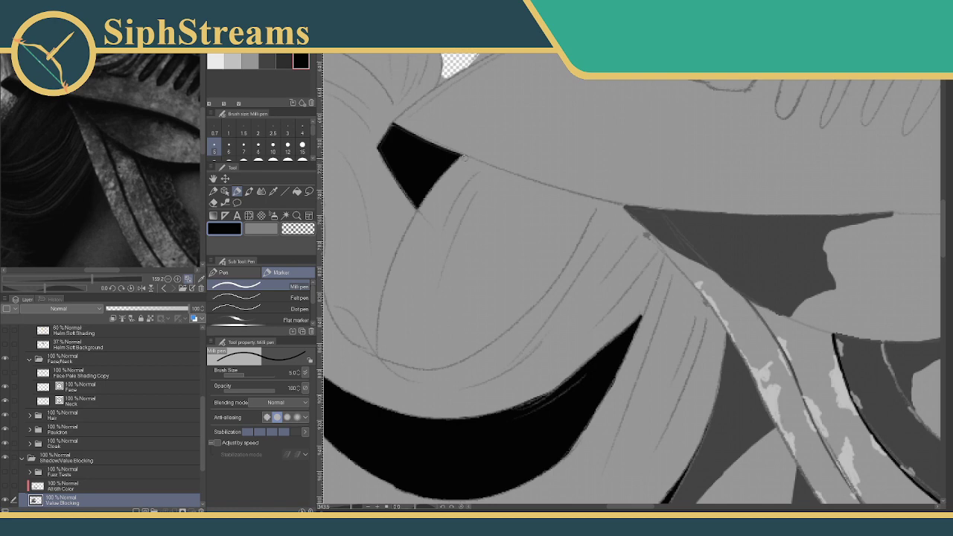
Step: Draw jagged black shadow strokes over the hair below the helmet brim, beside the solid black wedge
mouse_move(468, 159)
left_mouse_down()
mouse_move(433, 207)
mouse_move(482, 161)
mouse_move(430, 269)
mouse_move(500, 172)
left_mouse_up()
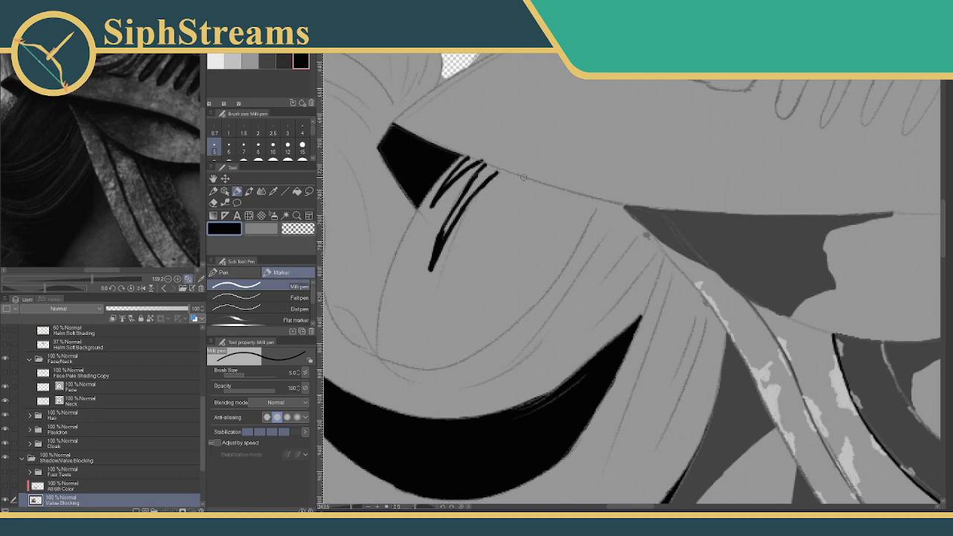
mouse_move(465, 210)
left_mouse_down()
mouse_move(523, 175)
mouse_move(532, 244)
left_mouse_up()
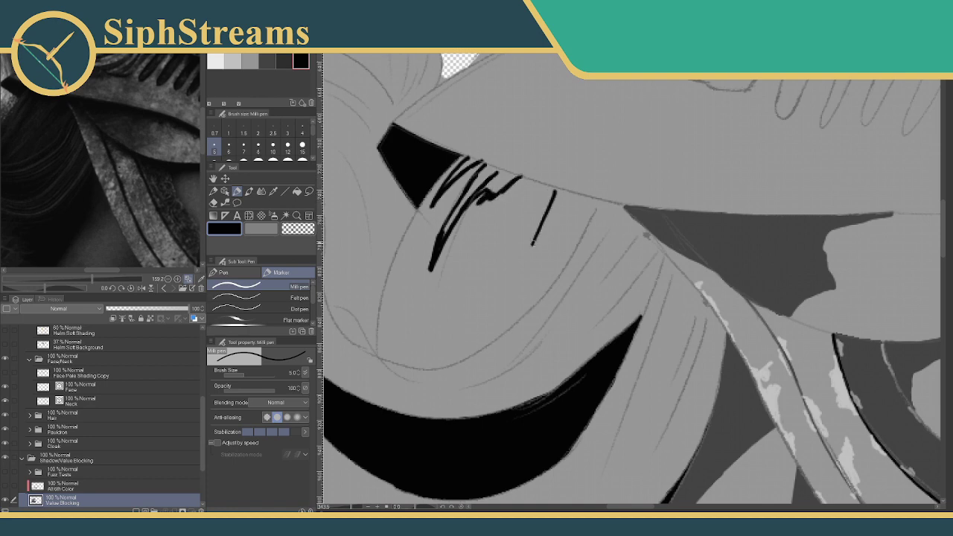
key("ctrl+z")
mouse_move(557, 190)
left_mouse_down()
mouse_move(511, 253)
mouse_move(544, 216)
mouse_move(542, 238)
mouse_move(585, 201)
left_mouse_up()
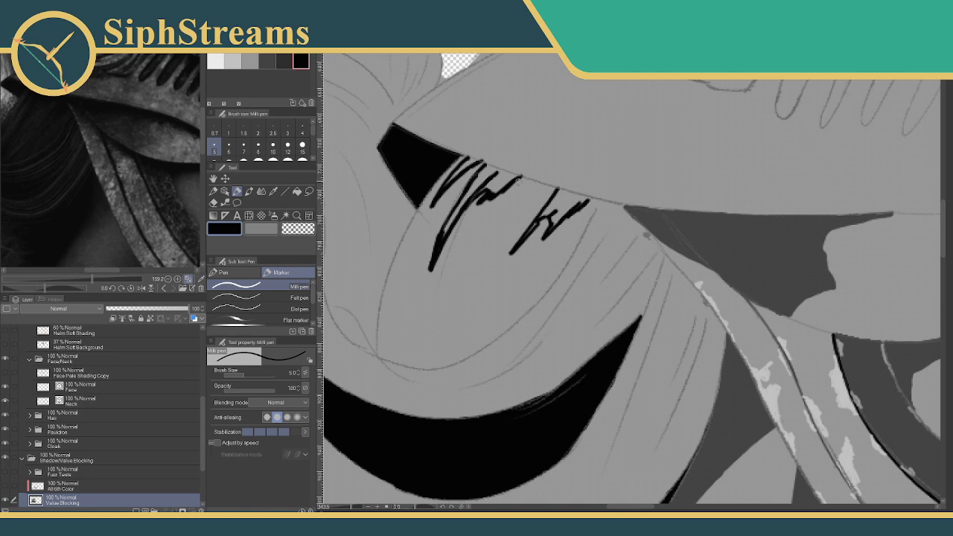
Step: Join and thicken the black hair strokes along the helmet brim, extending them to the corner where the strap starts
left_click_drag(525, 179, 557, 195)
mouse_move(464, 162)
left_mouse_down()
mouse_move(445, 185)
mouse_move(465, 161)
mouse_move(484, 163)
mouse_move(470, 159)
mouse_move(483, 172)
mouse_move(441, 231)
mouse_move(511, 168)
left_mouse_up()
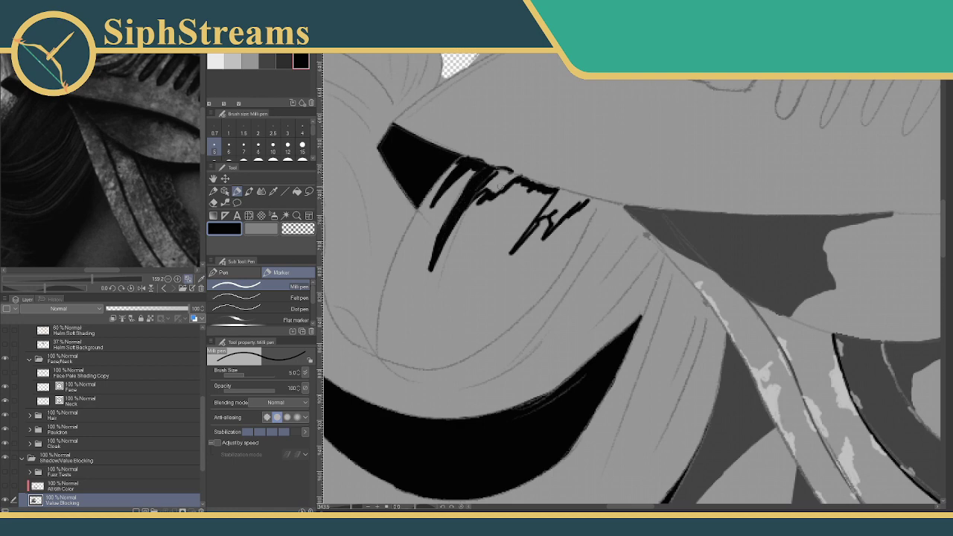
key("ctrl+z")
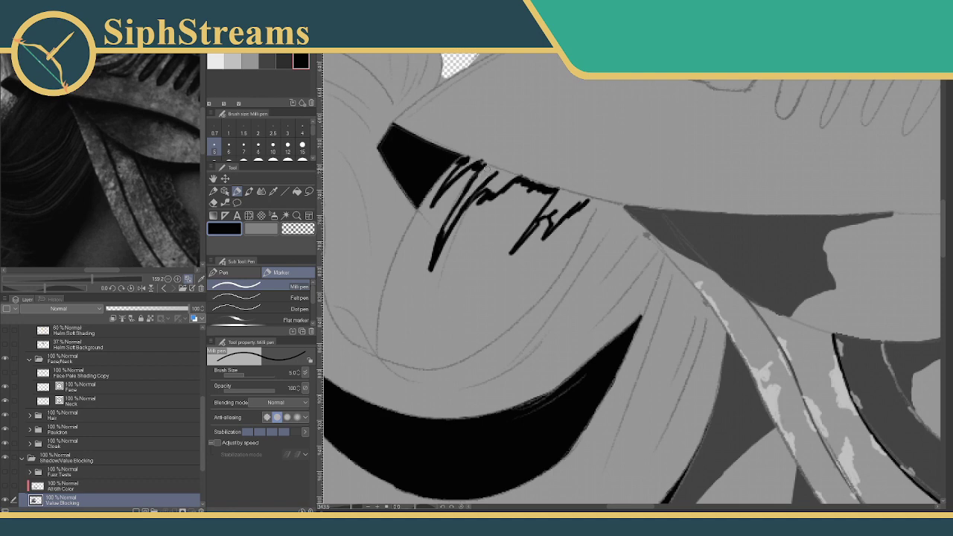
mouse_move(469, 158)
left_mouse_down()
mouse_move(444, 188)
mouse_move(465, 201)
mouse_move(497, 170)
mouse_move(478, 164)
mouse_move(522, 182)
mouse_move(486, 186)
mouse_move(509, 183)
mouse_move(500, 183)
mouse_move(557, 220)
mouse_move(587, 199)
mouse_move(562, 193)
mouse_move(553, 207)
mouse_move(577, 202)
mouse_move(569, 195)
mouse_move(543, 217)
mouse_move(612, 235)
left_mouse_up()
key("ctrl+z")
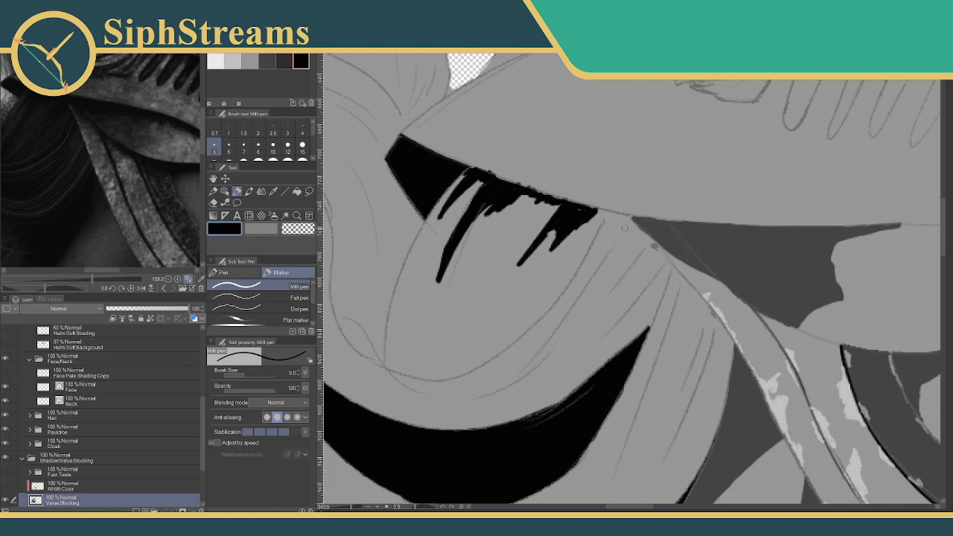
mouse_move(635, 227)
left_mouse_down()
mouse_move(582, 283)
mouse_move(623, 227)
mouse_move(607, 218)
mouse_move(593, 230)
left_mouse_up()
mouse_move(618, 222)
left_mouse_down()
mouse_move(636, 227)
mouse_move(595, 268)
left_mouse_up()
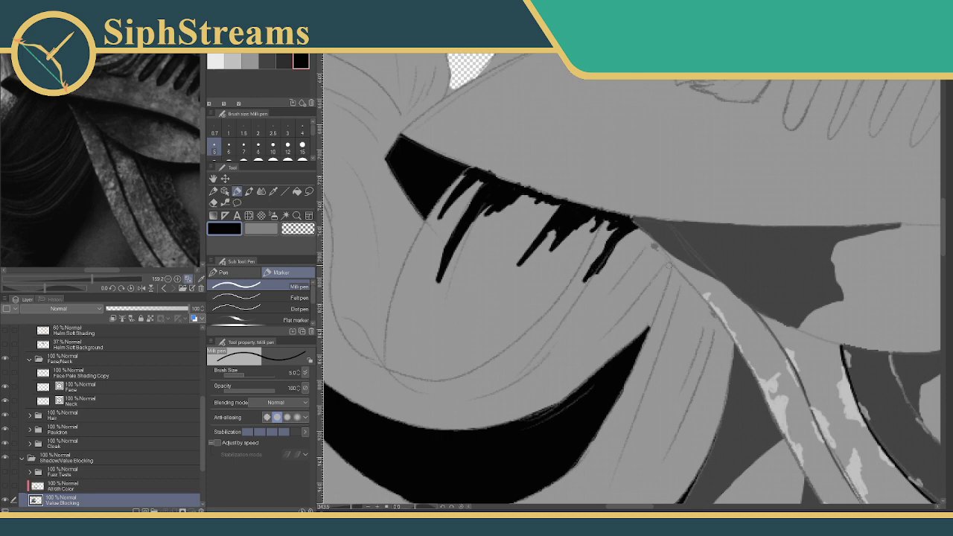
Step: Paint short, jagged black shadow strokes in the hair along the upper part of the helmet strap
mouse_move(684, 303)
left_mouse_down()
mouse_move(668, 257)
mouse_move(650, 291)
left_mouse_up()
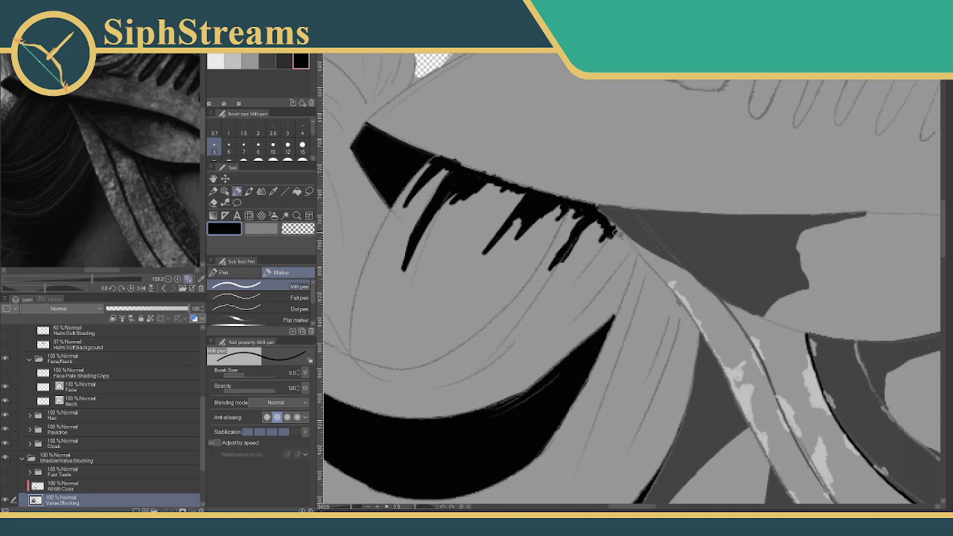
left_click_drag(618, 236, 621, 245)
mouse_move(623, 248)
left_mouse_down()
mouse_move(633, 276)
mouse_move(645, 280)
mouse_move(625, 329)
left_mouse_up()
mouse_move(647, 284)
left_mouse_down()
mouse_move(621, 332)
mouse_move(630, 316)
left_mouse_up()
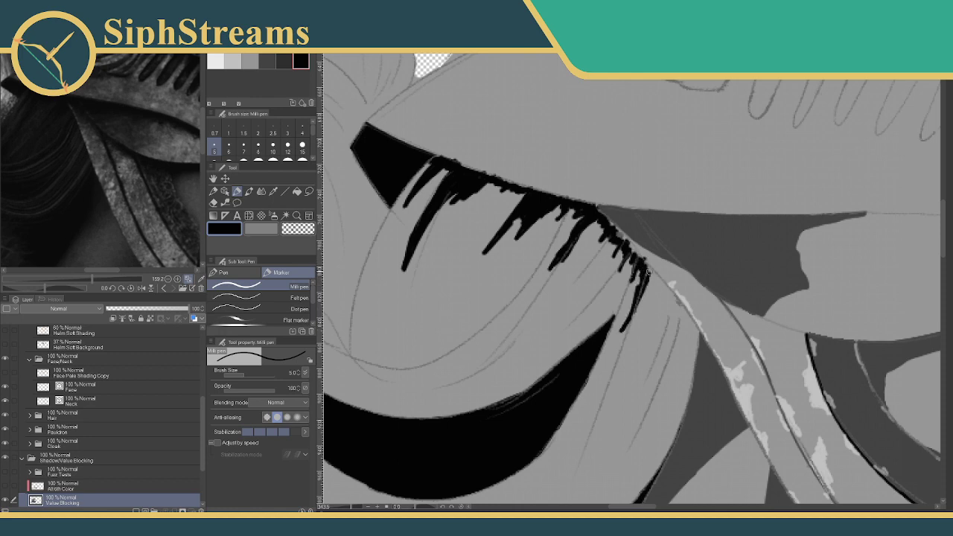
mouse_move(649, 273)
left_mouse_down()
mouse_move(674, 333)
mouse_move(675, 317)
mouse_move(682, 311)
mouse_move(697, 337)
left_mouse_up()
left_click_drag(656, 278, 663, 292)
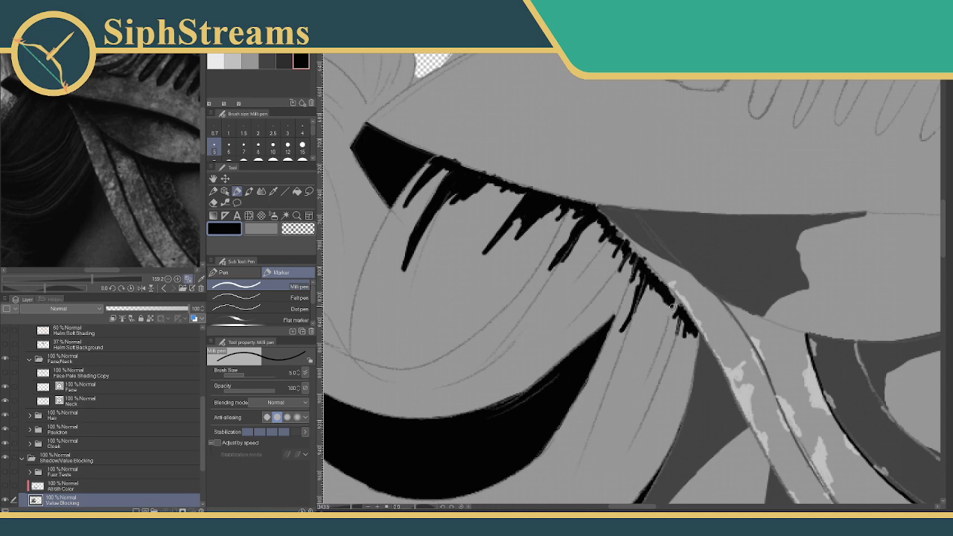
left_click_drag(665, 299, 660, 316)
Step: Try touching up the edge of the black hair shadow beside the strap with mid grey
left_click(251, 61)
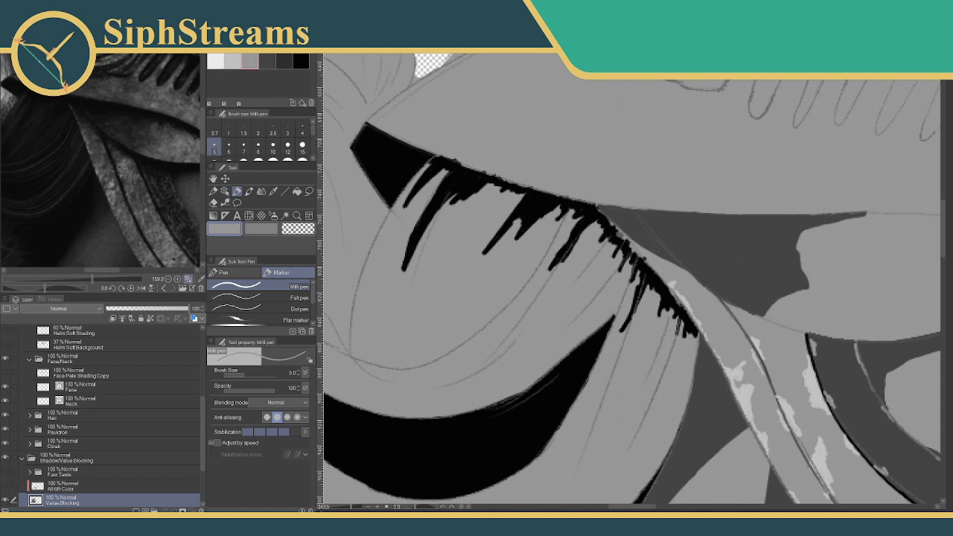
left_click_drag(612, 226, 623, 235)
key("ctrl+z")
key("ctrl+z")
left_click(301, 61)
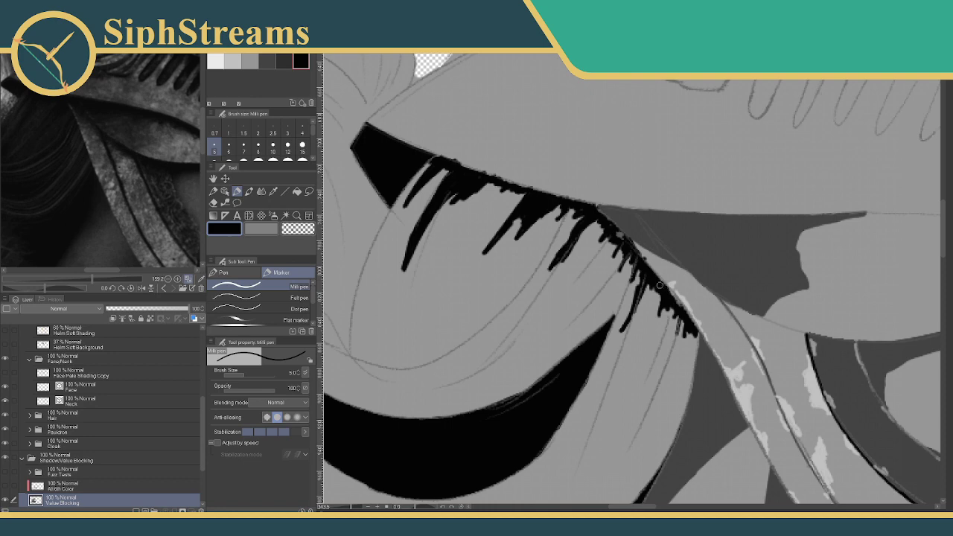
left_click(250, 60)
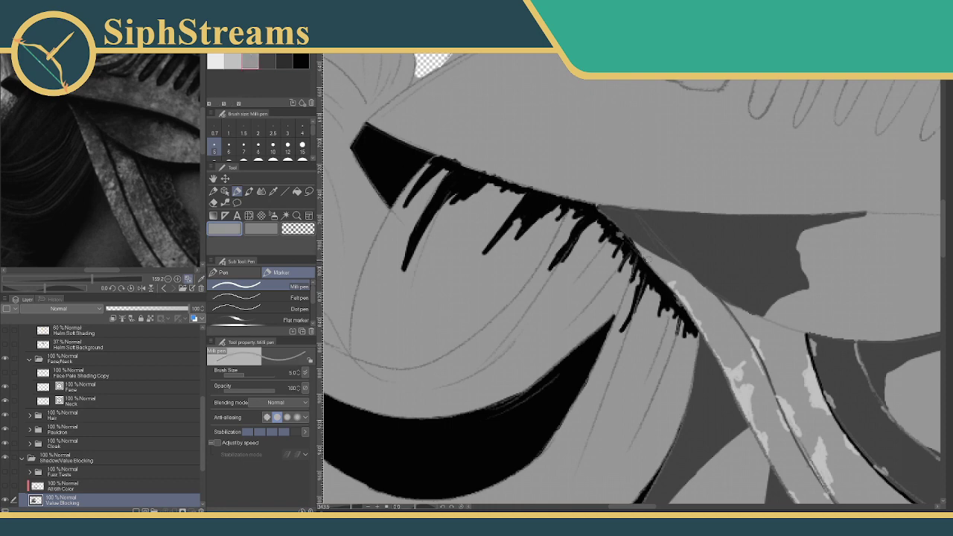
Step: Examine the whole figure and compare the shading below the helmet brim with the reference image
left_click_drag(351, 506, 339, 505)
scroll(339, 506, "up", 1)
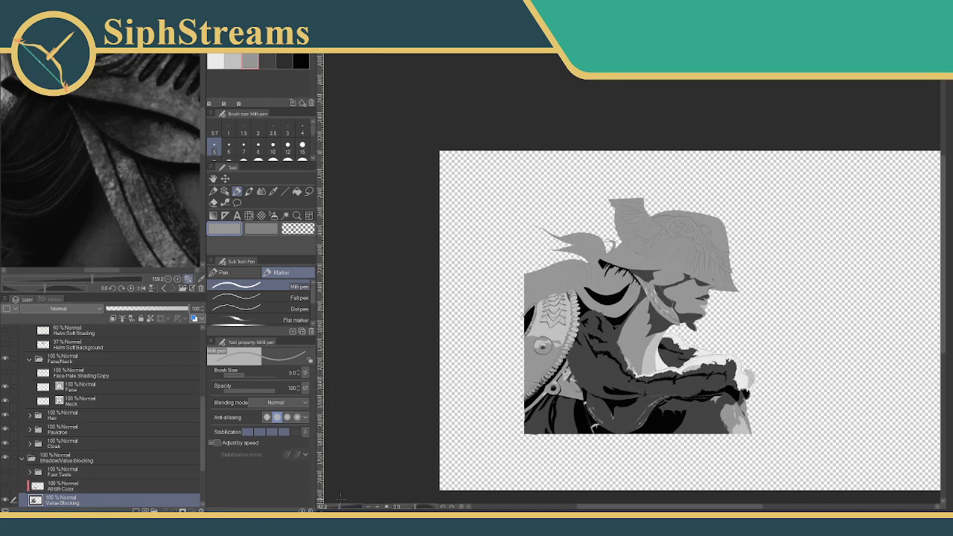
left_click_drag(89, 186, 133, 249)
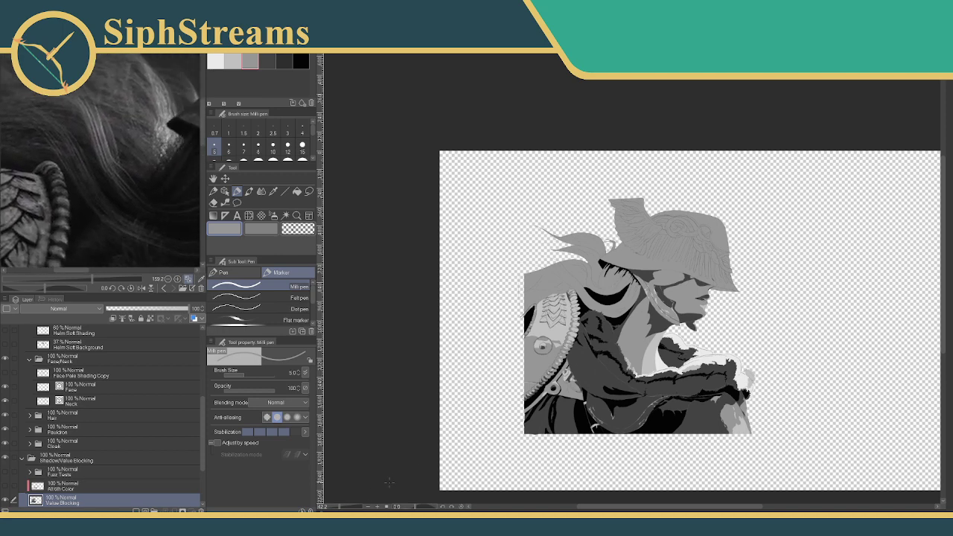
scroll(345, 508, "up", 4)
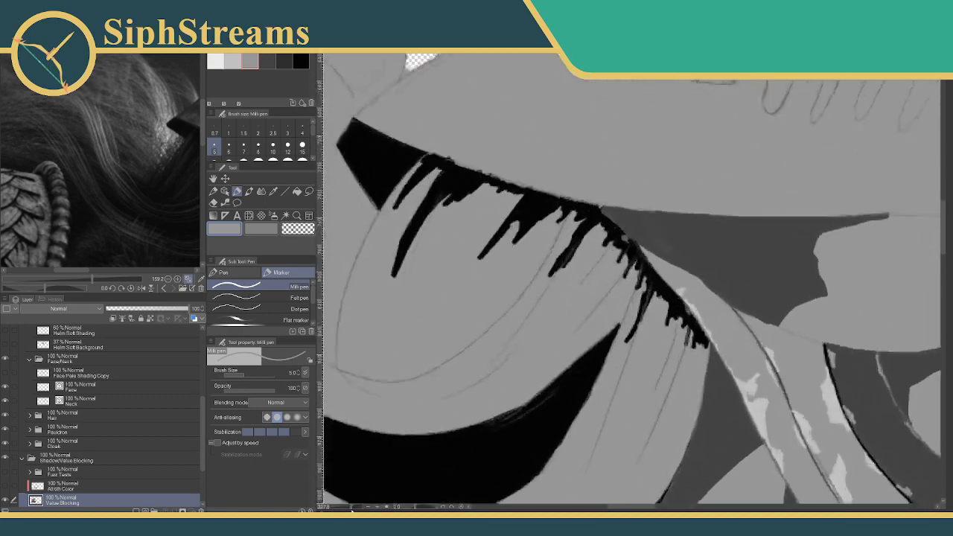
left_click_drag(453, 182, 395, 235)
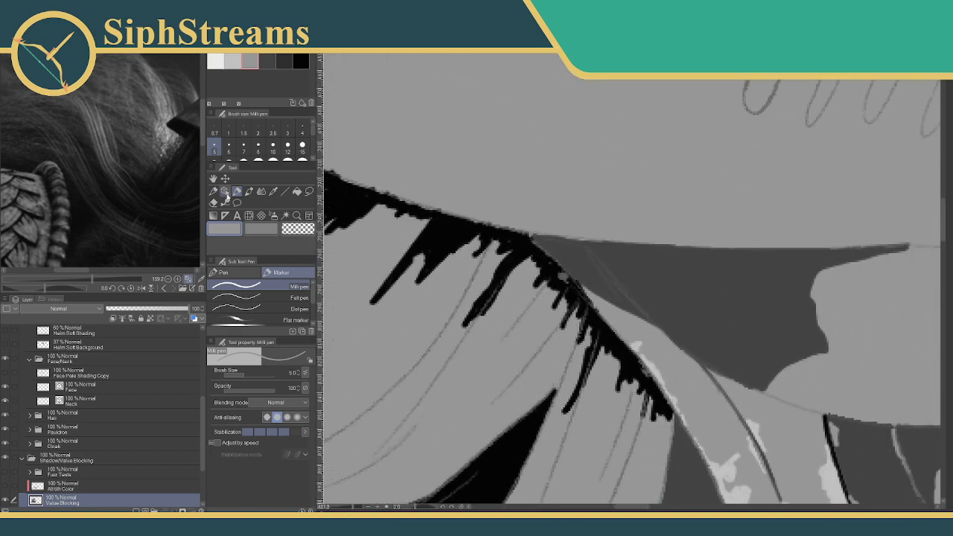
left_click_drag(90, 280, 75, 281)
left_click_drag(155, 171, 78, 246)
left_click_drag(76, 280, 88, 280)
left_click_drag(96, 227, 128, 167)
left_click_drag(89, 279, 103, 279)
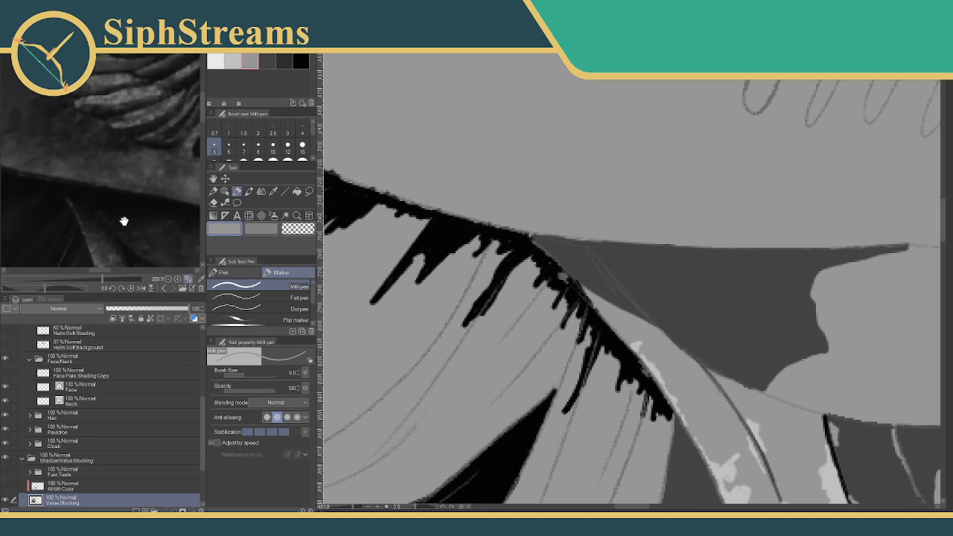
left_click_drag(123, 228, 147, 184)
Step: Paint a black shadow in the corner between helmet brim and strap, tapering into a thin line along the strap
left_click_drag(529, 240, 472, 227)
left_click(301, 61)
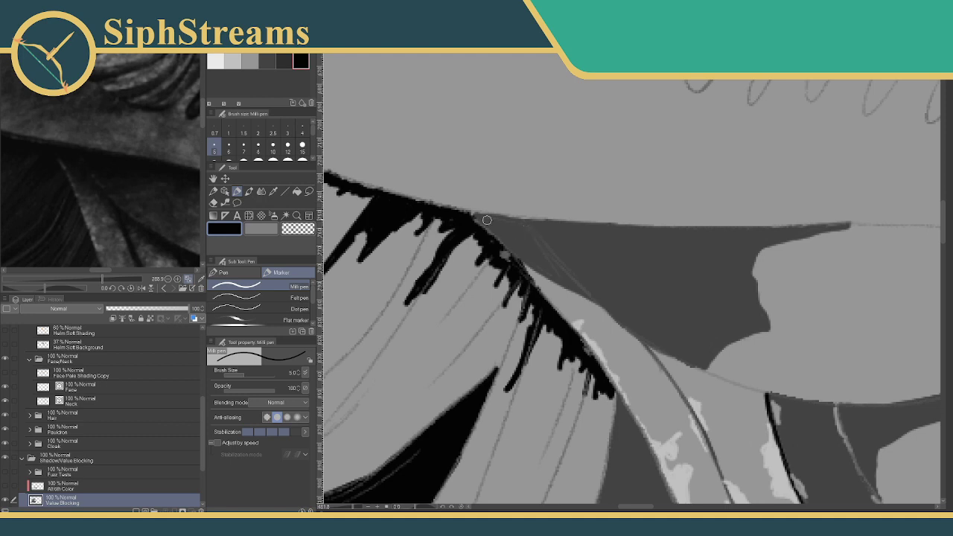
mouse_move(485, 219)
left_mouse_down()
mouse_move(552, 253)
mouse_move(520, 228)
mouse_move(529, 233)
mouse_move(480, 216)
mouse_move(508, 217)
mouse_move(519, 231)
mouse_move(521, 224)
mouse_move(535, 242)
left_mouse_up()
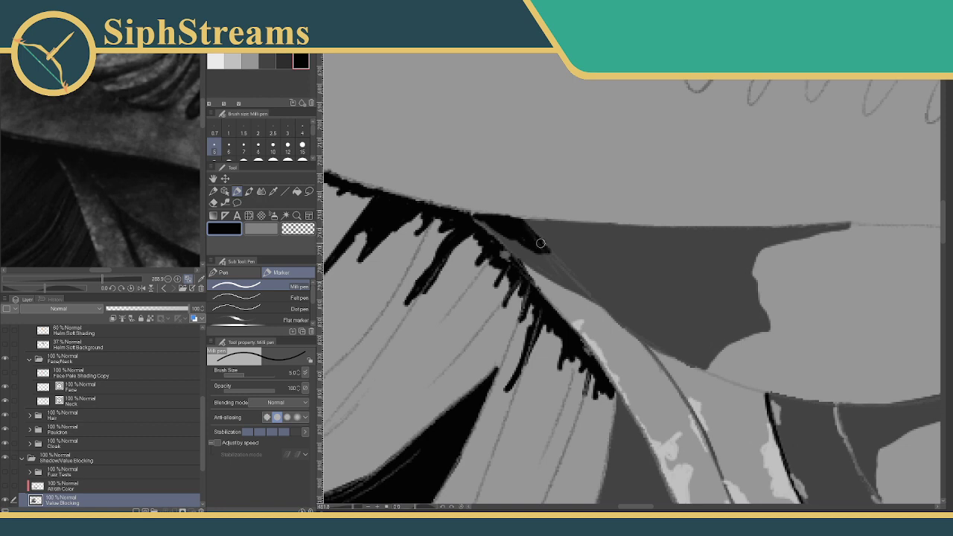
left_click_drag(600, 298, 553, 247)
left_click_drag(149, 258, 158, 197)
mouse_move(513, 206)
left_mouse_down()
mouse_move(577, 273)
mouse_move(511, 212)
mouse_move(541, 240)
left_mouse_up()
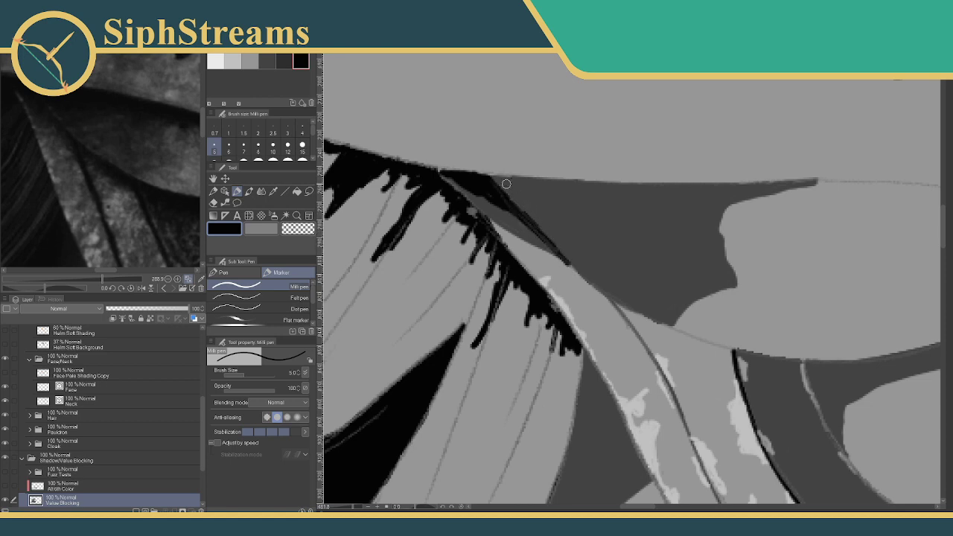
left_click_drag(119, 149, 176, 185)
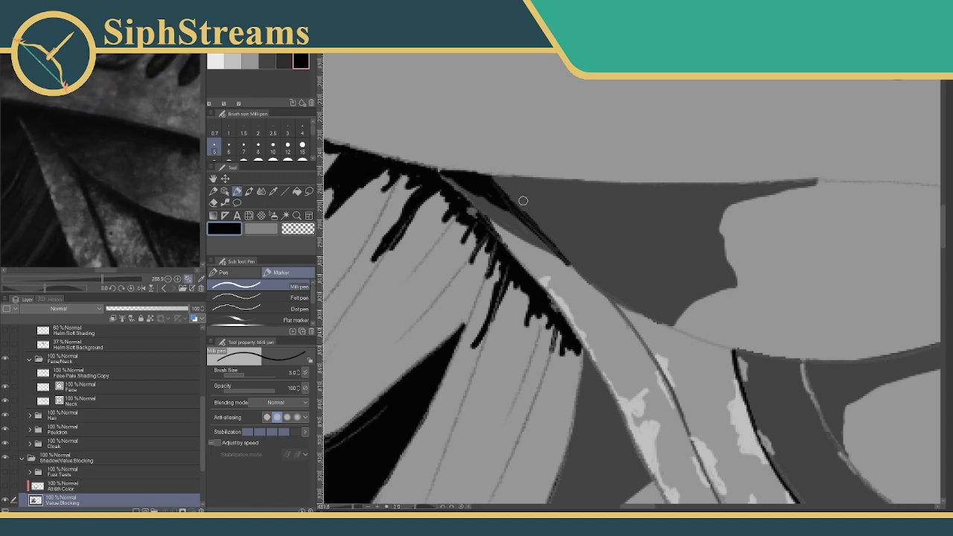
Step: Outline in black the lower edge of the shadow band under the helmet brim, running to the pointed front end
mouse_move(517, 202)
left_mouse_down()
mouse_move(575, 190)
mouse_move(607, 195)
mouse_move(602, 209)
mouse_move(653, 196)
mouse_move(682, 198)
left_mouse_up()
left_click_drag(153, 209, 110, 209)
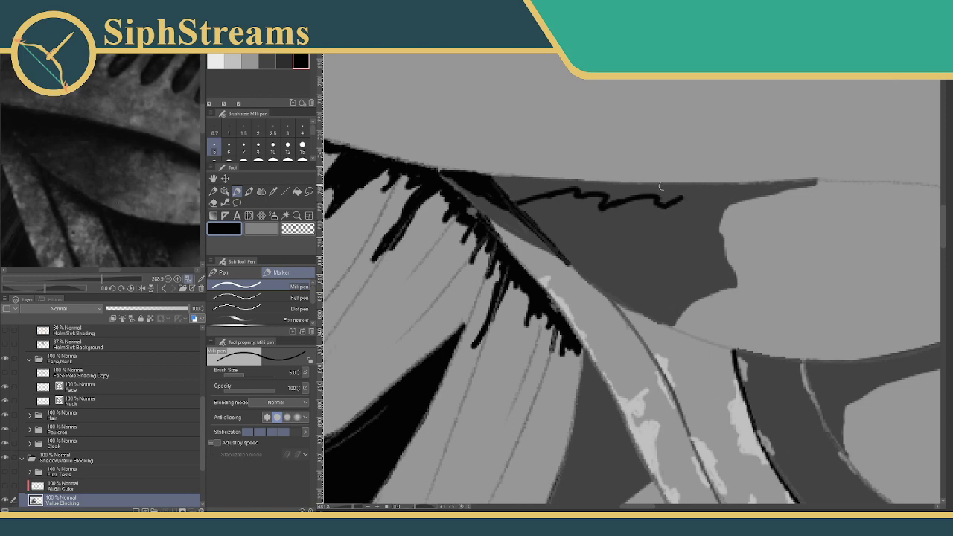
mouse_move(685, 198)
left_mouse_down()
mouse_move(843, 187)
mouse_move(658, 165)
left_mouse_up()
left_click_drag(149, 180, 30, 175)
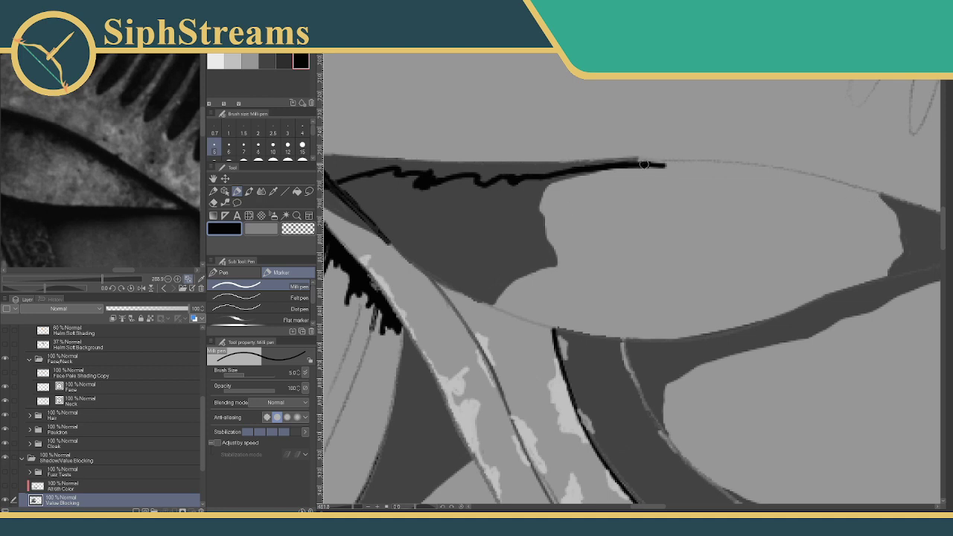
mouse_move(574, 171)
left_mouse_down()
mouse_move(776, 175)
mouse_move(841, 191)
mouse_move(665, 162)
left_mouse_up()
left_click_drag(173, 206, 141, 198)
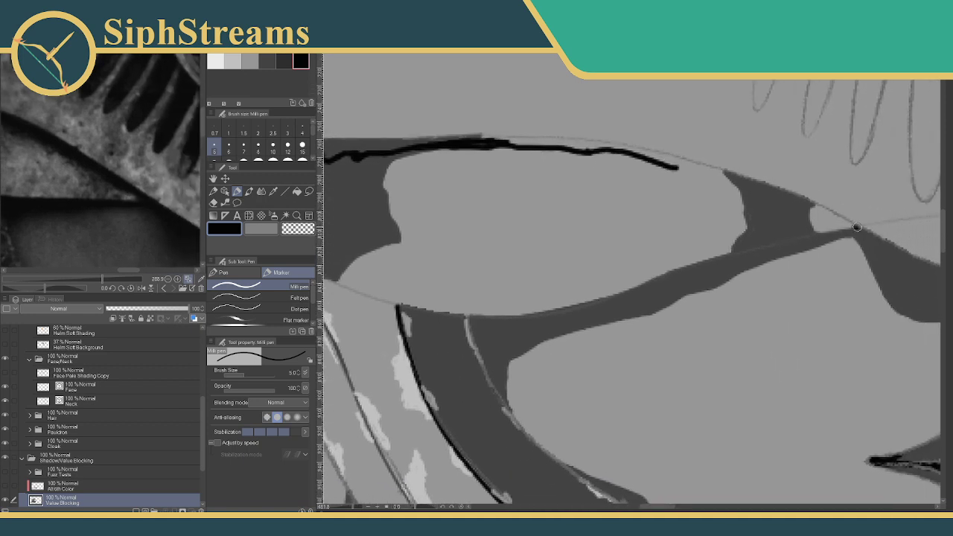
left_click_drag(856, 226, 671, 163)
Step: Fill the shadow band under the rear half of the helmet brim with solid black
left_click_drag(732, 179, 508, 105)
left_click_drag(169, 221, 227, 178)
left_click_drag(423, 173, 745, 296)
left_click_drag(376, 205, 624, 241)
mouse_move(494, 221)
left_mouse_down()
mouse_move(556, 226)
mouse_move(514, 231)
mouse_move(526, 232)
mouse_move(511, 241)
mouse_move(557, 232)
mouse_move(543, 229)
mouse_move(531, 231)
mouse_move(811, 229)
left_mouse_up()
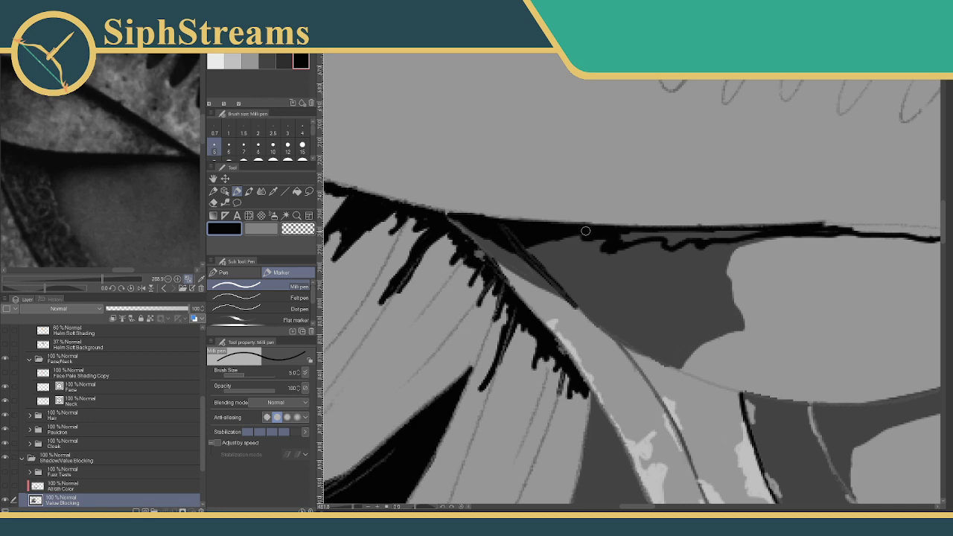
mouse_move(653, 231)
left_mouse_down()
mouse_move(692, 232)
mouse_move(679, 243)
mouse_move(723, 239)
left_mouse_up()
mouse_move(807, 229)
left_mouse_down()
mouse_move(703, 239)
mouse_move(854, 238)
left_mouse_up()
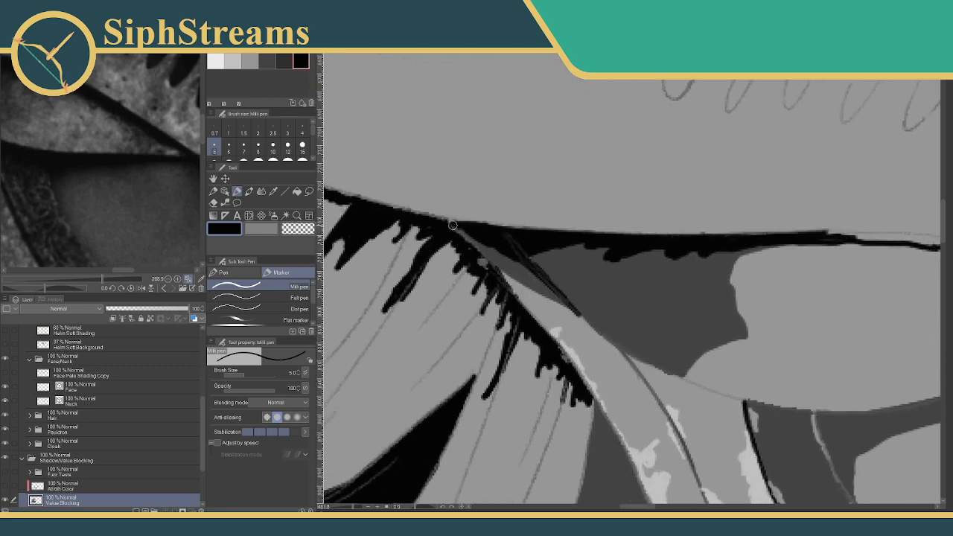
Step: Fill the rest of the black shadow band under the brim, tapering it to the front point
left_click_drag(738, 240, 423, 252)
mouse_move(516, 247)
left_mouse_down()
mouse_move(649, 252)
mouse_move(569, 249)
mouse_move(739, 275)
left_mouse_up()
mouse_move(664, 261)
left_mouse_down()
mouse_move(794, 292)
mouse_move(604, 231)
mouse_move(715, 278)
mouse_move(883, 313)
left_mouse_up()
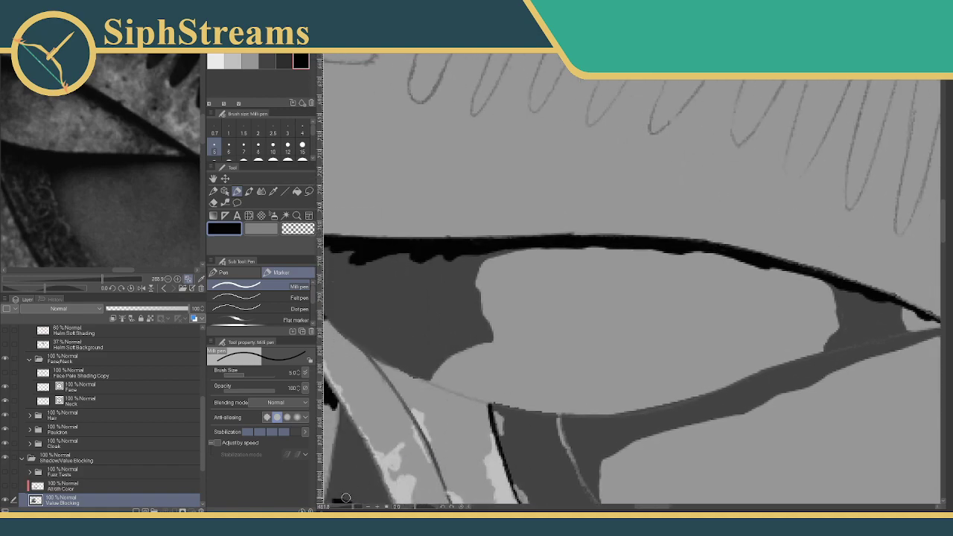
Step: Check the whole figure against the reference image and return to the shadow under the helmet brim
left_click_drag(353, 508, 334, 506)
scroll(334, 507, "up", 6)
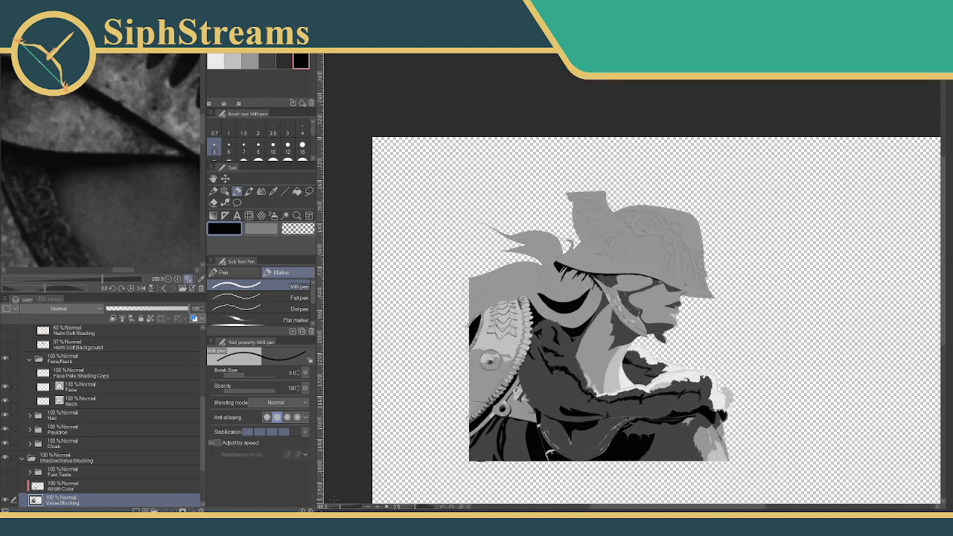
left_click_drag(97, 281, 61, 289)
scroll(62, 223, "up", 8)
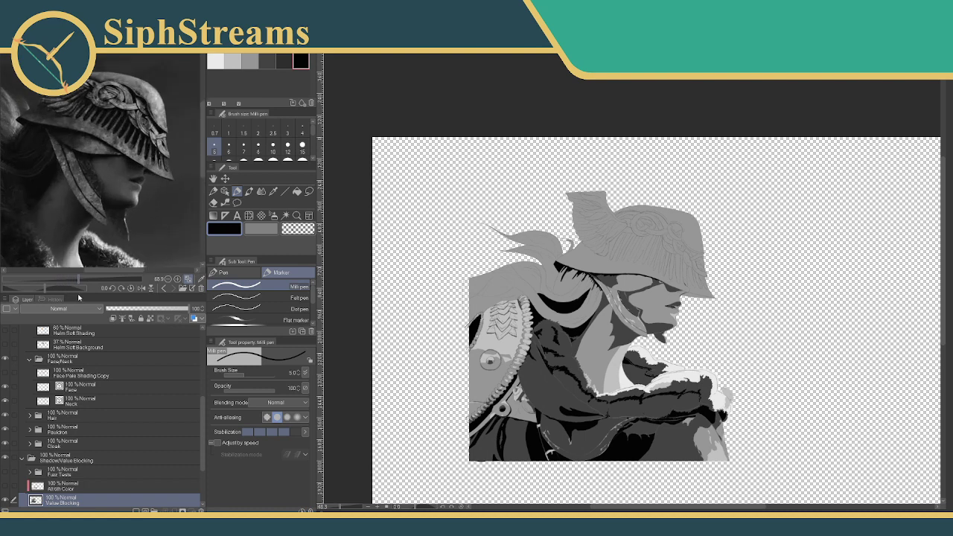
left_click_drag(65, 205, 111, 240)
left_click_drag(534, 259, 511, 279)
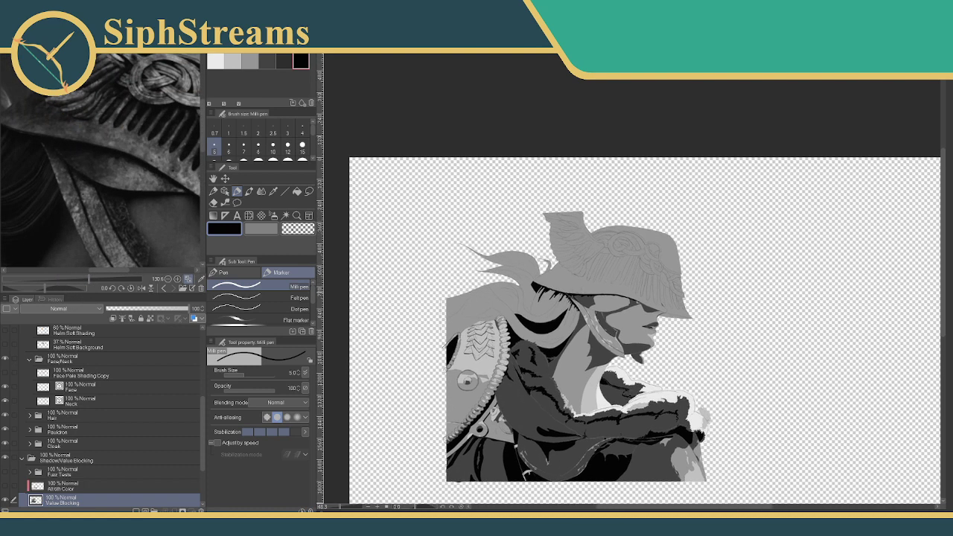
left_click_drag(341, 508, 355, 509)
left_click_drag(410, 410, 656, 213)
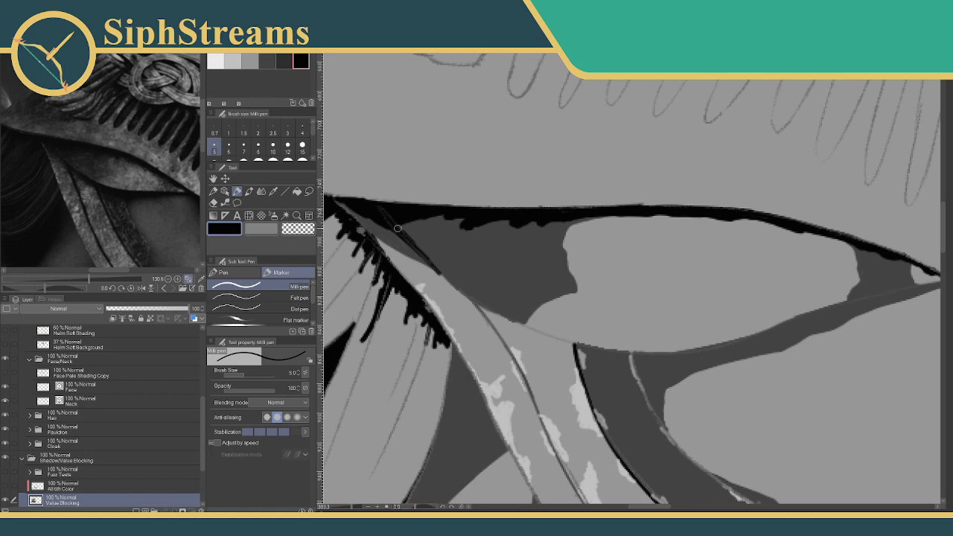
Step: Thicken the rear part of the brim shadow in black, evening out its jagged lower edge
mouse_move(409, 226)
left_mouse_down()
mouse_move(467, 223)
mouse_move(420, 222)
left_mouse_up()
mouse_move(528, 225)
left_mouse_down()
mouse_move(559, 218)
mouse_move(502, 219)
left_mouse_up()
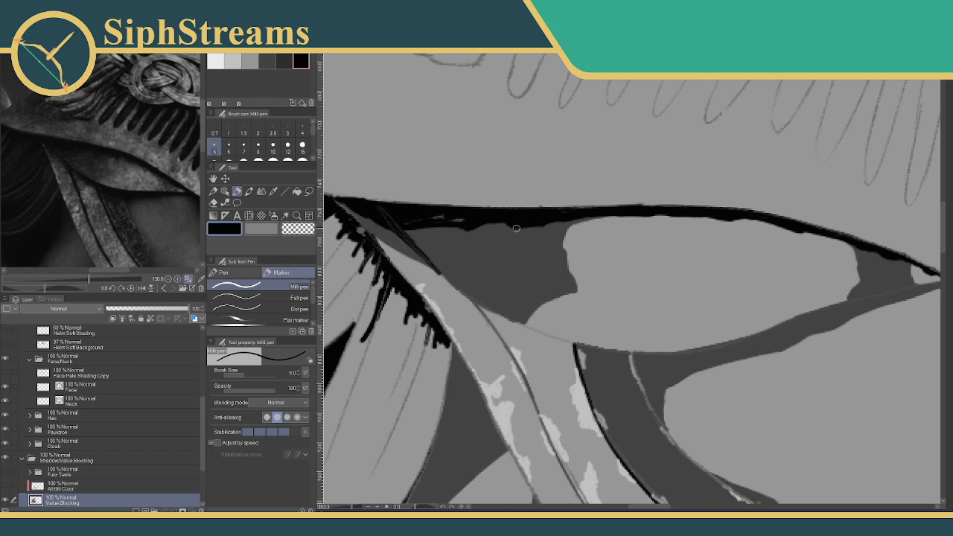
left_click_drag(469, 226, 410, 231)
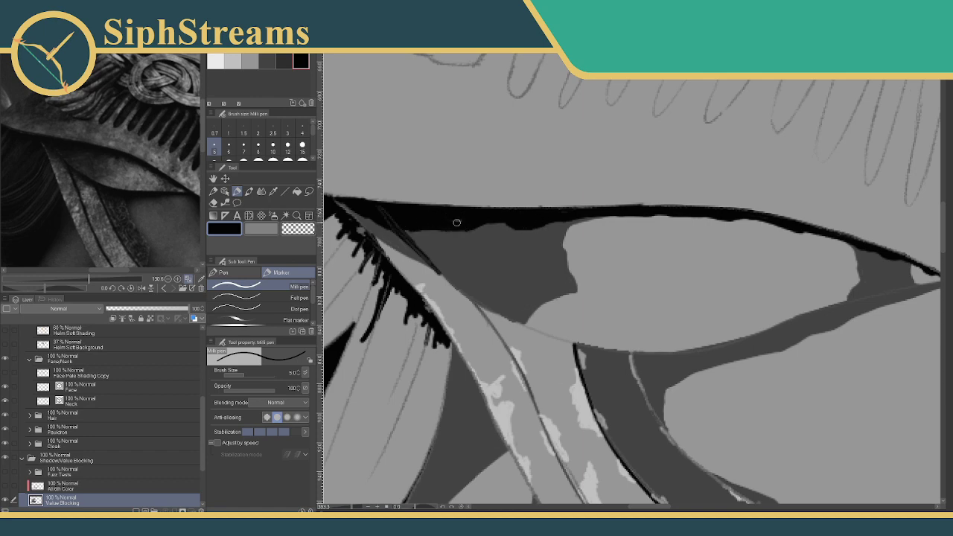
left_click_drag(655, 214, 545, 213)
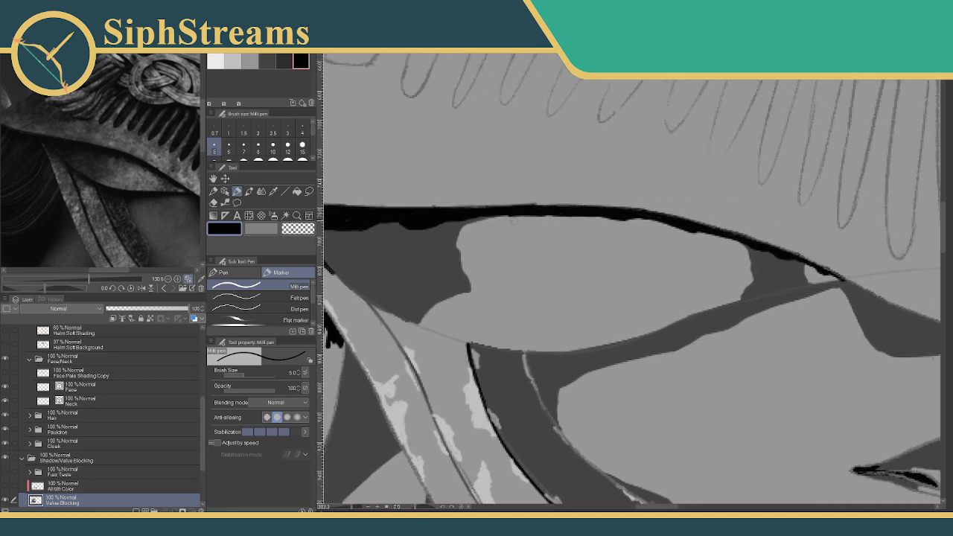
Step: Examine the brim shadow together with the hair, strap and face areas around it
scroll(559, 224, "left", 3)
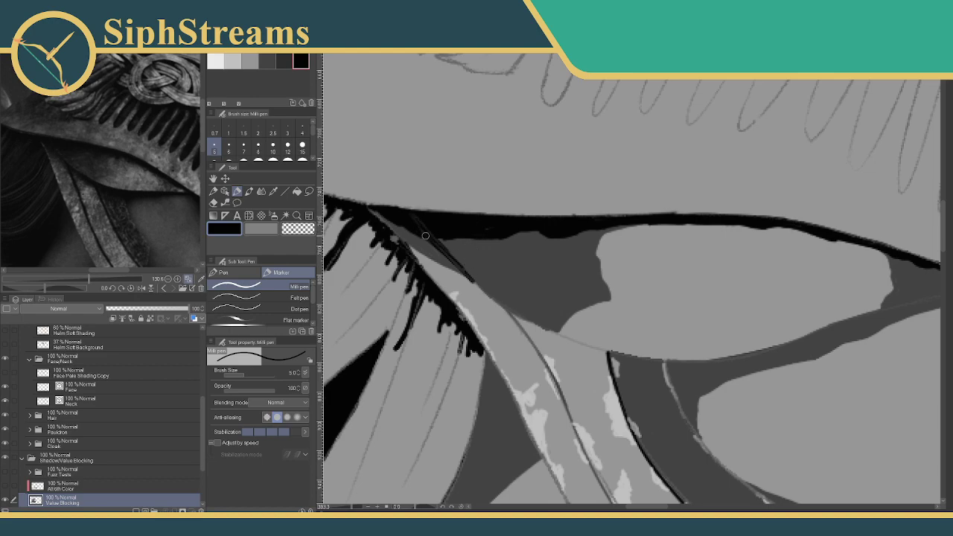
left_click_drag(350, 509, 343, 508)
key("ctrl+plus")
key("ctrl+plus")
key("ctrl+plus")
key("ctrl+plus")
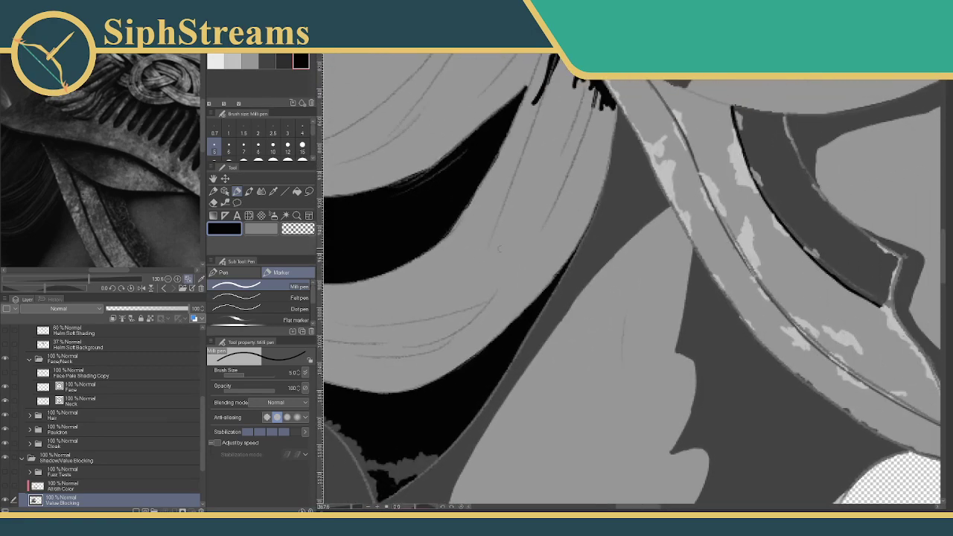
left_click_drag(500, 249, 266, 429)
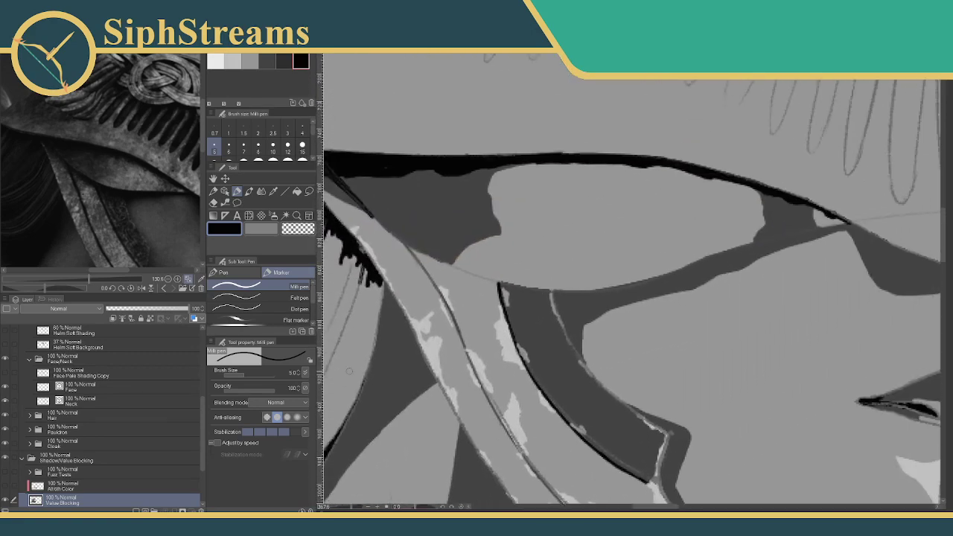
left_click_drag(599, 208, 533, 257)
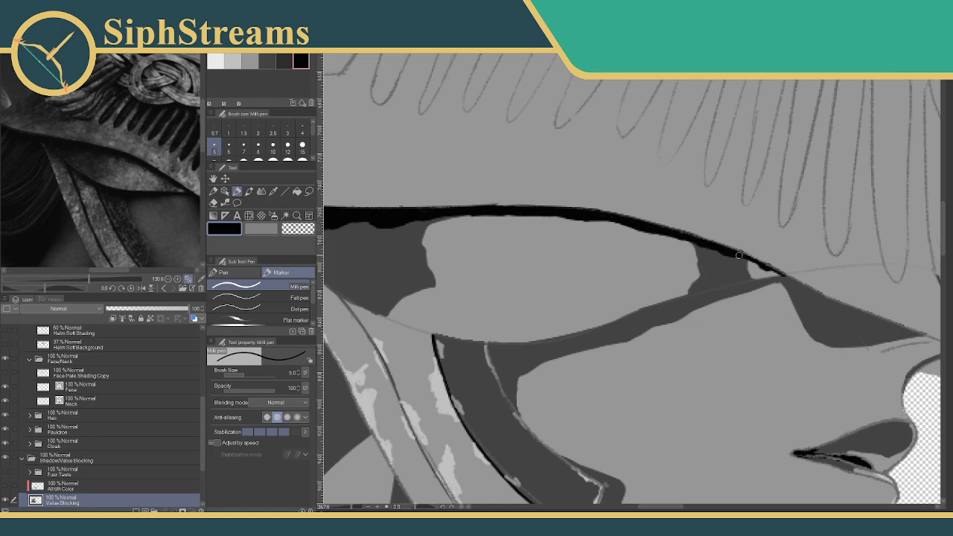
Step: Thicken the rear of the black shadow under the helmet brim and smooth its lower edge, following the reference
mouse_move(351, 507)
left_mouse_down()
mouse_move(339, 507)
mouse_move(353, 508)
left_mouse_up()
left_click_drag(149, 227, 133, 246)
left_click_drag(88, 280, 96, 278)
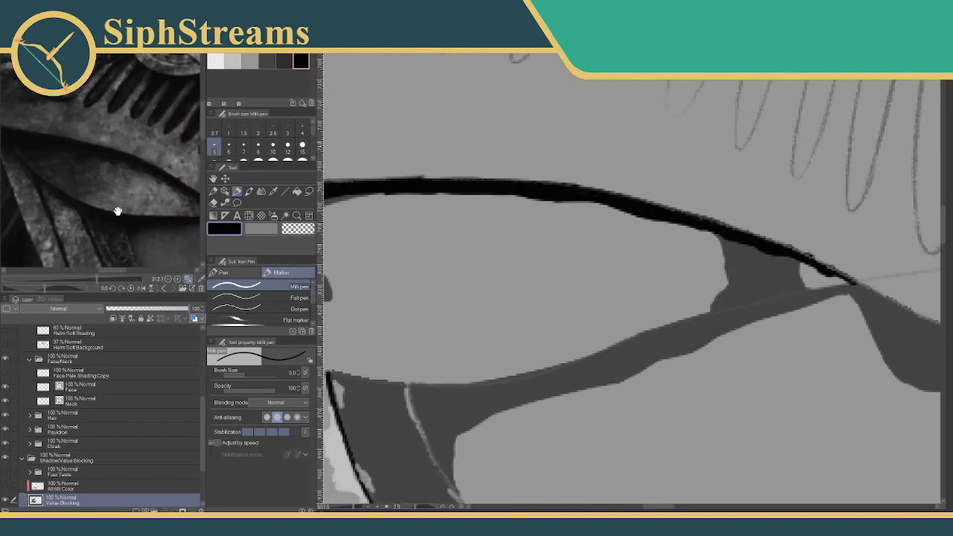
left_click_drag(119, 213, 171, 196)
left_click_drag(455, 236, 676, 217)
left_click_drag(594, 188, 692, 185)
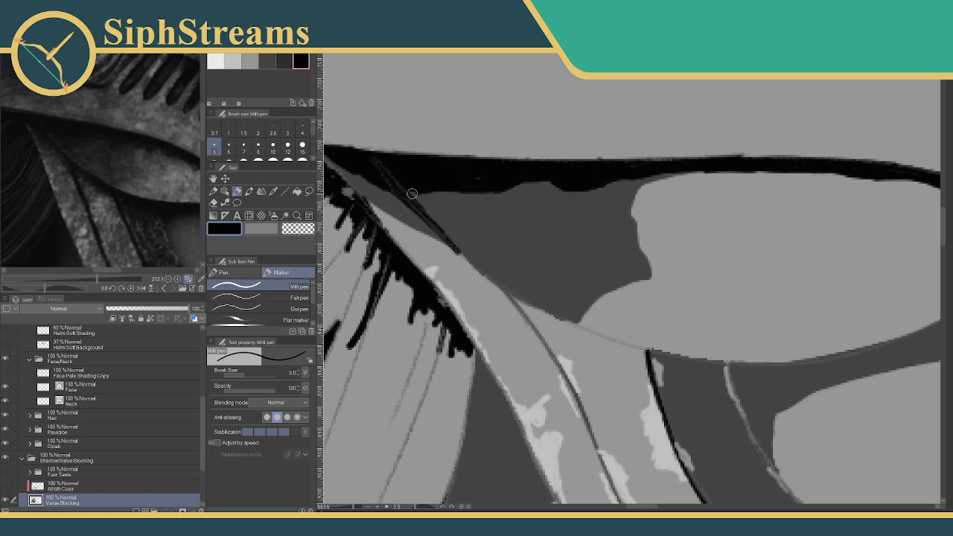
mouse_move(414, 198)
left_mouse_down()
mouse_move(558, 201)
mouse_move(749, 170)
left_mouse_up()
mouse_move(653, 178)
left_mouse_down()
mouse_move(592, 188)
mouse_move(669, 173)
mouse_move(511, 194)
left_mouse_up()
left_click_drag(415, 197, 451, 204)
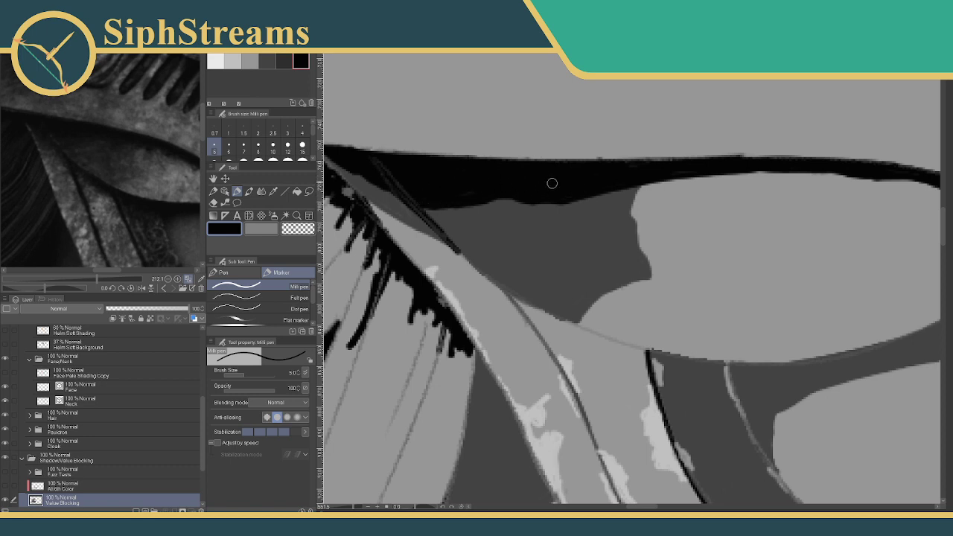
Step: Thicken the front end of the black brim shadow over the dark grey patch, tapering it to the front point
left_click_drag(342, 507, 343, 508)
key("ctrl+plus")
key("ctrl+plus")
key("ctrl+plus")
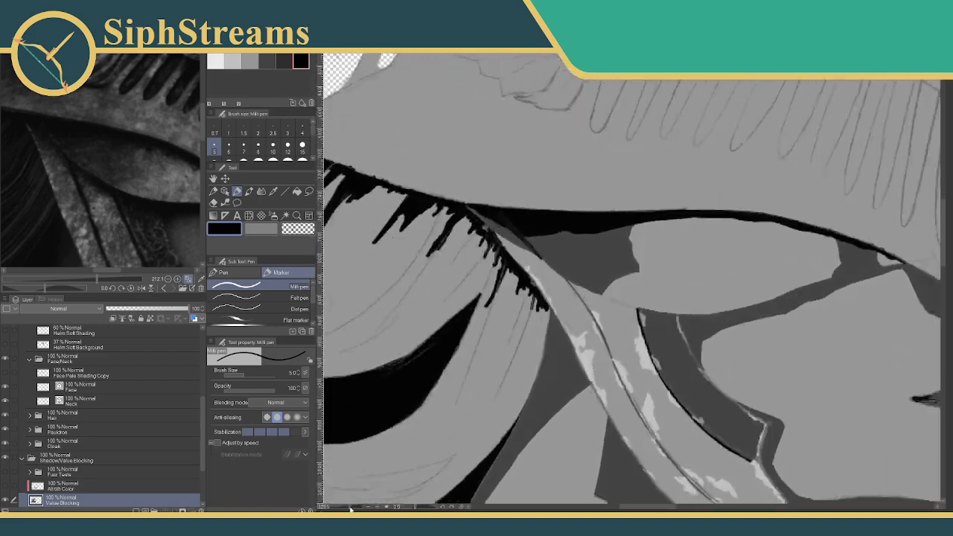
left_click_drag(675, 256, 528, 277)
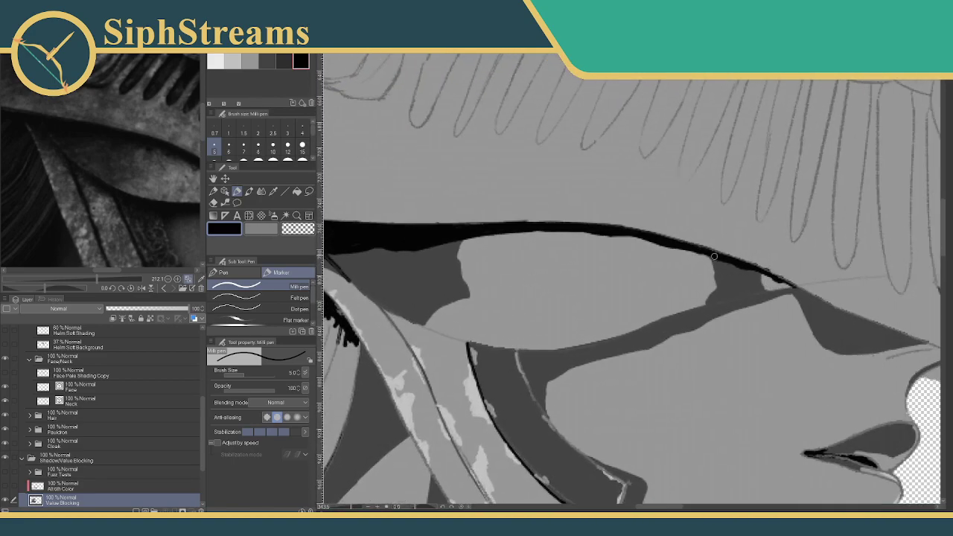
left_click_drag(130, 171, 117, 215)
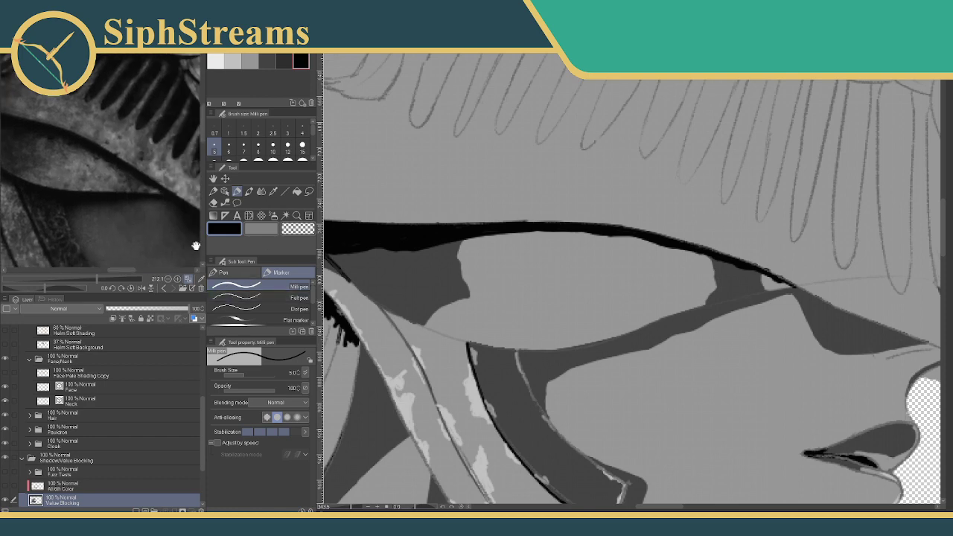
left_click_drag(573, 296, 485, 301)
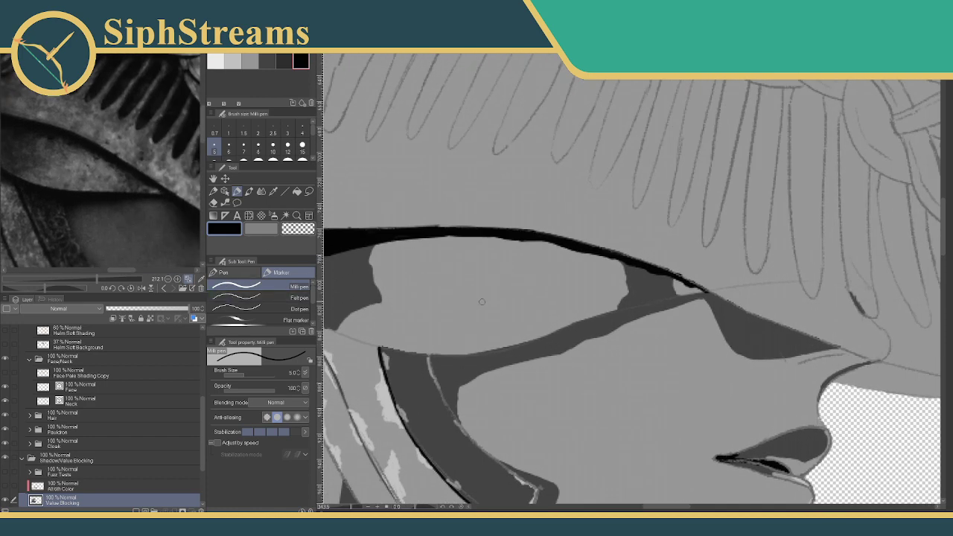
left_click_drag(353, 507, 357, 508)
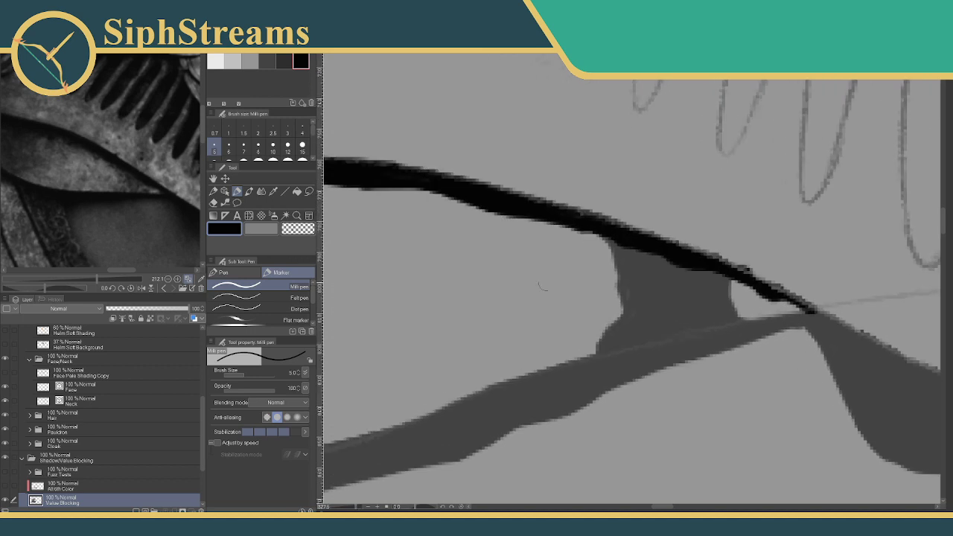
mouse_move(534, 213)
left_mouse_down()
mouse_move(695, 283)
mouse_move(786, 300)
left_mouse_up()
left_click_drag(691, 269, 734, 272)
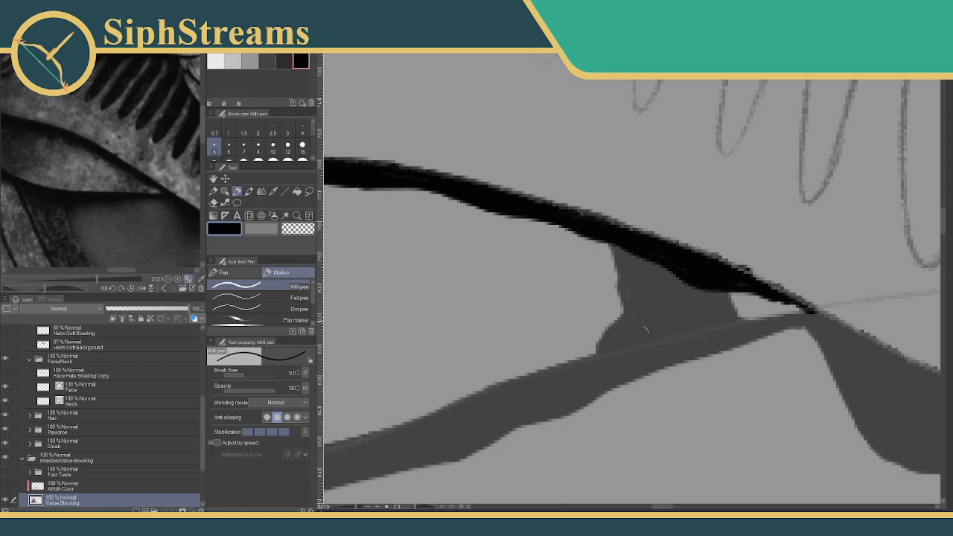
mouse_move(356, 507)
left_mouse_down()
mouse_move(343, 507)
mouse_move(358, 507)
left_mouse_up()
left_click_drag(719, 296, 809, 313)
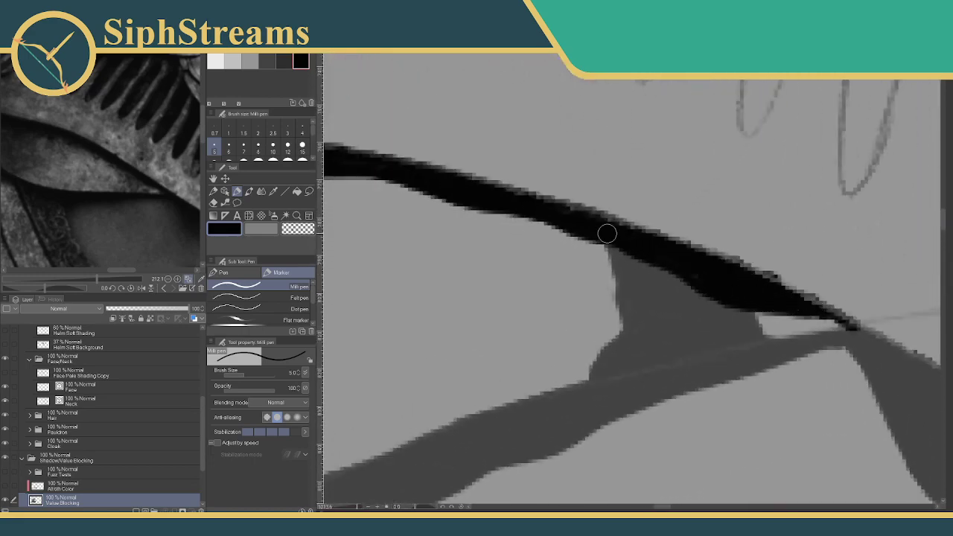
Step: Draw a black line through the dark grey band below the lens-shaped brim underside, from the strap's edge to the front point
mouse_move(354, 507)
left_mouse_down()
mouse_move(341, 508)
mouse_move(351, 507)
left_mouse_up()
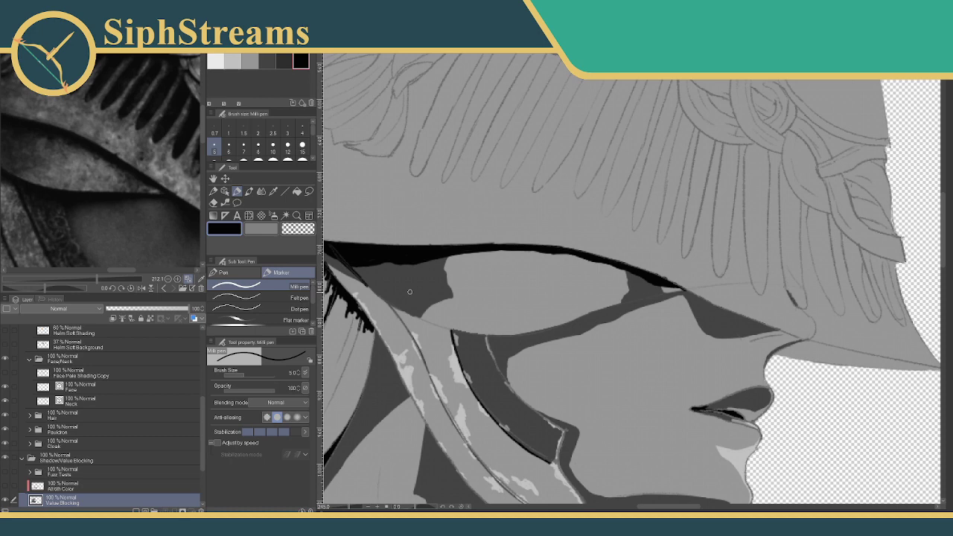
left_click_drag(112, 223, 177, 226)
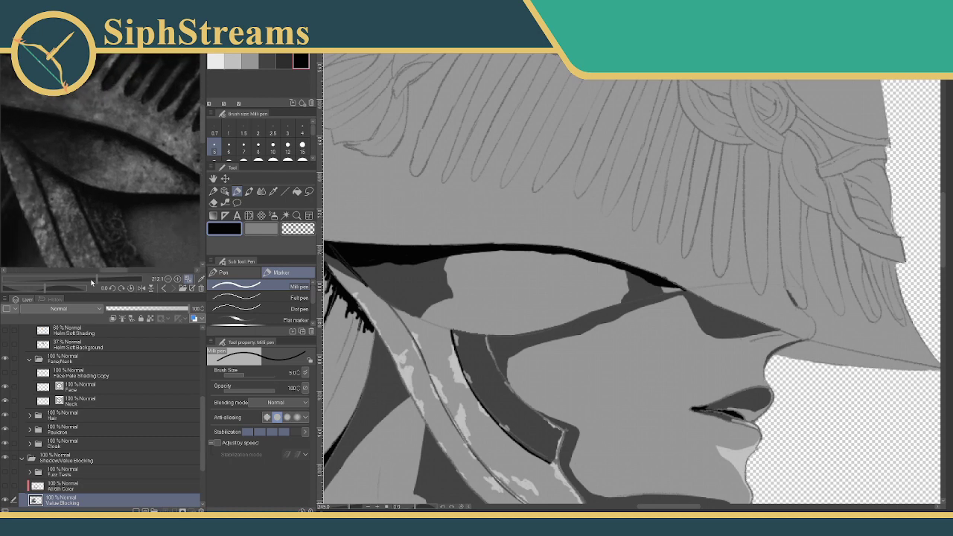
left_click_drag(351, 508, 356, 508)
left_click_drag(488, 349, 672, 224)
scroll(671, 224, "down", 1)
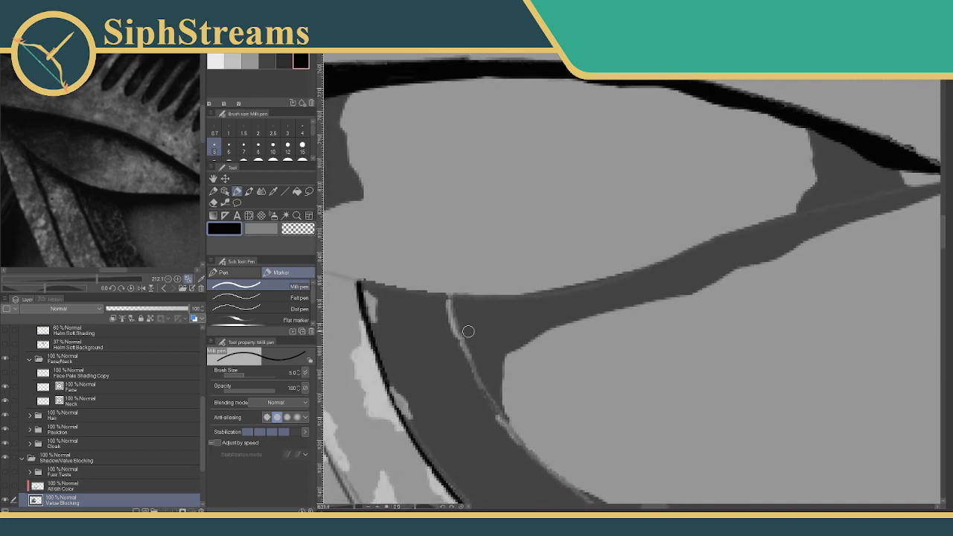
mouse_move(475, 359)
left_mouse_down()
mouse_move(501, 333)
mouse_move(565, 303)
mouse_move(647, 285)
mouse_move(750, 240)
mouse_move(682, 259)
left_mouse_up()
left_click_drag(145, 217, 87, 217)
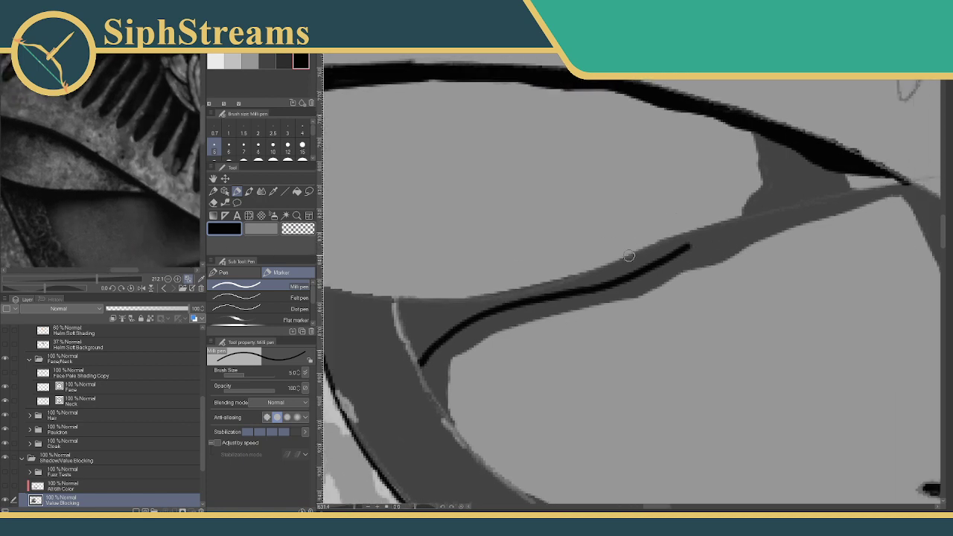
left_click_drag(685, 246, 897, 185)
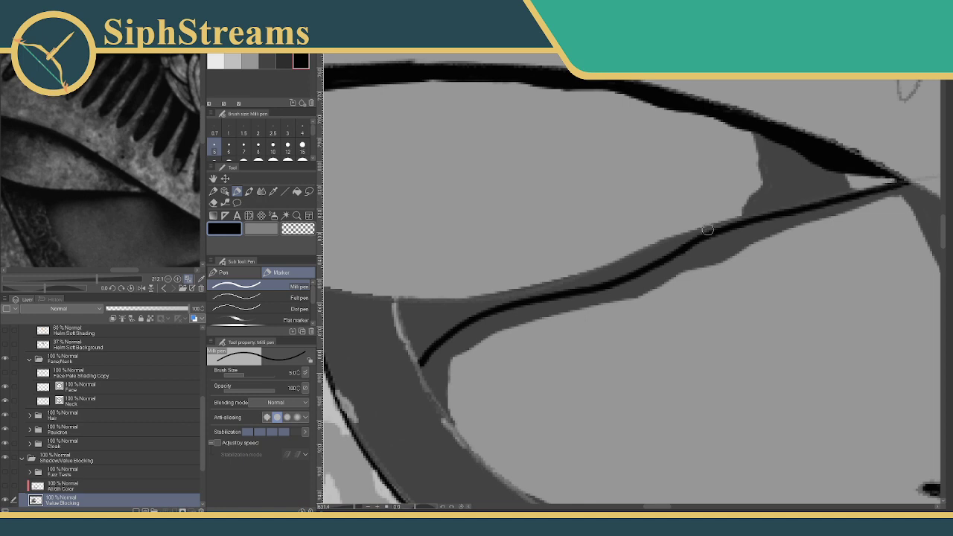
Step: Fill the upper part of the dark grey band with black, leaving a grey rim along its lower edge
left_click_drag(741, 219, 593, 277)
mouse_move(453, 294)
left_mouse_down()
mouse_move(707, 255)
mouse_move(750, 239)
left_mouse_up()
mouse_move(546, 276)
left_mouse_down()
mouse_move(558, 326)
mouse_move(546, 293)
mouse_move(558, 308)
mouse_move(560, 274)
mouse_move(578, 282)
mouse_move(633, 272)
mouse_move(595, 298)
mouse_move(563, 301)
left_mouse_up()
left_click_drag(680, 261, 769, 234)
left_click_drag(773, 237, 653, 284)
left_click_drag(737, 244, 626, 291)
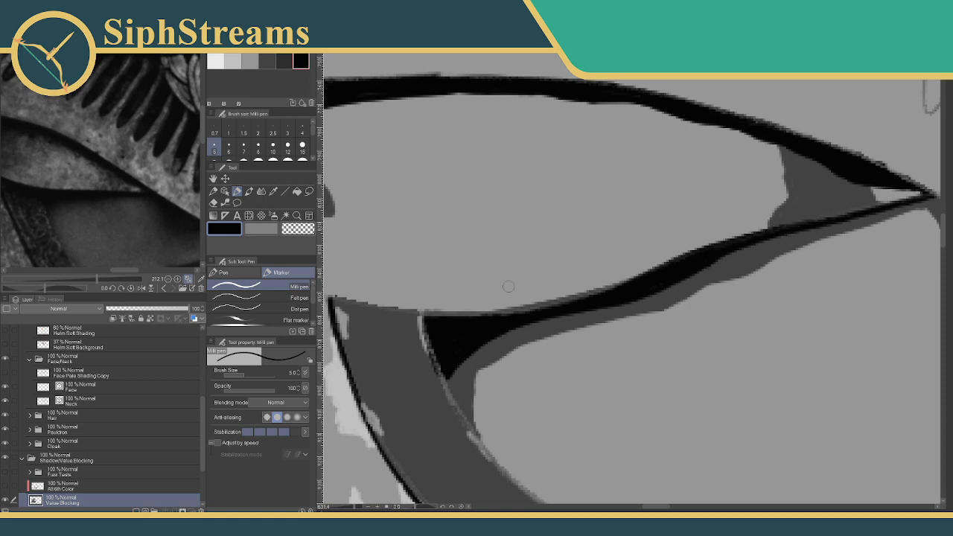
Step: Extend the black shadow across the top of the dark inner strap section, outlining and filling it as in the reference
scroll(559, 277, "left", 3)
scroll(618, 296, "left", 1)
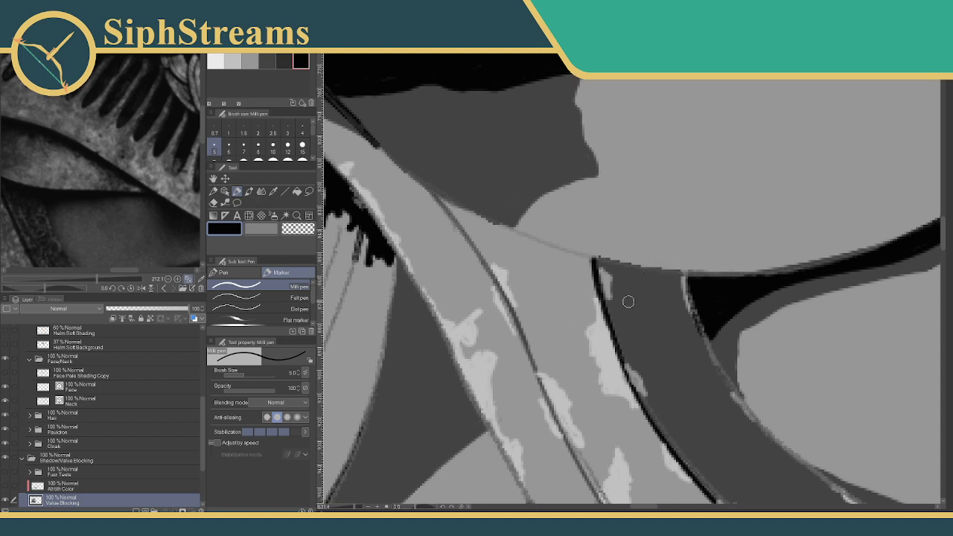
left_click_drag(96, 207, 95, 174)
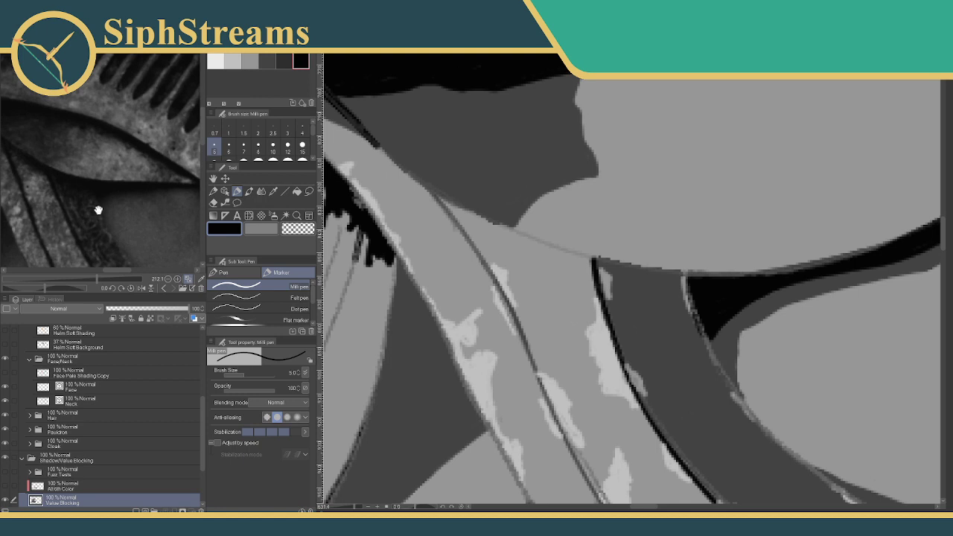
left_click_drag(97, 280, 107, 282)
left_click_drag(97, 230, 85, 212)
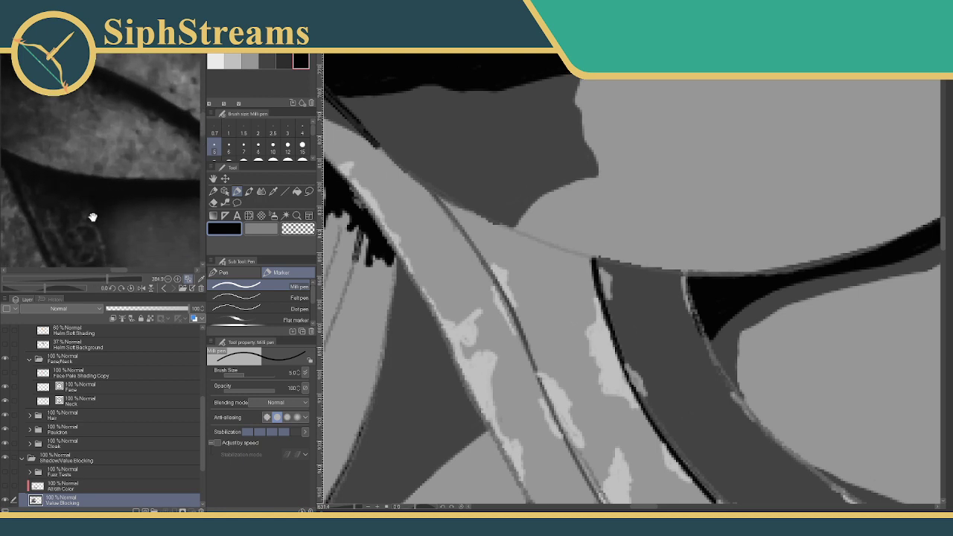
left_click_drag(606, 287, 548, 238)
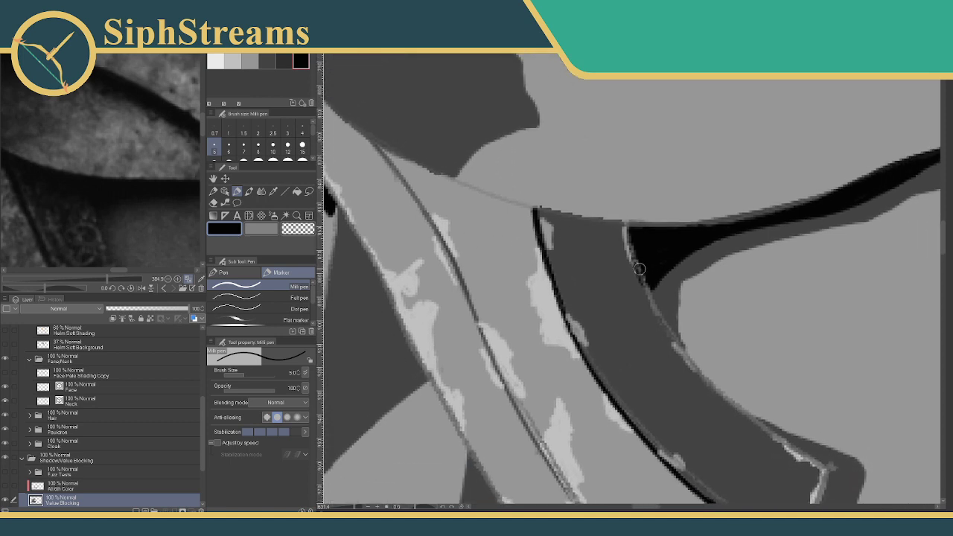
mouse_move(637, 268)
left_mouse_down()
mouse_move(560, 238)
mouse_move(540, 214)
mouse_move(629, 223)
left_mouse_up()
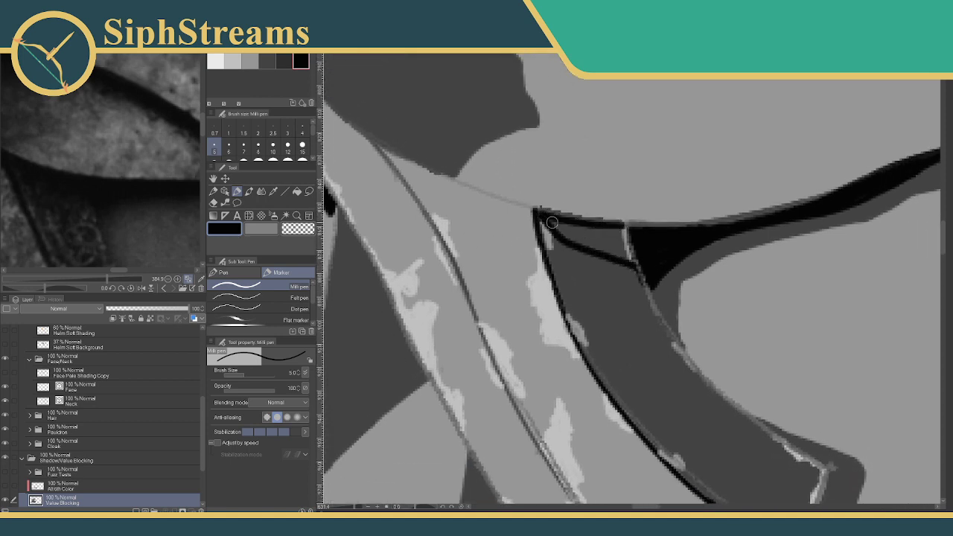
mouse_move(556, 223)
left_mouse_down()
mouse_move(628, 241)
mouse_move(618, 251)
left_mouse_up()
Step: Continue the black shadow as a thin line along the underside's lower edge, over the light part of the strap
left_click_drag(88, 220, 182, 243)
left_click_drag(456, 221, 595, 330)
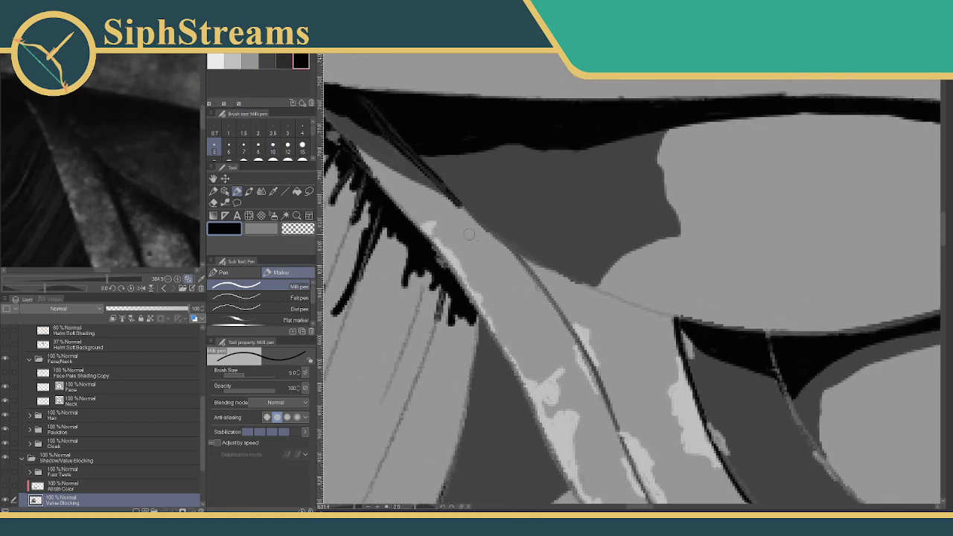
left_click_drag(694, 328, 515, 262)
left_click(284, 61)
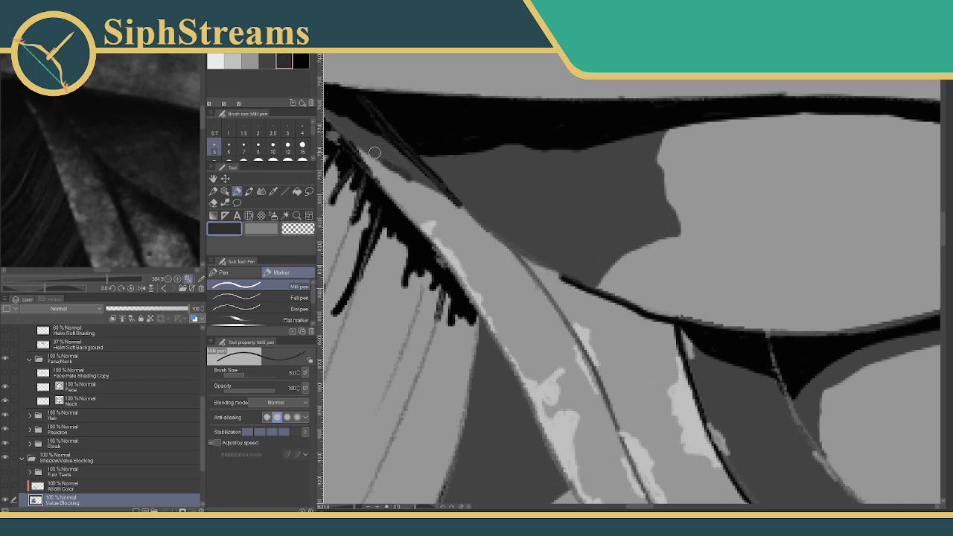
key("ctrl+z")
key("ctrl+z")
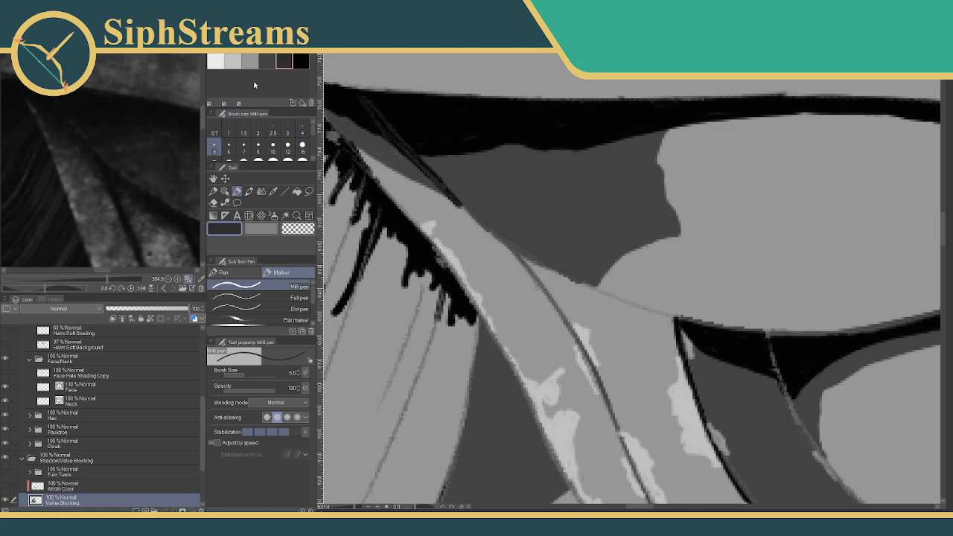
Step: Restore the thin black line and paint dark grey along the strap's upper edge, blending it into the line
left_click(268, 63)
key("ctrl+y")
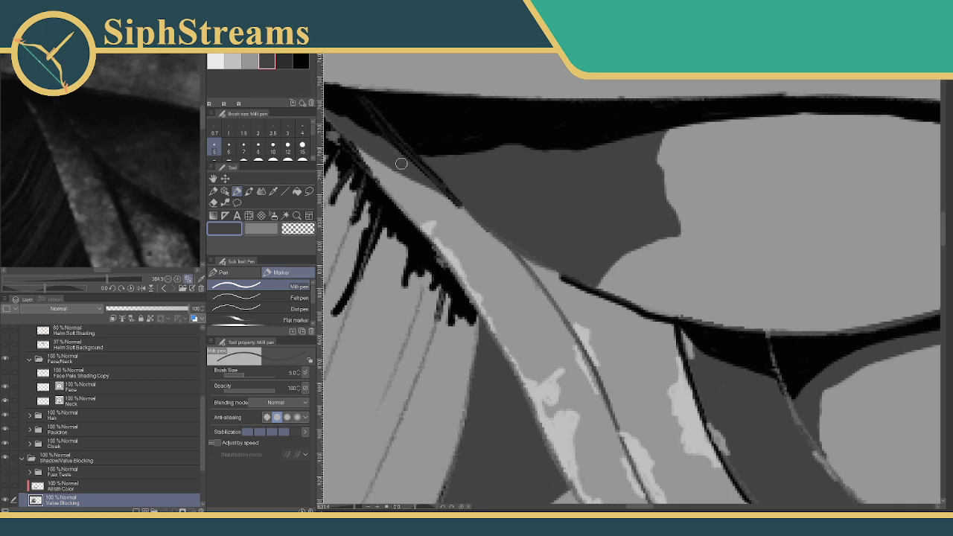
mouse_move(399, 168)
left_mouse_down()
mouse_move(502, 250)
mouse_move(672, 329)
mouse_move(613, 299)
left_mouse_up()
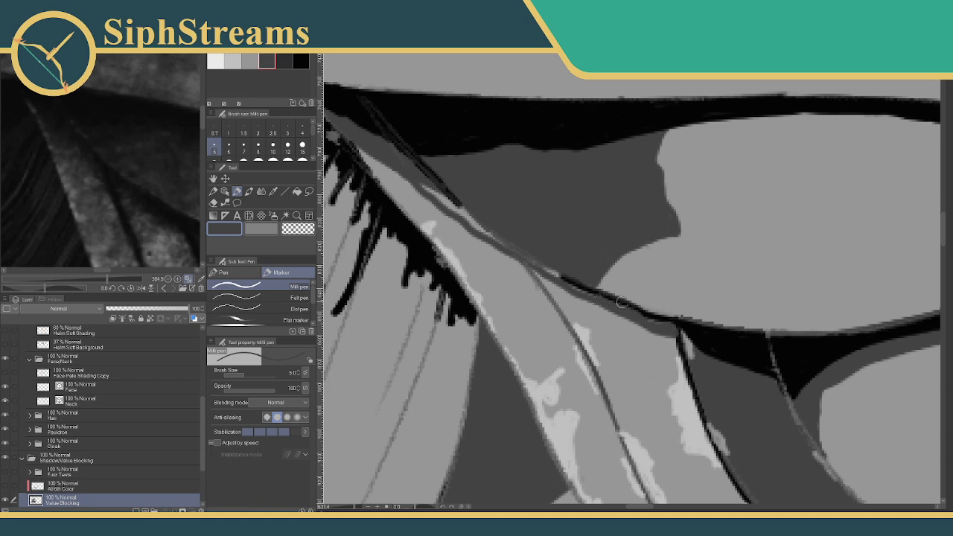
mouse_move(652, 323)
left_mouse_down()
mouse_move(550, 281)
mouse_move(573, 287)
left_mouse_up()
left_click_drag(586, 297, 542, 273)
mouse_move(583, 296)
left_mouse_down()
mouse_move(432, 187)
mouse_move(465, 214)
mouse_move(433, 203)
mouse_move(483, 234)
left_mouse_up()
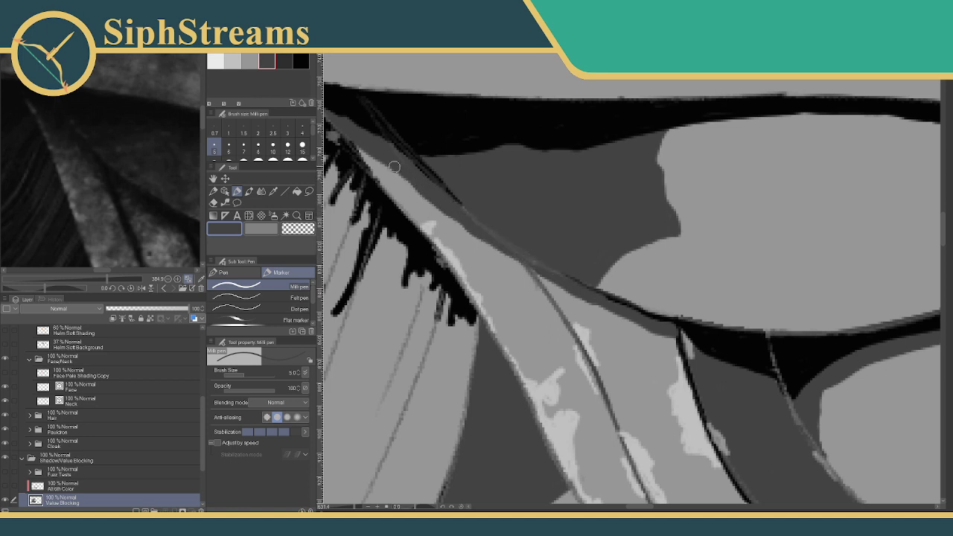
Step: Extend the dark grey shadow further across the mid-grey patch of the helmet's underside, outlining a wavy edge and filling behind it
left_click_drag(356, 506, 343, 495)
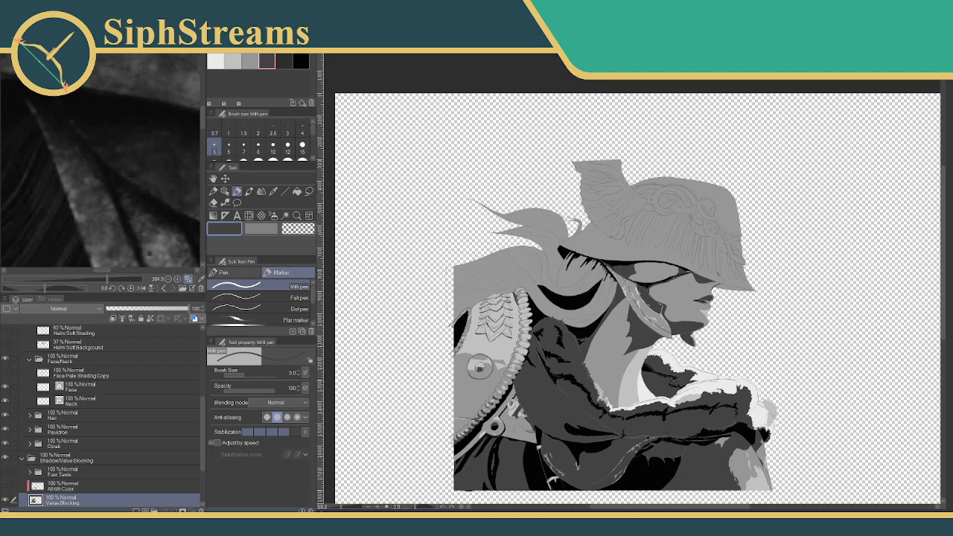
left_click_drag(107, 279, 79, 286)
left_click_drag(80, 285, 93, 275)
left_click_drag(98, 206, 64, 195)
left_click_drag(342, 509, 349, 509)
left_click_drag(636, 249, 508, 250)
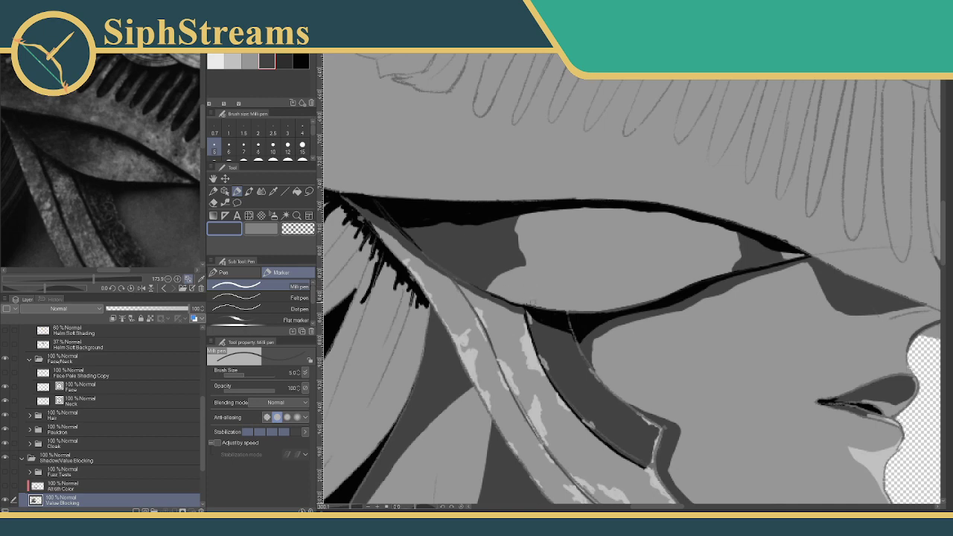
mouse_move(526, 304)
left_mouse_down()
mouse_move(569, 275)
mouse_move(586, 212)
left_mouse_up()
key("ctrl+z")
mouse_move(527, 304)
left_mouse_down()
mouse_move(570, 270)
mouse_move(559, 239)
mouse_move(617, 210)
left_mouse_up()
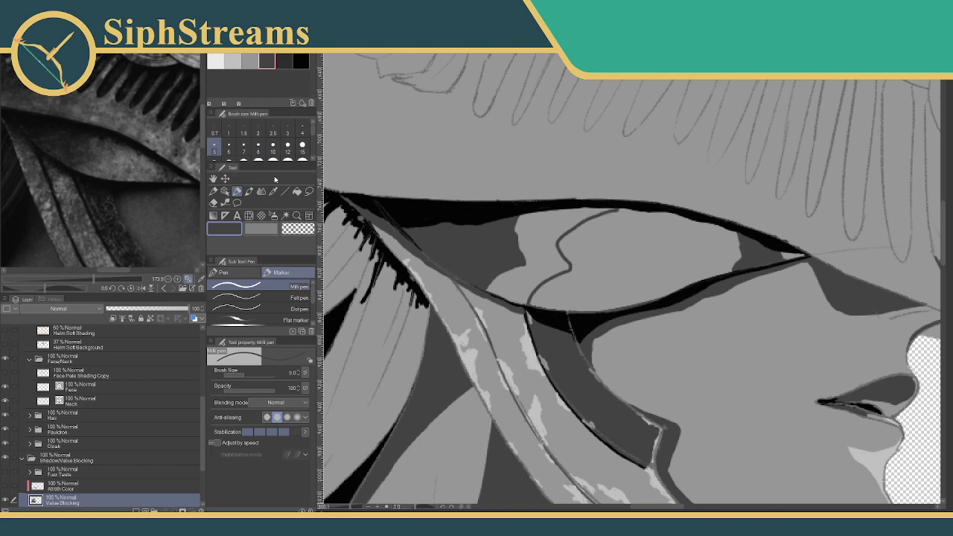
left_click(297, 191)
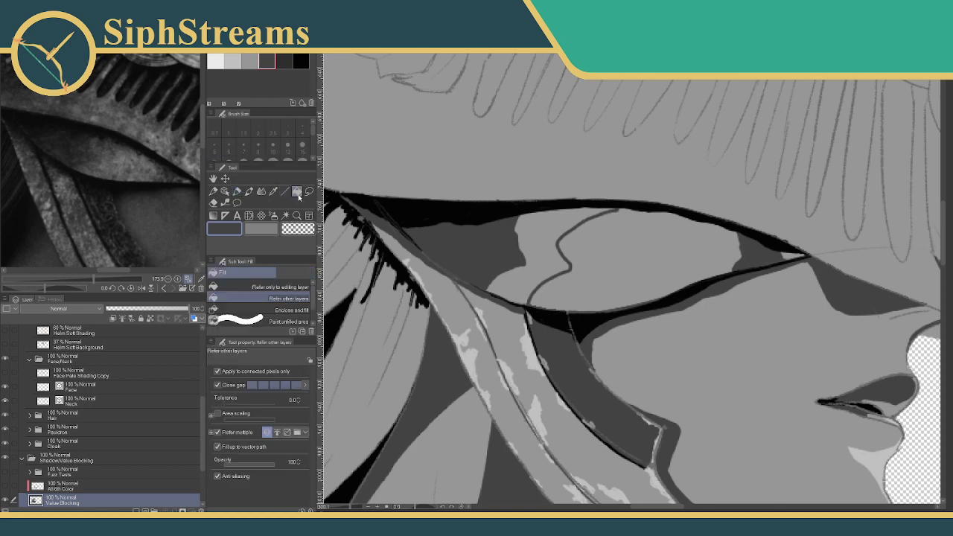
left_click(546, 231)
left_click(495, 266)
left_click(237, 190)
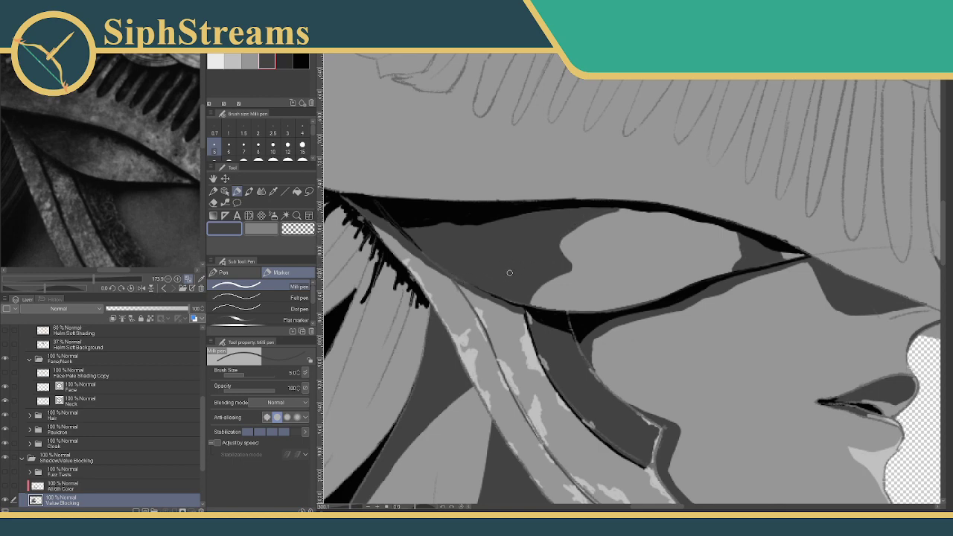
Step: Paint a solid black shadow along the upper edge of the dark grey patch beneath the front brim, above the nose
left_click_drag(351, 508, 345, 507)
left_click_drag(633, 283, 562, 340)
left_click_drag(164, 173, 132, 147)
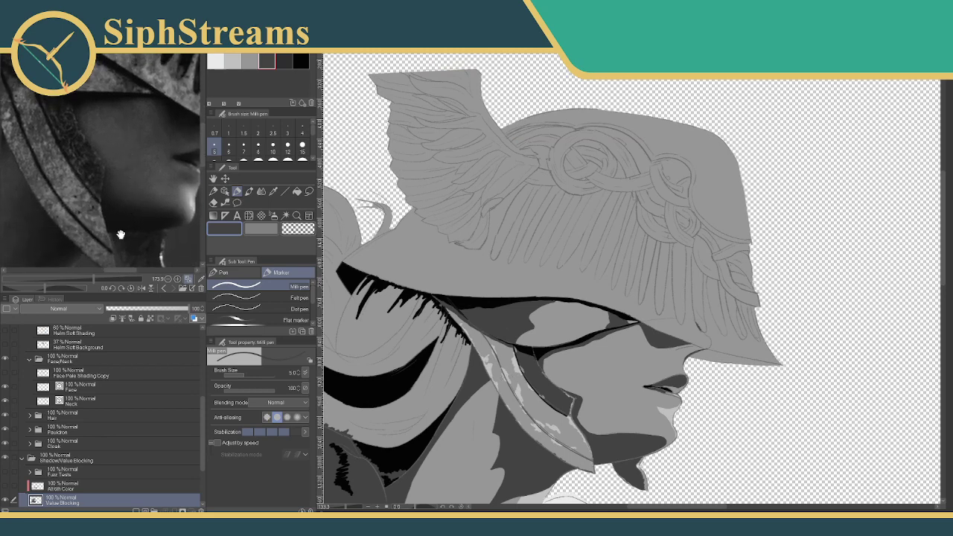
left_click_drag(348, 507, 353, 508)
mouse_move(502, 439)
left_mouse_down()
mouse_move(552, 303)
mouse_move(576, 286)
mouse_move(535, 252)
mouse_move(586, 270)
mouse_move(555, 259)
mouse_move(593, 302)
mouse_move(591, 277)
mouse_move(560, 265)
mouse_move(594, 288)
left_mouse_up()
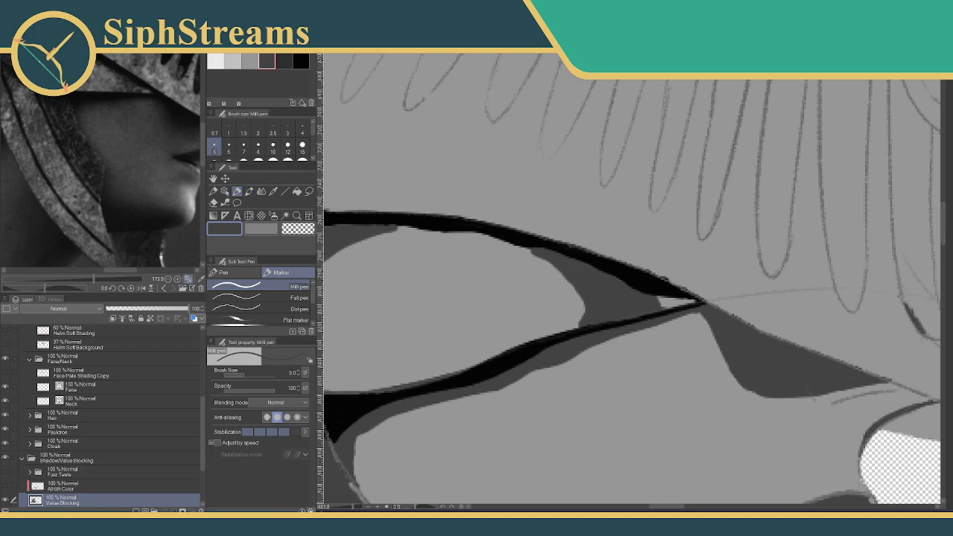
left_click_drag(352, 510, 344, 508)
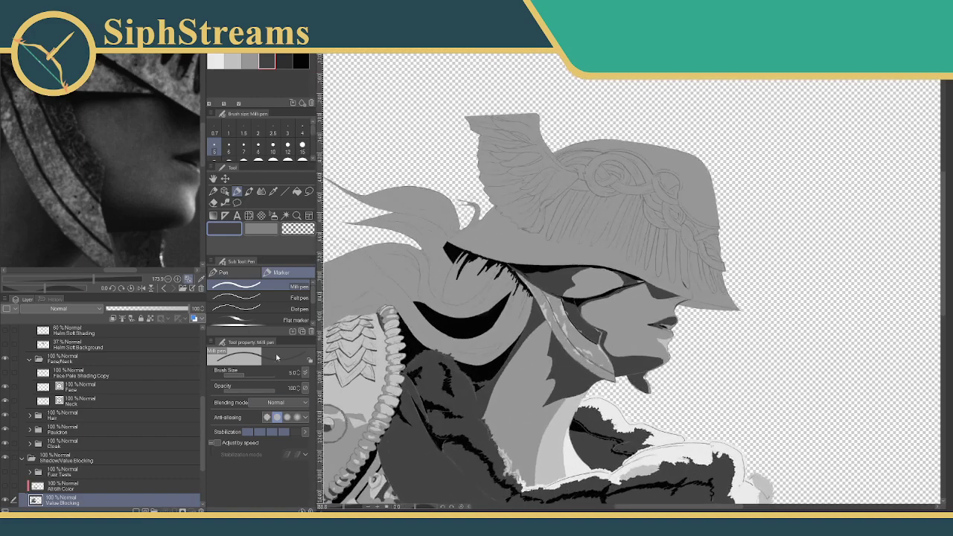
left_click_drag(178, 200, 128, 251)
left_click_drag(343, 508, 354, 507)
left_click_drag(504, 330, 242, 226)
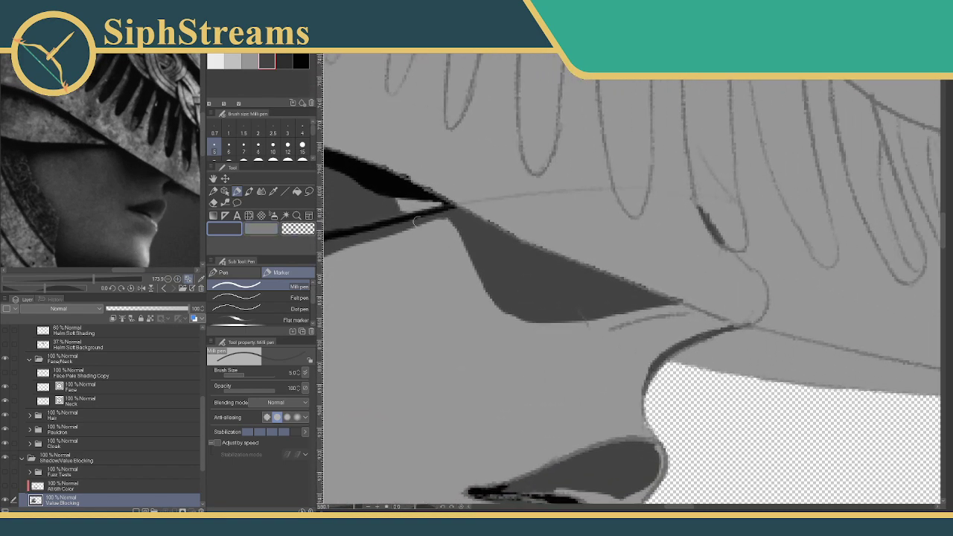
left_click(302, 62)
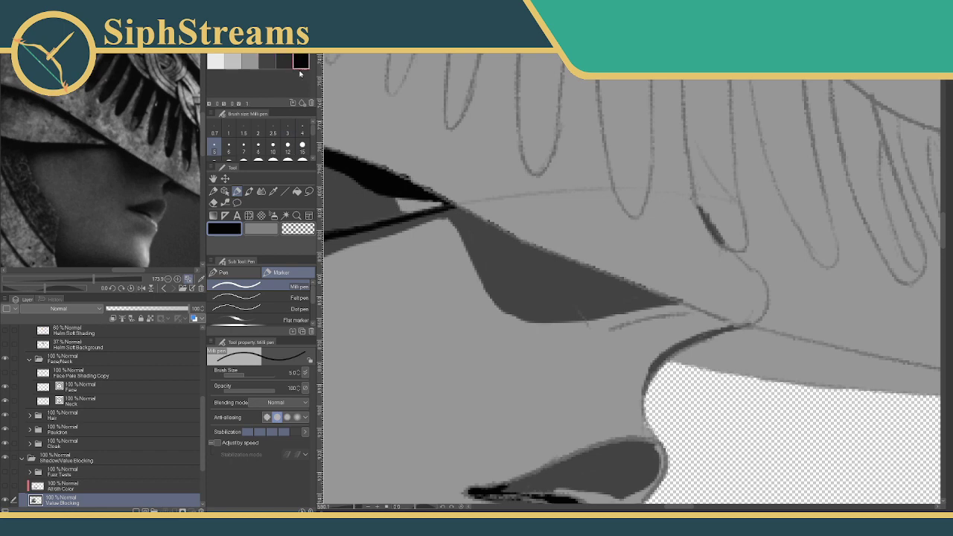
mouse_move(451, 207)
left_mouse_down()
mouse_move(536, 280)
mouse_move(580, 271)
mouse_move(613, 278)
mouse_move(559, 271)
left_mouse_up()
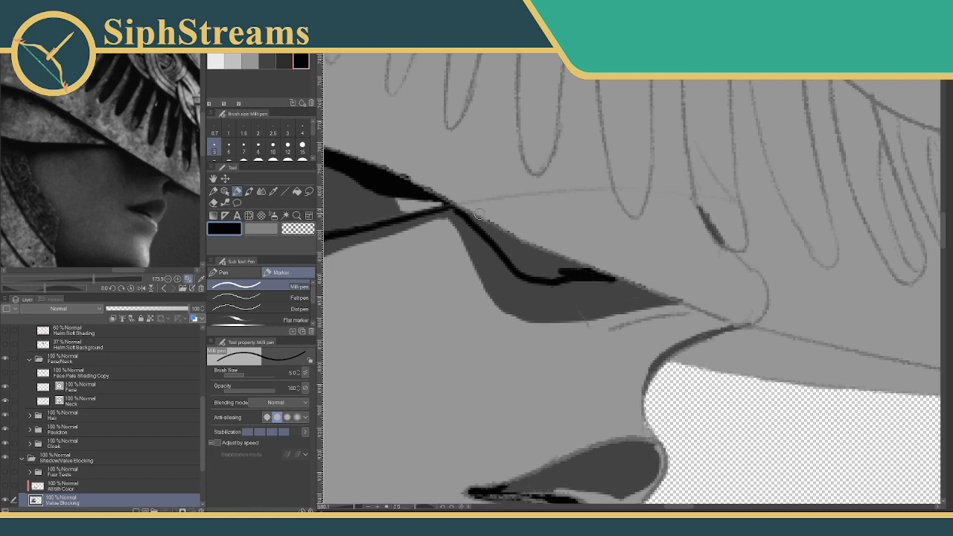
left_click_drag(466, 213, 601, 277)
mouse_move(482, 228)
left_mouse_down()
mouse_move(511, 262)
mouse_move(511, 248)
mouse_move(525, 266)
mouse_move(542, 256)
mouse_move(548, 275)
mouse_move(580, 271)
mouse_move(528, 254)
mouse_move(535, 262)
mouse_move(477, 224)
left_mouse_up()
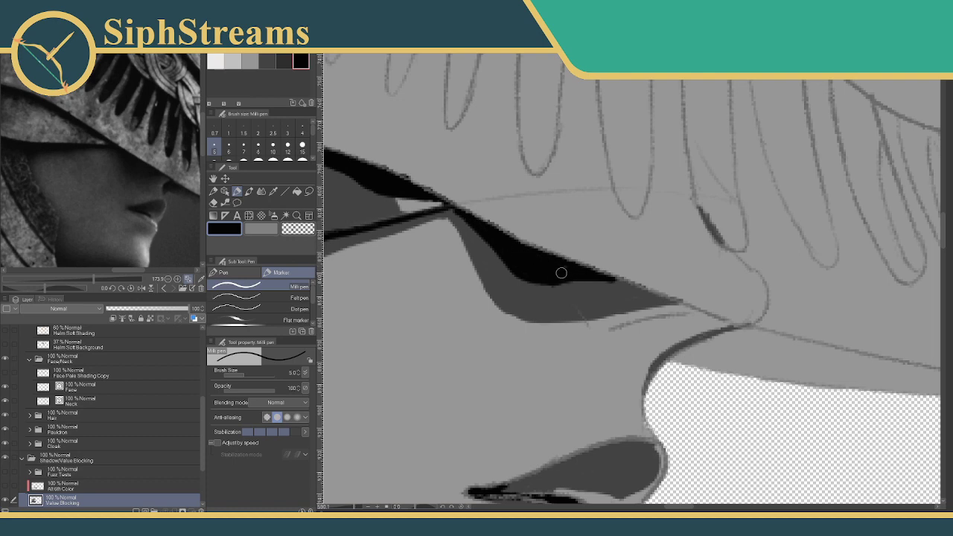
Step: Fill the underside of the brim tip in front of the nose with dark grey
left_click_drag(595, 275, 468, 247)
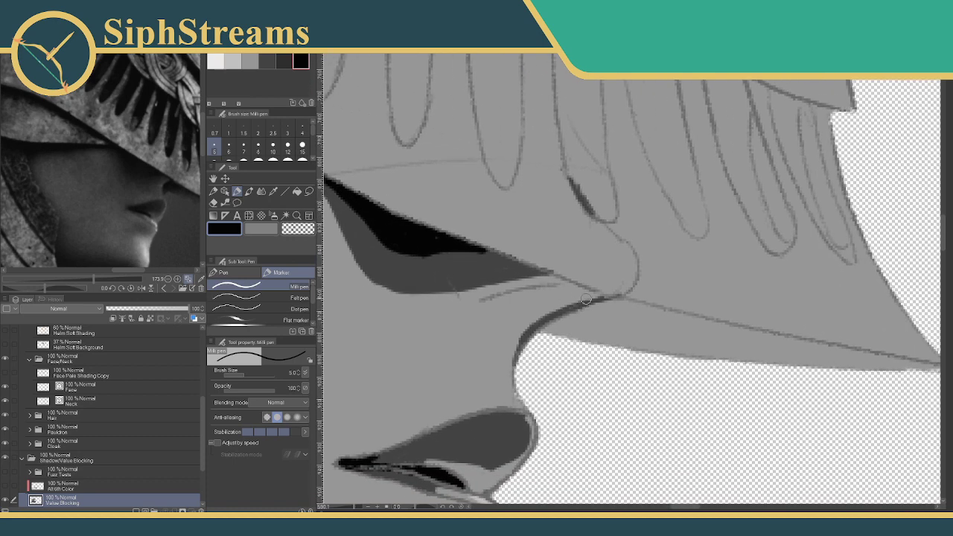
left_click(201, 204)
left_click_drag(148, 158, 152, 260)
left_click_drag(149, 181, 94, 243)
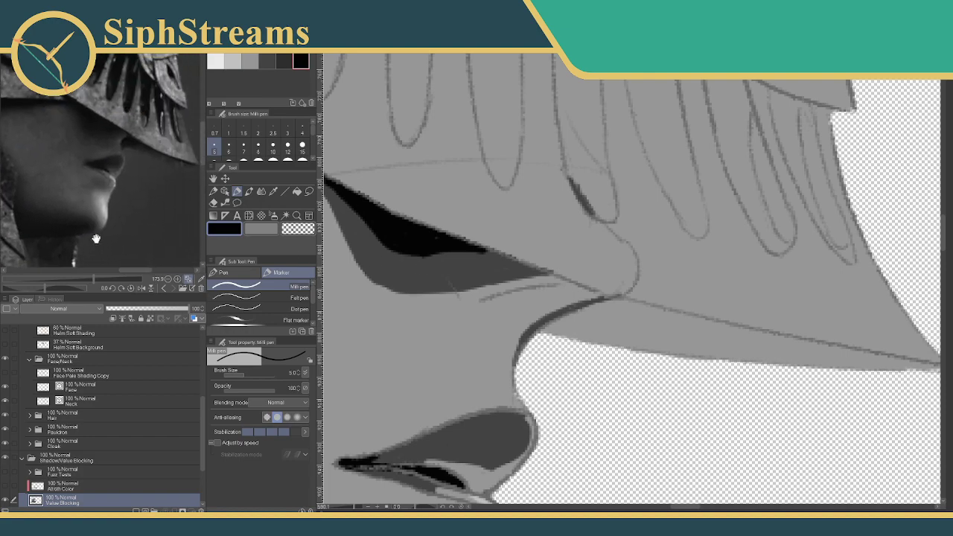
left_click_drag(151, 197, 143, 210)
left_click_drag(613, 262, 526, 209)
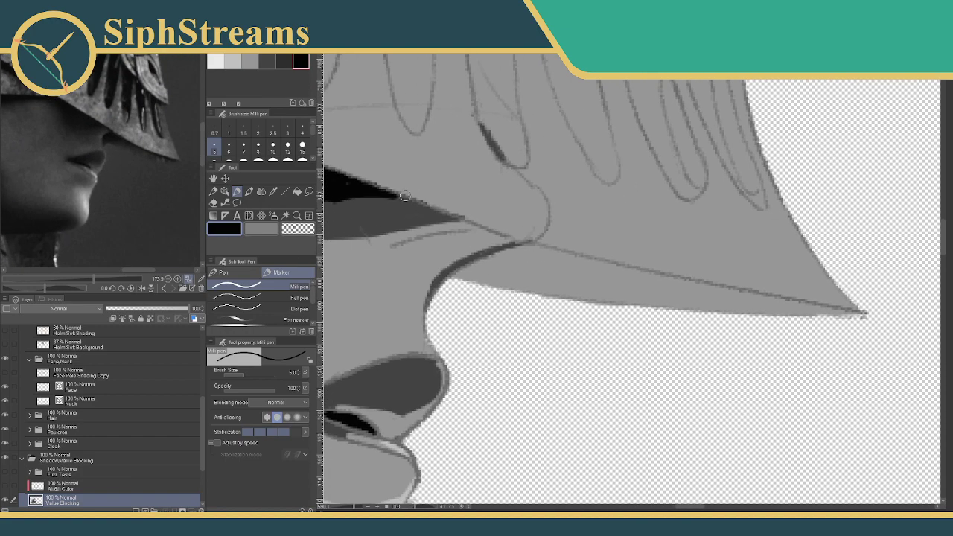
left_click(273, 63)
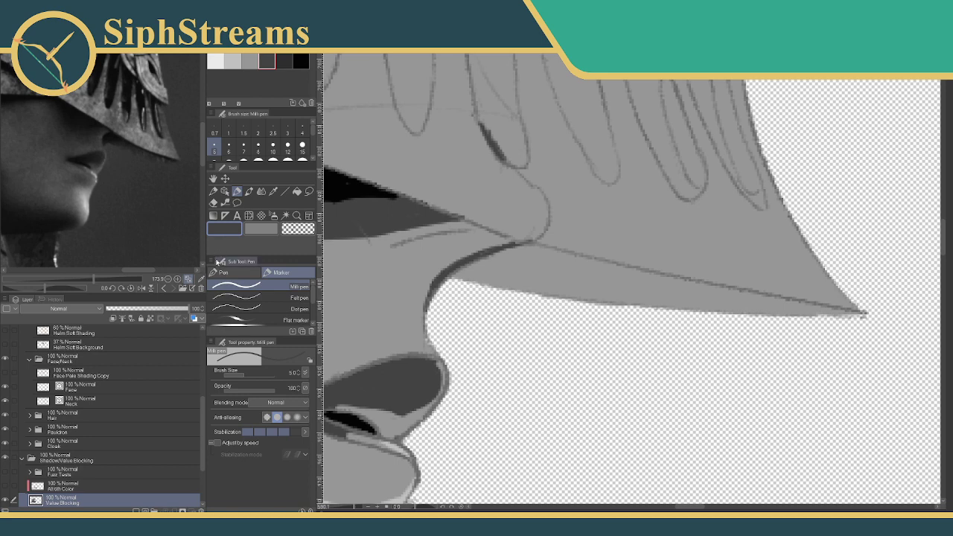
left_click_drag(83, 280, 105, 313)
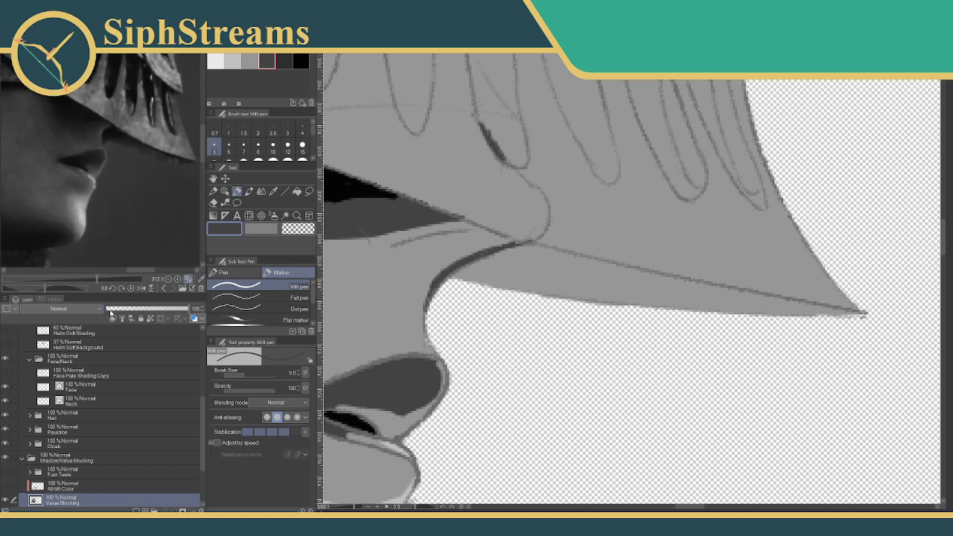
left_click(296, 191)
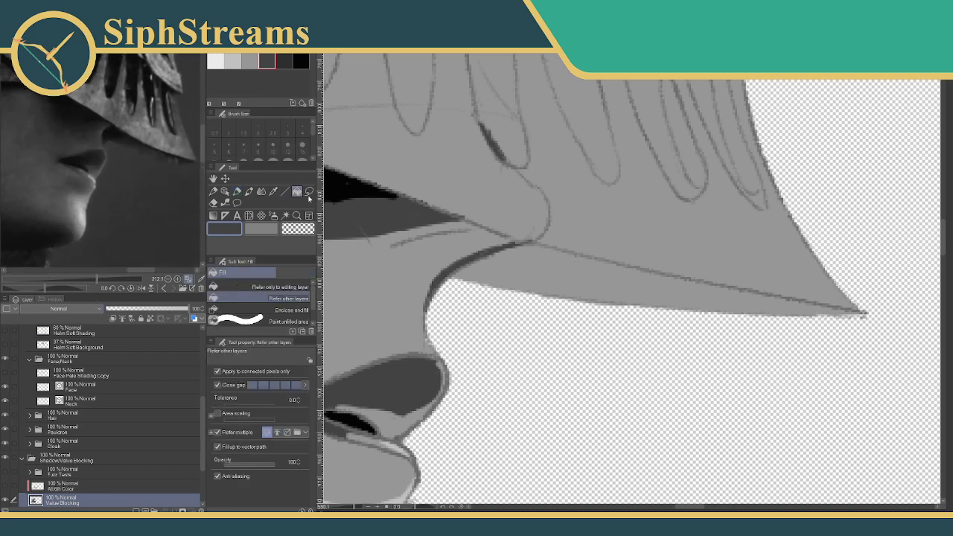
left_click(513, 264)
Step: Paint black over the inner end of the brim tip's underside, next to the nose
left_click(302, 62)
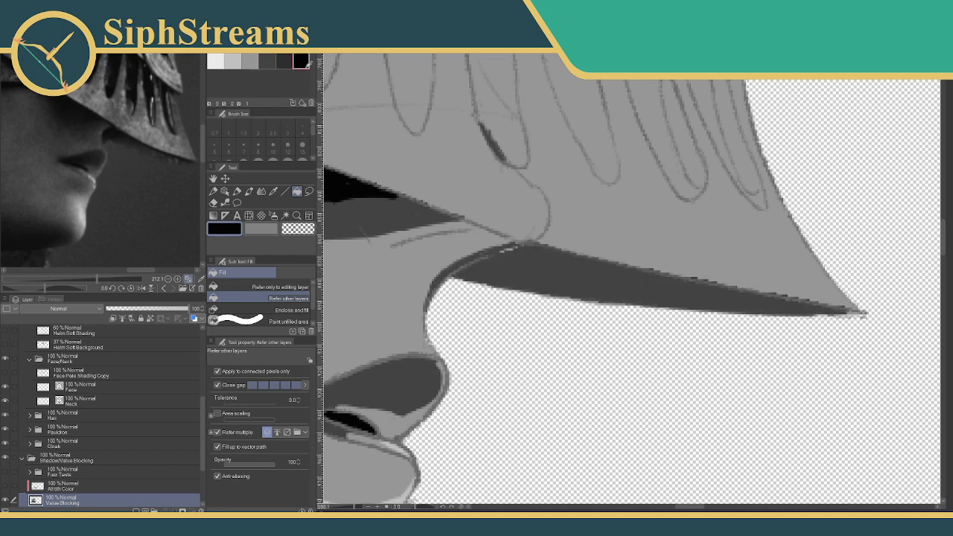
left_click(237, 191)
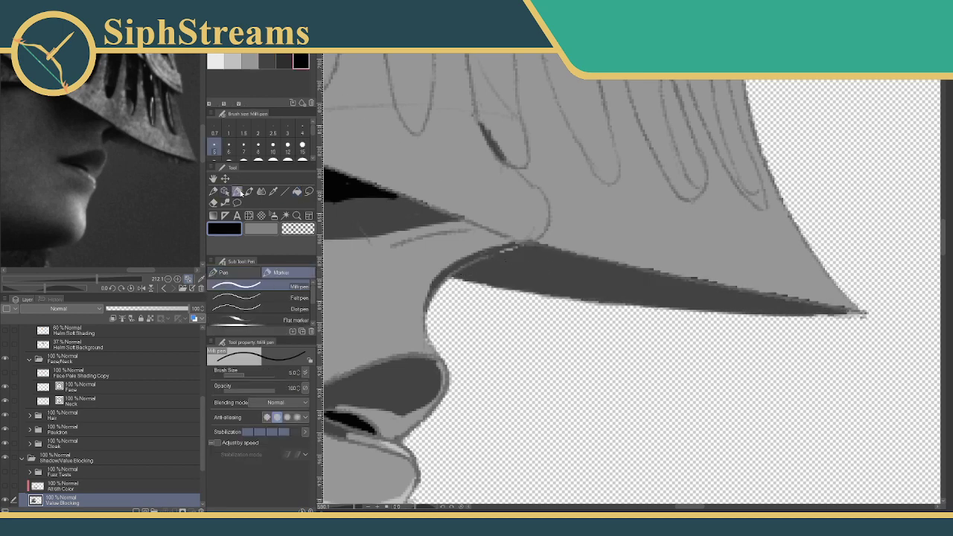
mouse_move(456, 277)
left_mouse_down()
mouse_move(567, 256)
mouse_move(522, 248)
mouse_move(467, 270)
mouse_move(525, 254)
mouse_move(507, 269)
left_mouse_up()
Step: Check the full reference, and fill the dark pointed shape below the chin with mid grey
left_click_drag(354, 511, 340, 510)
left_click_drag(352, 460, 367, 426)
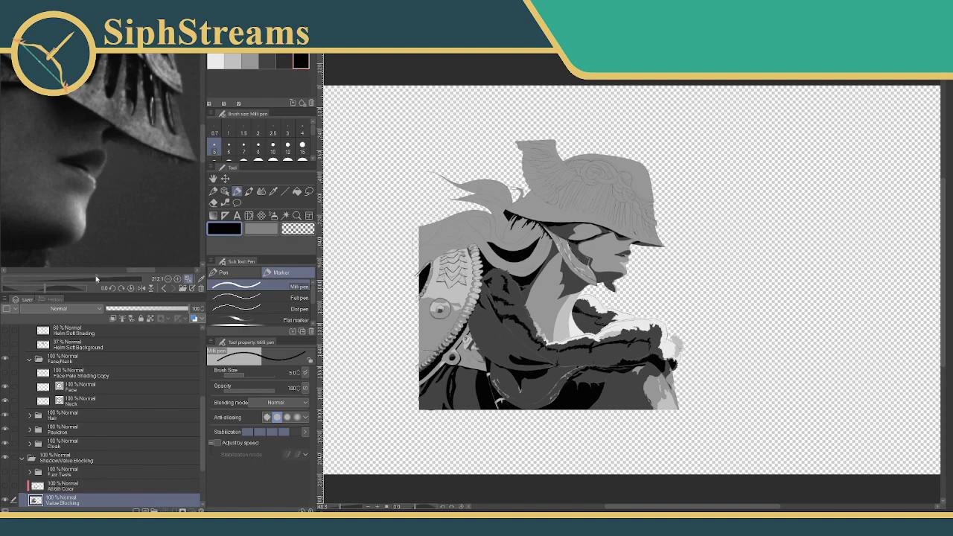
scroll(136, 192, "down", 5)
left_click_drag(136, 191, 132, 203)
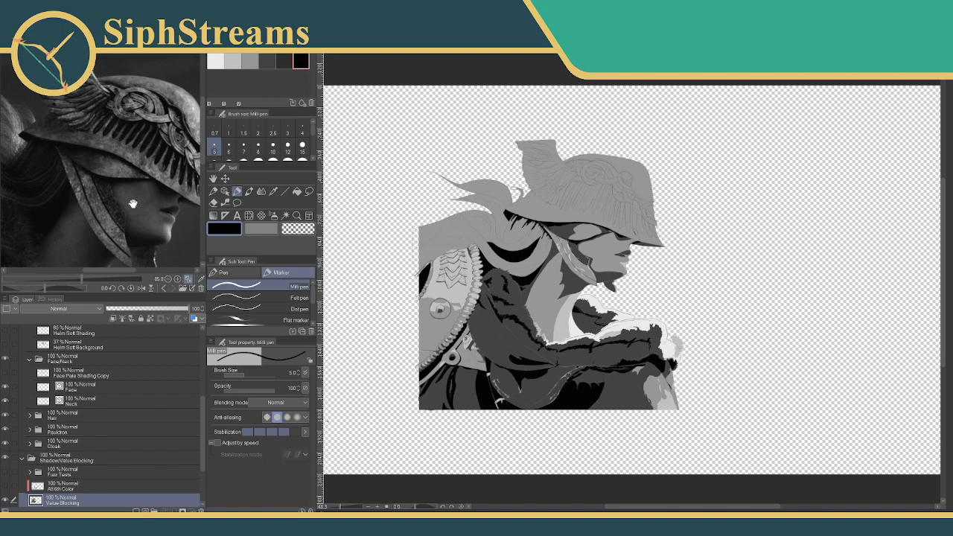
scroll(82, 223, "down", 5)
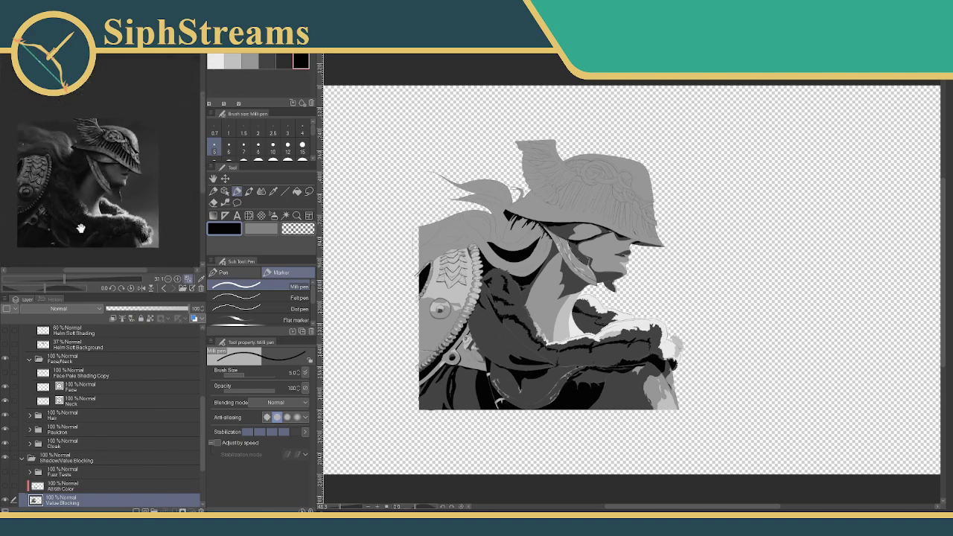
left_click_drag(79, 232, 100, 233)
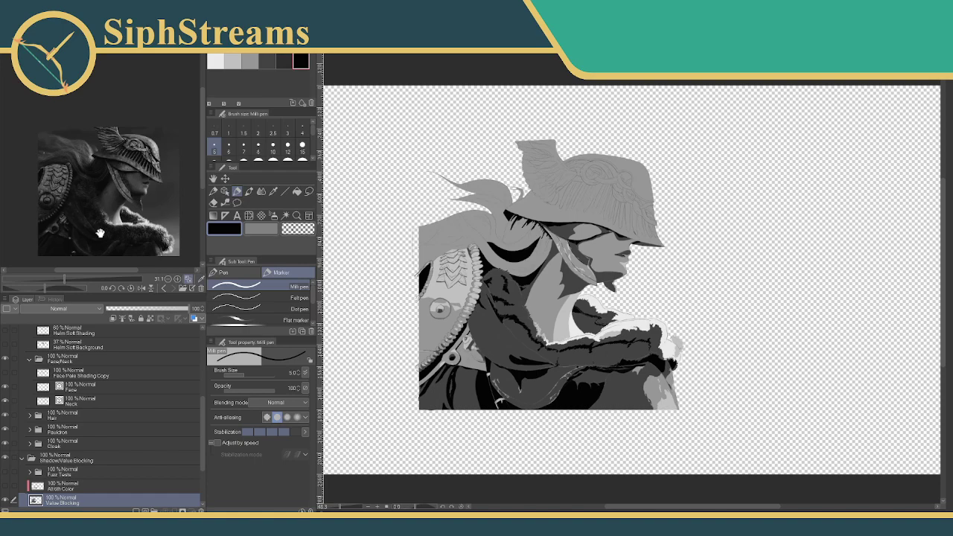
left_click_drag(339, 508, 349, 508)
left_click_drag(498, 304, 549, 355)
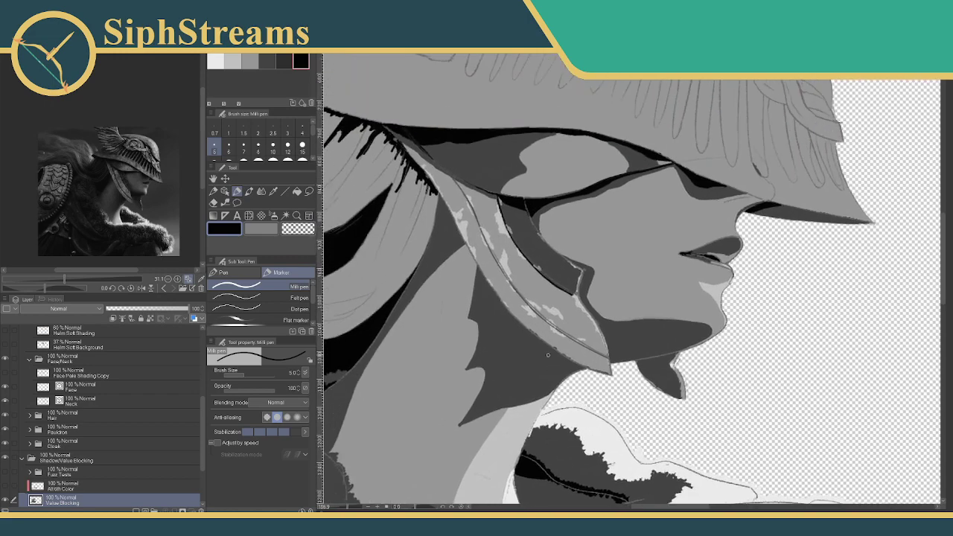
left_click(249, 61)
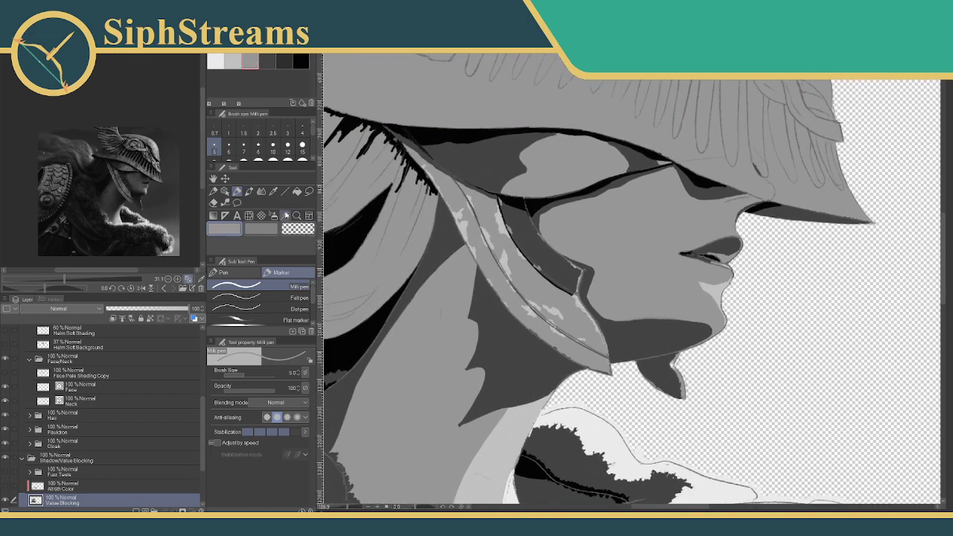
left_click(297, 191)
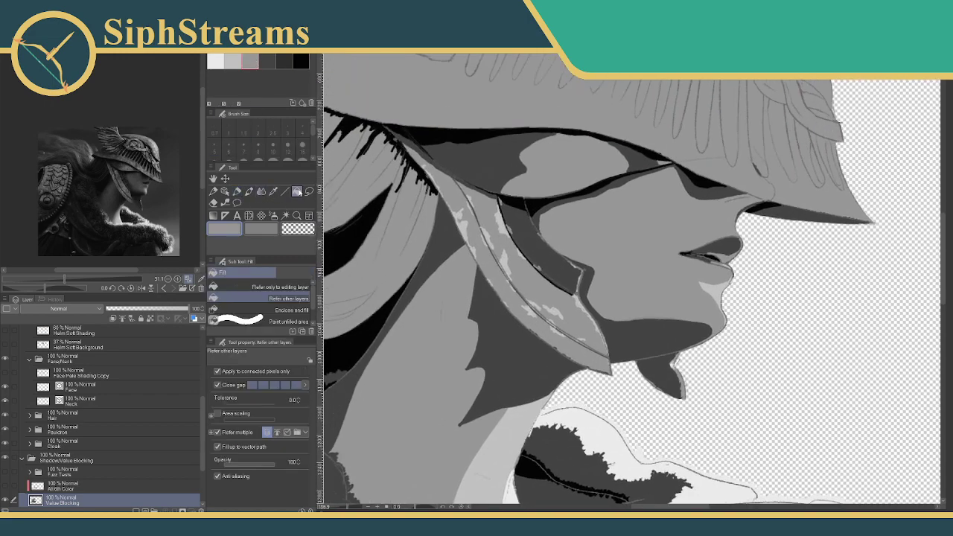
left_click(659, 373)
Step: Fill all mid-grey sections of the helmet's cheek strap with light grey, on both sides of its centre line
left_click(232, 61)
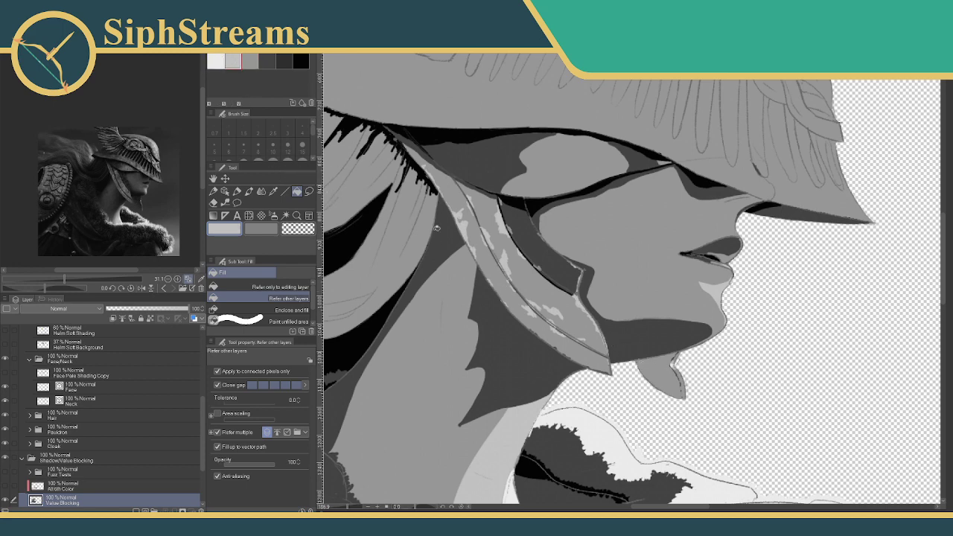
left_click(489, 261)
left_click(503, 251)
left_click(540, 290)
left_click(573, 327)
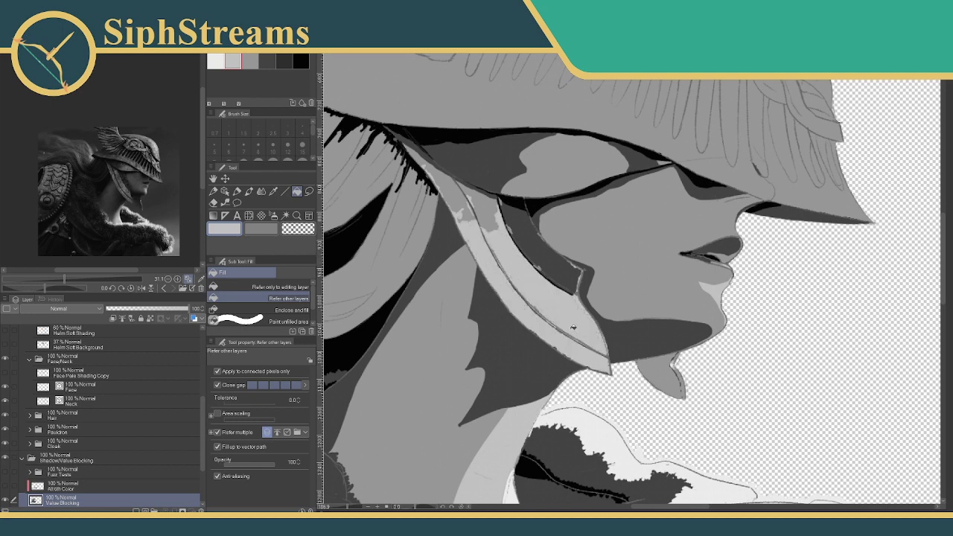
left_click(481, 211)
left_click(445, 189)
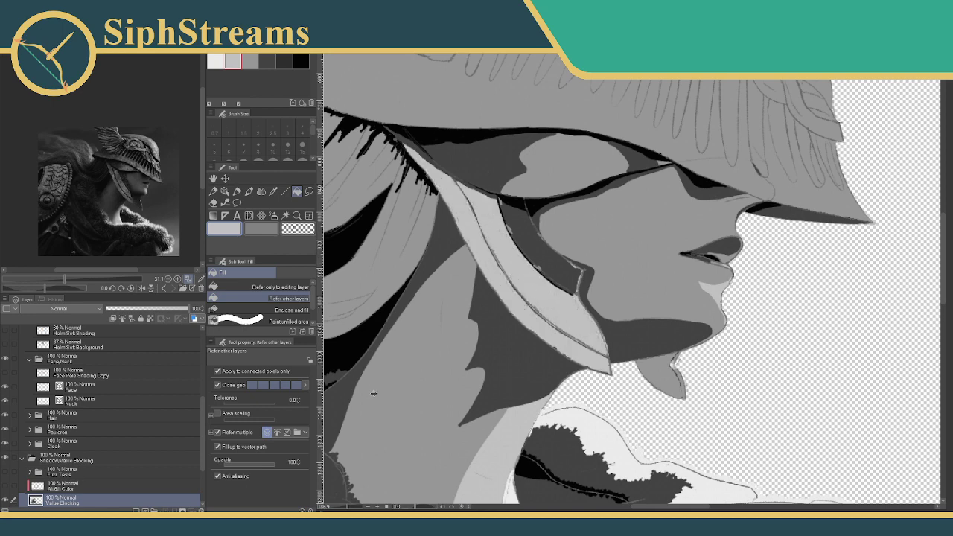
Step: Outline a highlight inside the mid-grey patch on the helmet's underside and fill it with light grey
mouse_move(348, 509)
left_mouse_down()
mouse_move(339, 510)
mouse_move(348, 509)
left_mouse_up()
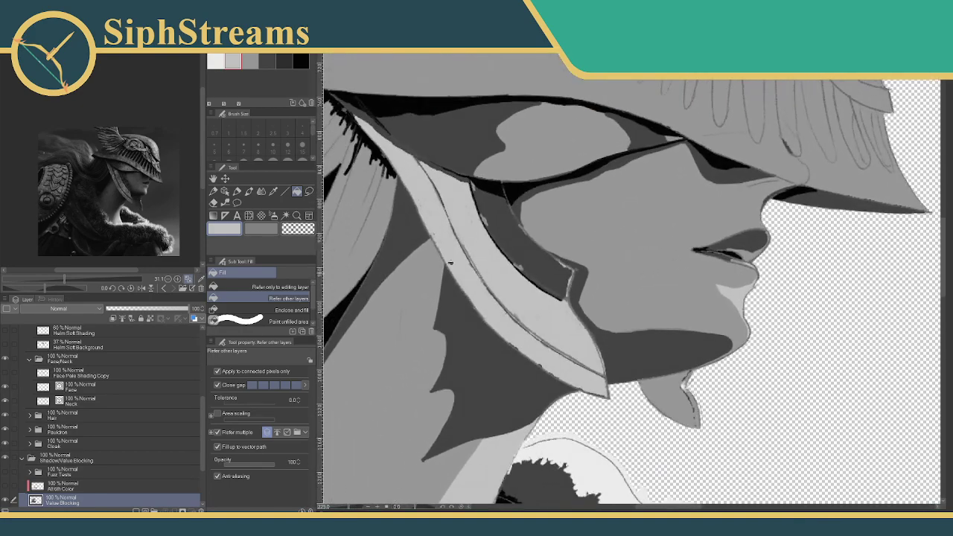
left_click_drag(340, 181, 348, 256)
left_click_drag(65, 279, 12, 170)
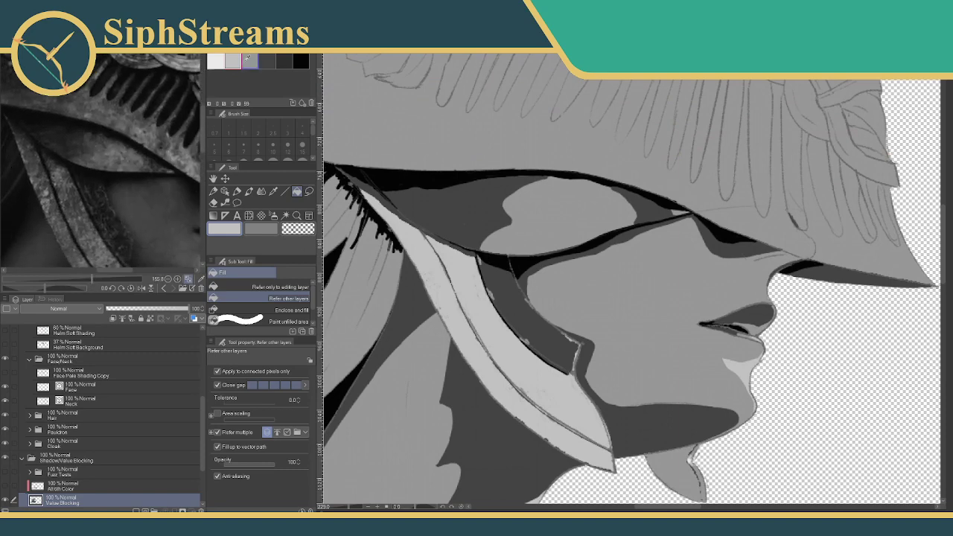
left_click(237, 191)
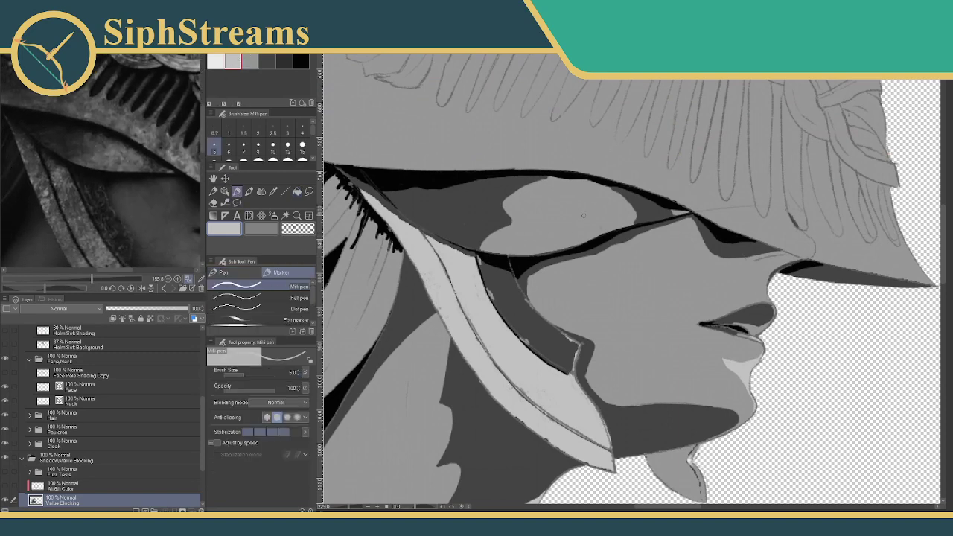
left_click_drag(554, 198, 544, 247)
left_click_drag(575, 183, 632, 226)
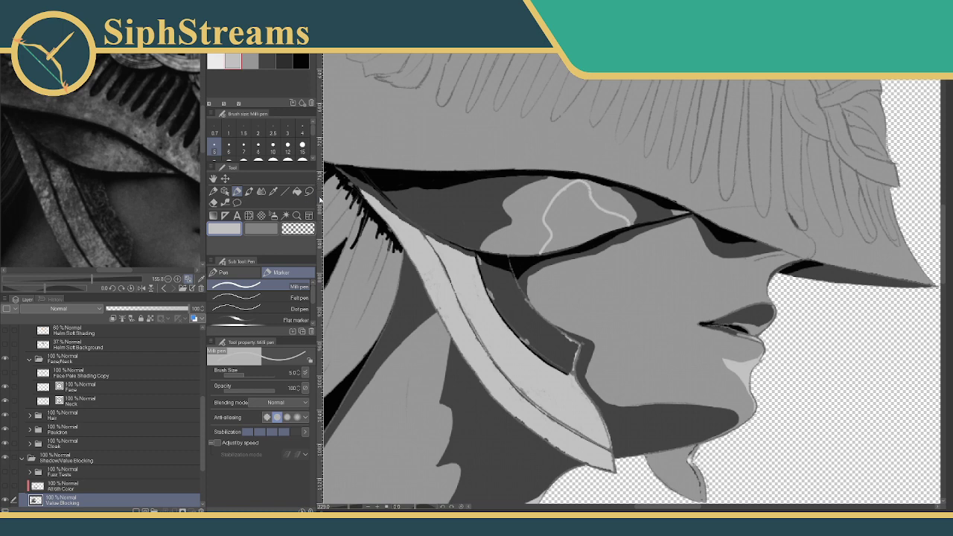
key("g")
left_click(552, 221)
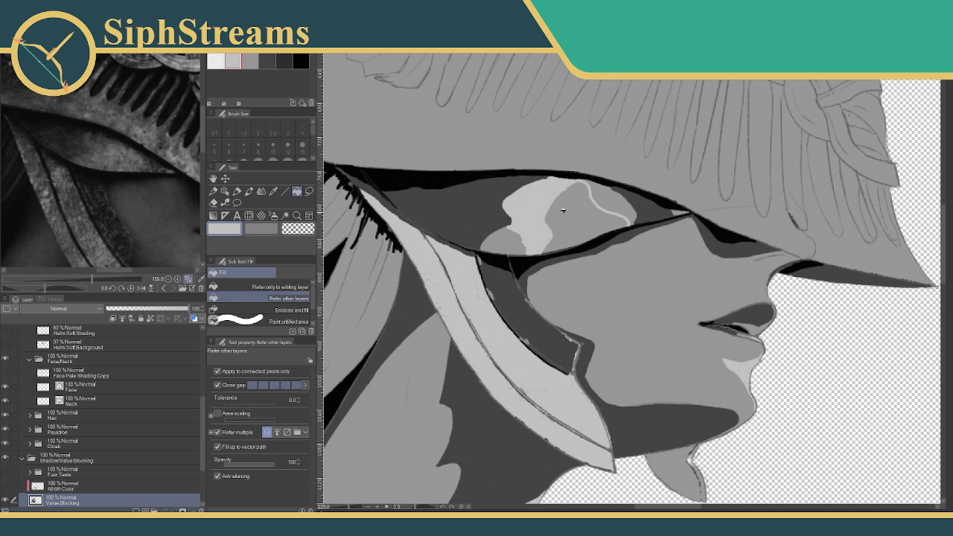
key("ctrl+z")
left_click(580, 215)
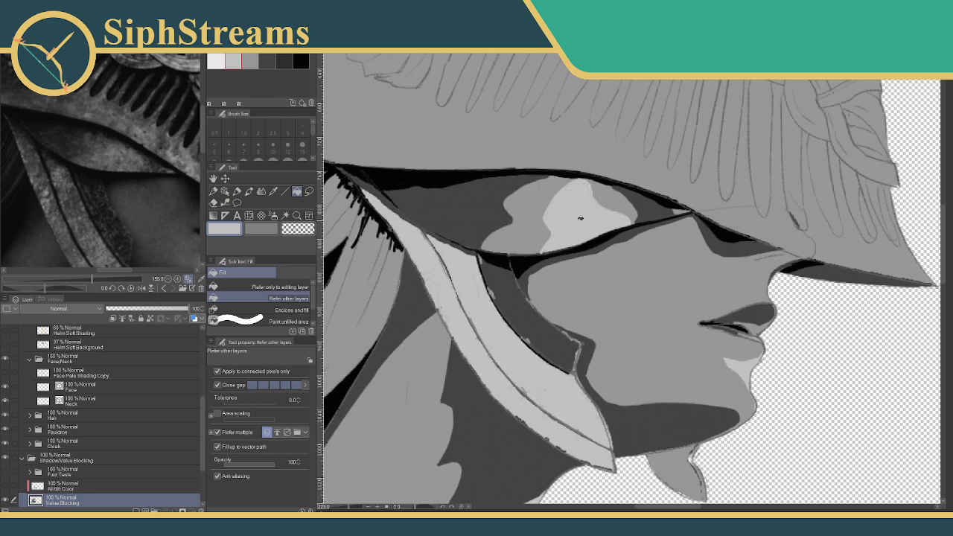
Step: Draw light-grey boundary lines extending the underside highlight diagonally toward the back of the patch and along its upper front edge
left_click(266, 61)
left_click_drag(346, 507, 343, 510)
key("ctrl+plus")
key("ctrl+plus")
key("ctrl+plus")
key("ctrl+plus")
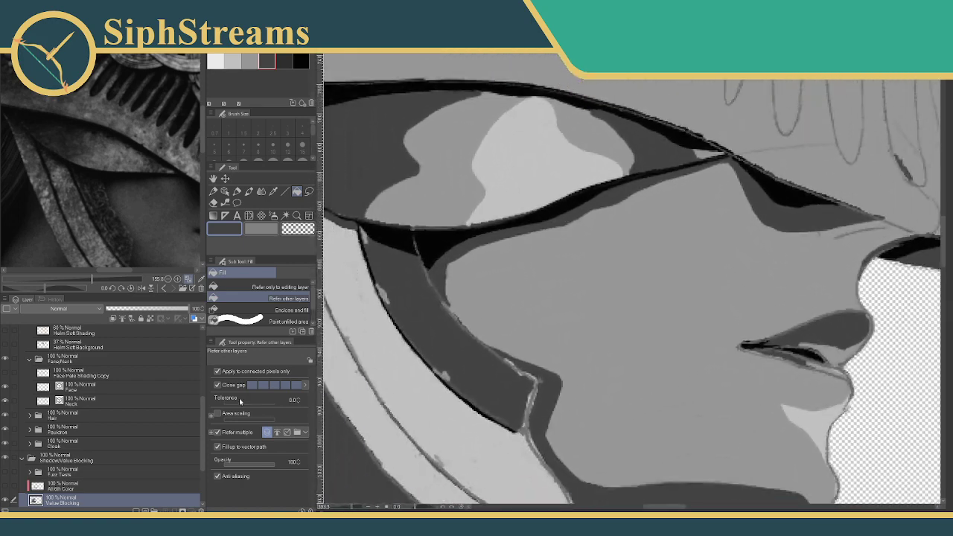
mouse_move(87, 272)
left_mouse_down()
mouse_move(64, 272)
mouse_move(96, 281)
mouse_move(65, 280)
mouse_move(74, 280)
left_mouse_up()
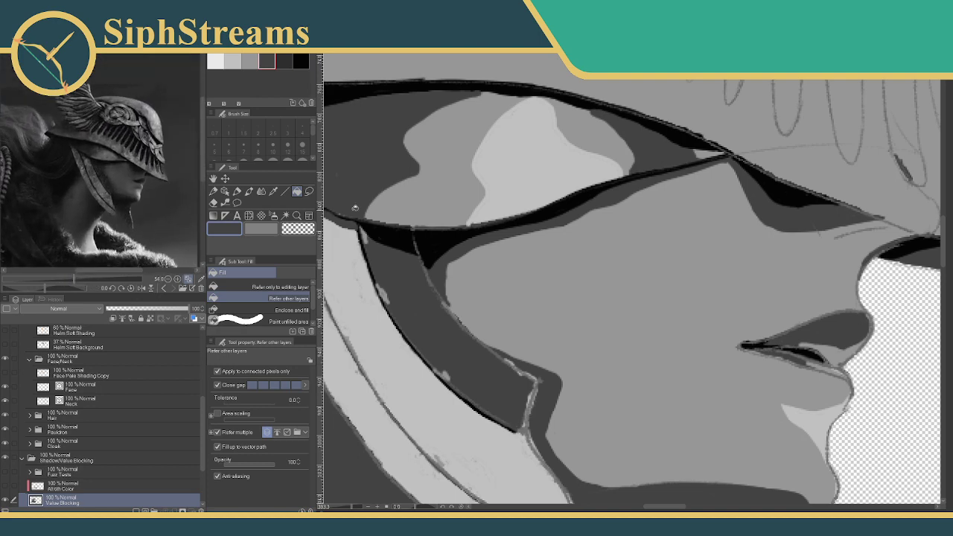
left_click(232, 61)
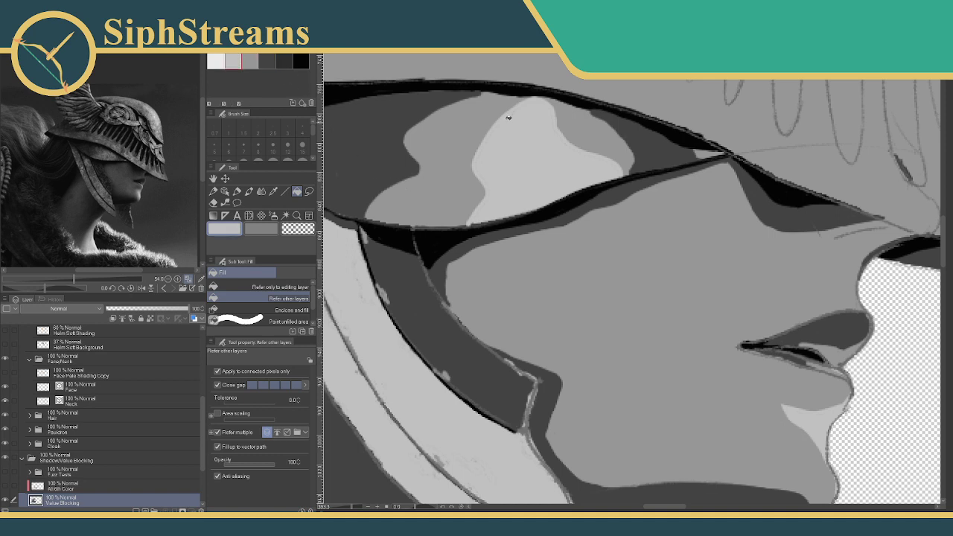
left_click(237, 191)
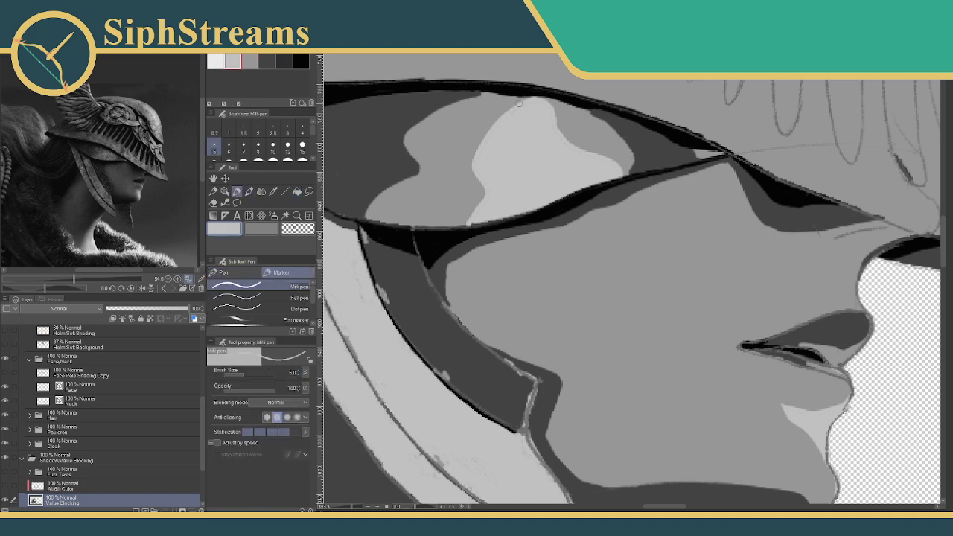
left_click_drag(500, 119, 412, 177)
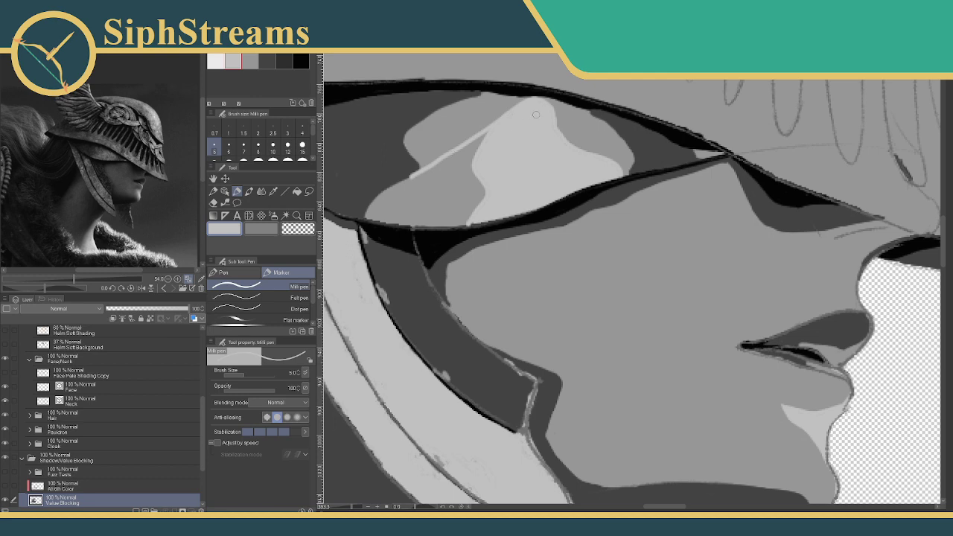
left_click_drag(538, 99, 584, 113)
Step: Widen the mid-grey band at the front of the underside patch, painting over the lower front edge of its highlight
left_click(250, 62)
left_click_drag(605, 147, 618, 171)
mouse_move(590, 104)
left_mouse_down()
mouse_move(633, 154)
mouse_move(631, 166)
left_mouse_up()
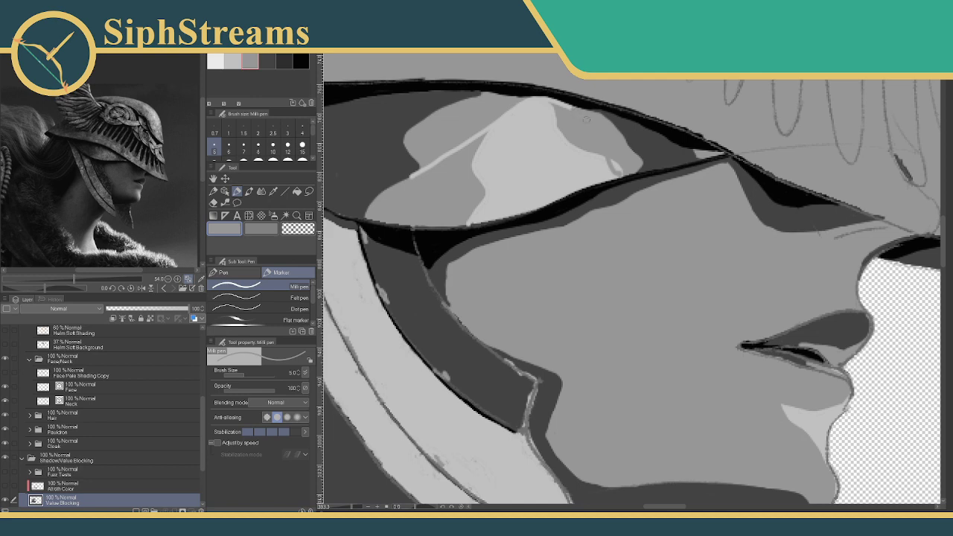
left_click_drag(612, 157, 619, 171)
Step: Draw the underside highlight's front edge and fill the enclosed mid-grey areas on both sides of it with light grey
left_click(233, 62)
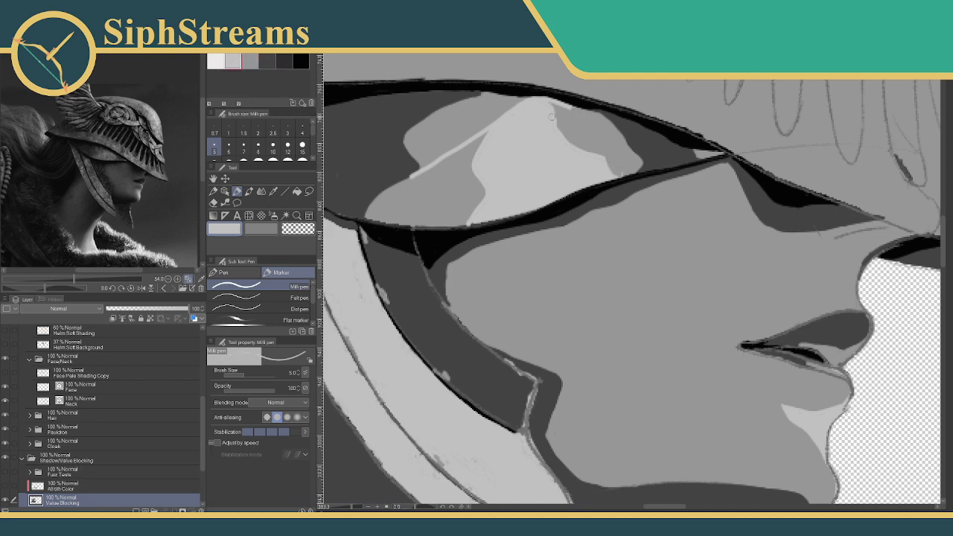
left_click_drag(566, 107, 609, 174)
left_click(297, 192)
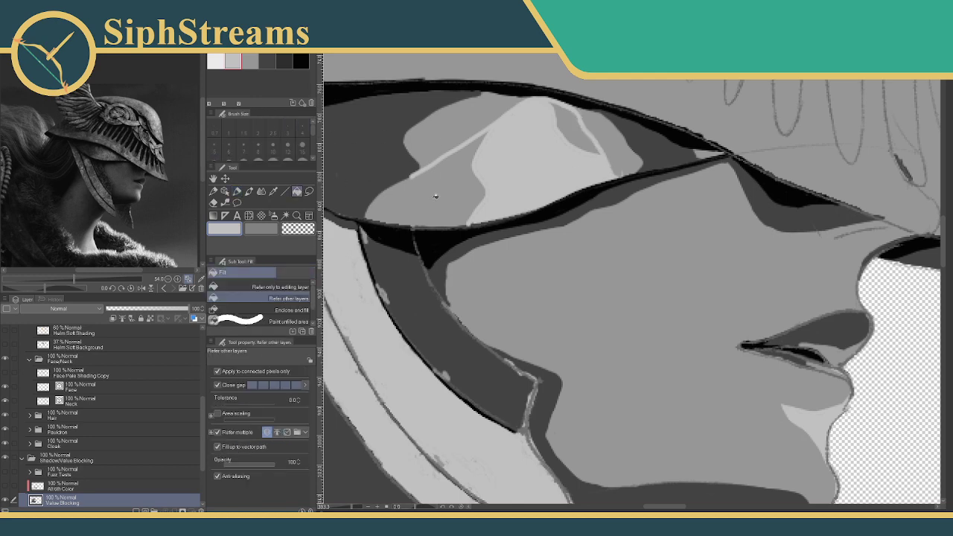
left_click(433, 195)
left_click(551, 133)
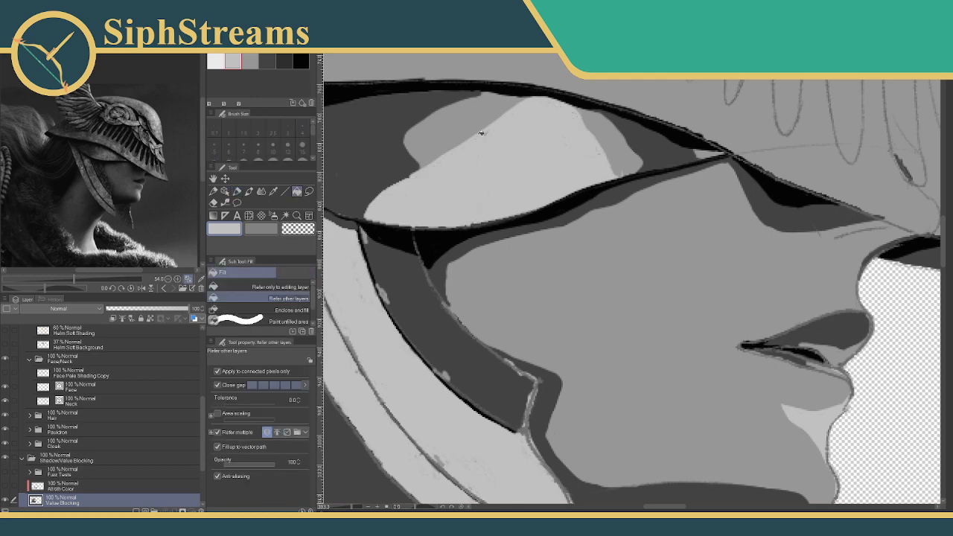
Step: Compare the whole value blocking with the reference, and examine the cheek strap up close in the reference
left_click(236, 191)
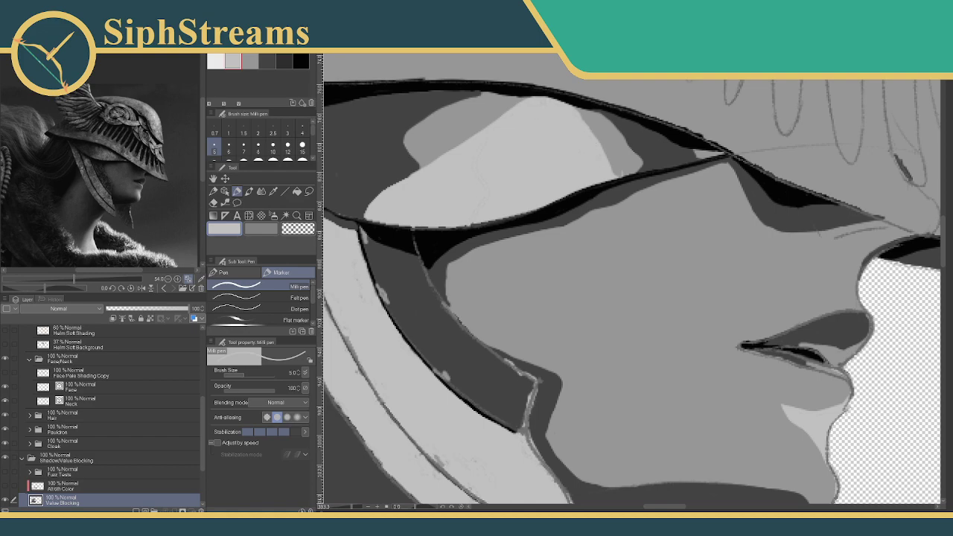
left_click_drag(350, 507, 334, 507)
key("ctrl+plus")
key("ctrl+plus")
key("ctrl+plus")
key("ctrl+plus")
key("ctrl+plus")
key("ctrl+plus")
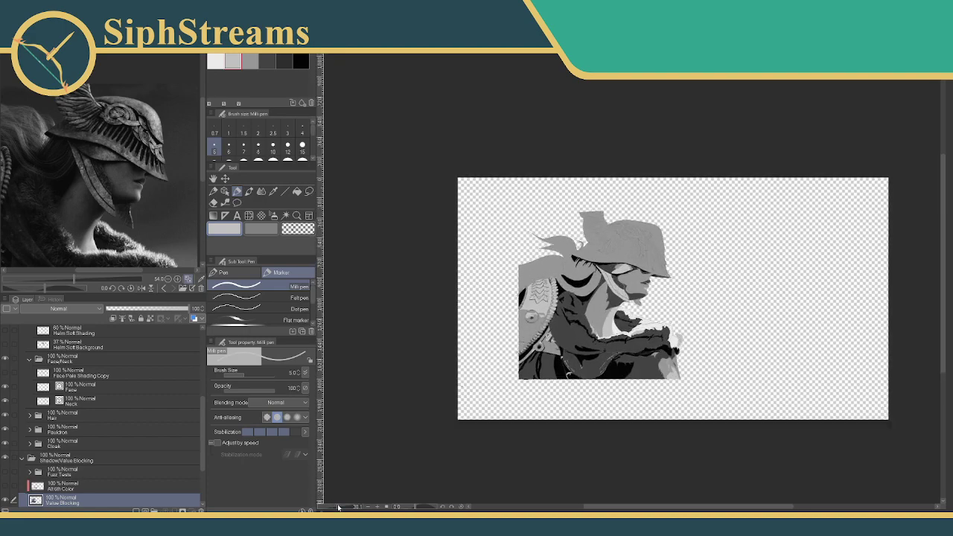
key("ctrl+plus")
key("ctrl+plus")
key("ctrl+plus")
key("ctrl+plus")
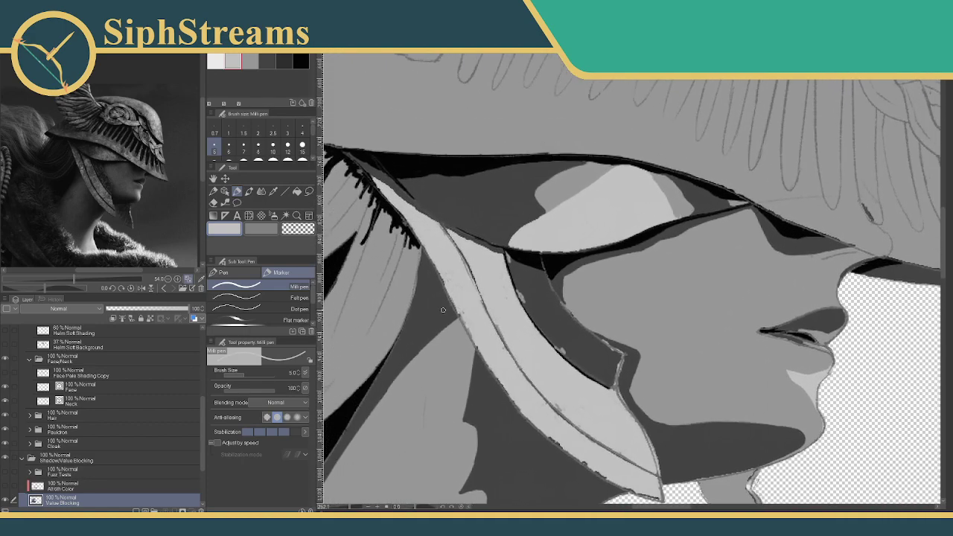
left_click_drag(74, 279, 99, 284)
left_click_drag(106, 165, 160, 141)
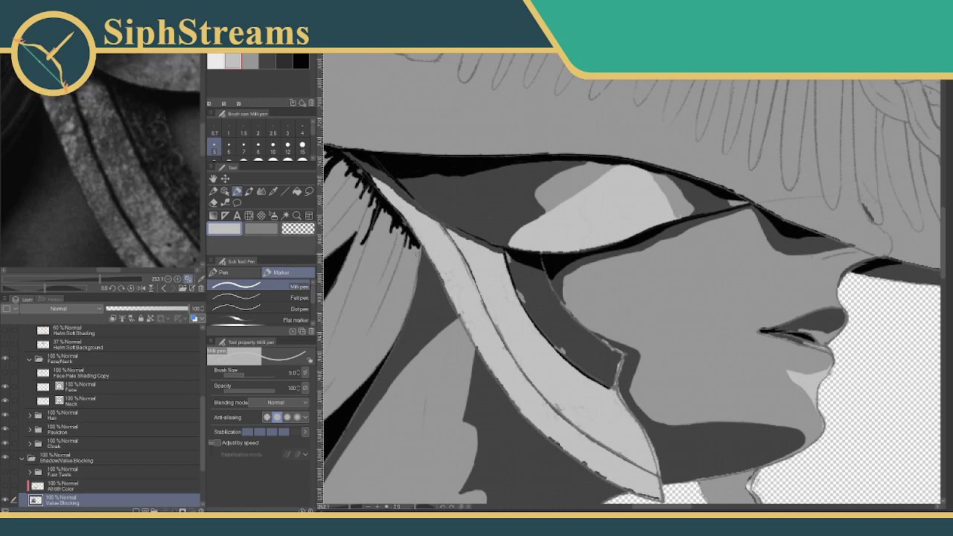
left_click_drag(99, 280, 70, 274)
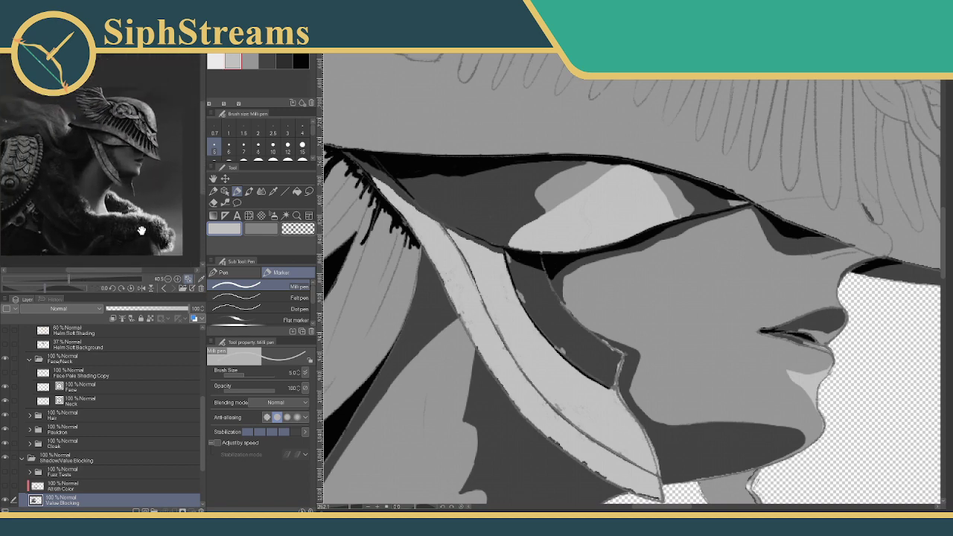
left_click_drag(102, 212, 131, 223)
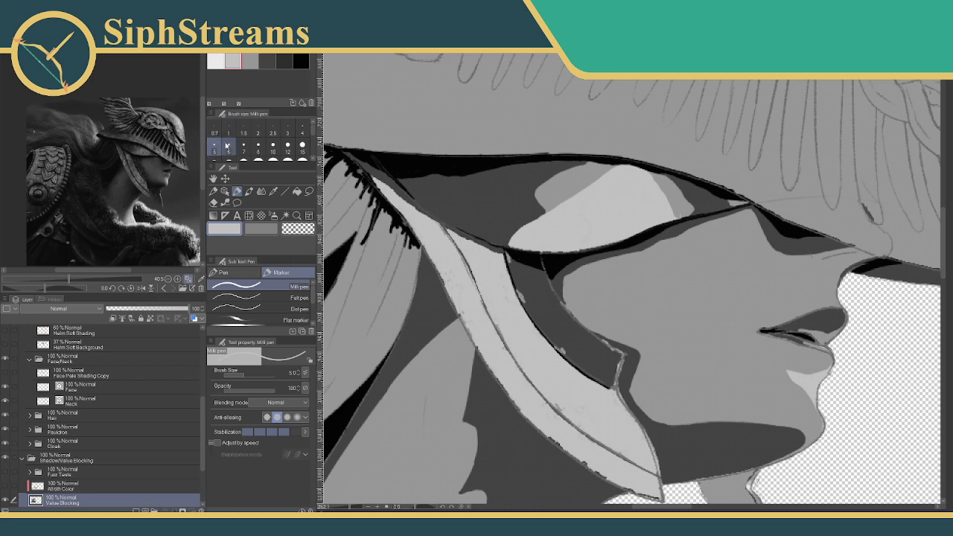
Step: Fill the pointed shape hanging below the chin with dark grey
left_click_drag(571, 270, 454, 159)
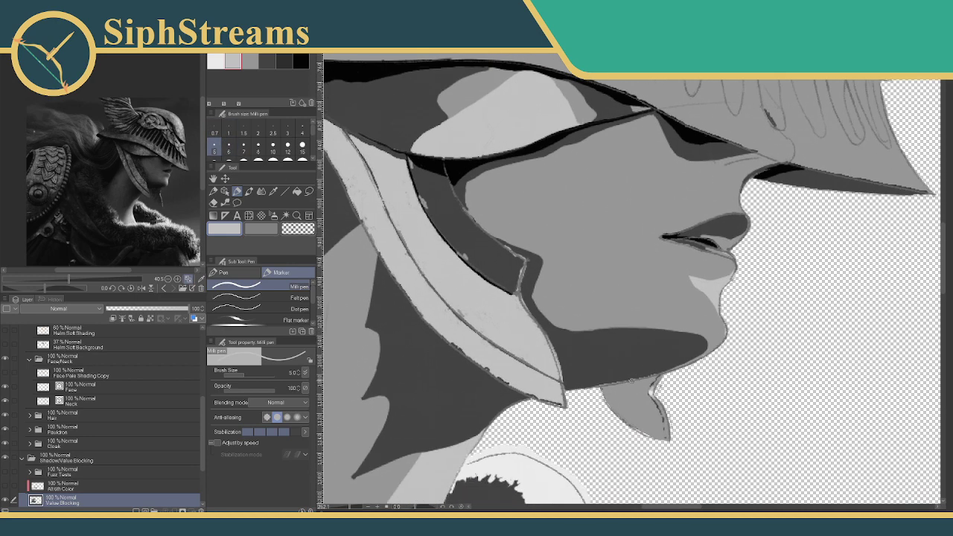
left_click(267, 61)
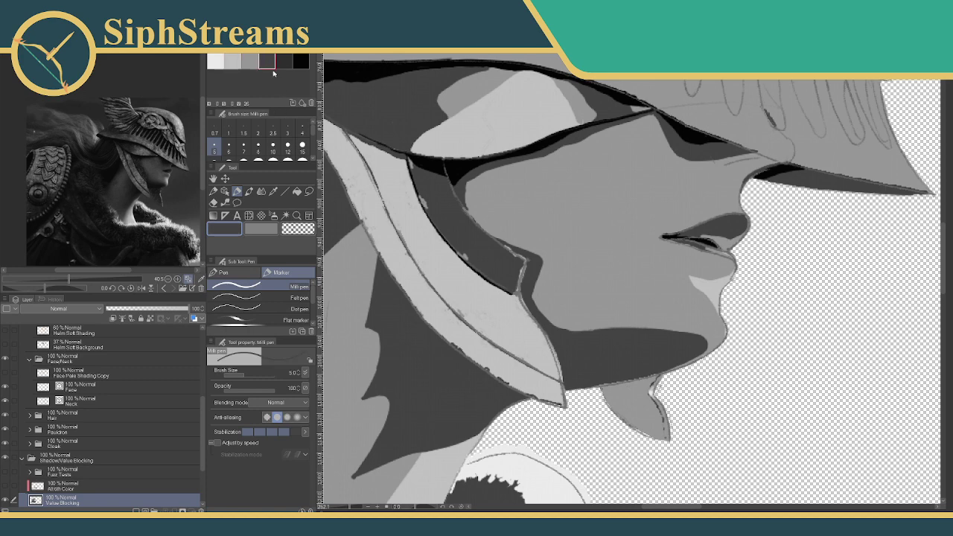
left_click(296, 191)
left_click(627, 400)
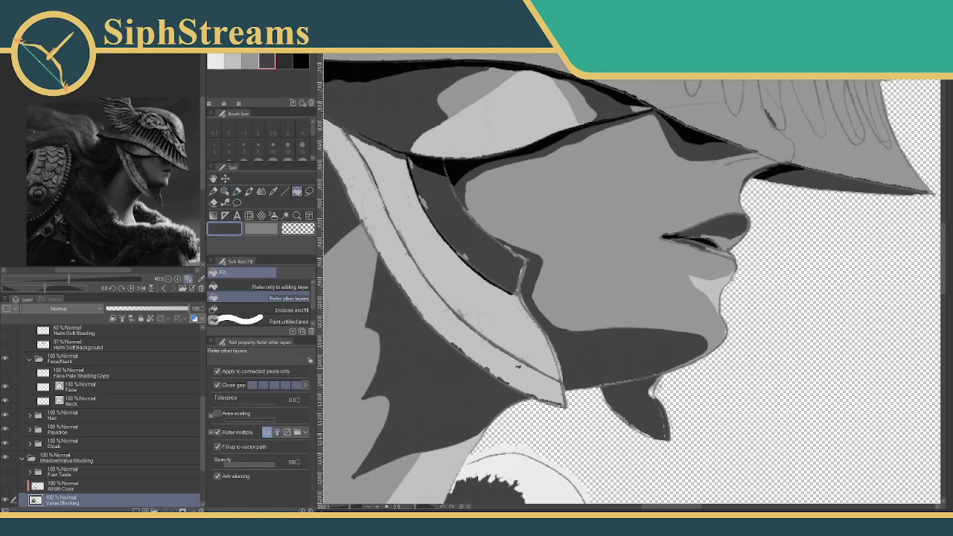
Step: Paint a mid-grey rim along the front edge of the dark pointed shape below the chin, covering the bright specks
left_click_drag(521, 367, 430, 315)
left_click_drag(348, 508, 359, 511)
left_click_drag(359, 481, 534, 107)
left_click(255, 61)
left_click_drag(418, 313, 402, 213)
left_click(225, 192)
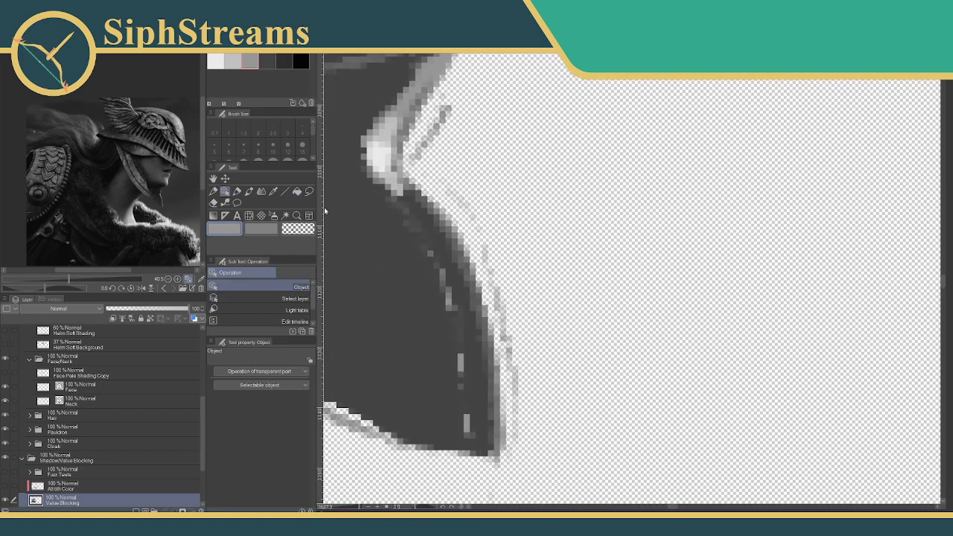
left_click(237, 191)
mouse_move(445, 253)
left_mouse_down()
mouse_move(471, 301)
mouse_move(457, 276)
mouse_move(477, 332)
mouse_move(476, 424)
mouse_move(475, 382)
mouse_move(488, 435)
left_mouse_up()
mouse_move(450, 331)
left_mouse_down()
mouse_move(464, 447)
mouse_move(491, 484)
left_mouse_up()
left_click_drag(434, 249, 665, 50)
mouse_move(484, 194)
left_mouse_down()
mouse_move(506, 206)
mouse_move(495, 185)
left_mouse_up()
left_click_drag(563, 324, 687, 385)
left_click_drag(492, 287, 546, 402)
left_click_drag(359, 507, 346, 505)
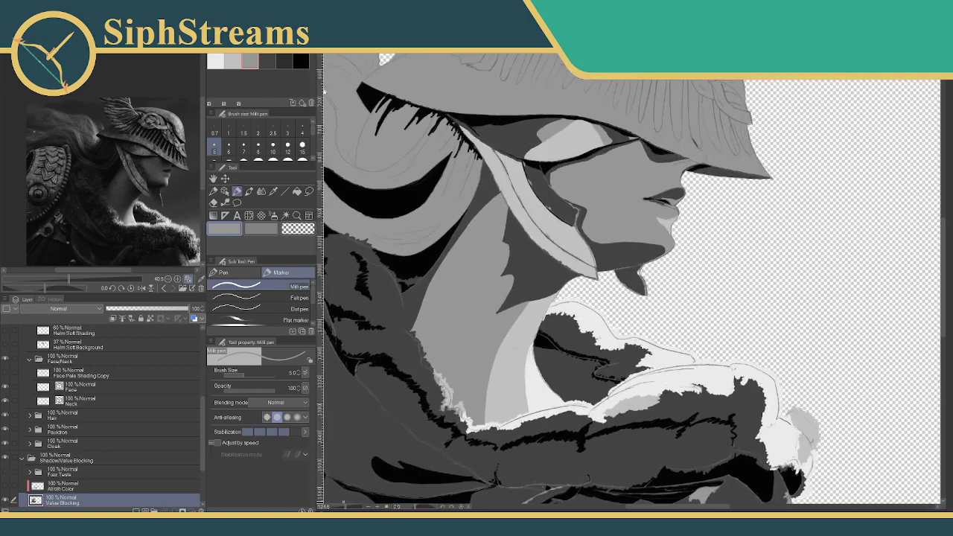
Step: Draw a mid-grey boundary across the upper end of the cheek strap and fill the area above it with mid grey
left_click_drag(631, 253, 628, 309)
left_click_drag(347, 509, 354, 508)
mouse_move(384, 348)
left_mouse_down()
mouse_move(440, 345)
mouse_move(465, 406)
left_mouse_up()
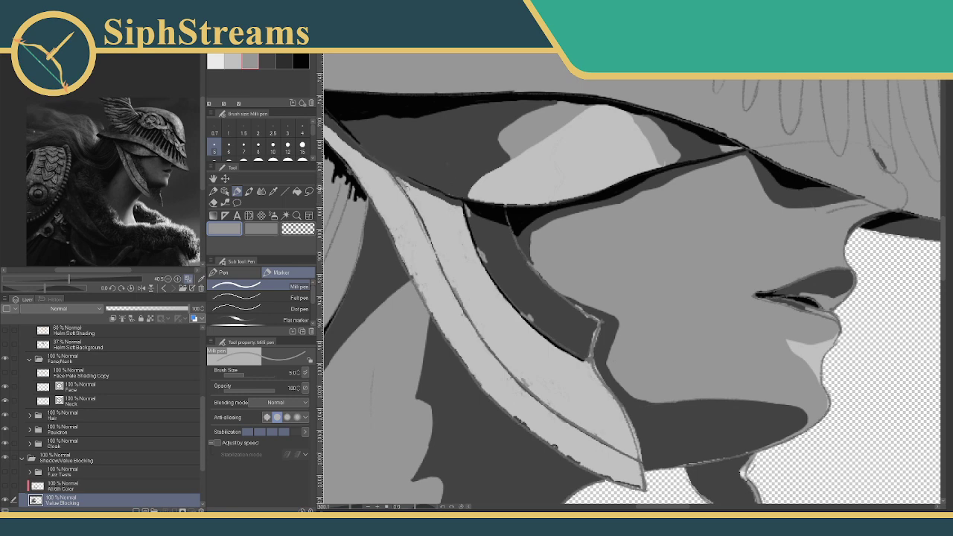
left_click_drag(426, 200, 445, 203)
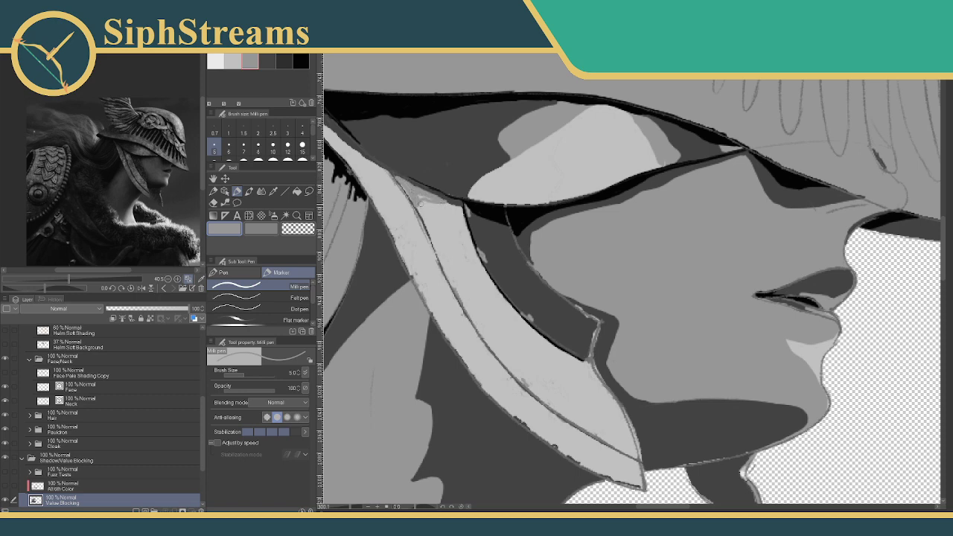
left_click_drag(410, 175, 460, 213)
mouse_move(363, 158)
left_mouse_down()
mouse_move(423, 223)
mouse_move(460, 243)
left_mouse_up()
key("g")
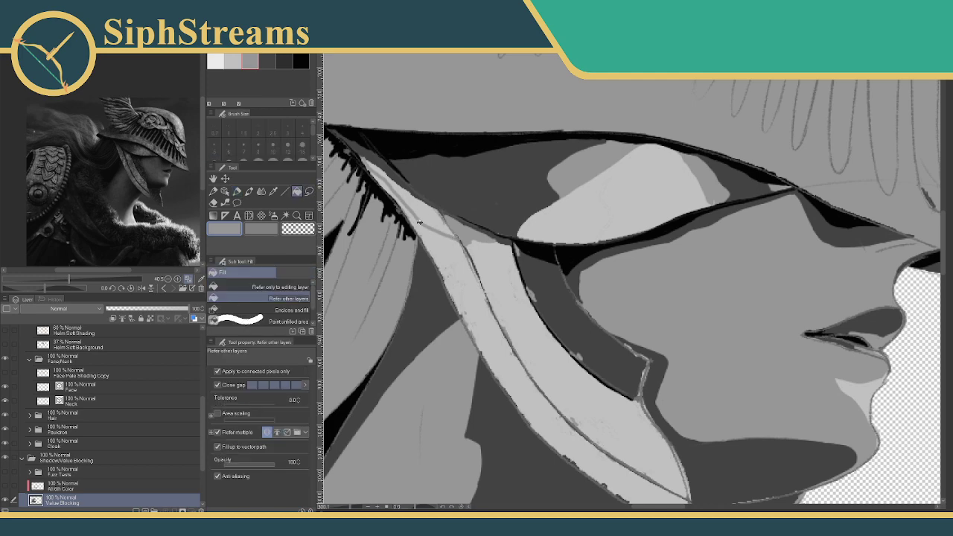
left_click(236, 192)
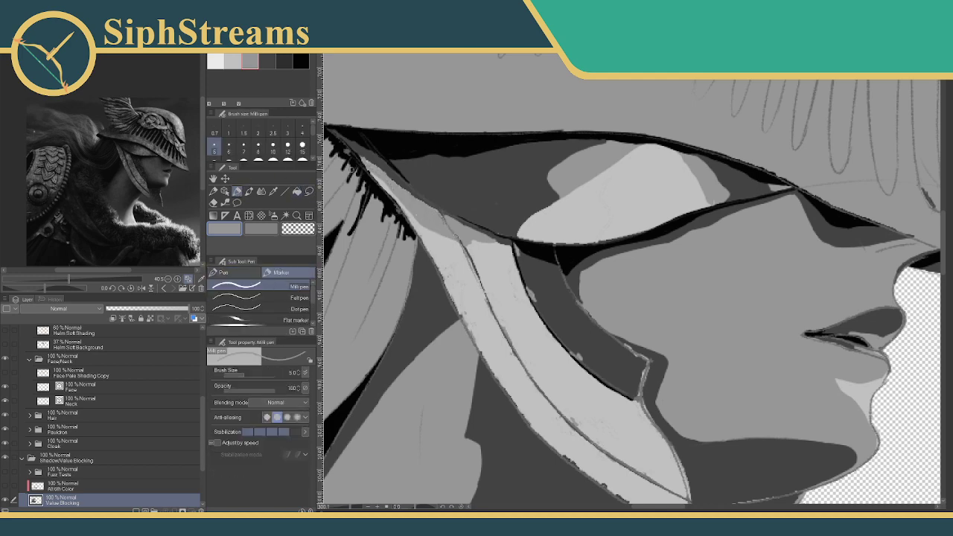
left_click_drag(374, 165, 443, 222)
Step: Paint light grey along the cheek strap's rear edge down to its tip, covering the ragged dark line fragments
left_click_drag(516, 325, 481, 268)
left_click(233, 61)
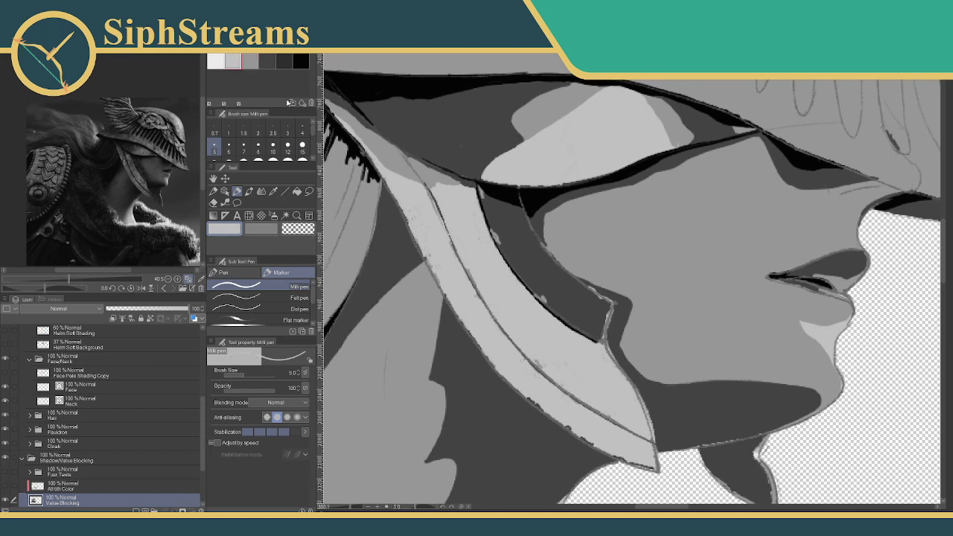
left_click_drag(391, 186, 436, 280)
left_click_drag(443, 295, 510, 379)
left_click_drag(470, 337, 484, 356)
left_click_drag(521, 395, 593, 446)
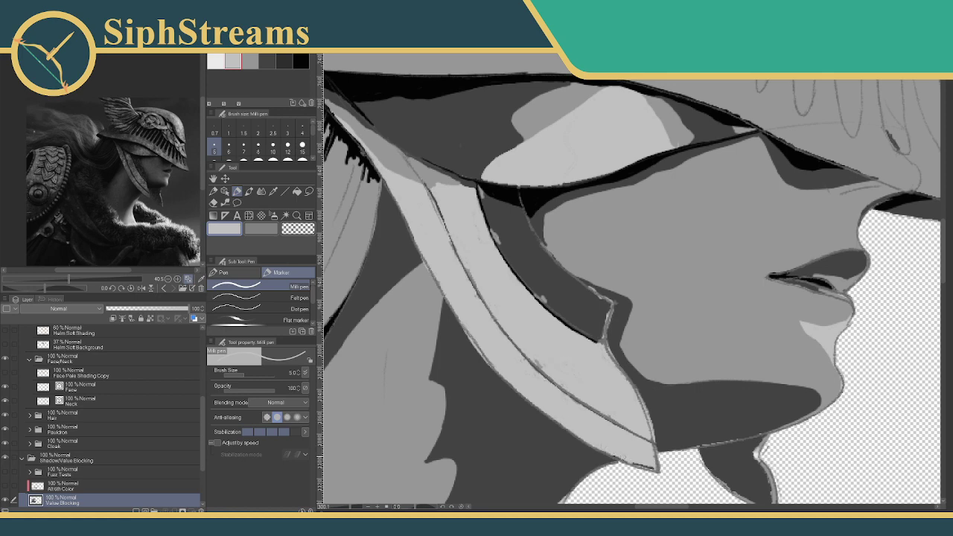
left_click_drag(609, 452, 651, 468)
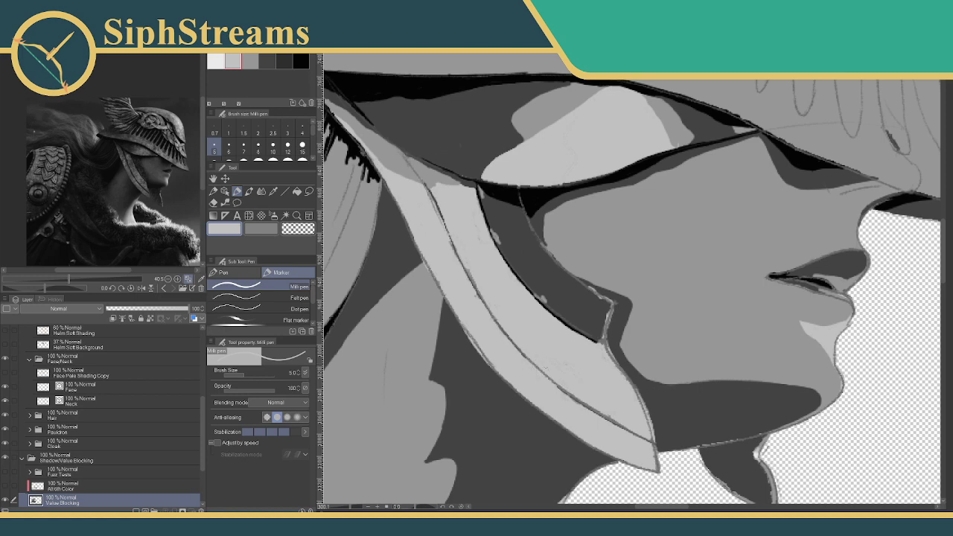
Step: Paint light grey over the stray marks beside the strap's centre line at brush size 12, and switch to mid grey
left_click(288, 148)
mouse_move(431, 198)
left_mouse_down()
mouse_move(466, 283)
mouse_move(522, 353)
mouse_move(636, 438)
left_mouse_up()
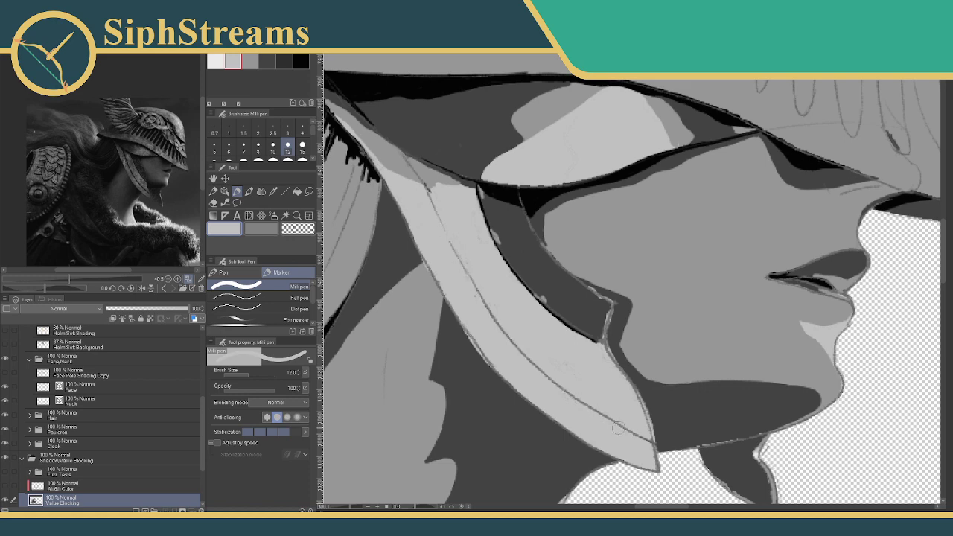
left_click(250, 61)
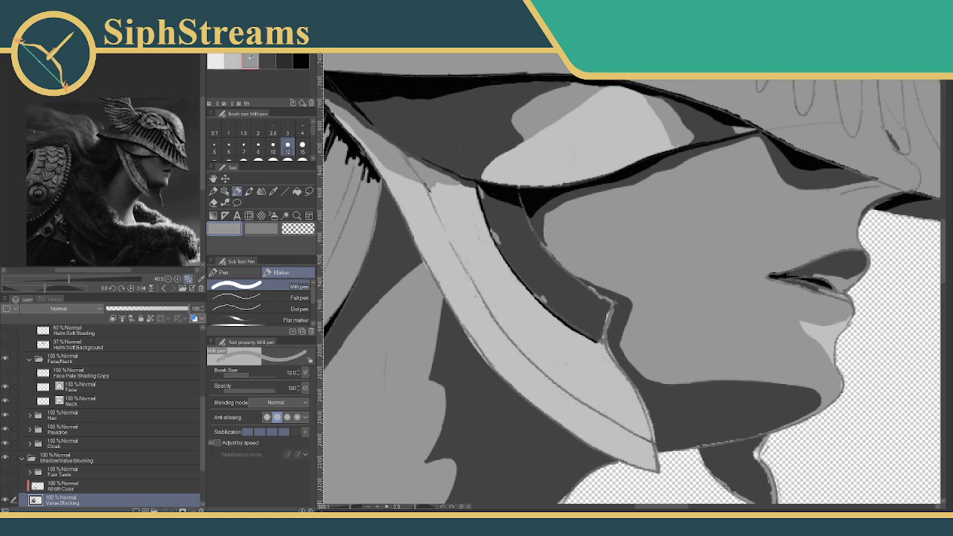
Step: Set the pen to dark grey at brush size 5
left_click(269, 61)
left_click(214, 147)
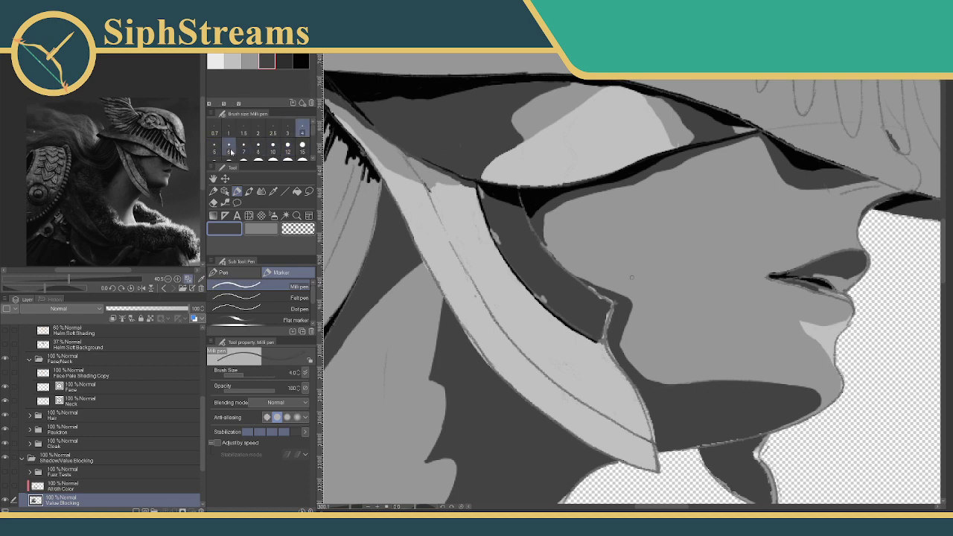
left_click_drag(426, 191, 530, 370)
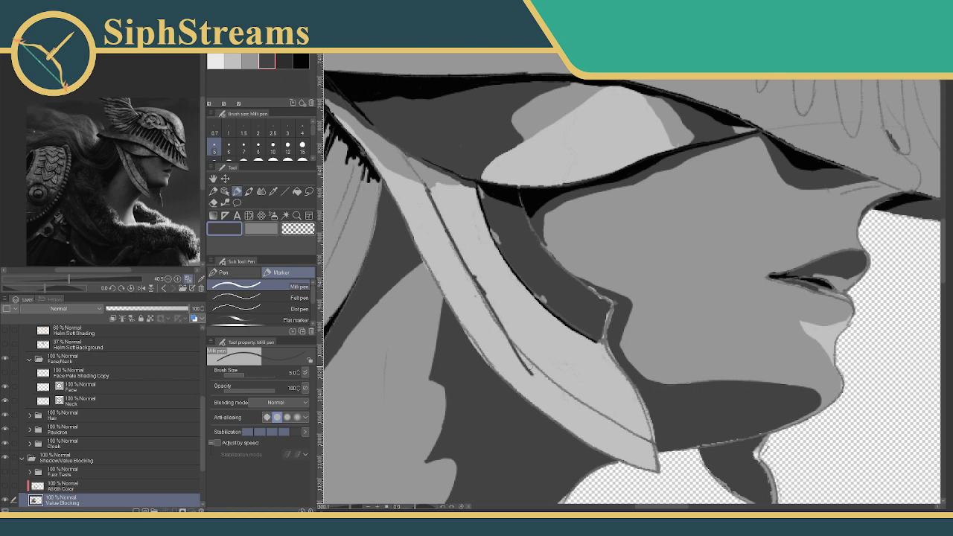
key("ctrl+z")
key("ctrl+z")
key("ctrl+z")
left_click_drag(403, 154, 433, 214)
key("ctrl+z")
mouse_move(400, 147)
left_mouse_down()
mouse_move(431, 212)
mouse_move(427, 192)
mouse_move(491, 291)
mouse_move(467, 273)
mouse_move(504, 336)
mouse_move(638, 431)
left_mouse_up()
key("ctrl+z")
key("ctrl+z")
key("ctrl+z")
key("ctrl+z")
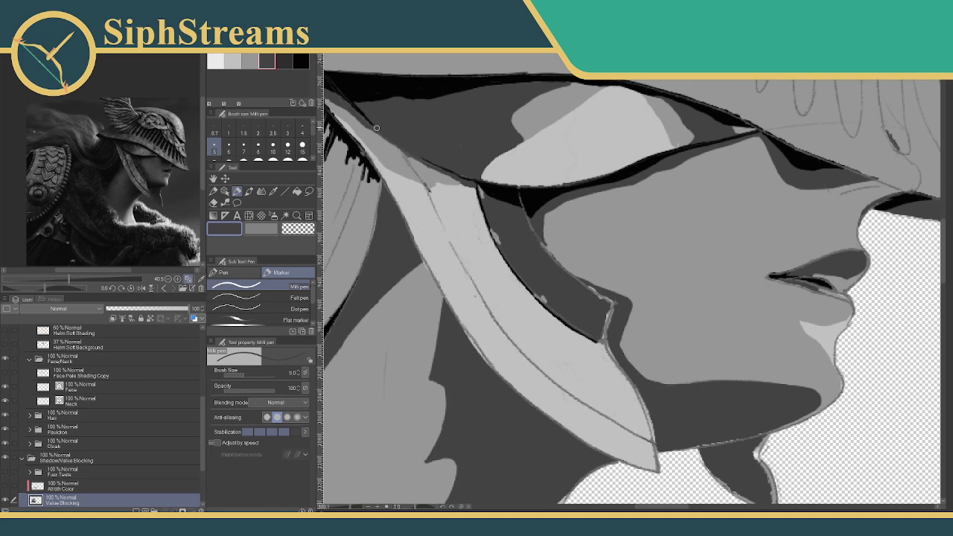
Step: Draw a dark grey line over the cheek strap's centre line, from its upper end down to near the tip
mouse_move(393, 144)
left_mouse_down()
mouse_move(529, 359)
mouse_move(575, 400)
mouse_move(656, 439)
left_mouse_up()
left_click_drag(569, 336, 575, 324)
left_click_drag(345, 508, 347, 508)
left_click_drag(447, 398, 449, 378)
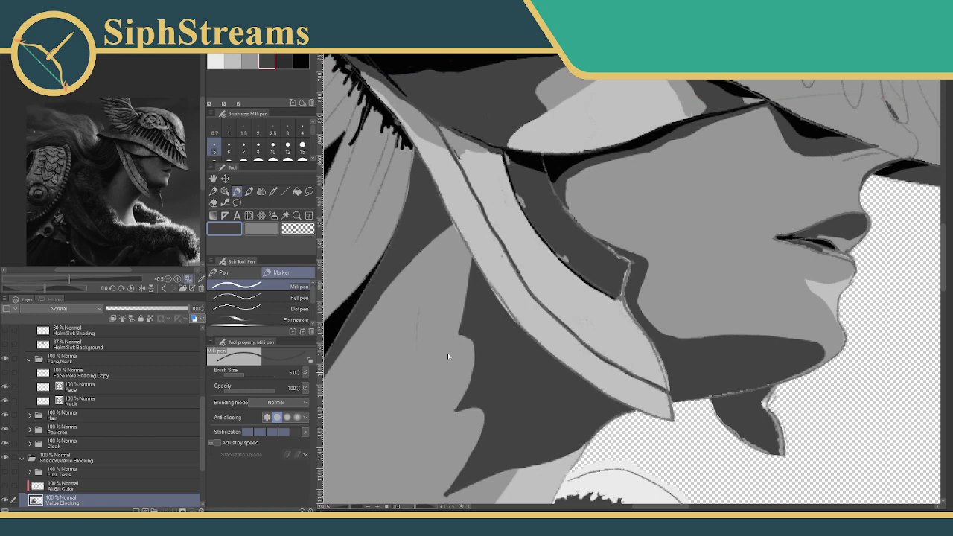
Step: Try mid-grey patches across the upper part of the cheek strap, on both sides of the centre line
left_click(250, 61)
left_click_drag(350, 507, 355, 508)
left_click_drag(371, 395, 517, 430)
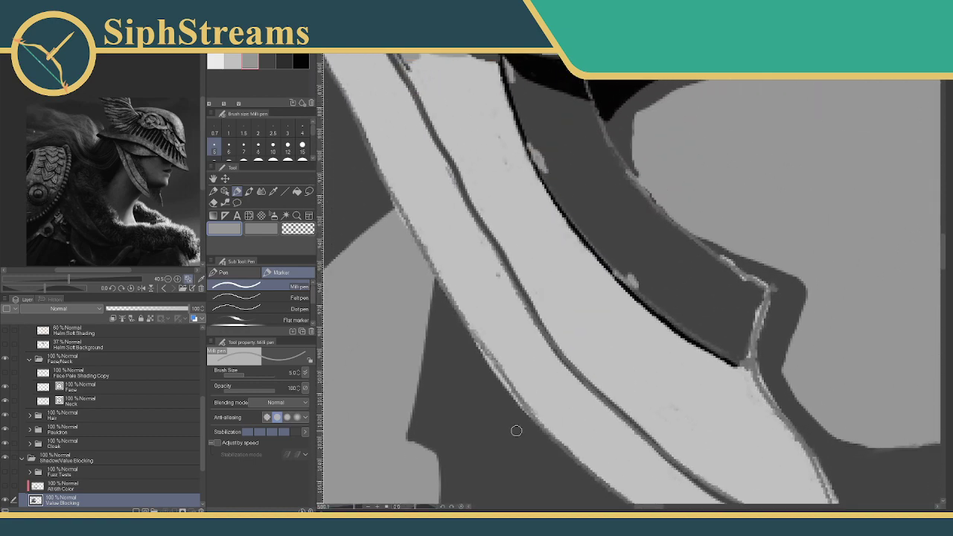
left_click_drag(420, 206, 451, 261)
mouse_move(408, 220)
left_mouse_down()
mouse_move(438, 221)
mouse_move(431, 178)
mouse_move(440, 160)
mouse_move(491, 200)
mouse_move(479, 197)
mouse_move(458, 155)
mouse_move(474, 183)
mouse_move(488, 123)
mouse_move(503, 138)
mouse_move(532, 126)
left_mouse_up()
left_click_drag(353, 508, 350, 504)
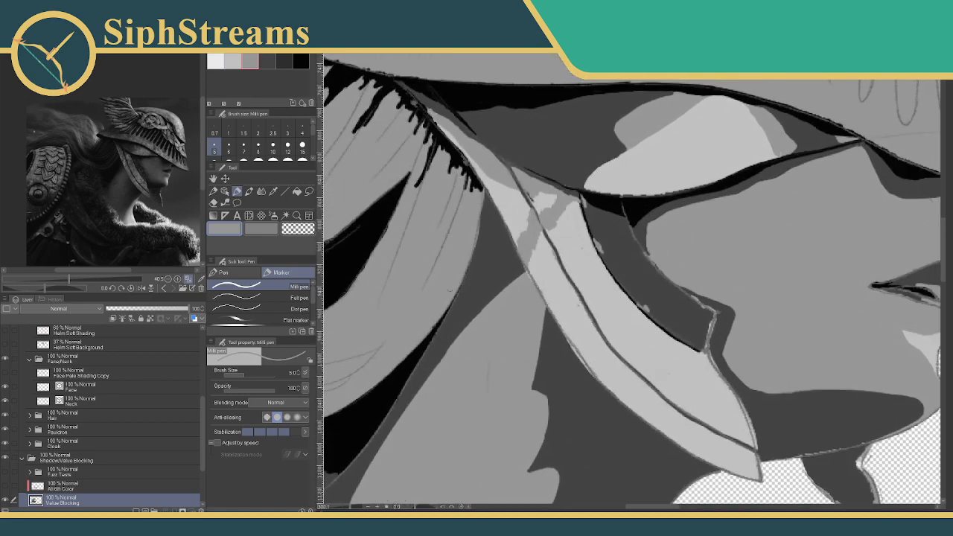
Step: Enlarge the reference image around the cheek strap and examine its light and dark patches
left_click_drag(69, 280, 83, 280)
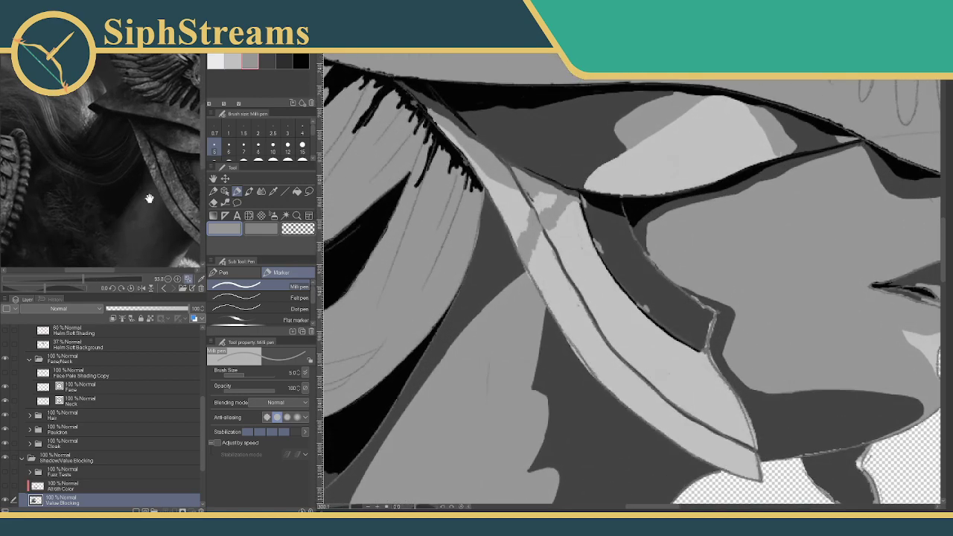
left_click_drag(153, 202, 95, 212)
left_click_drag(84, 279, 91, 279)
left_click_drag(497, 251, 461, 193)
Step: Try covering the mid-grey strap patches with light grey at brush size 10, and undo both the cover strokes and the patches
left_click(234, 64)
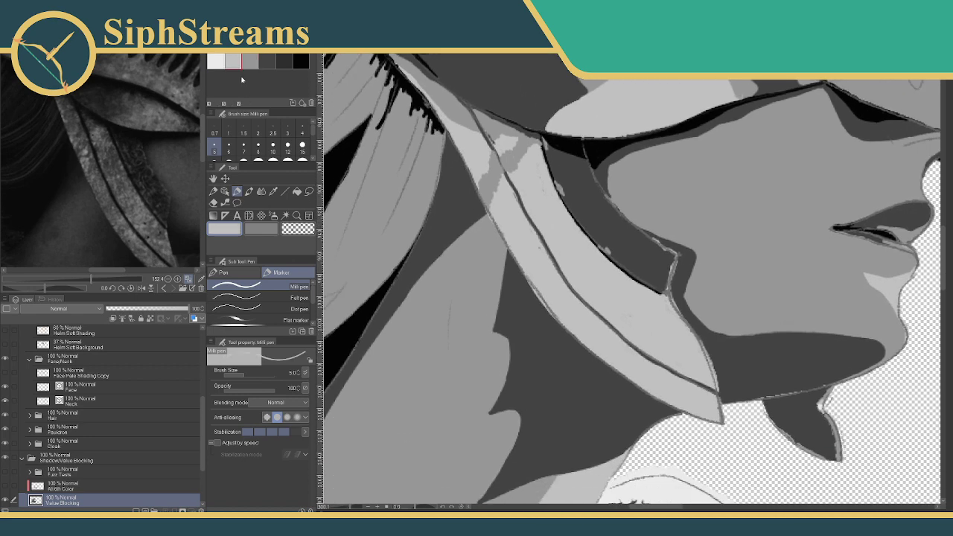
left_click(274, 148)
mouse_move(498, 178)
left_mouse_down()
mouse_move(484, 174)
mouse_move(487, 205)
left_mouse_up()
mouse_move(494, 149)
left_mouse_down()
mouse_move(508, 185)
mouse_move(514, 166)
mouse_move(503, 161)
mouse_move(509, 144)
mouse_move(487, 199)
mouse_move(498, 153)
mouse_move(507, 170)
mouse_move(526, 146)
mouse_move(523, 157)
left_mouse_up()
key("ctrl+z")
key("ctrl+z")
key("ctrl+z")
key("ctrl+z")
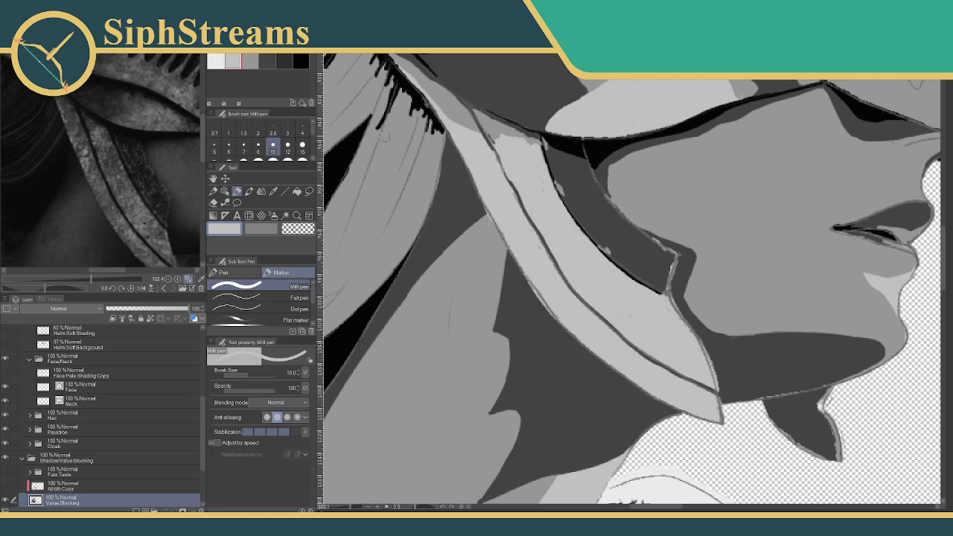
Step: Redraw the upper section of the cheek strap's centre line in dark grey at brush size 5
left_click(267, 61)
left_click(214, 149)
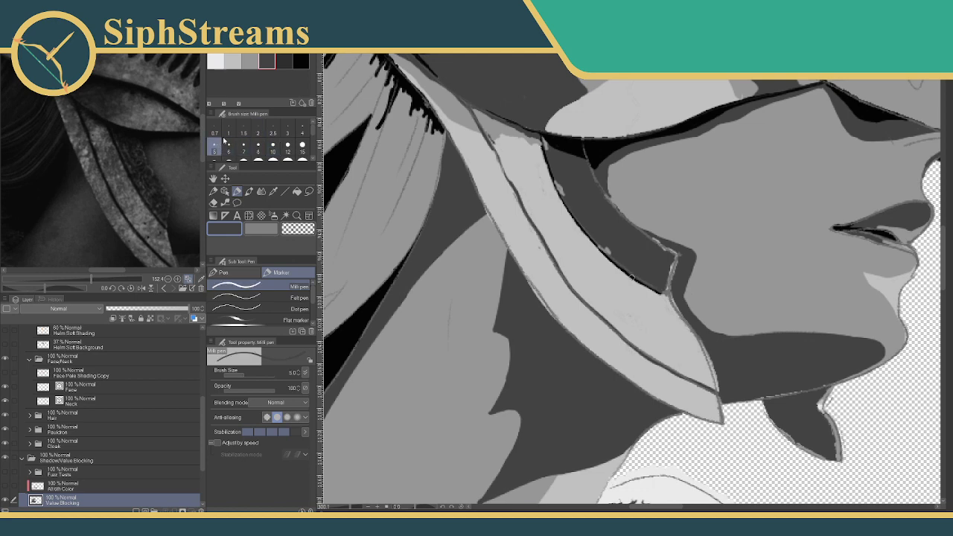
left_click_drag(490, 147, 513, 196)
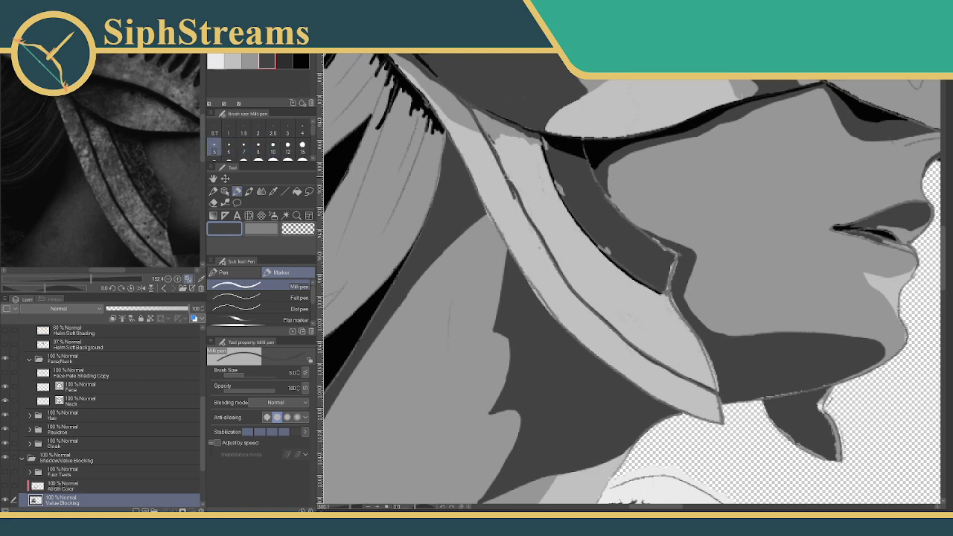
key("ctrl+z")
left_click_drag(490, 147, 512, 190)
key("ctrl+z")
left_click_drag(490, 146, 514, 190)
Step: Paint small mid-grey patches beside the centre line and along the rear edge of the upper cheek strap, following the reference
left_click(252, 60)
left_click_drag(485, 131, 493, 141)
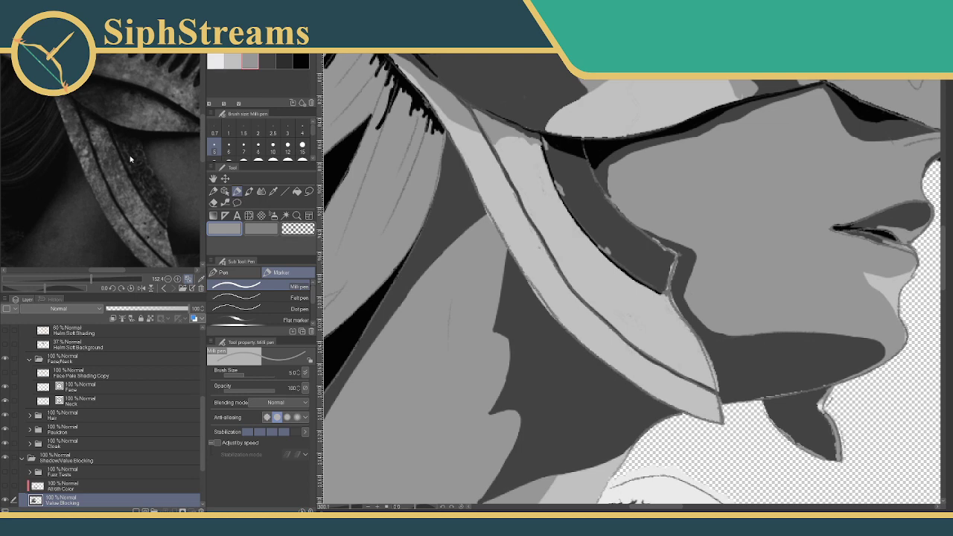
left_click_drag(134, 179, 131, 155)
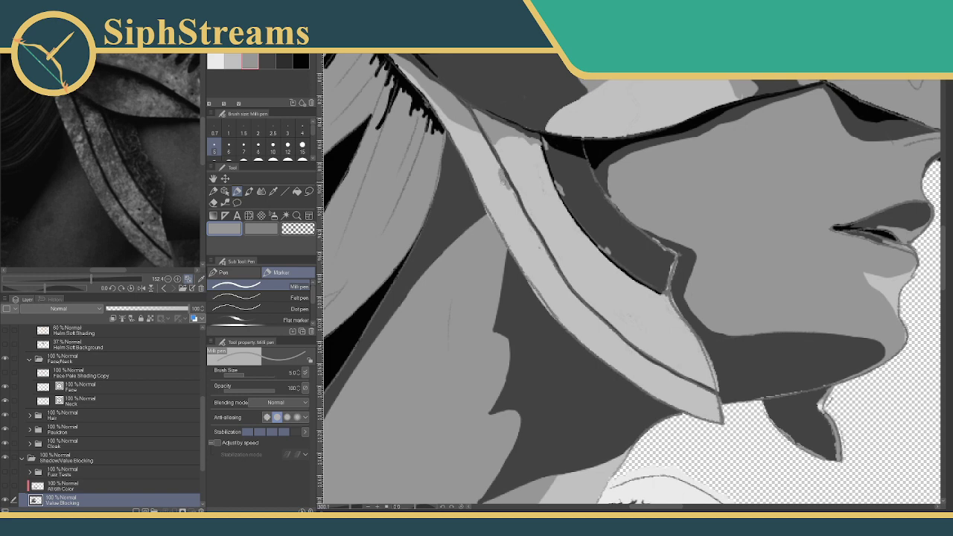
left_click_drag(511, 183, 532, 220)
mouse_move(458, 150)
left_mouse_down()
mouse_move(478, 181)
mouse_move(459, 143)
mouse_move(476, 158)
left_mouse_up()
left_click_drag(512, 243, 529, 272)
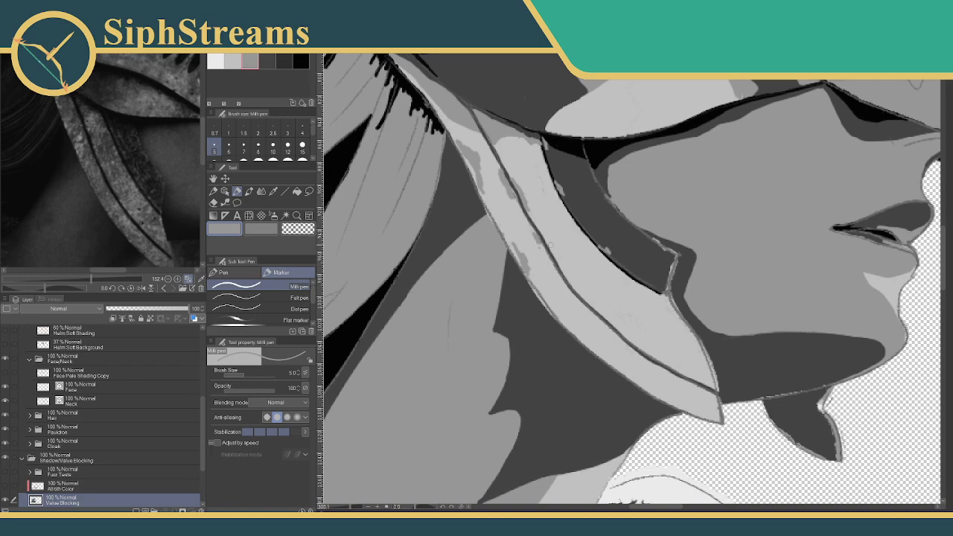
Step: Paint an uneven mid-grey edge along the rear of the lower cheek strap down to its tip
mouse_move(344, 507)
left_mouse_down()
mouse_move(335, 507)
mouse_move(349, 507)
left_mouse_up()
left_click_drag(550, 333, 464, 245)
left_click_drag(195, 195, 173, 157)
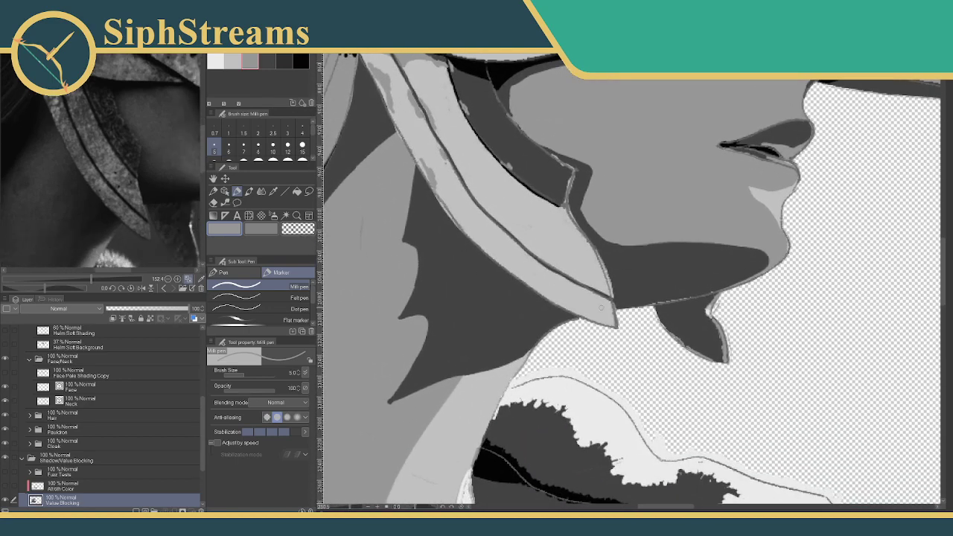
mouse_move(484, 252)
left_mouse_down()
mouse_move(541, 296)
mouse_move(615, 328)
left_mouse_up()
Step: Trim the cheek strap's rear edge with dark grey sampled from the neck shadow
left_click(490, 277, "alt")
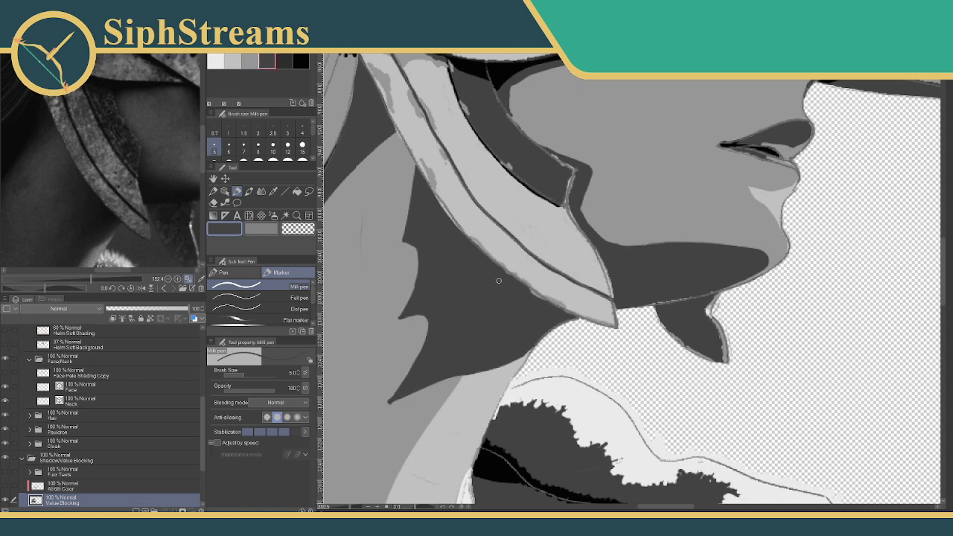
left_click_drag(424, 189, 462, 231)
left_click_drag(502, 270, 557, 308)
left_click_drag(486, 265, 558, 356)
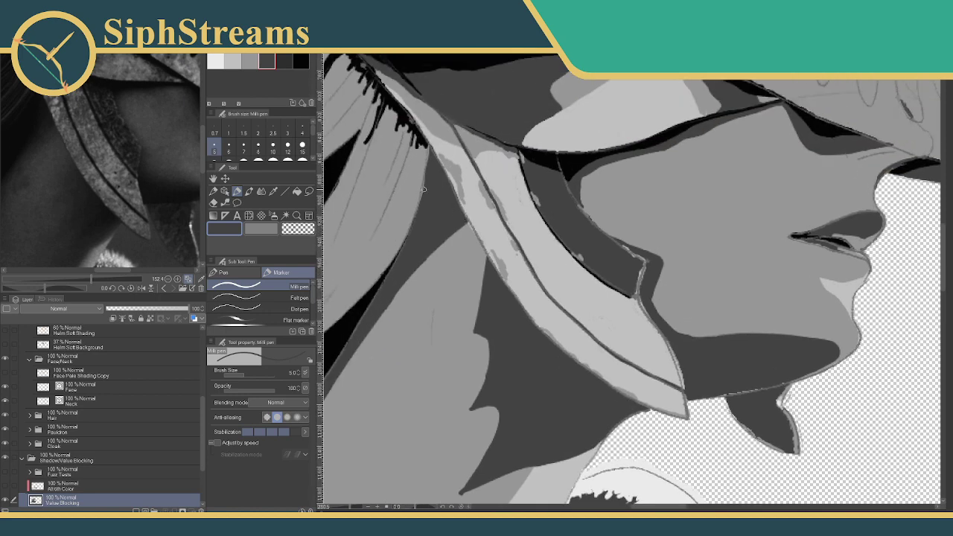
Step: Paint dark grey over the light outline at the lower end of the dark panel in front of the cheek strap
left_click(250, 61)
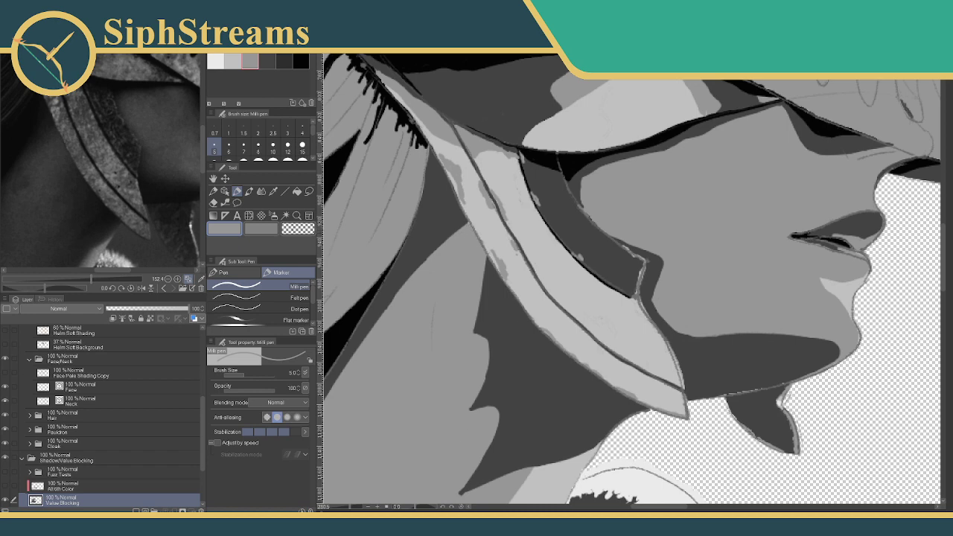
left_click(267, 61)
mouse_move(681, 342)
left_mouse_down()
mouse_move(554, 240)
mouse_move(571, 285)
left_mouse_up()
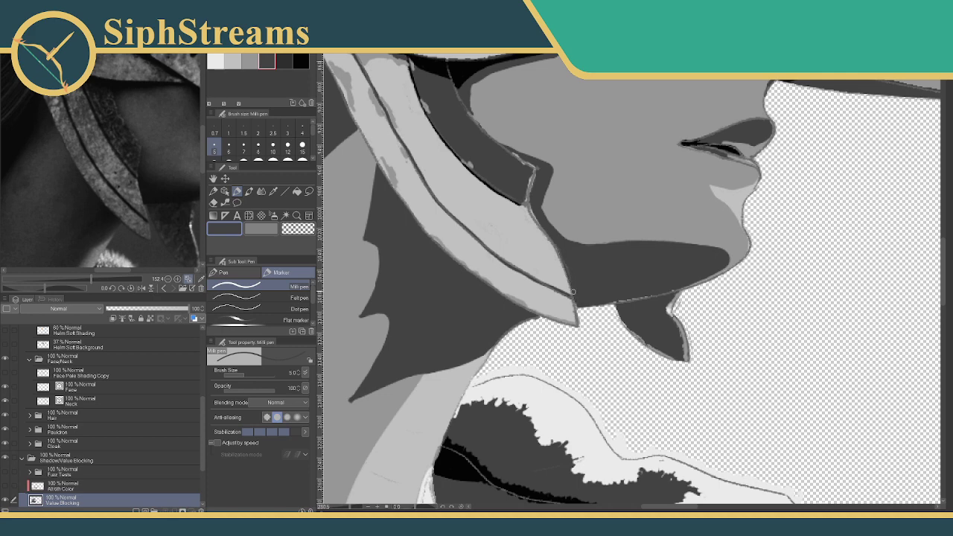
mouse_move(532, 199)
left_mouse_down()
mouse_move(540, 225)
mouse_move(535, 168)
mouse_move(528, 196)
left_mouse_up()
Step: Draw a black line down the short lower end of the dark panel to meet its black rear edge
left_click(302, 60)
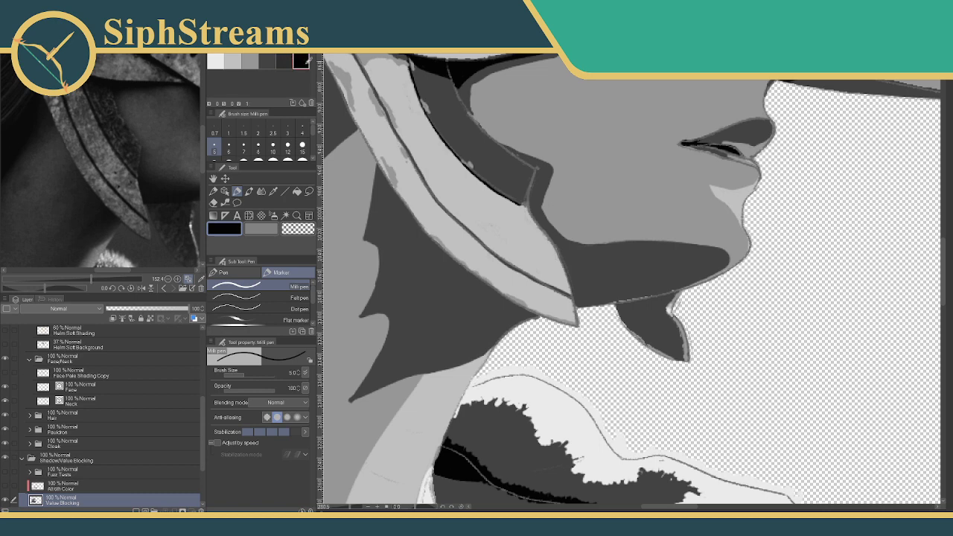
left_click_drag(534, 174, 530, 196)
left_click_drag(533, 171, 521, 204)
Step: Paint mid grey along the cheek strap's front edge just below the dark panel
left_click(249, 62)
left_click(234, 62)
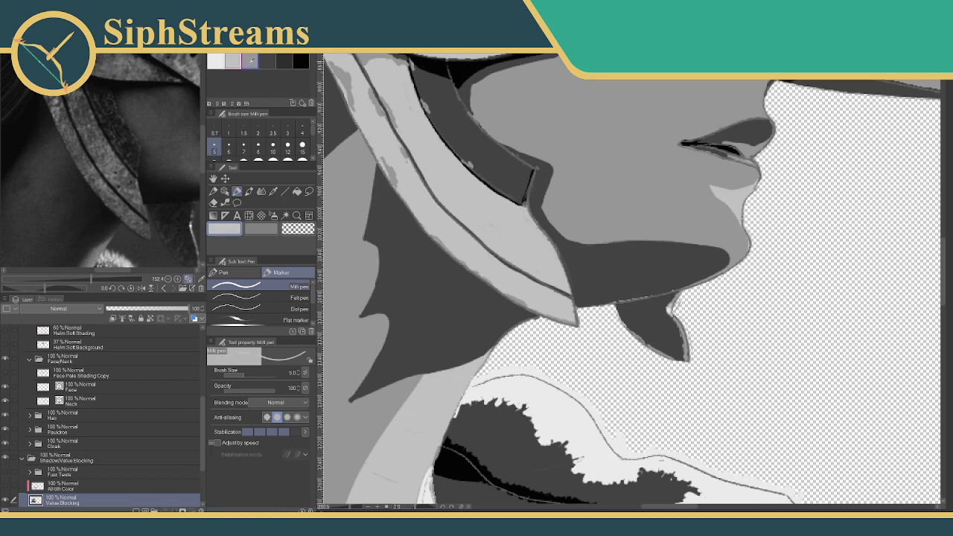
left_click(251, 61)
left_click_drag(529, 207, 546, 237)
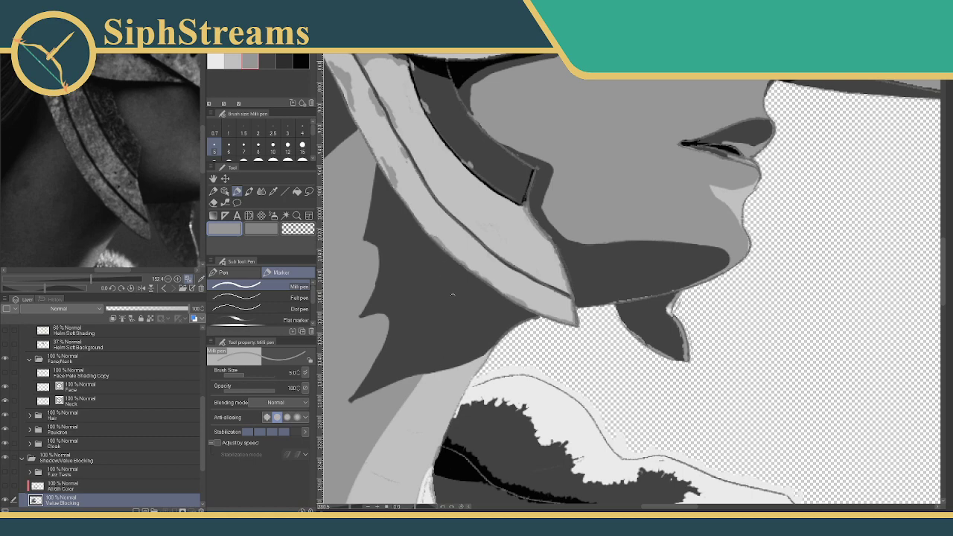
Step: Examine the chin, whole figure, cheek strap and shoulder armour, comparing them with the reference image
left_click_drag(372, 507, 350, 507)
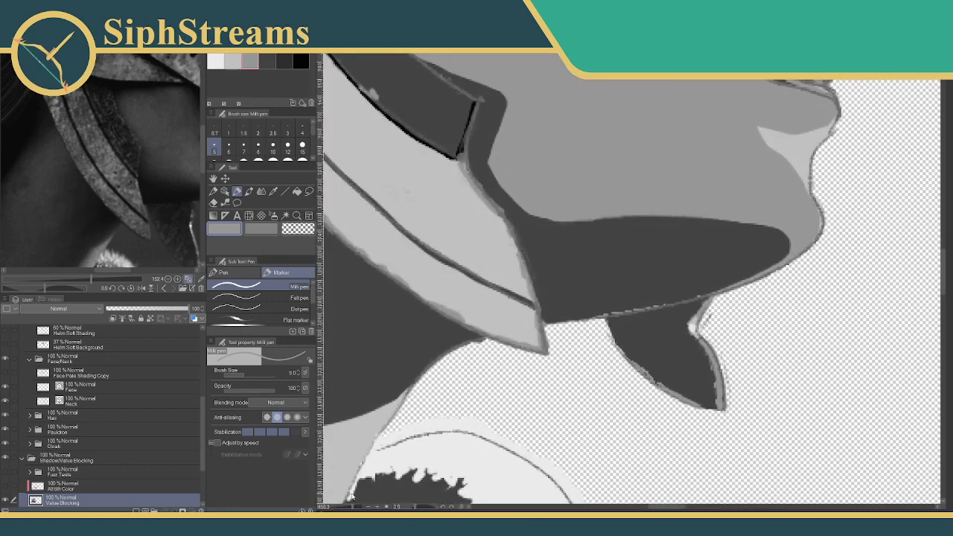
left_click_drag(175, 189, 165, 289)
left_click_drag(91, 279, 96, 215)
left_click_drag(354, 508, 345, 510)
left_click_drag(373, 354, 433, 330)
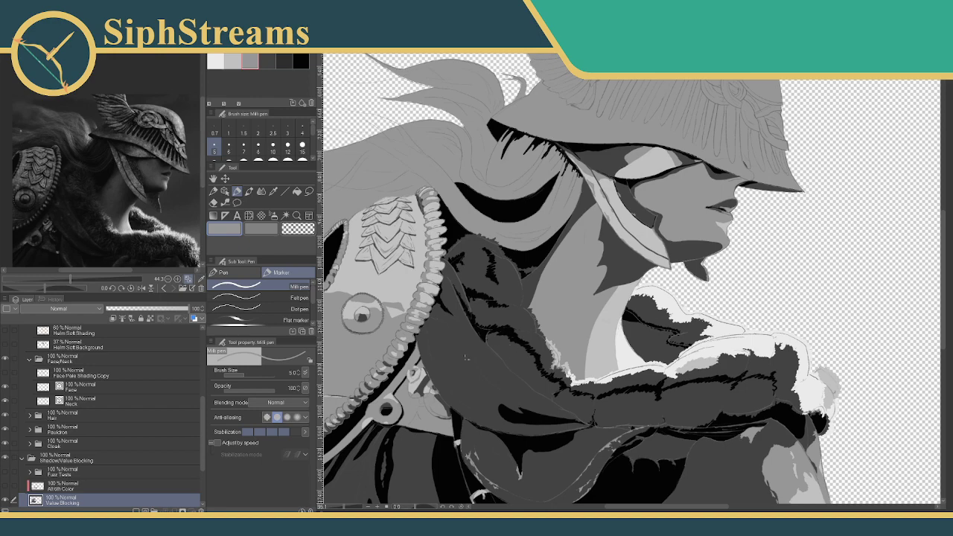
scroll(632, 277, "up", 8)
left_click_drag(644, 135, 602, 488)
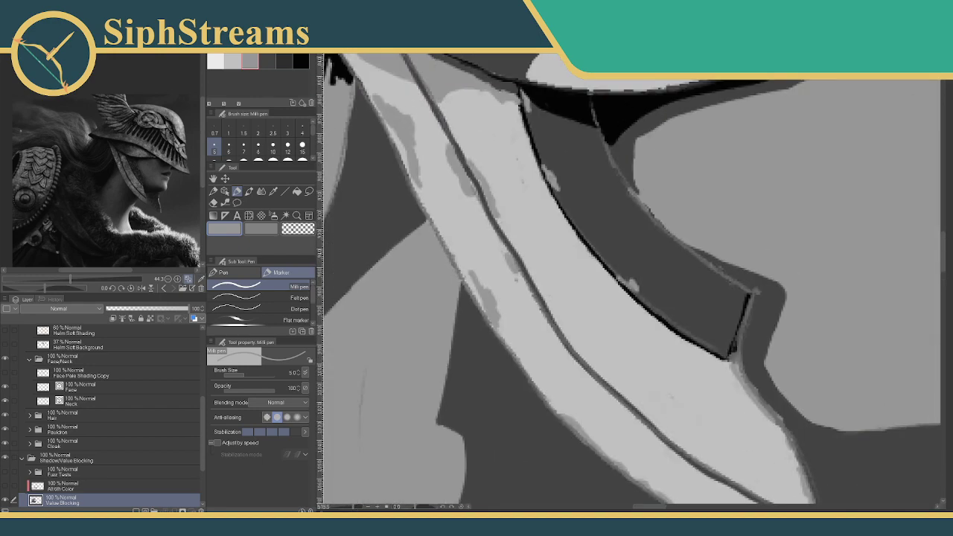
left_click_drag(580, 162, 547, 227)
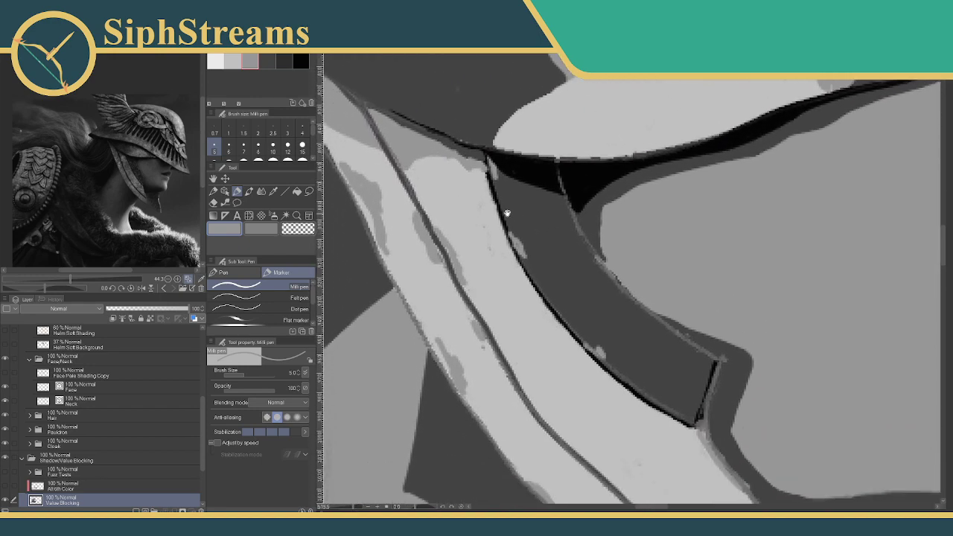
left_click(238, 65)
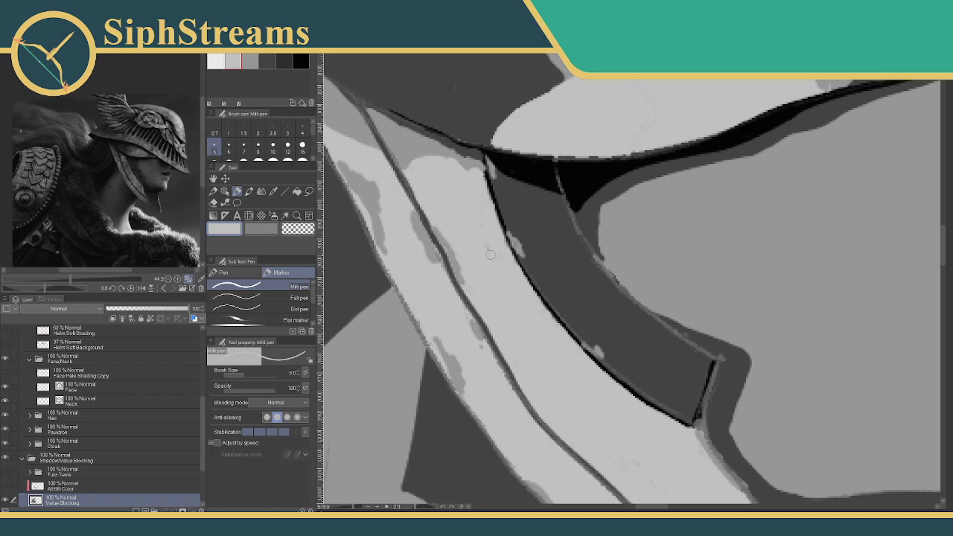
left_click_drag(357, 509, 347, 509)
left_click_drag(419, 319, 468, 337)
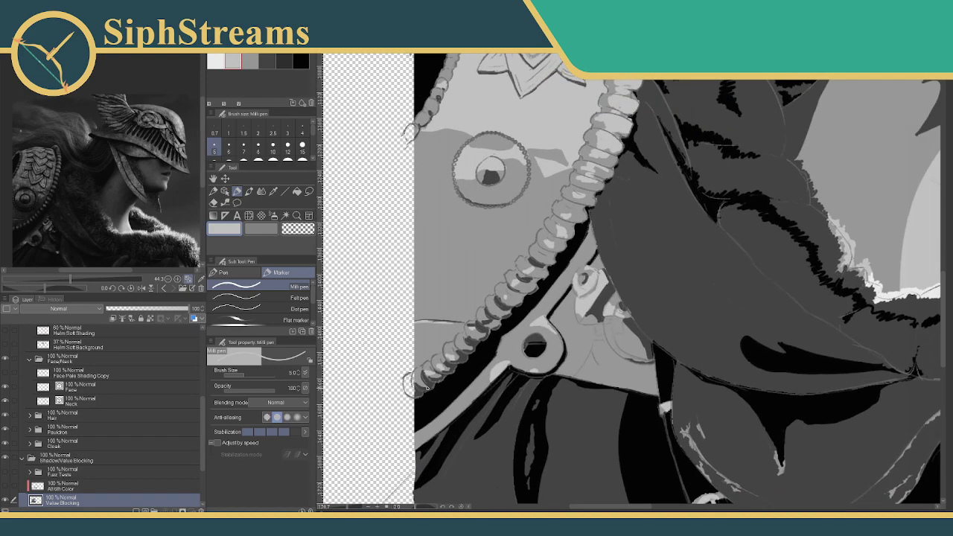
left_click_drag(73, 279, 88, 279)
left_click_drag(42, 219, 135, 168)
left_click_drag(99, 194, 111, 223)
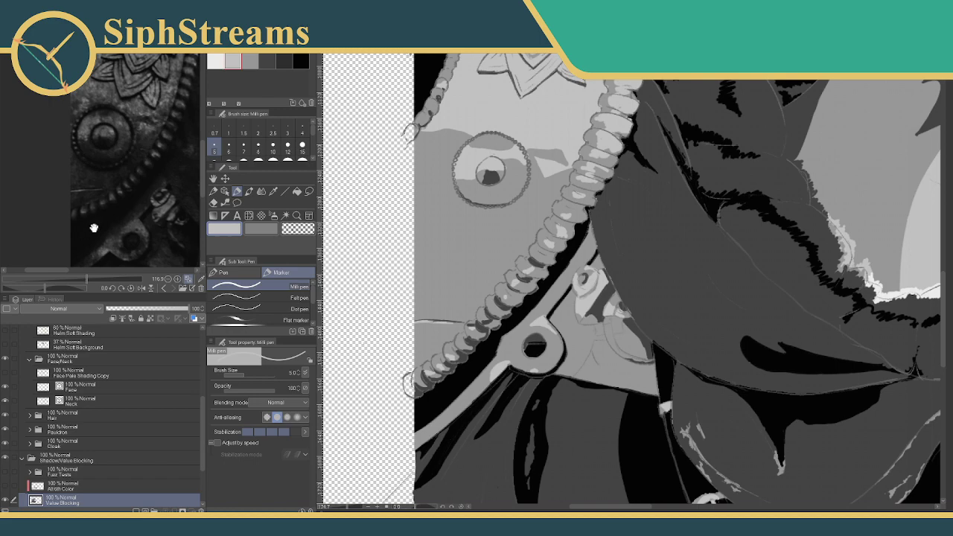
left_click_drag(348, 509, 341, 508)
left_click_drag(730, 194, 534, 400)
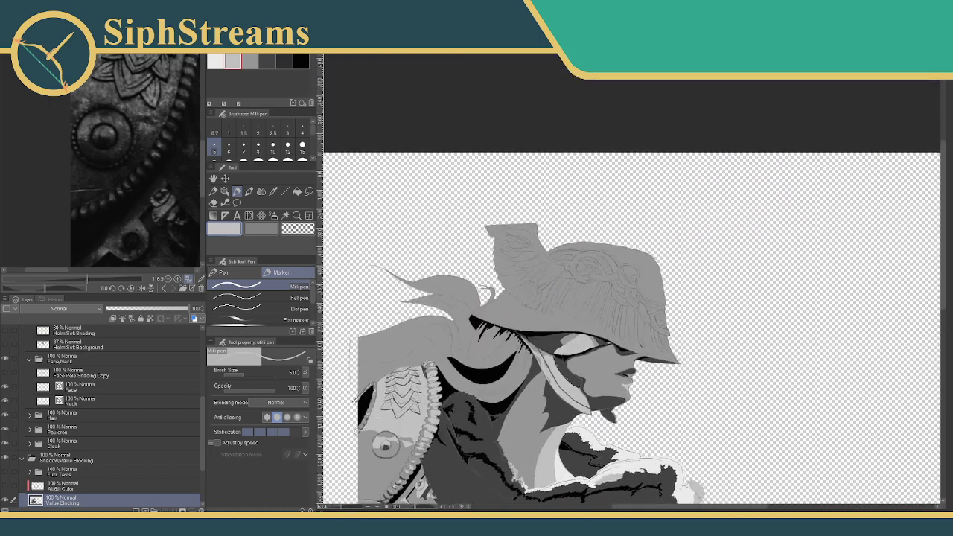
Step: Fill the mid-grey patch at the rear of the light shape under the helmet brim with near-white
left_click_drag(344, 508, 354, 508)
left_click_drag(372, 386, 492, 244)
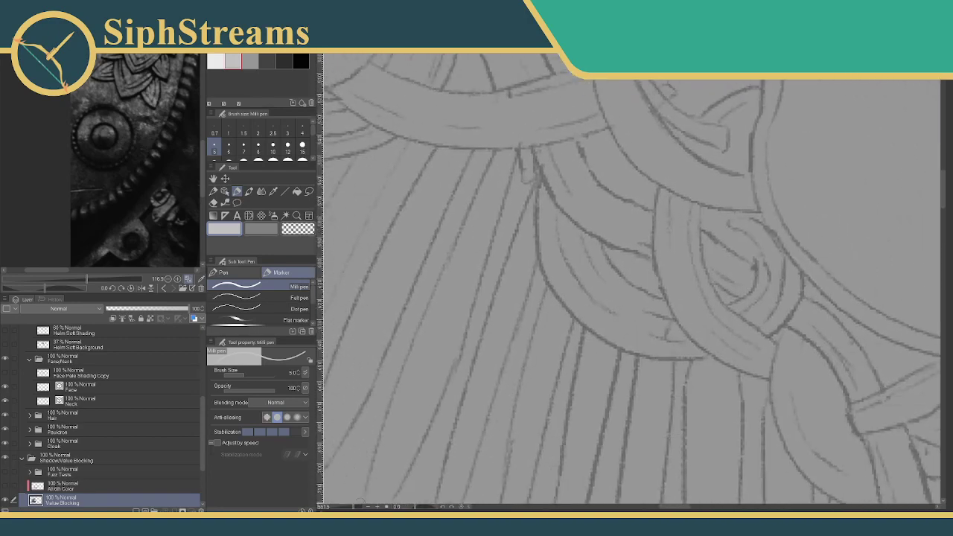
scroll(358, 503, "down", 6)
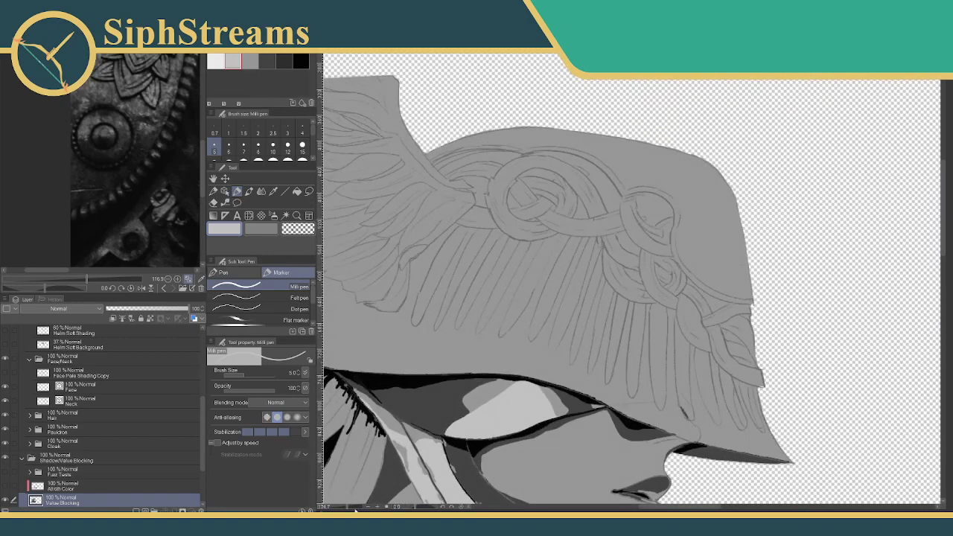
left_click_drag(349, 509, 538, 188)
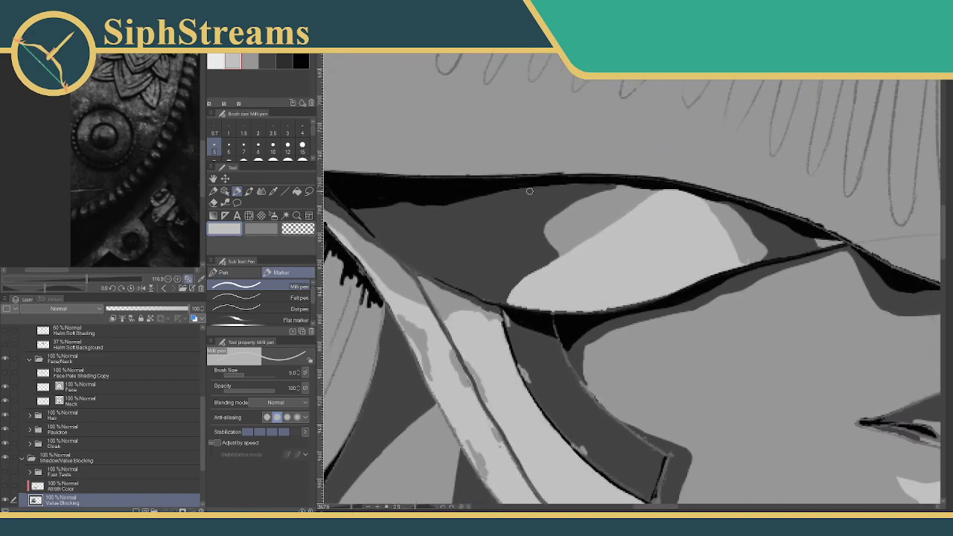
left_click(216, 61)
left_click(296, 192)
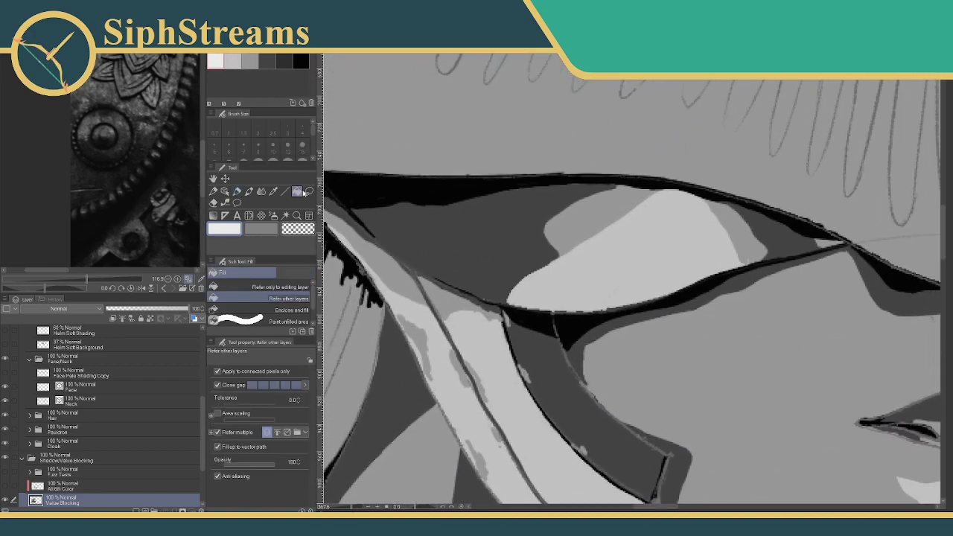
left_click(593, 219)
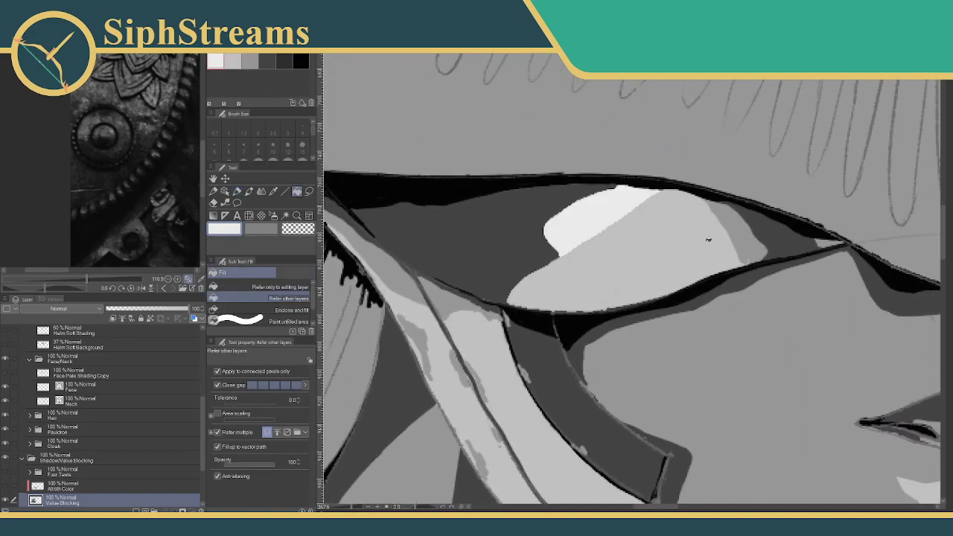
Step: Fill the whole light shape under the helmet brim with light grey and the dark areas behind and ahead of it with mid grey
left_click(233, 61)
left_click(570, 225)
left_click(736, 229)
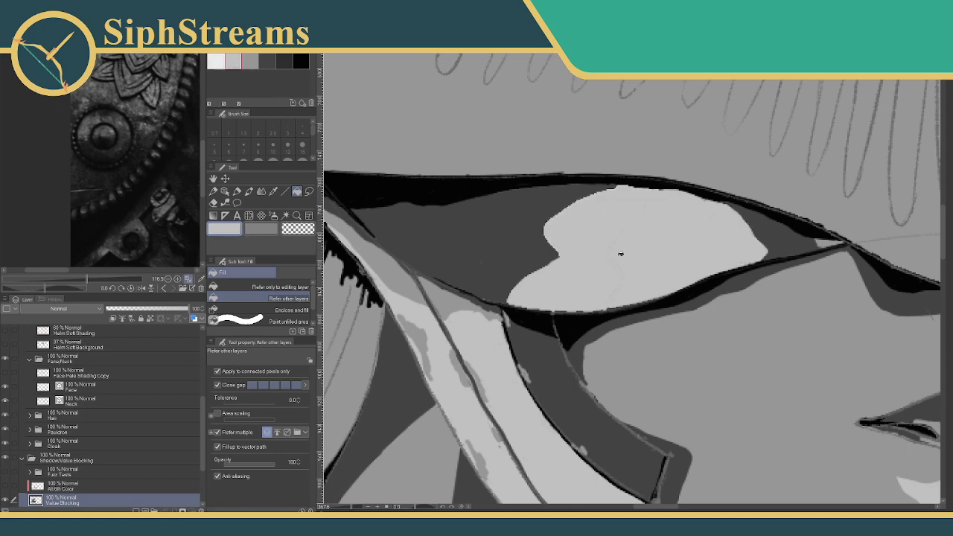
left_click(250, 61)
left_click(536, 234)
left_click(775, 239)
Step: Paint a dark-grey band along the lower edge of the black shadow under the rear of the helmet brim
mouse_move(408, 201)
left_mouse_down()
mouse_move(450, 188)
mouse_move(452, 207)
left_mouse_up()
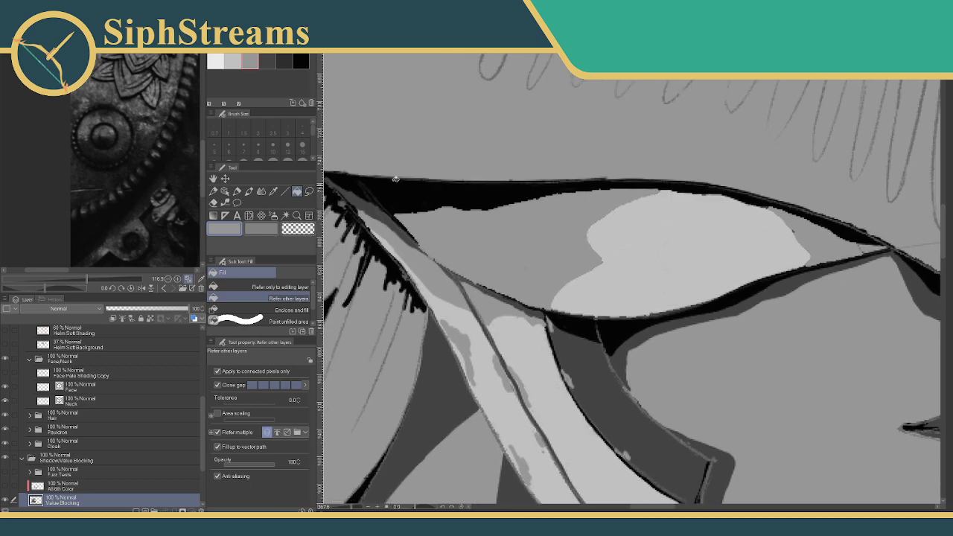
left_click(267, 61)
left_click(428, 206)
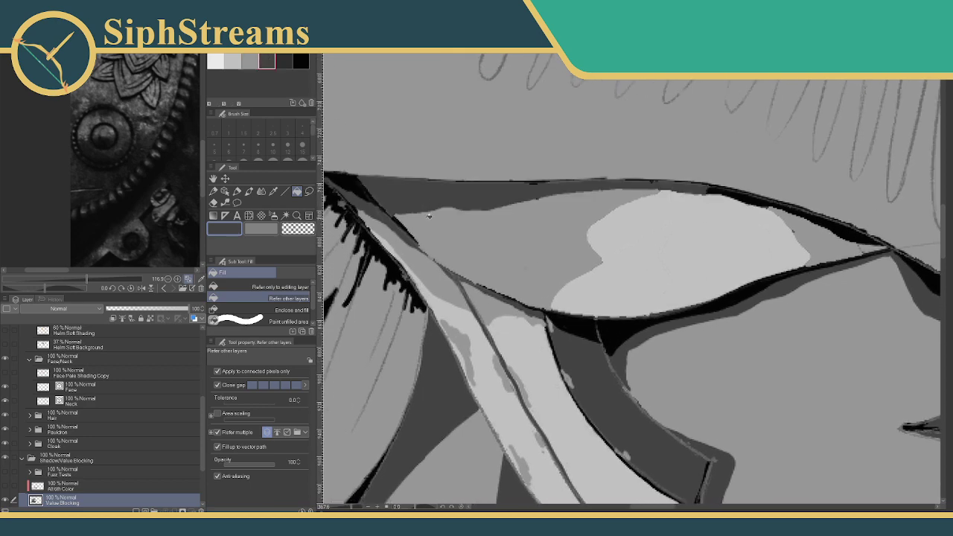
key("ctrl+z")
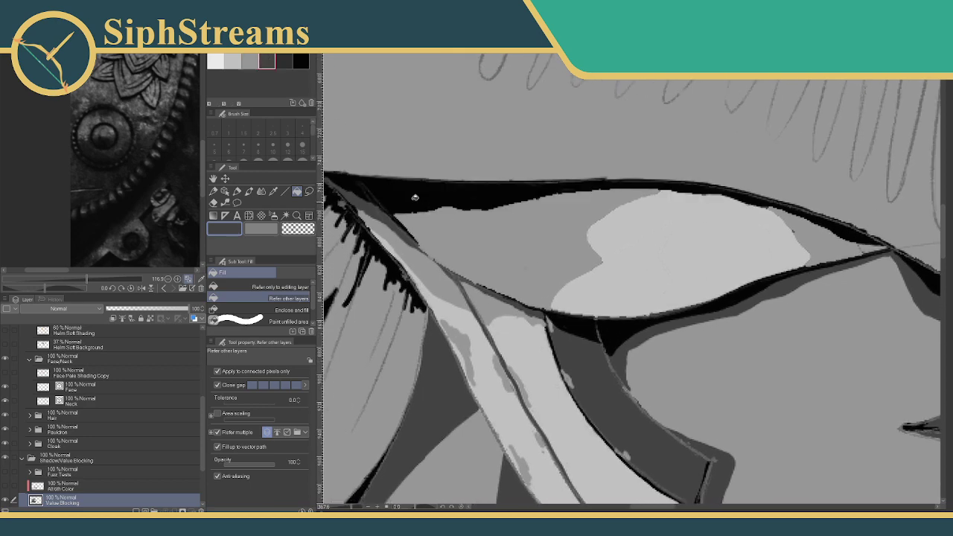
left_click(237, 192)
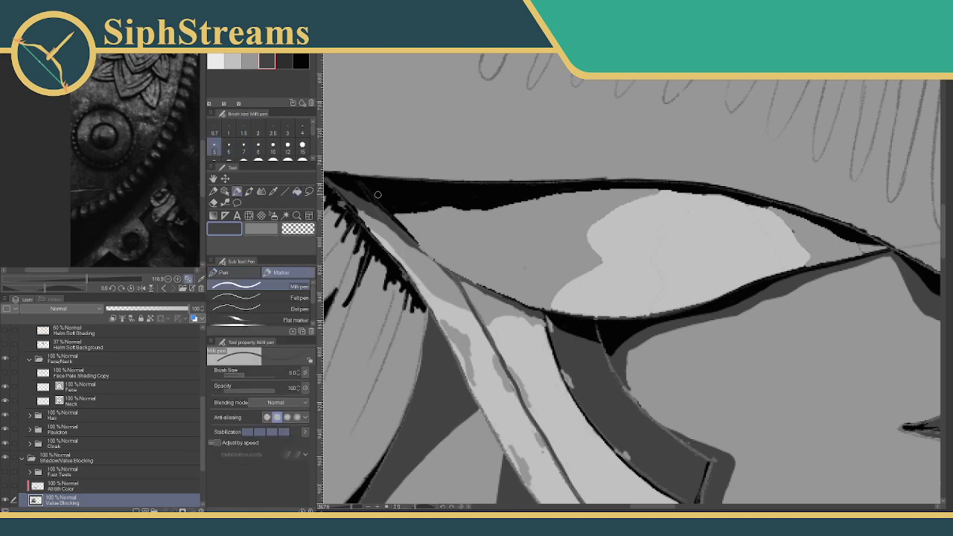
mouse_move(384, 203)
left_mouse_down()
mouse_move(433, 190)
mouse_move(648, 186)
left_mouse_up()
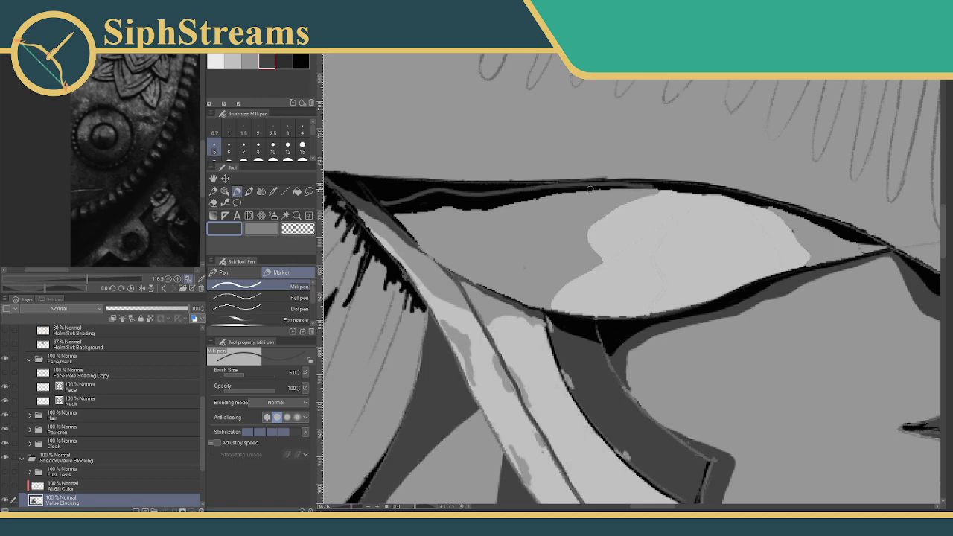
mouse_move(383, 203)
left_mouse_down()
mouse_move(406, 213)
mouse_move(488, 209)
mouse_move(632, 184)
left_mouse_up()
mouse_move(387, 209)
left_mouse_down()
mouse_move(447, 192)
mouse_move(426, 208)
mouse_move(457, 202)
mouse_move(400, 209)
mouse_move(477, 197)
mouse_move(460, 205)
mouse_move(487, 199)
mouse_move(474, 202)
mouse_move(487, 204)
mouse_move(482, 210)
mouse_move(566, 190)
left_mouse_up()
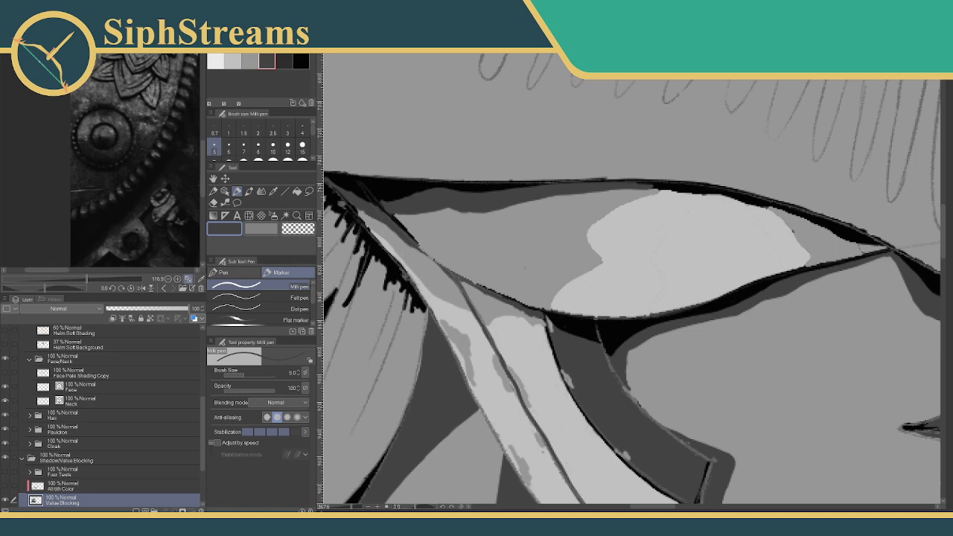
Step: Continue the dark-grey band forward under the brim, above the light shape and into the narrow front corner
left_click_drag(676, 207, 589, 190)
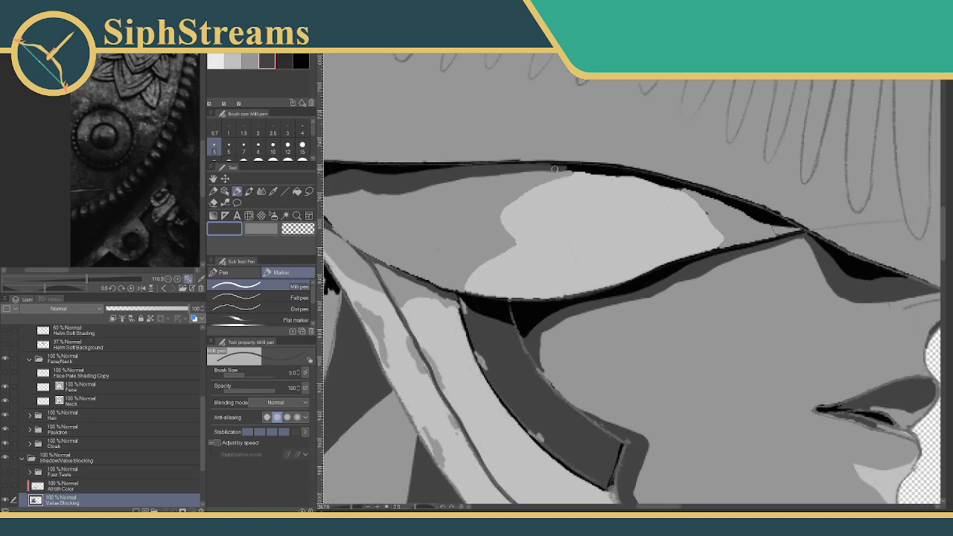
left_click_drag(610, 172, 563, 168)
left_click_drag(643, 179, 790, 225)
left_click_drag(701, 194, 714, 199)
key("ctrl+z")
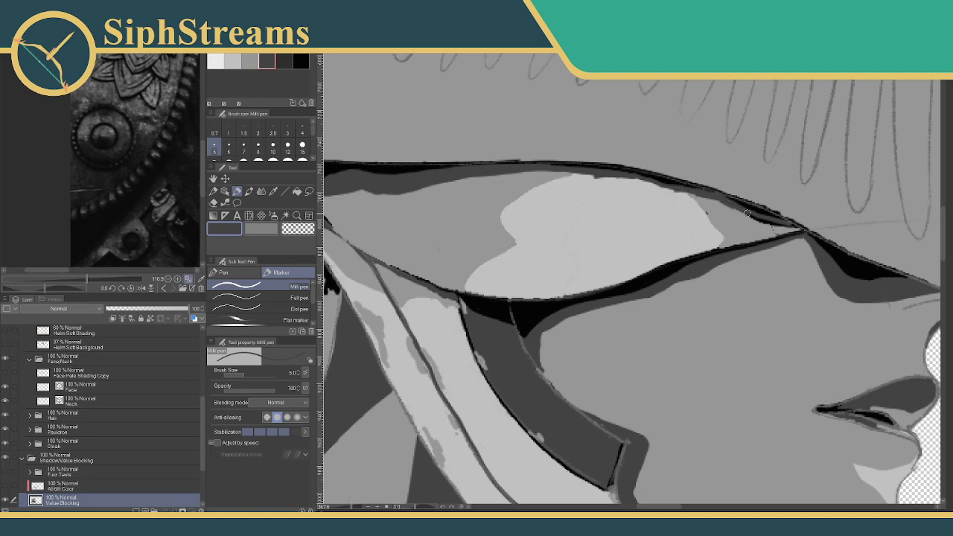
left_click_drag(770, 226, 747, 215)
key("ctrl+z")
left_click_drag(754, 217, 782, 224)
Step: Smooth the upper and lower edges of the light shape under the brim with light grey
left_click(236, 61)
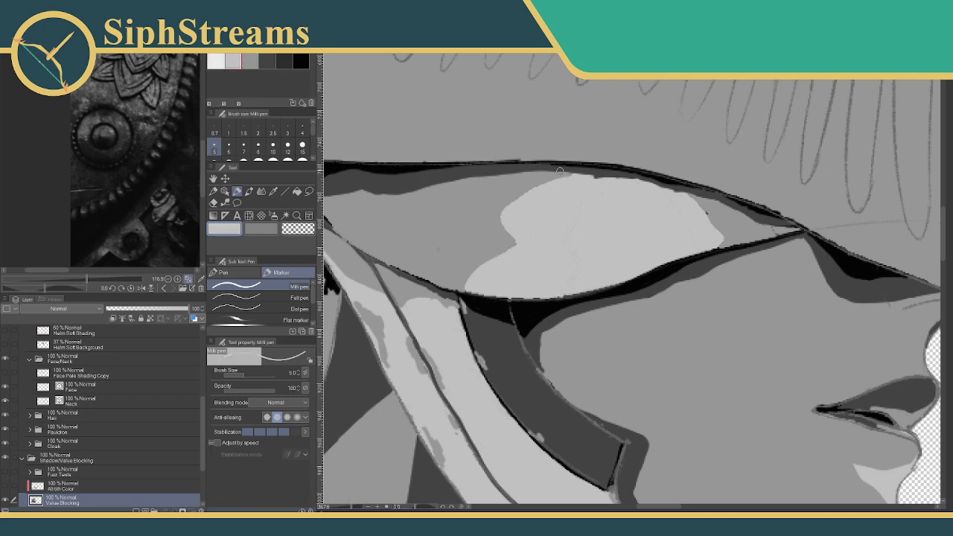
left_click_drag(588, 179, 667, 193)
left_click_drag(691, 199, 701, 208)
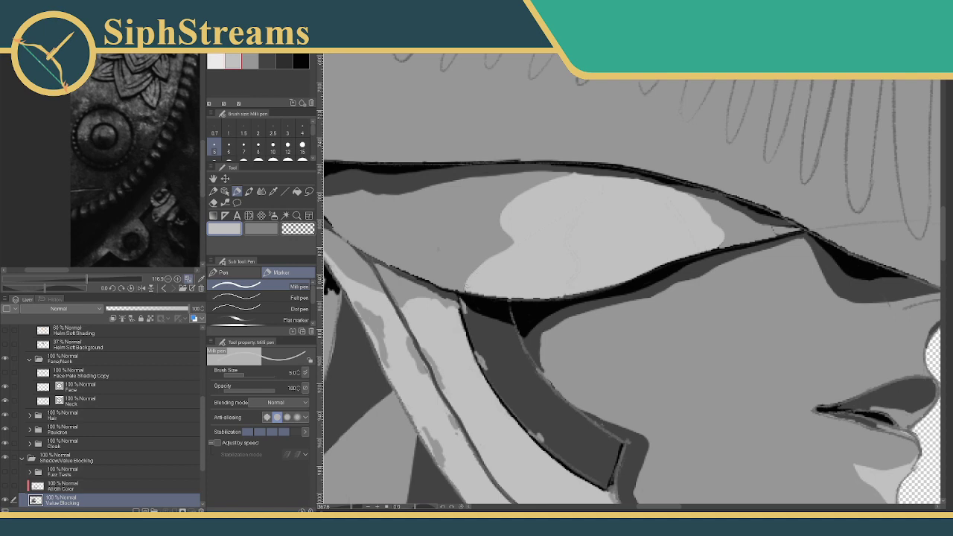
left_click(251, 60)
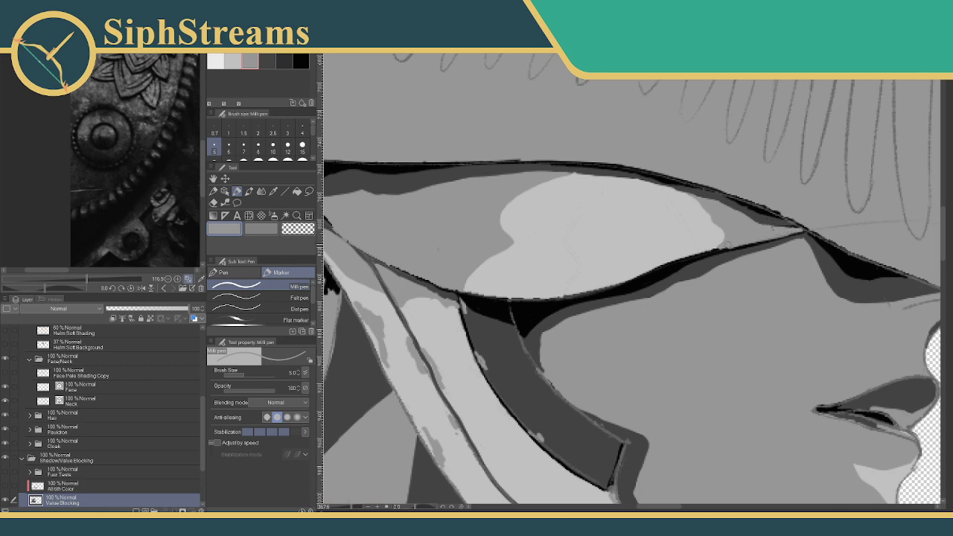
left_click(233, 61)
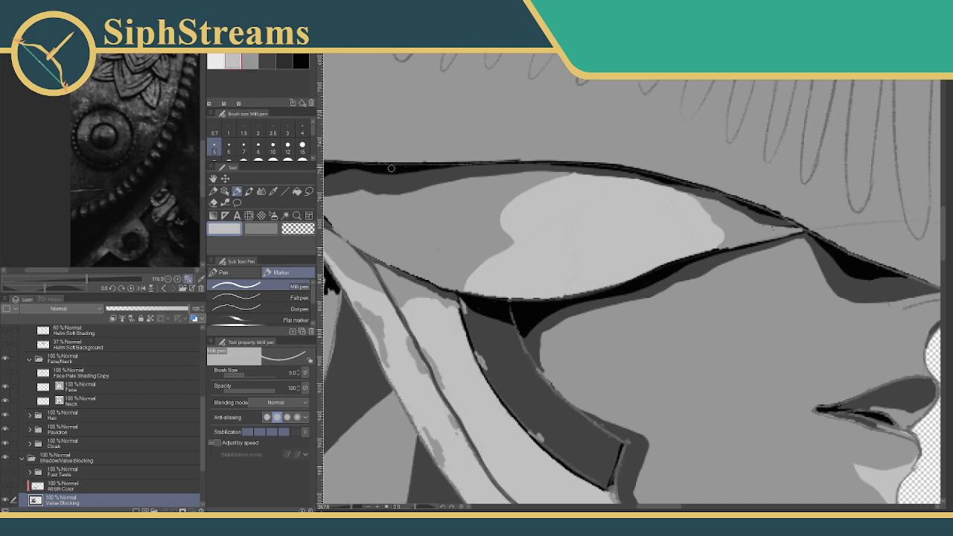
mouse_move(472, 290)
left_mouse_down()
mouse_move(561, 295)
mouse_move(618, 278)
left_mouse_up()
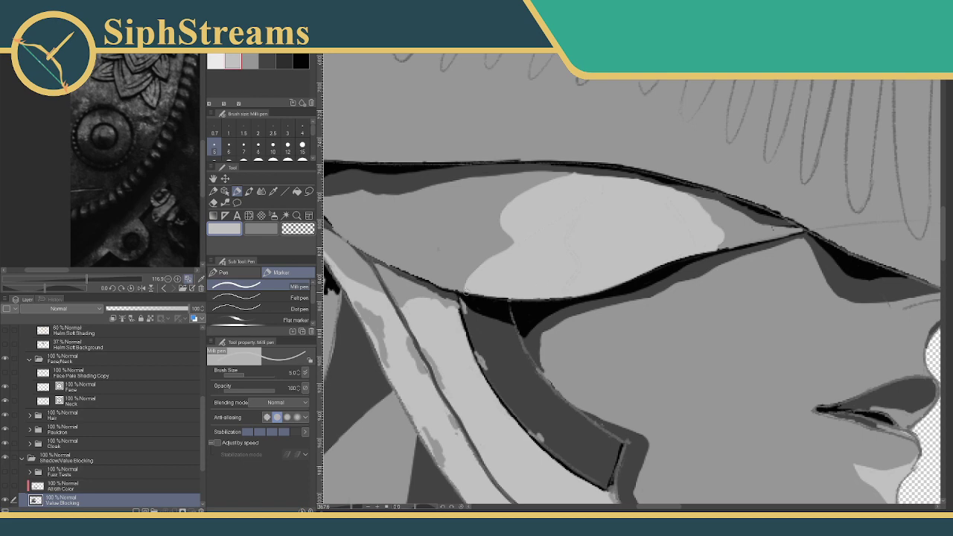
left_click_drag(514, 290, 599, 280)
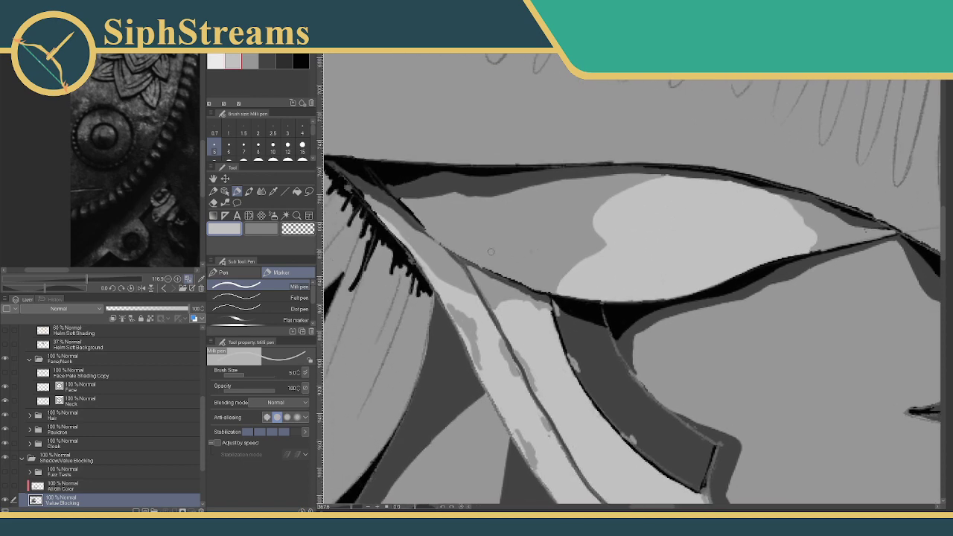
Step: Touch up the mid-grey shading beside the cheek strap's centre line, following the strap in the reference image
left_click(249, 60)
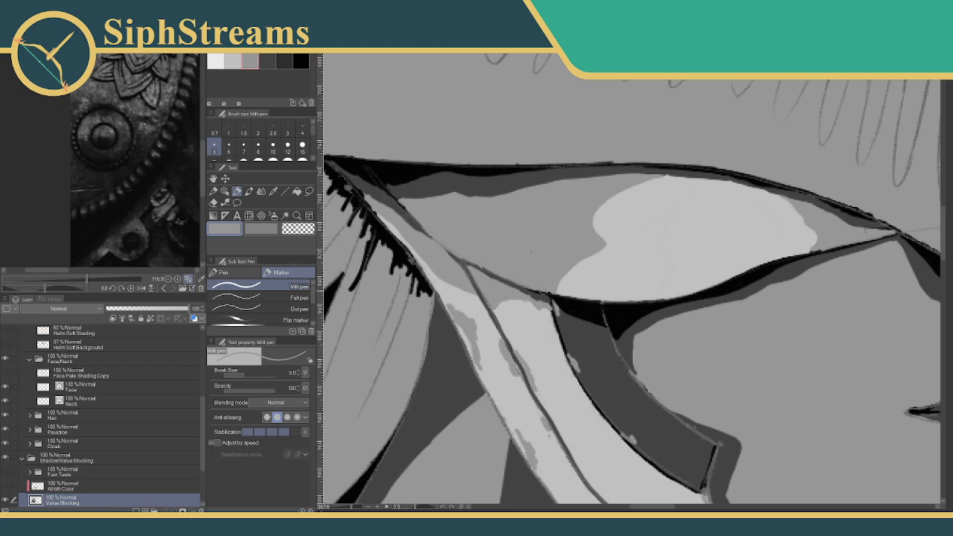
left_click_drag(348, 507, 335, 504)
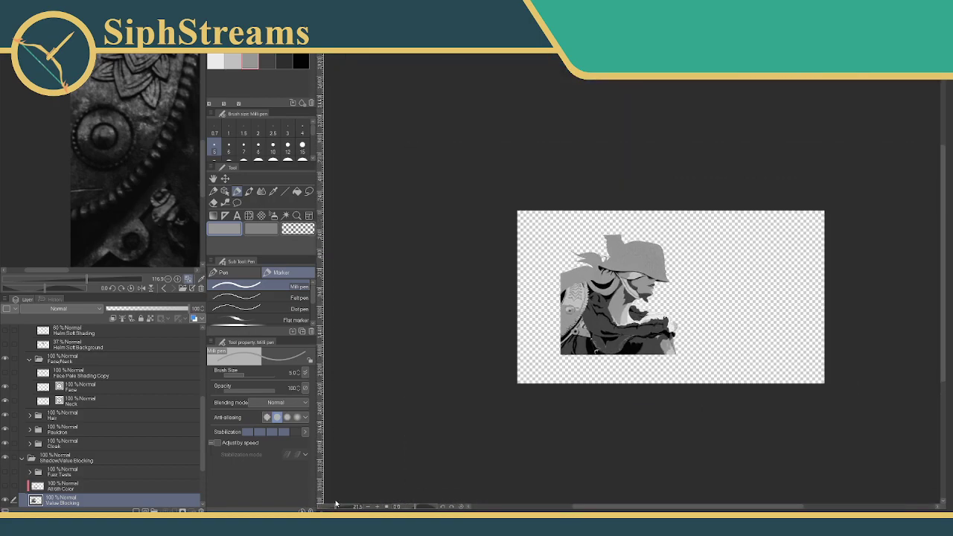
scroll(335, 505, "up", 6)
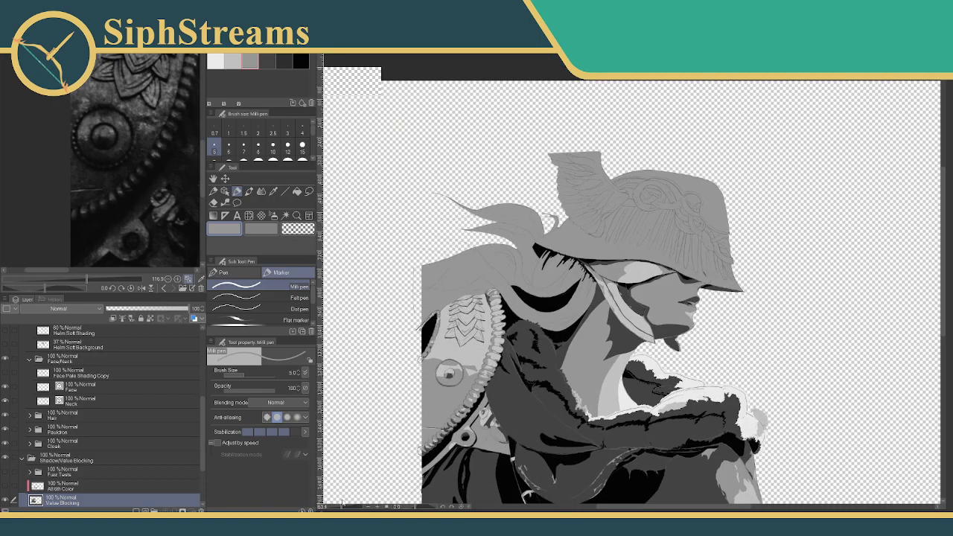
scroll(343, 505, "up", 5)
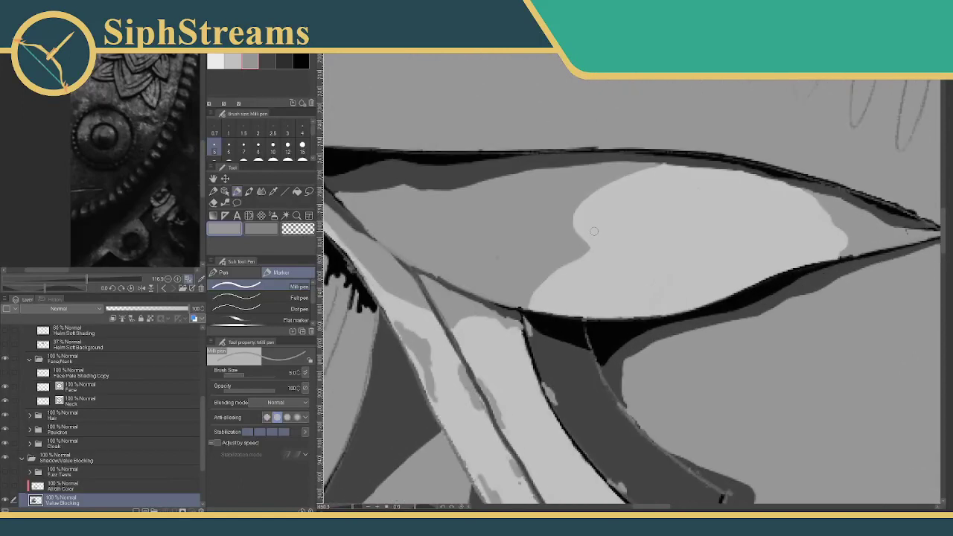
left_click_drag(184, 126, 119, 180)
left_click_drag(87, 227, 3, 146)
left_click_drag(420, 342, 403, 252)
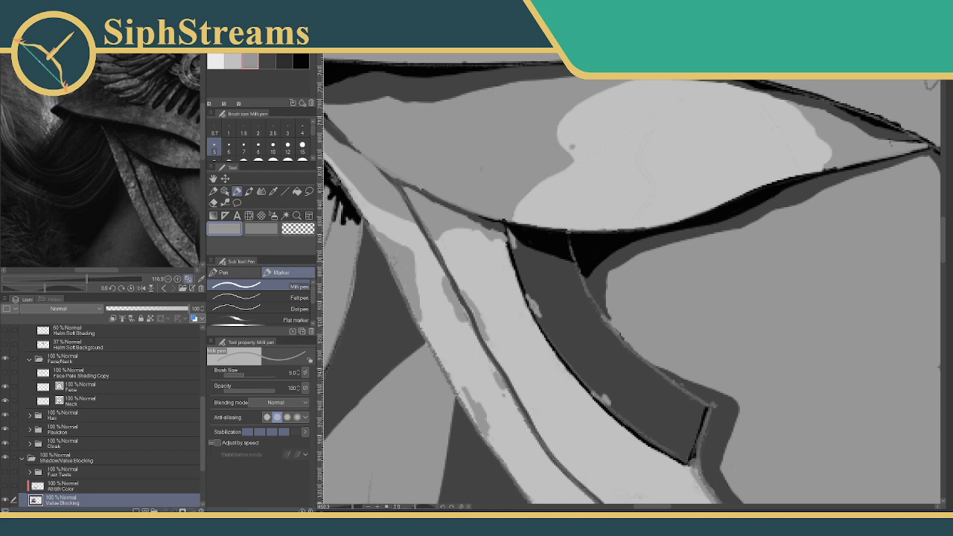
left_click_drag(447, 287, 468, 323)
left_click_drag(464, 369, 434, 251)
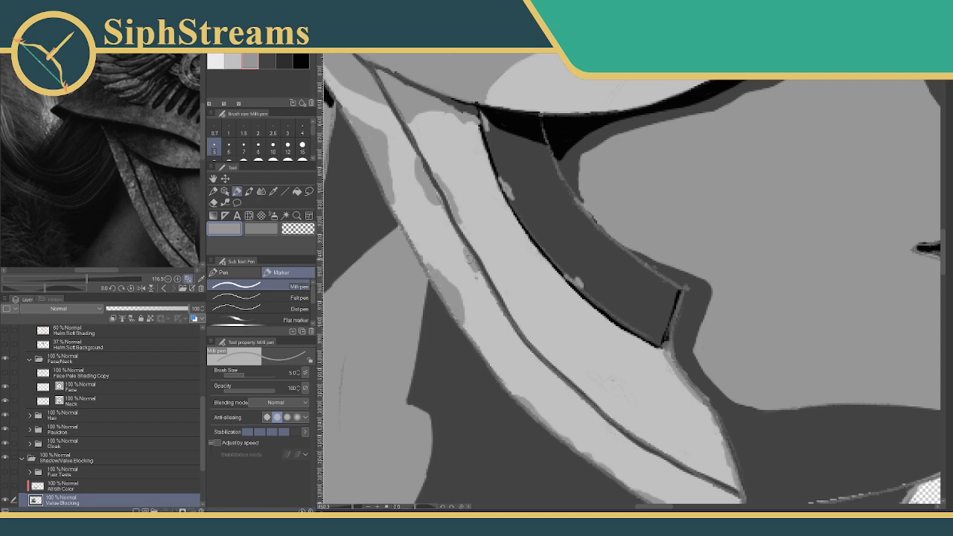
left_click_drag(482, 279, 499, 292)
Step: Redraw a short stretch of the cheek strap's centre line in dark grey
left_click(284, 62)
left_click(267, 62)
left_click_drag(480, 264, 498, 297)
Step: Paint a mid-grey strip on the cheek strap along the rear edge of the dark panel
left_click(250, 61)
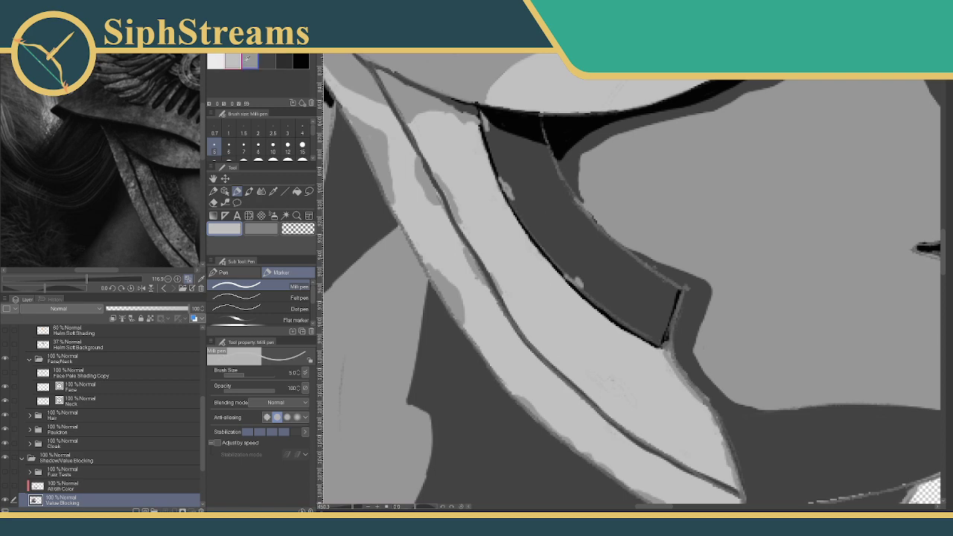
mouse_move(536, 328)
left_mouse_down()
mouse_move(504, 251)
mouse_move(476, 216)
left_mouse_up()
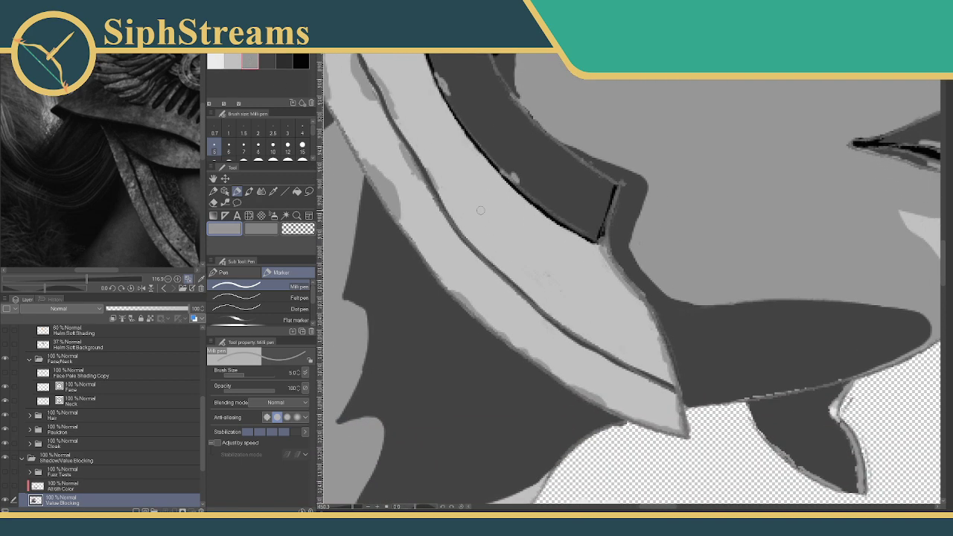
mouse_move(489, 171)
left_mouse_down()
mouse_move(502, 203)
mouse_move(564, 225)
left_mouse_up()
mouse_move(495, 166)
left_mouse_down()
mouse_move(512, 213)
mouse_move(559, 222)
left_mouse_up()
mouse_move(509, 195)
left_mouse_down()
mouse_move(529, 212)
mouse_move(521, 207)
left_mouse_up()
Step: Fill the mid-grey patches on both halves of the cheek strap with light grey
mouse_move(351, 508)
left_mouse_down()
mouse_move(330, 504)
mouse_move(342, 506)
left_mouse_up()
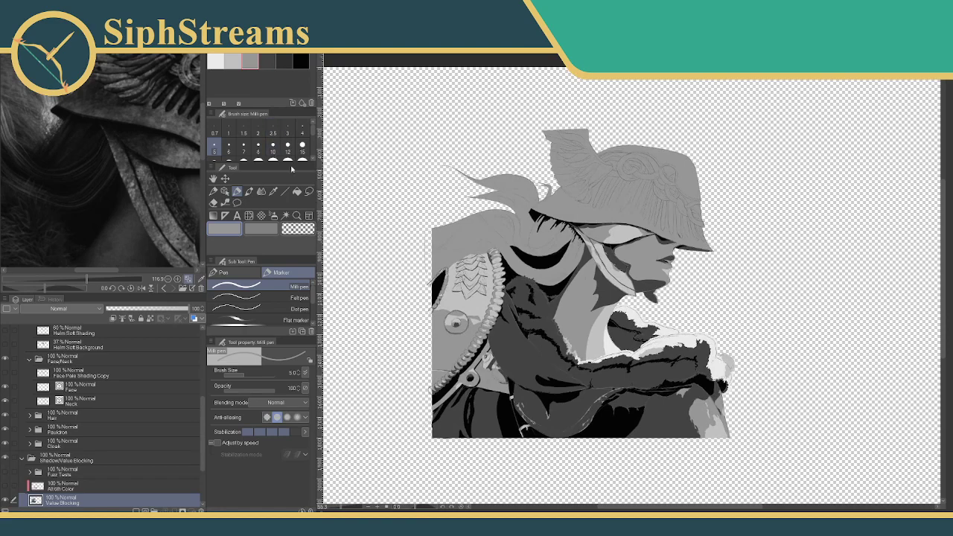
left_click(296, 192)
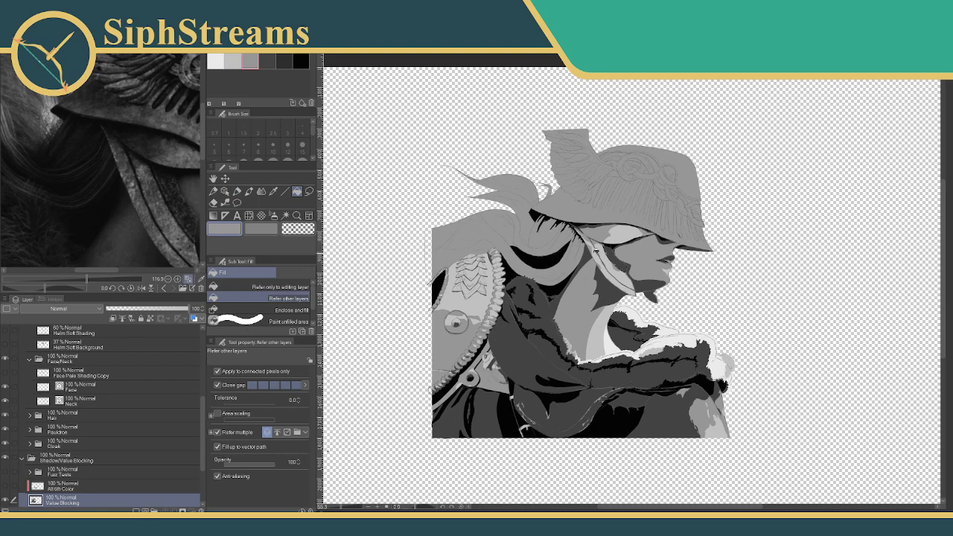
left_click_drag(343, 507, 351, 507)
left_click_drag(445, 251, 523, 355)
left_click(235, 63)
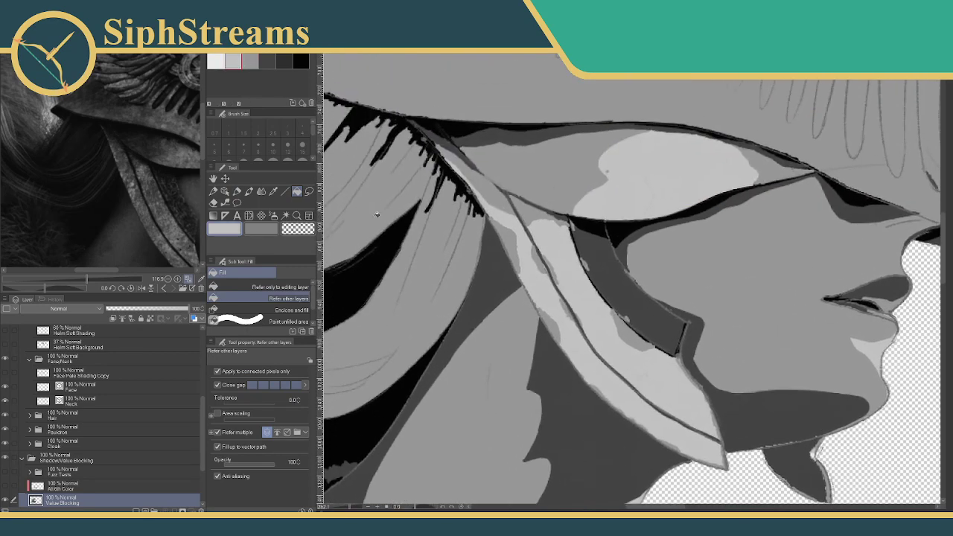
left_click(495, 240)
left_click(538, 255)
left_click(539, 310)
left_click(556, 273)
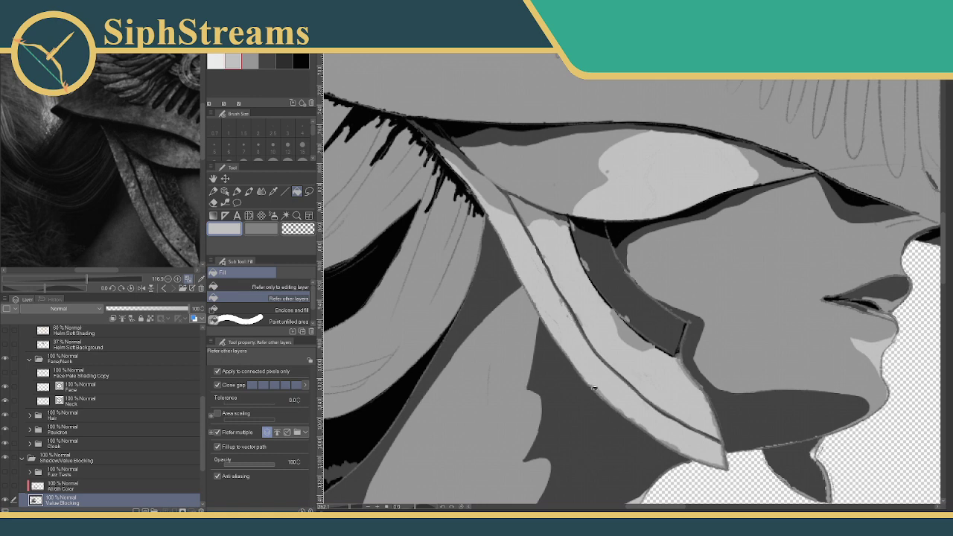
left_click(628, 329)
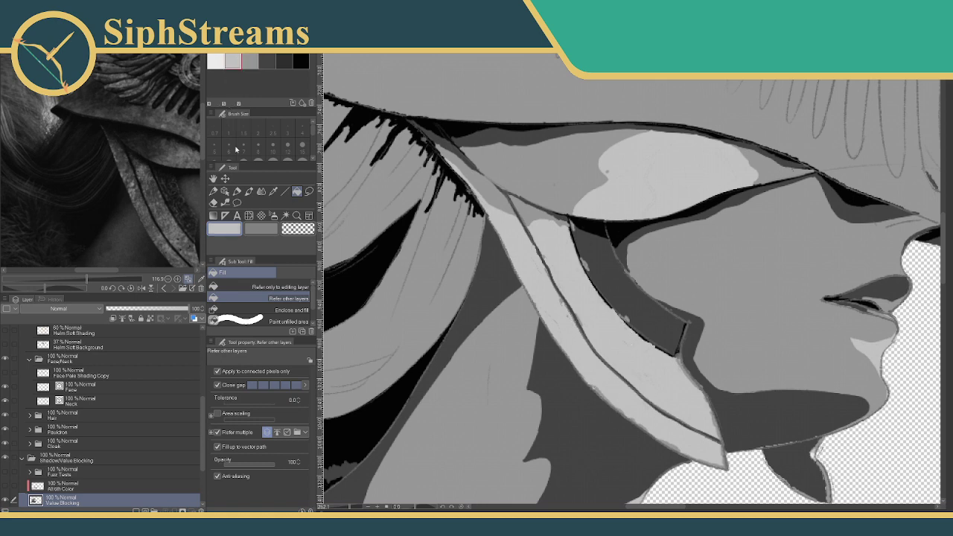
Step: Clean up the edge of the cheek strap's centre line with light grey and redraw its upper part in dark grey
key("p")
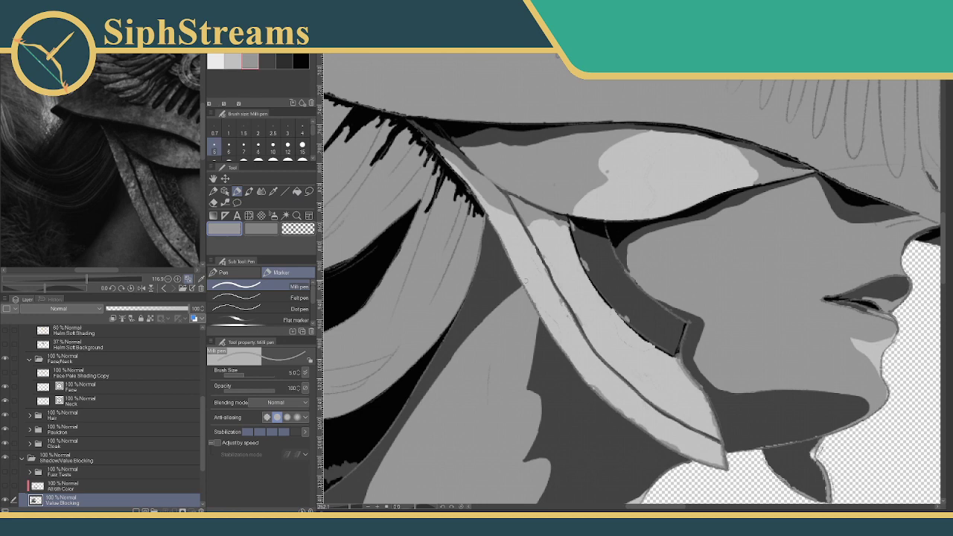
left_click(233, 61)
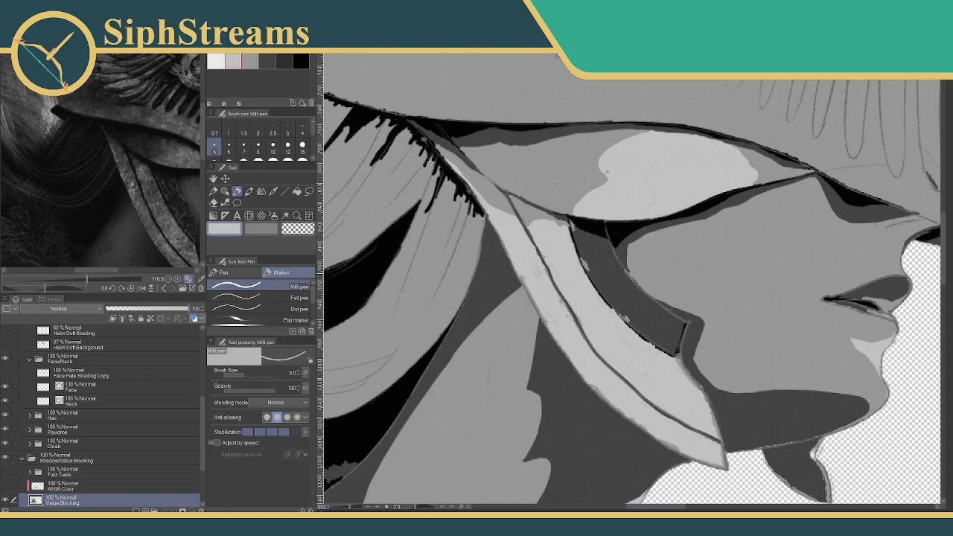
key("ctrl+z")
left_click_drag(545, 268, 576, 314)
left_click(269, 62)
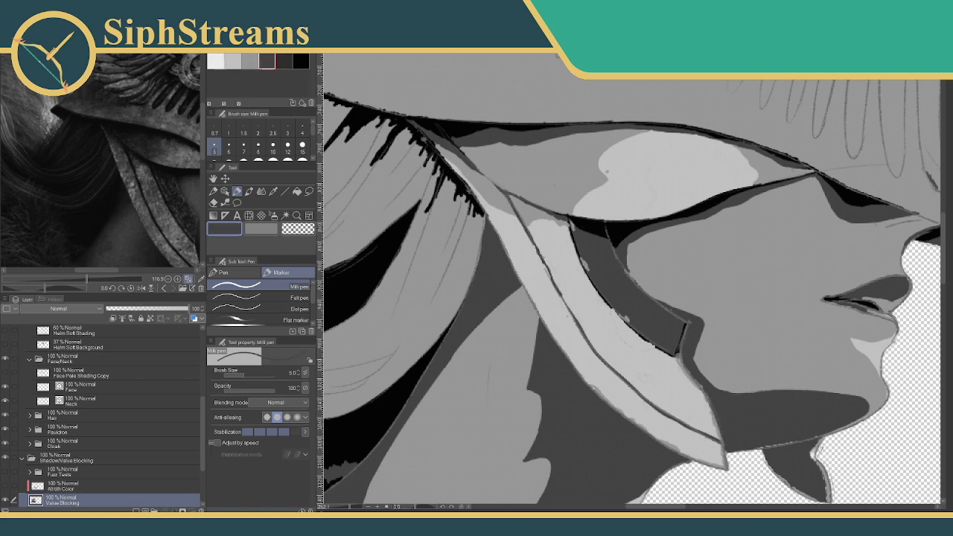
left_click_drag(534, 247, 579, 324)
Step: Redraw the lower part of the black line along the dark panel's rear edge beside the cheek strap
left_click(301, 61)
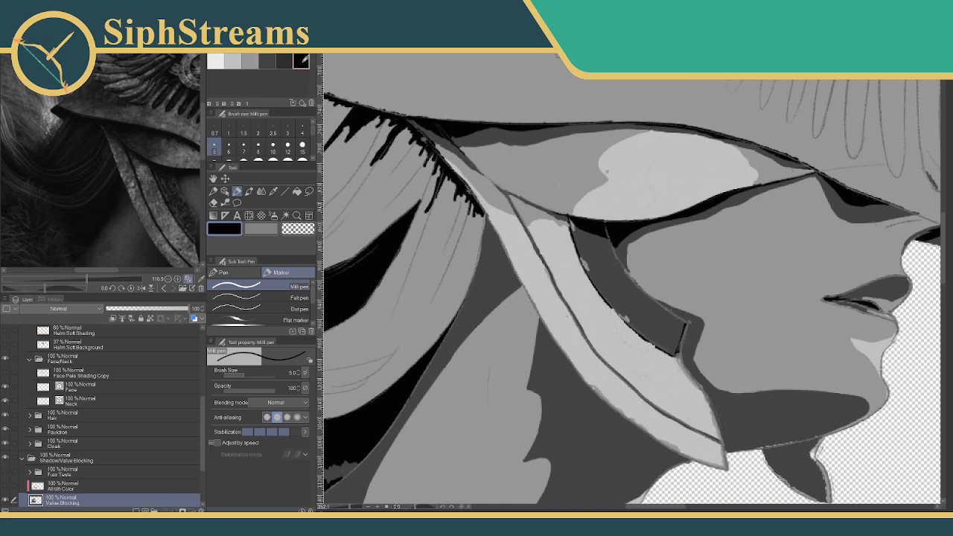
left_click_drag(615, 309, 647, 344)
key("ctrl+z")
left_click_drag(610, 305, 659, 346)
key("ctrl+z")
left_click_drag(610, 307, 673, 356)
key("ctrl+z")
Step: Examine the cheek strap's centre line and the dark panel's black edge up close, then within the surrounding face
left_click(237, 59)
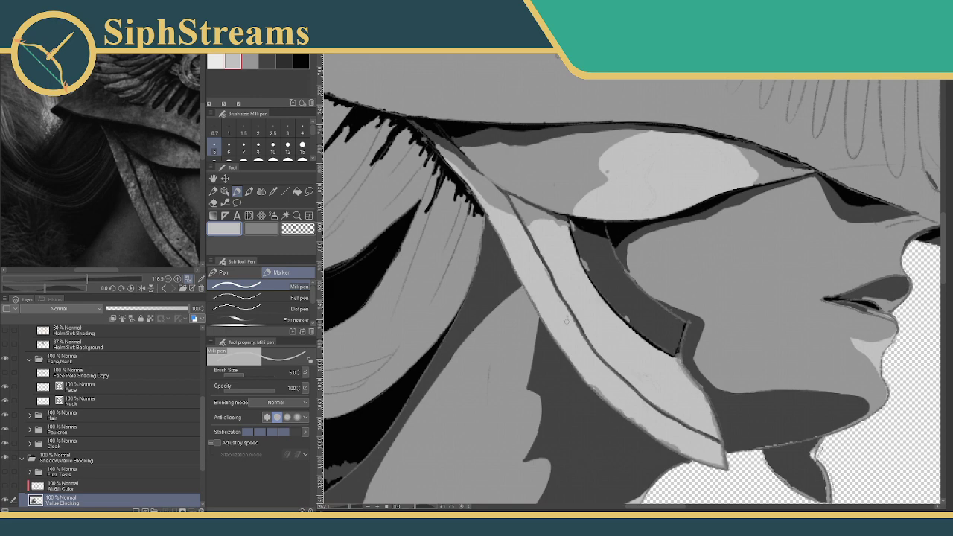
left_click_drag(351, 507, 357, 507)
left_click_drag(399, 406, 497, 283)
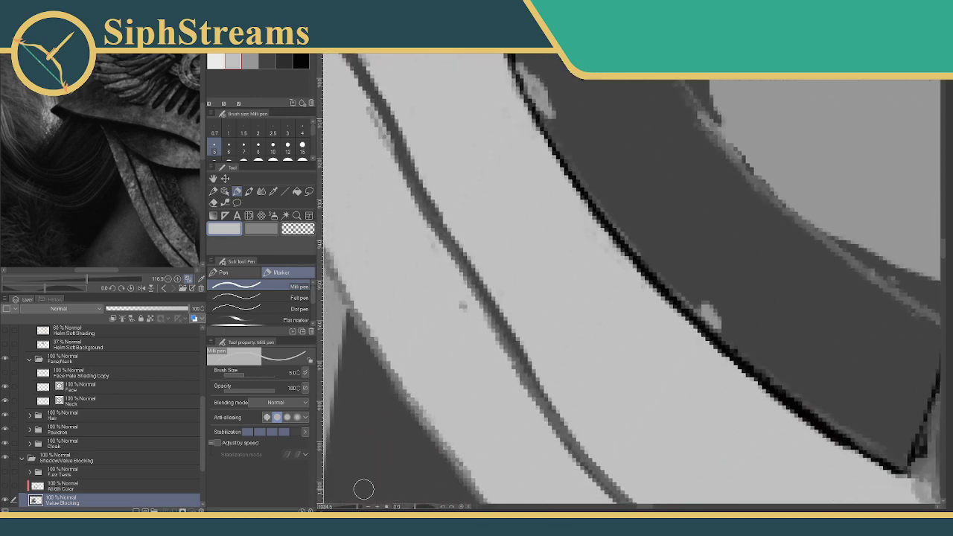
left_click_drag(359, 508, 334, 504)
scroll(332, 505, "up", 10)
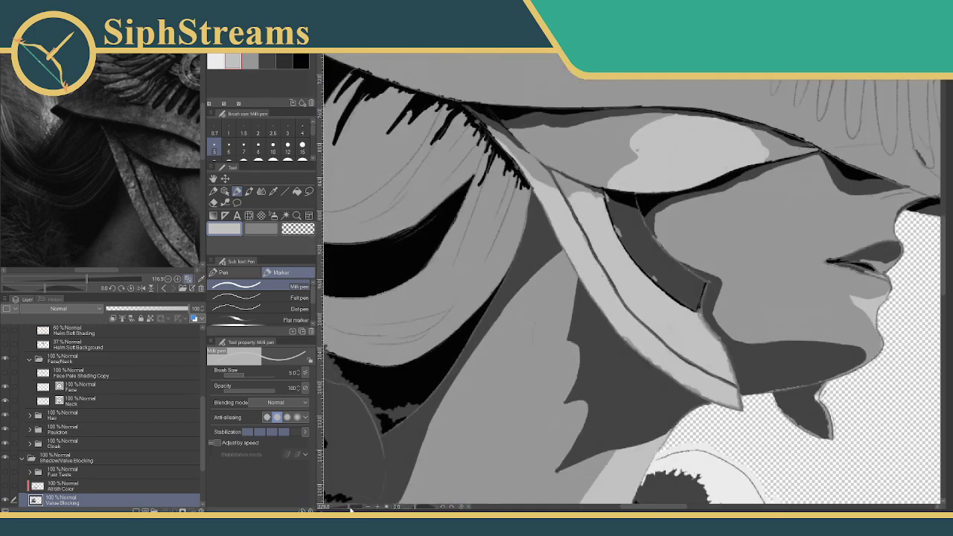
Step: Fill the helmet's brim and the spaces between its vertical slots with light grey
left_click_drag(397, 455, 433, 500)
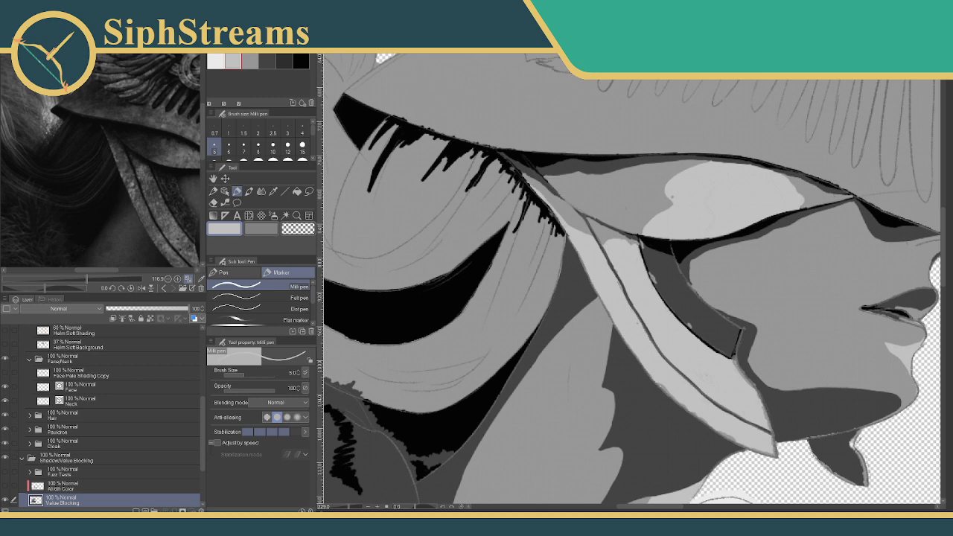
left_click_drag(86, 280, 66, 281)
left_click_drag(94, 191, 104, 205)
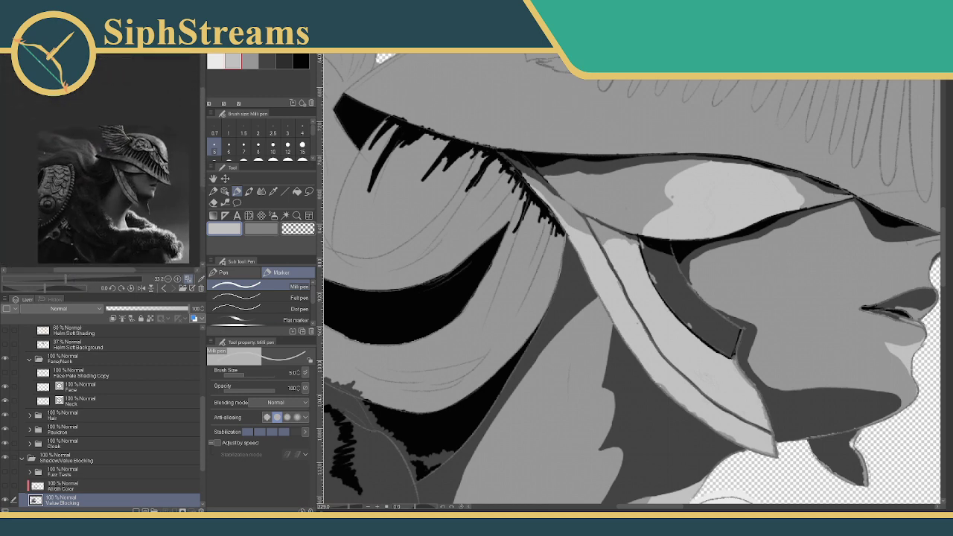
left_click_drag(513, 221, 400, 393)
left_click_drag(348, 507, 345, 511)
left_click_drag(701, 255, 702, 265)
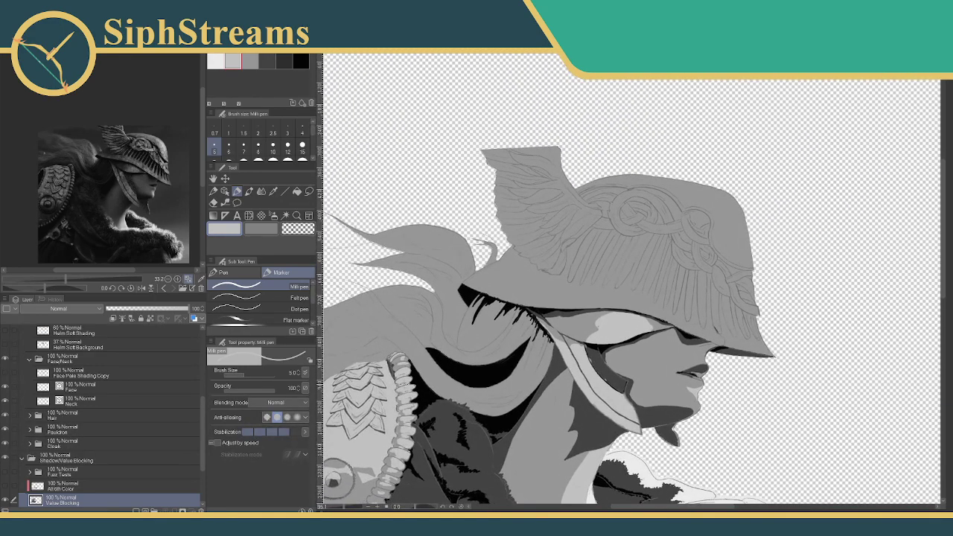
left_click(297, 191)
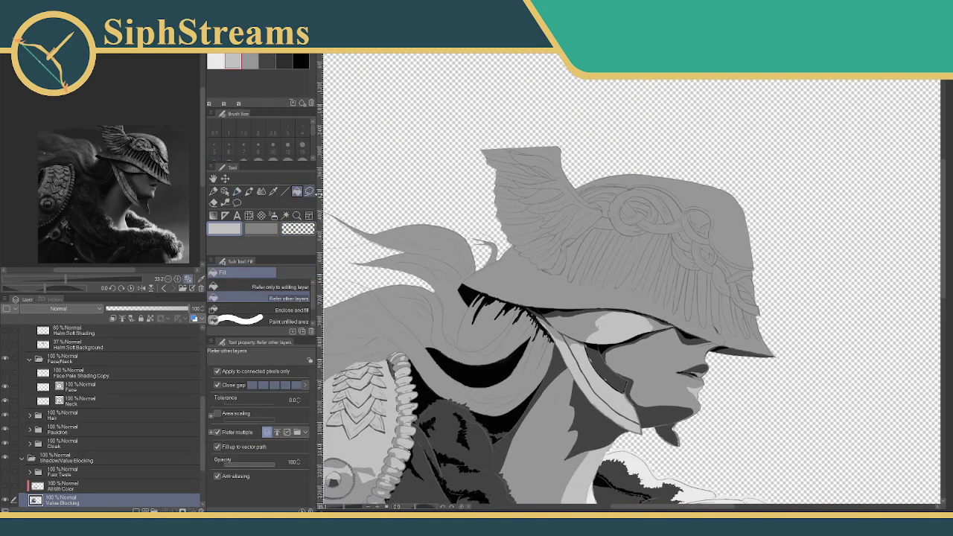
left_click(531, 284)
left_click(702, 330)
left_click(695, 320)
left_click(682, 320)
left_click(711, 317)
left_click(720, 331)
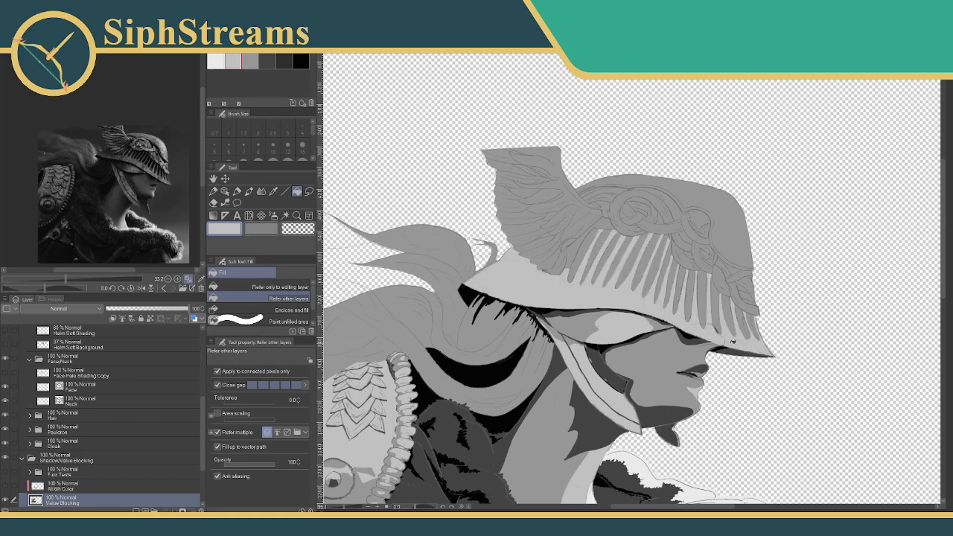
Step: Fill the helmet's crown and the small gaps around the knot ornament and beside the wing with light grey
left_click(689, 205)
left_click(602, 181)
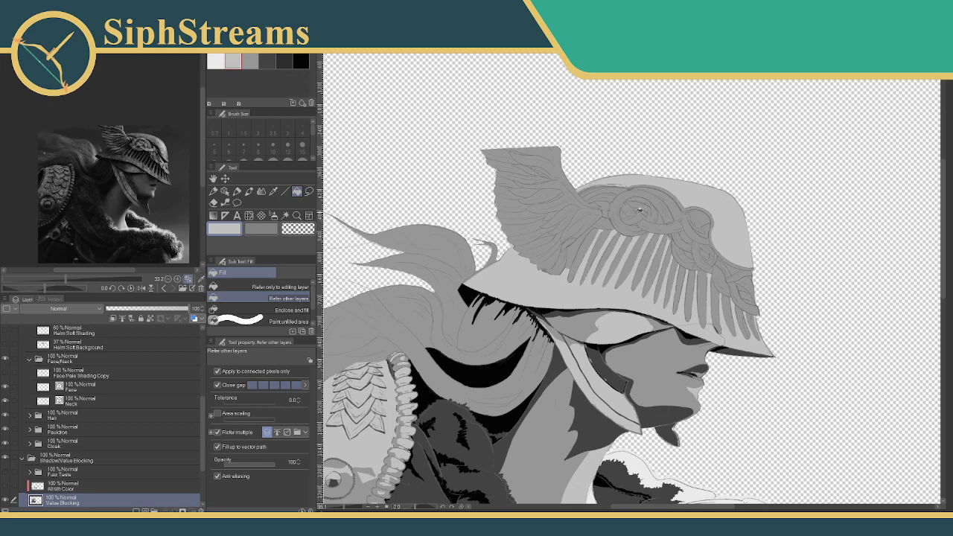
left_click(624, 203)
left_click(615, 198)
left_click(582, 249)
key("ctrl+z")
left_click(578, 244)
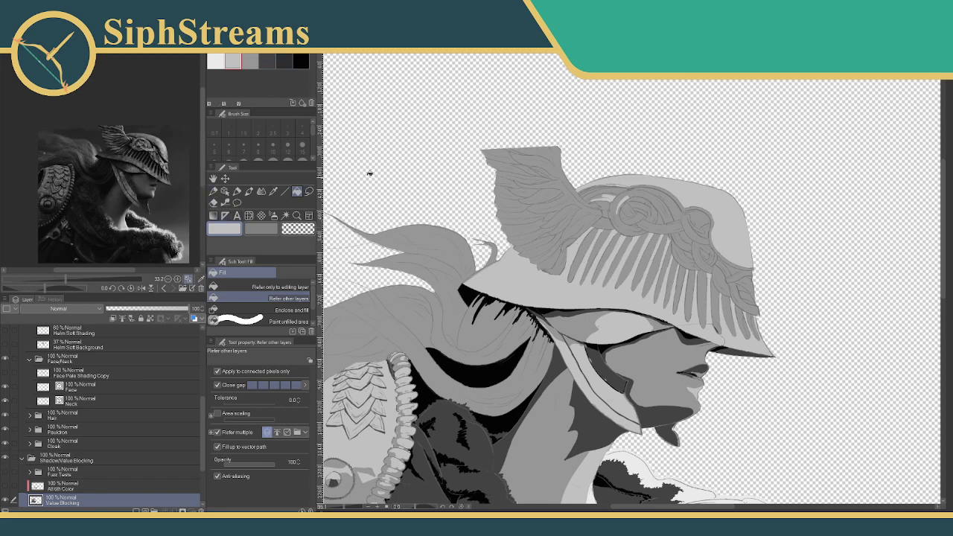
Step: Mark off the rear part of the helmet's brim below the wing with a mid-grey line and fill it with mid-grey
left_click(251, 61)
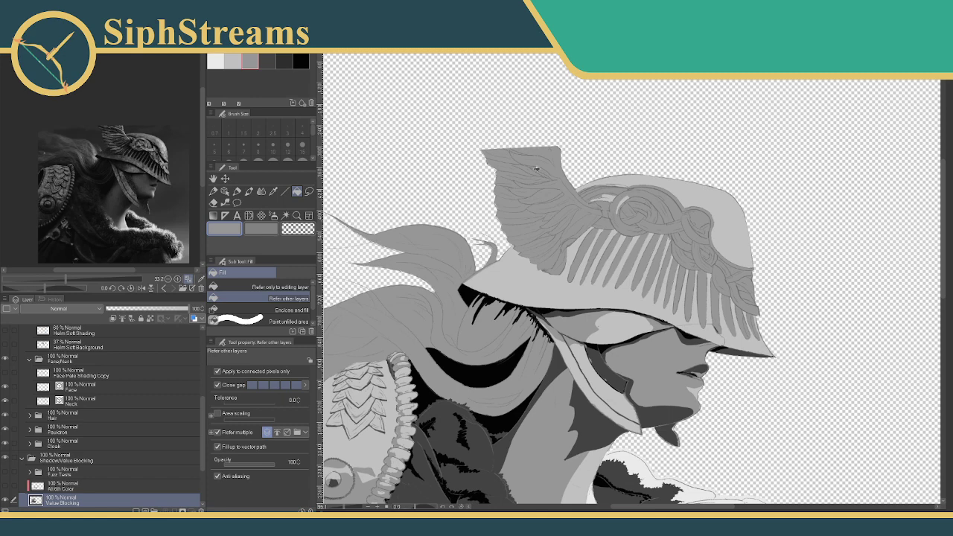
left_click(506, 275)
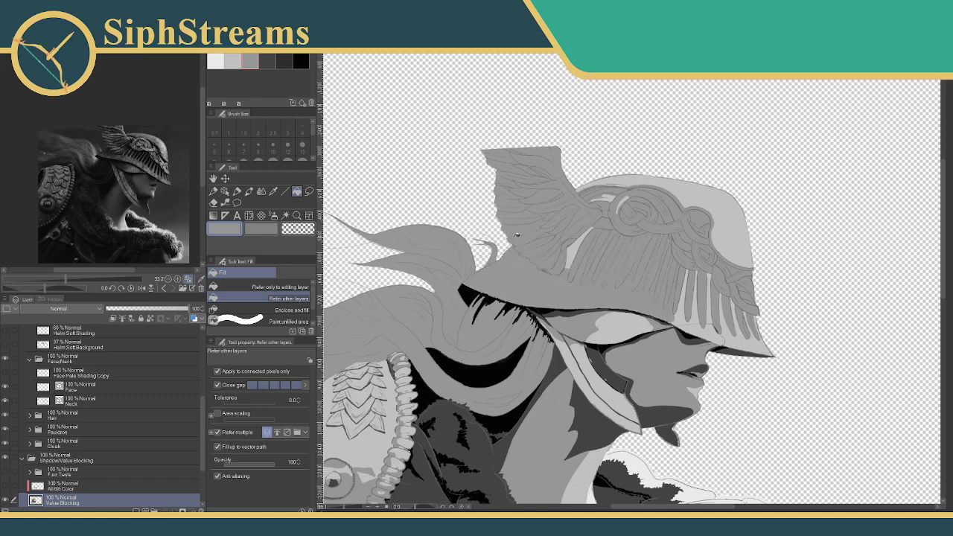
left_click(237, 192)
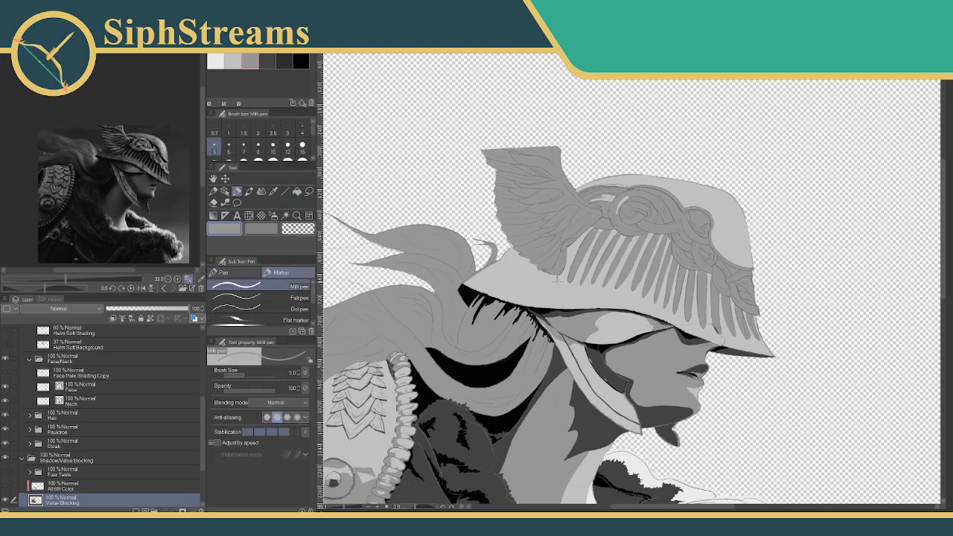
left_click(296, 191)
left_click(512, 265)
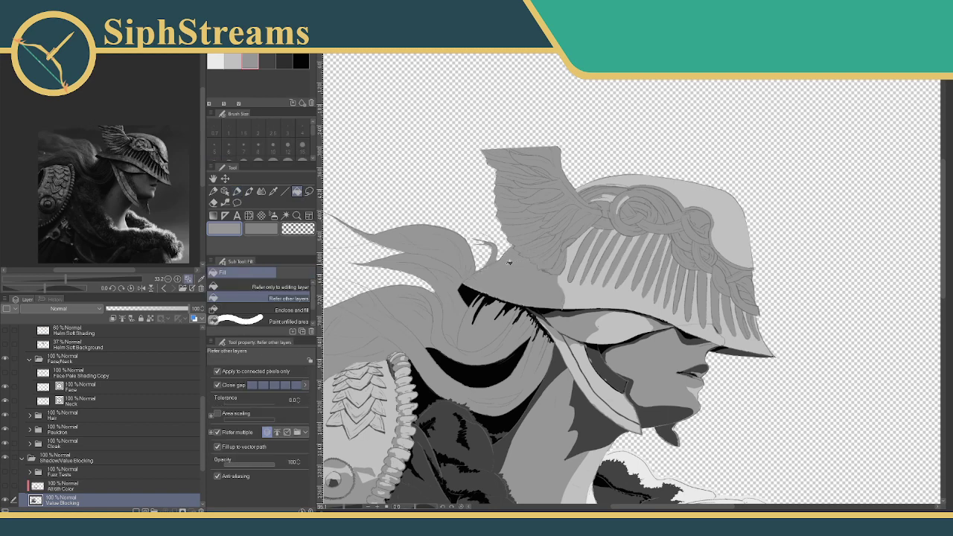
Step: Outline a highlight on the upper front of the helmet's crown with near-white and fill it
left_click(233, 63)
left_click_drag(66, 279, 79, 279)
left_click_drag(158, 177, 122, 203)
left_click_drag(631, 189, 537, 175)
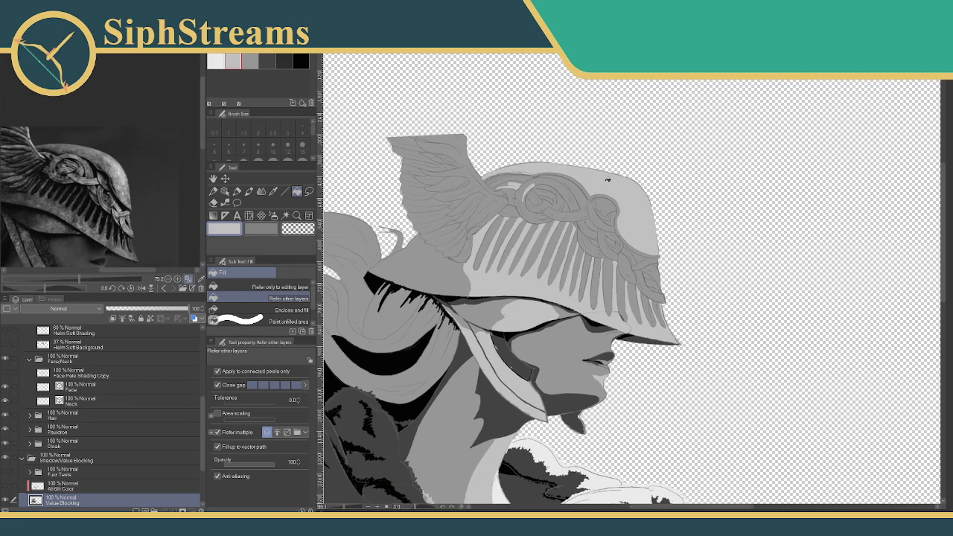
left_click(237, 192)
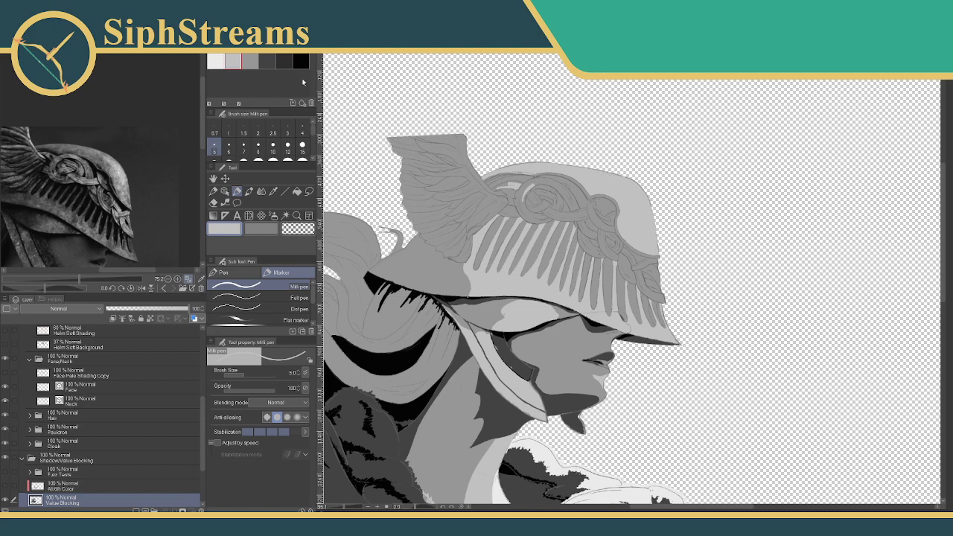
left_click(216, 63)
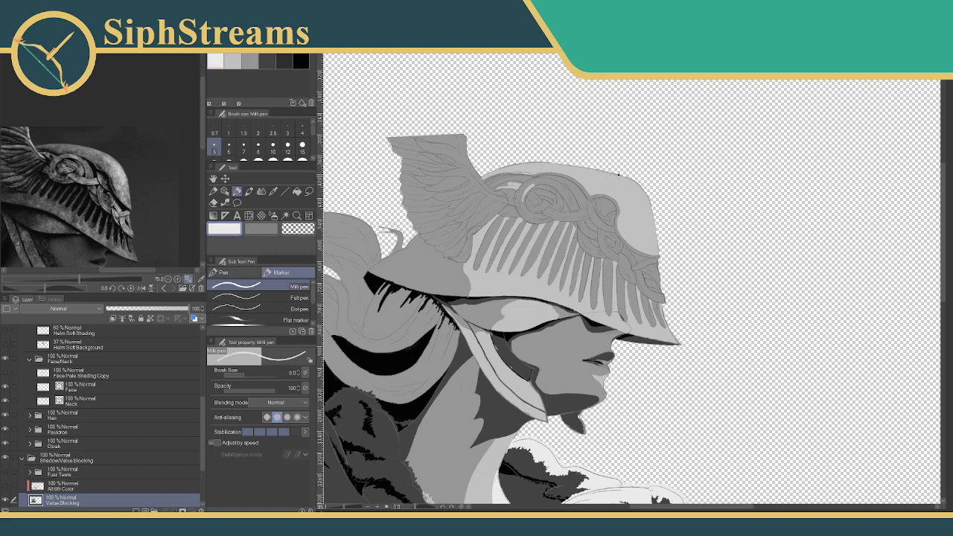
left_click_drag(625, 199, 638, 213)
left_click(297, 191)
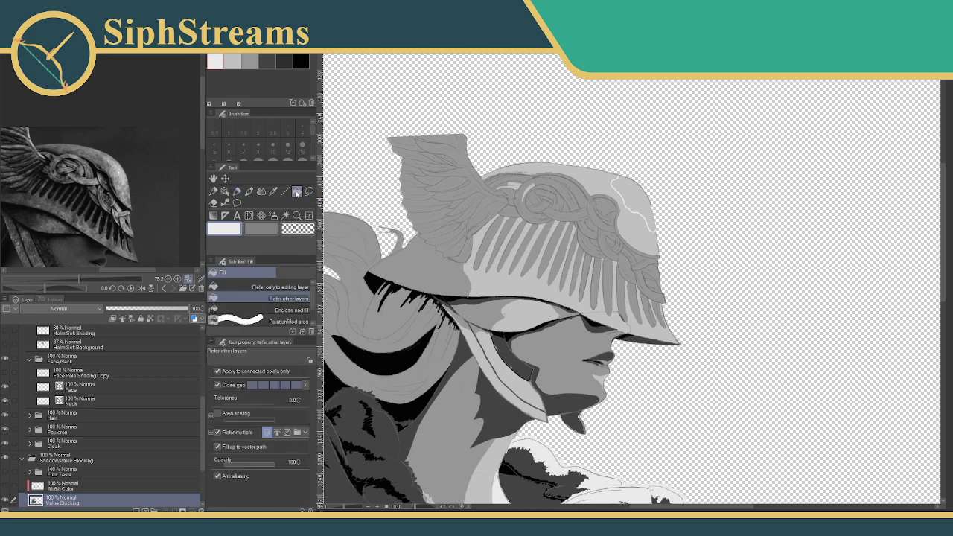
left_click(625, 194)
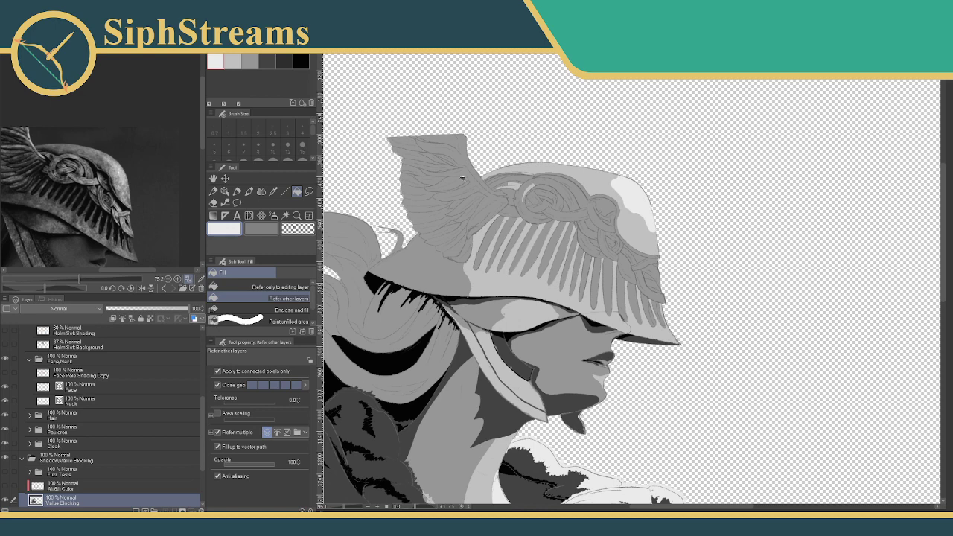
Step: Fill the ornament's strands beside the wing and in the round knot with light grey
left_click(233, 61)
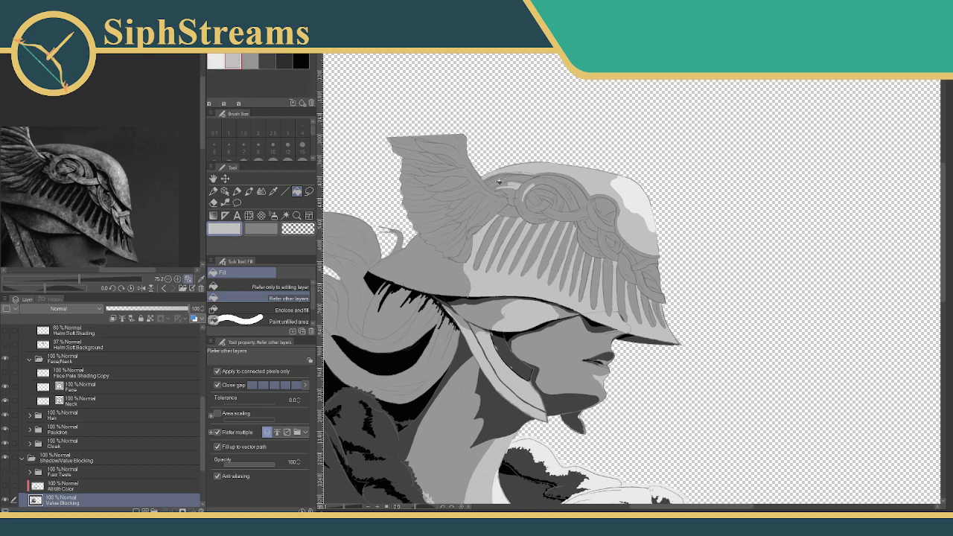
left_click(507, 180)
left_click(537, 184)
left_click(526, 190)
left_click(520, 198)
left_click(520, 206)
left_click(523, 210)
left_click(531, 219)
left_click(511, 208)
left_click(529, 205)
left_click(535, 199)
left_click(543, 196)
left_click(553, 199)
left_click(558, 202)
left_click(550, 210)
left_click(542, 201)
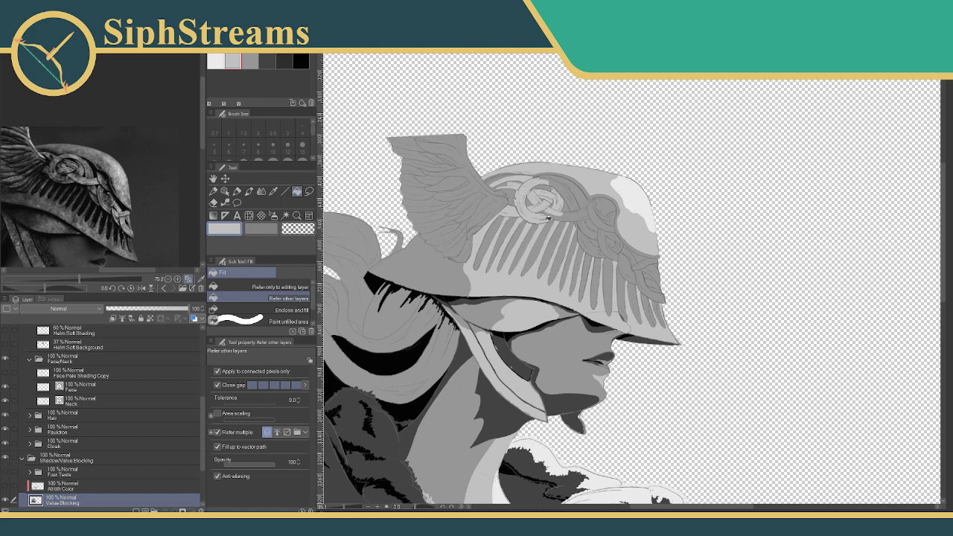
Step: Fill the interlaced bands running from the round knot towards the helmet's front with light grey
left_click(561, 218)
left_click(584, 214)
left_click(572, 199)
left_click(563, 189)
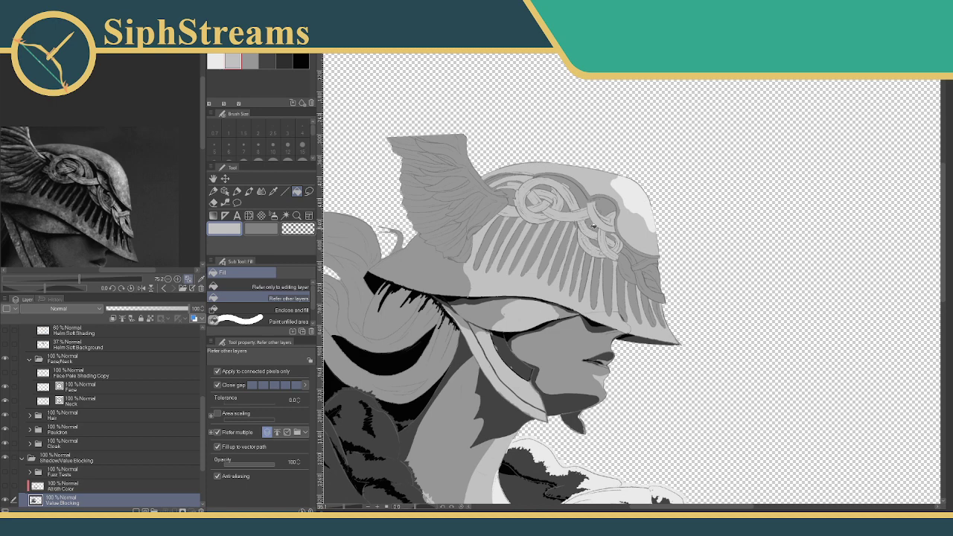
left_click(592, 245)
Step: Fill the front edge of the helmet's wing with near-white
left_click_drag(637, 257, 579, 269)
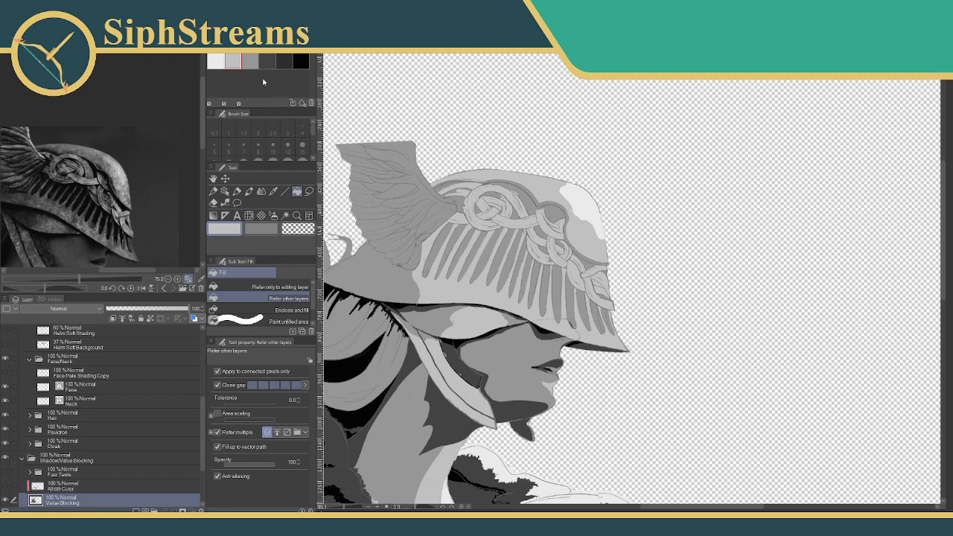
left_click(222, 60)
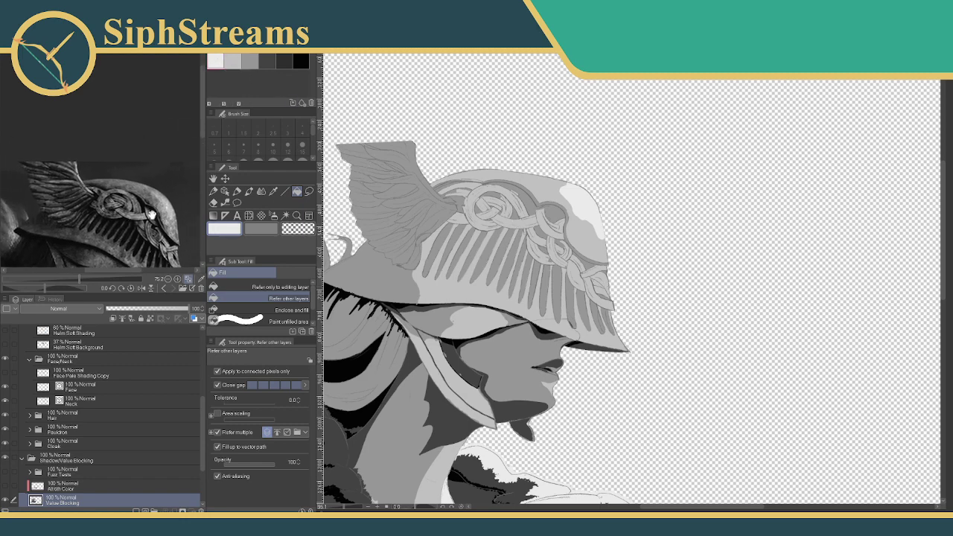
left_click(418, 171)
left_click(414, 159)
left_click(437, 191)
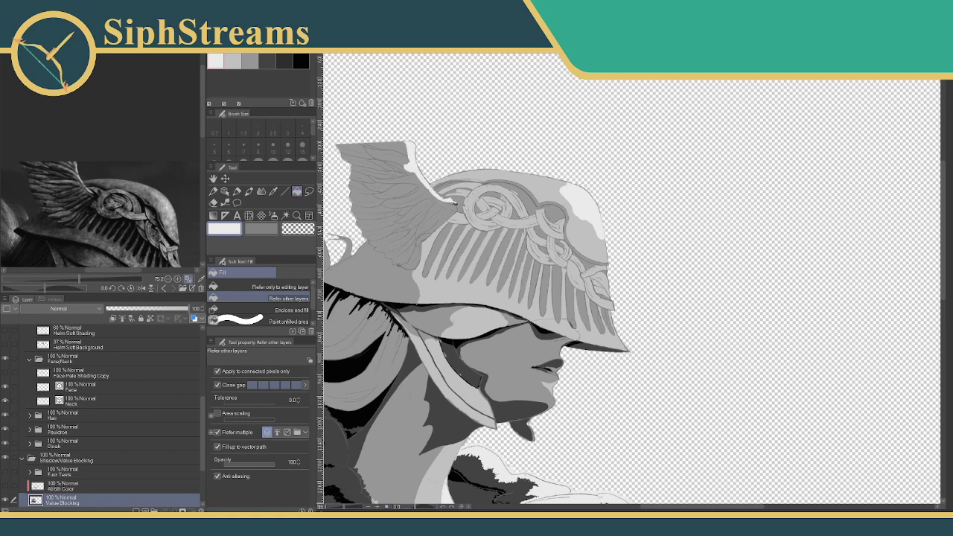
Step: Fill selected bands of the knot ornament with near-white highlights, beside the round knot and near the helmet's front
left_click(513, 221)
left_click(528, 224)
left_click(506, 187)
left_click_drag(570, 282, 604, 255)
left_click(612, 239)
Step: Fill the row of vertical slots below the helmet's knot ornament with dark grey
mouse_move(467, 217)
left_mouse_down()
mouse_move(495, 198)
mouse_move(533, 210)
left_mouse_up()
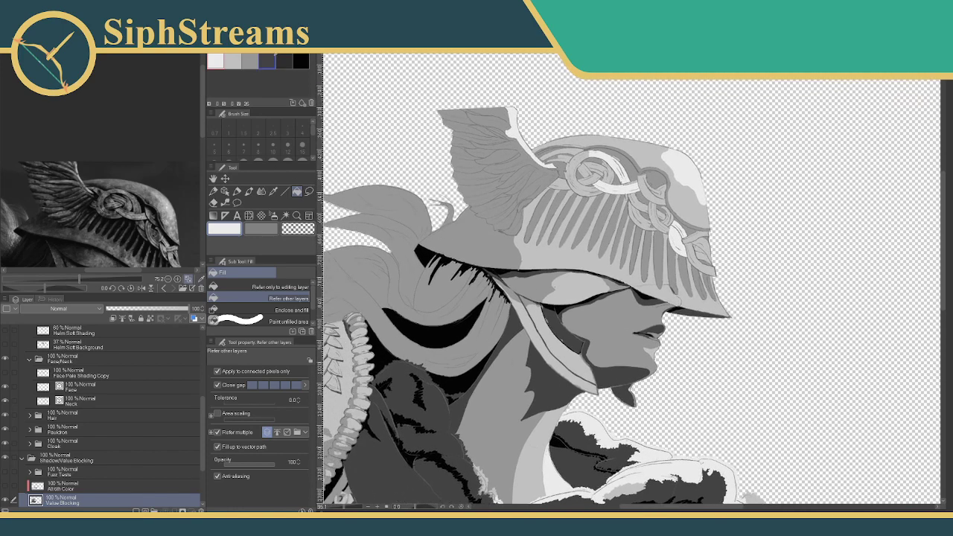
left_click(267, 61)
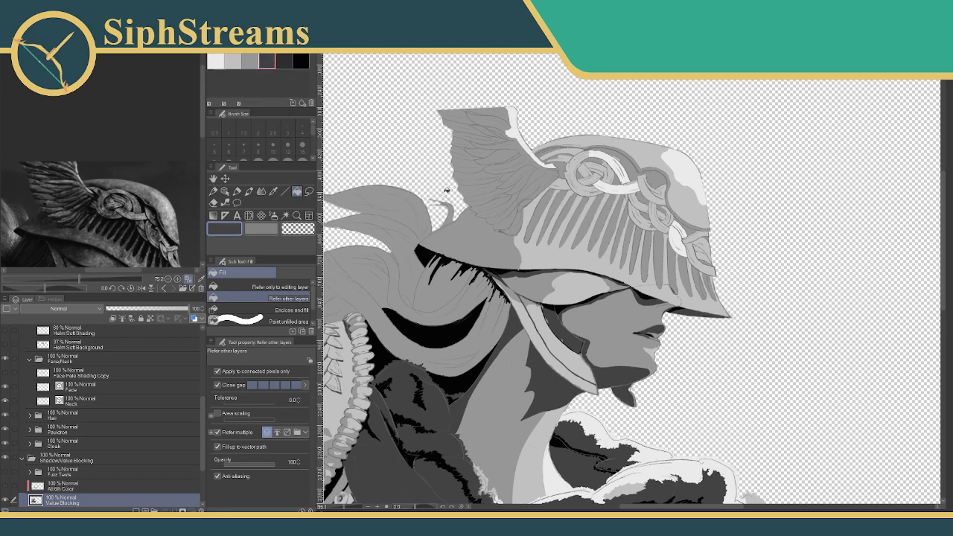
left_click(539, 214)
left_click(556, 213)
left_click(564, 213)
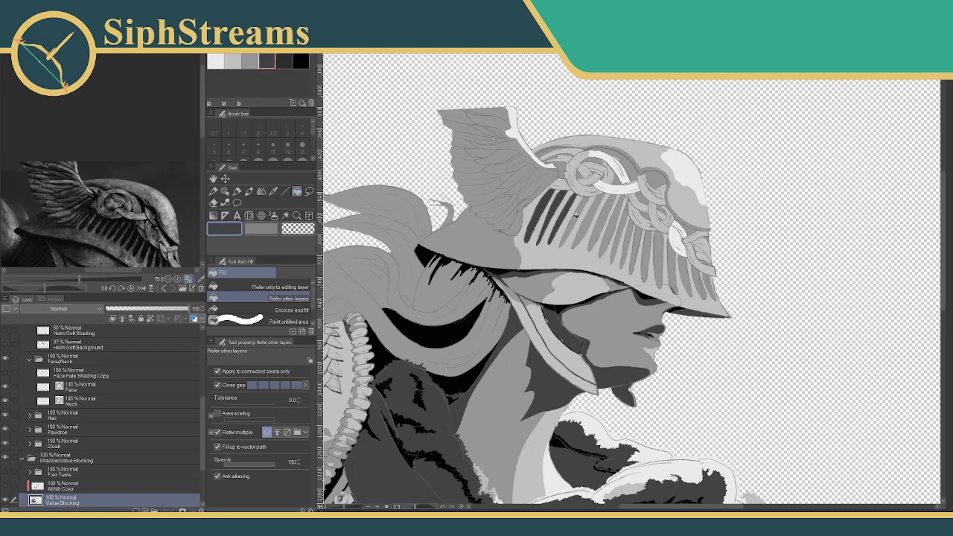
left_click(578, 216)
left_click(596, 218)
left_click(605, 223)
left_click(613, 226)
left_click(620, 229)
left_click(629, 236)
left_click(637, 246)
left_click(647, 252)
left_click(657, 257)
left_click(674, 268)
left_click(686, 277)
left_click(698, 280)
left_click(707, 280)
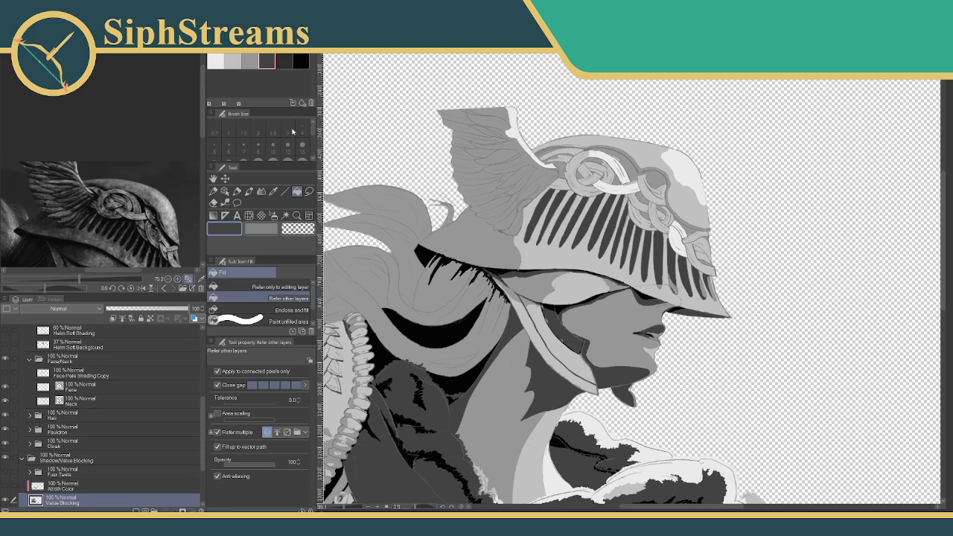
left_click_drag(167, 219, 139, 166)
left_click(249, 56)
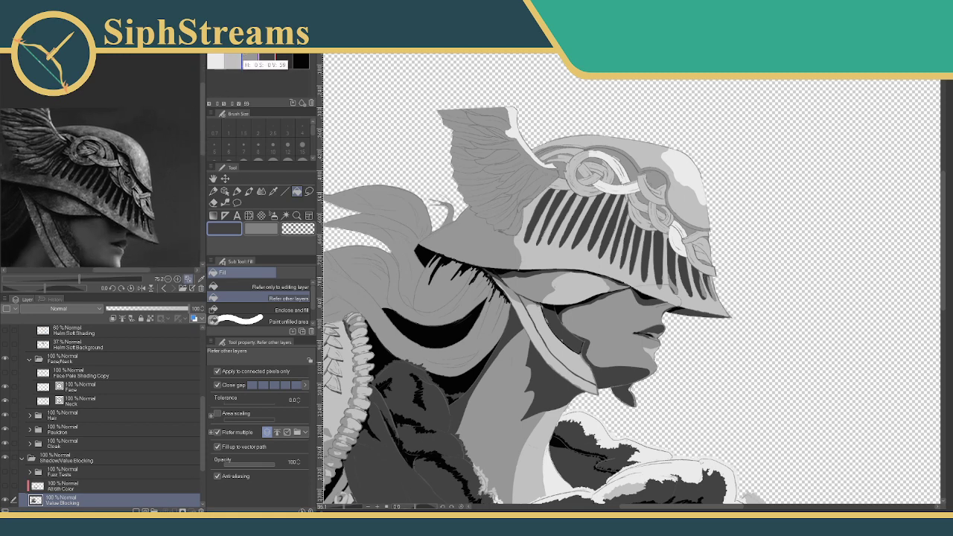
left_click(233, 61)
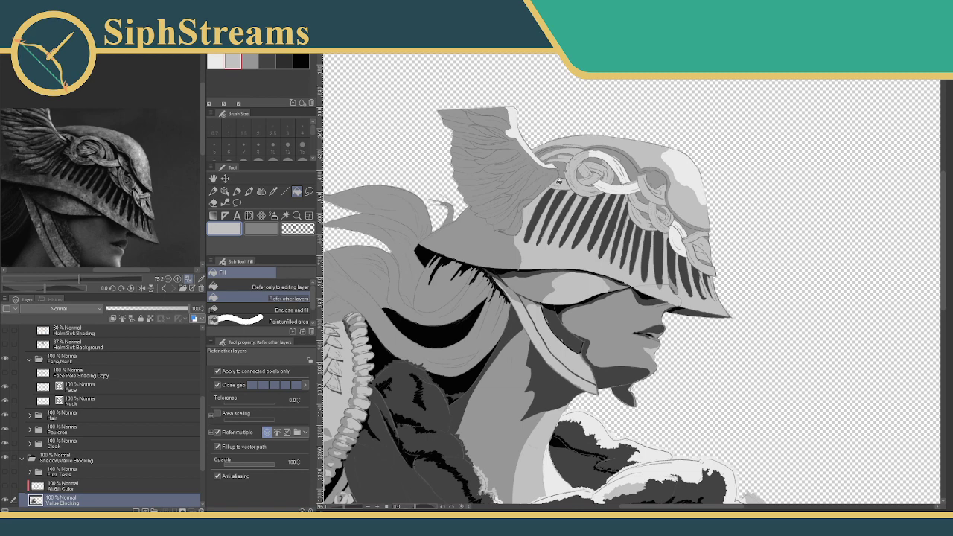
left_click(251, 59)
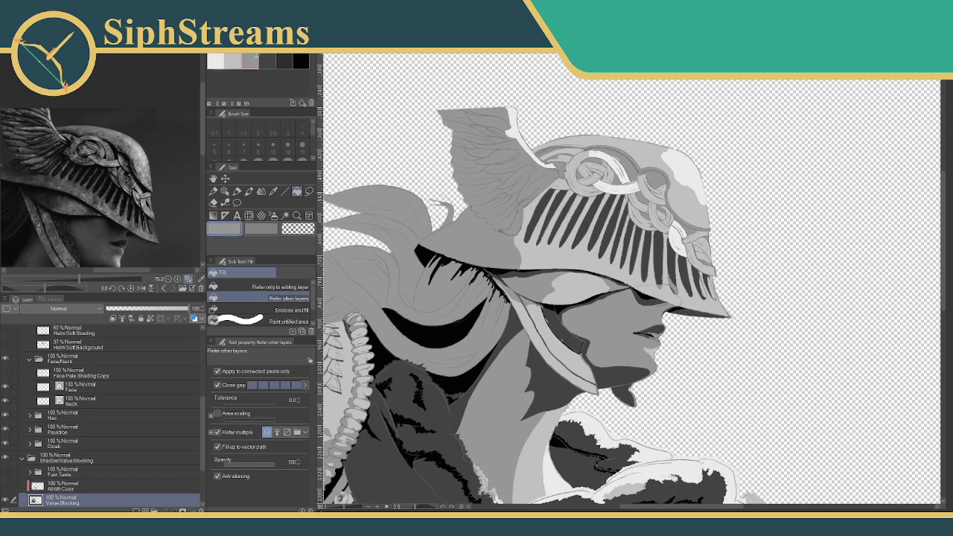
left_click(715, 297)
left_click(266, 60)
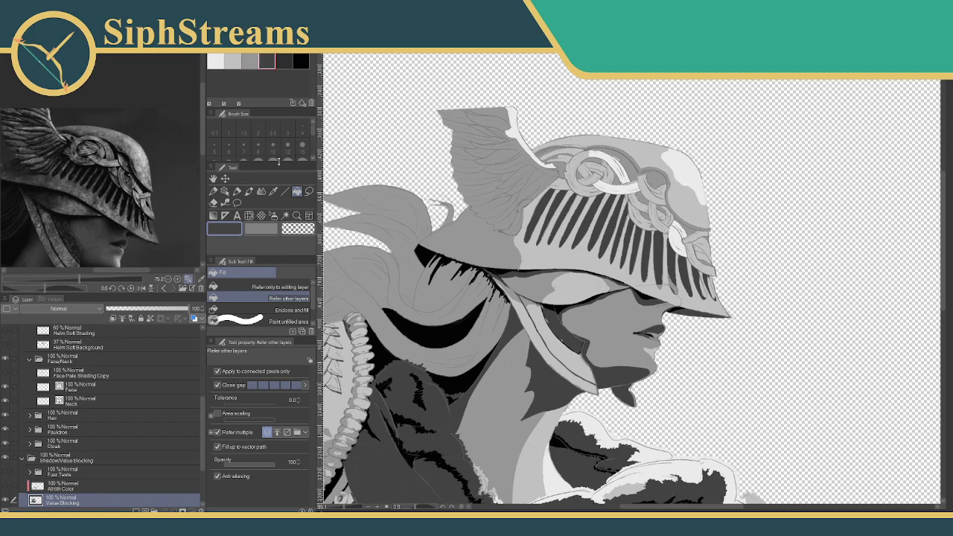
Step: Draw a mid-grey dividing line with the marker across the lower part of the front slots below the knot ornament, following the reference
left_click_drag(446, 414, 380, 465)
left_click_drag(346, 508, 352, 508)
left_click_drag(414, 474, 526, 233)
left_click(250, 60)
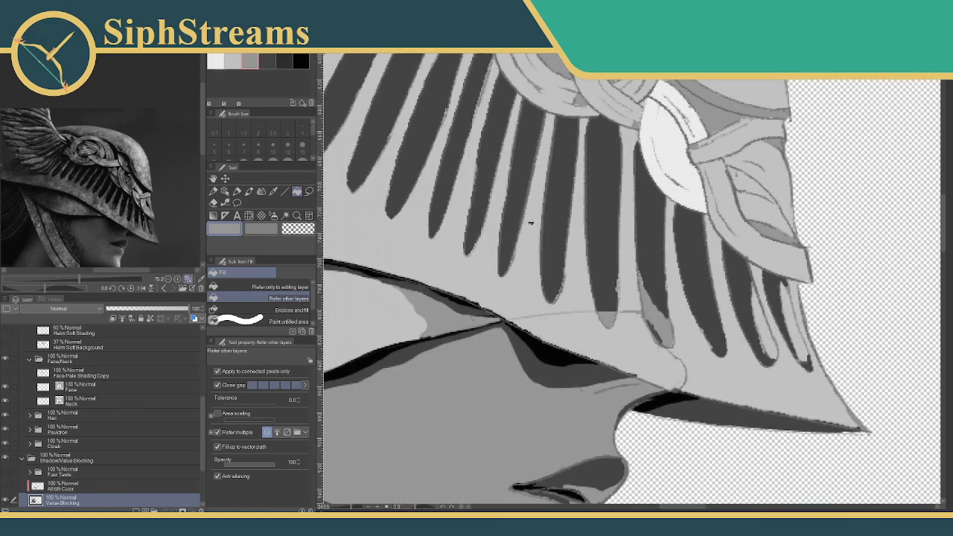
left_click(237, 191)
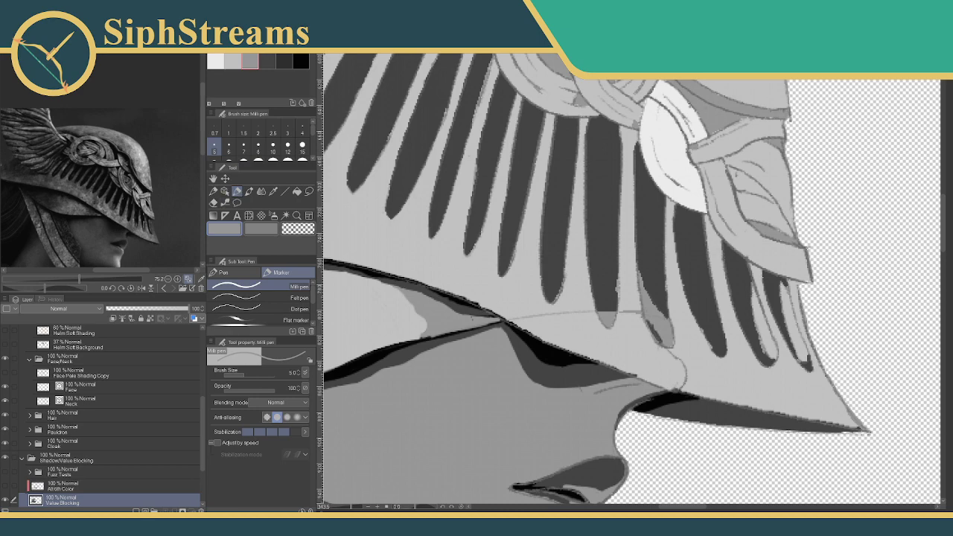
left_click_drag(472, 255, 579, 230)
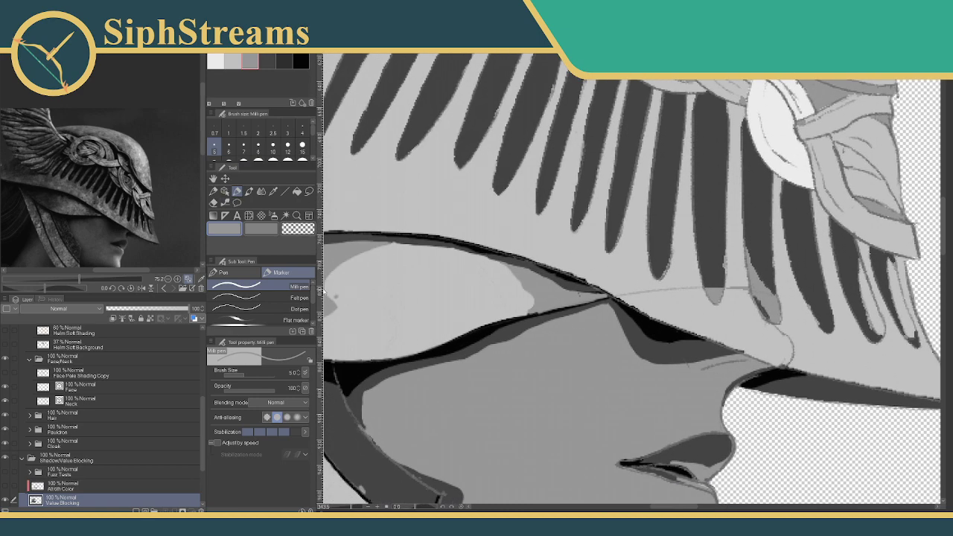
left_click_drag(80, 280, 95, 280)
left_click_drag(158, 224, 105, 174)
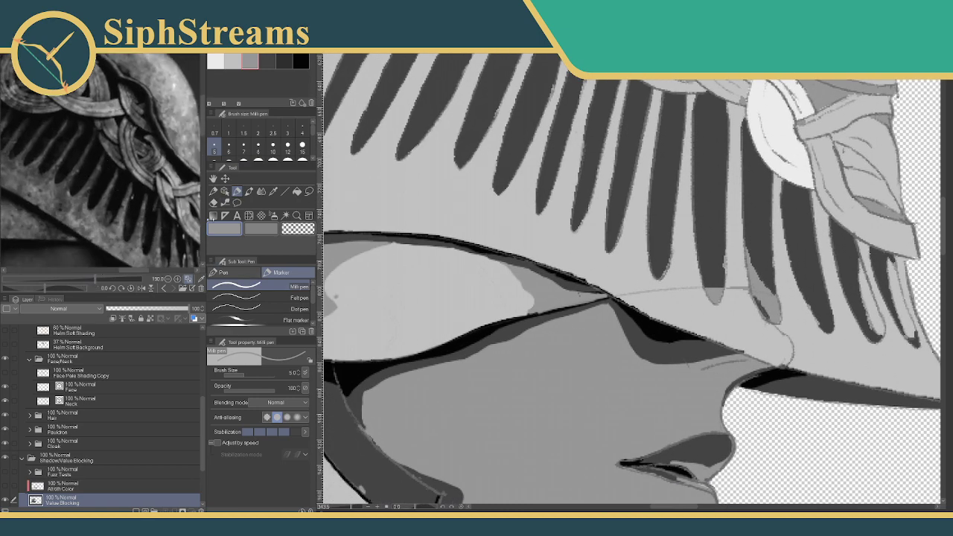
left_click_drag(572, 218, 585, 214)
scroll(585, 213, "right", 3)
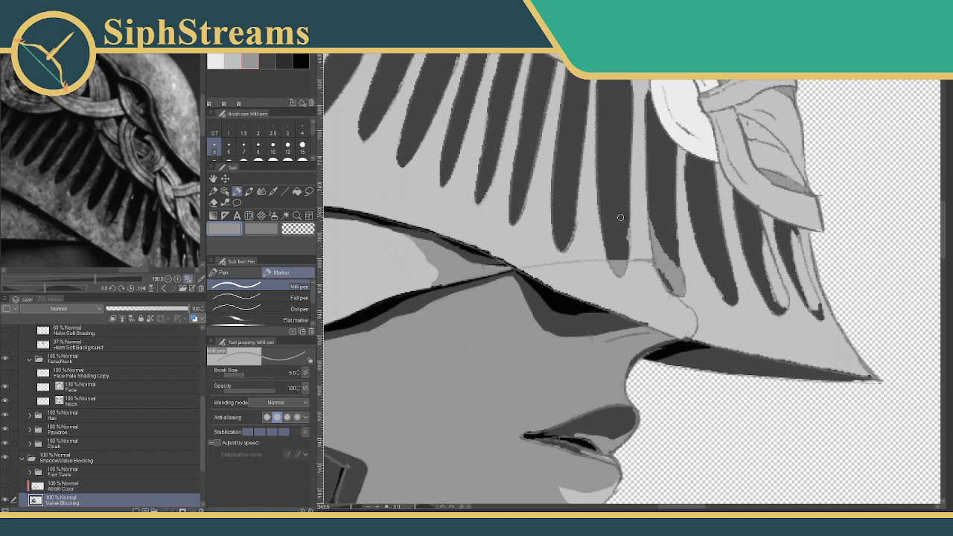
left_click_drag(600, 199, 629, 248)
mouse_move(606, 214)
left_mouse_down()
mouse_move(619, 239)
mouse_move(627, 213)
mouse_move(613, 203)
mouse_move(492, 179)
left_mouse_up()
Step: Fill the lower ends of the four slots beneath the dividing line with mid grey
key("g")
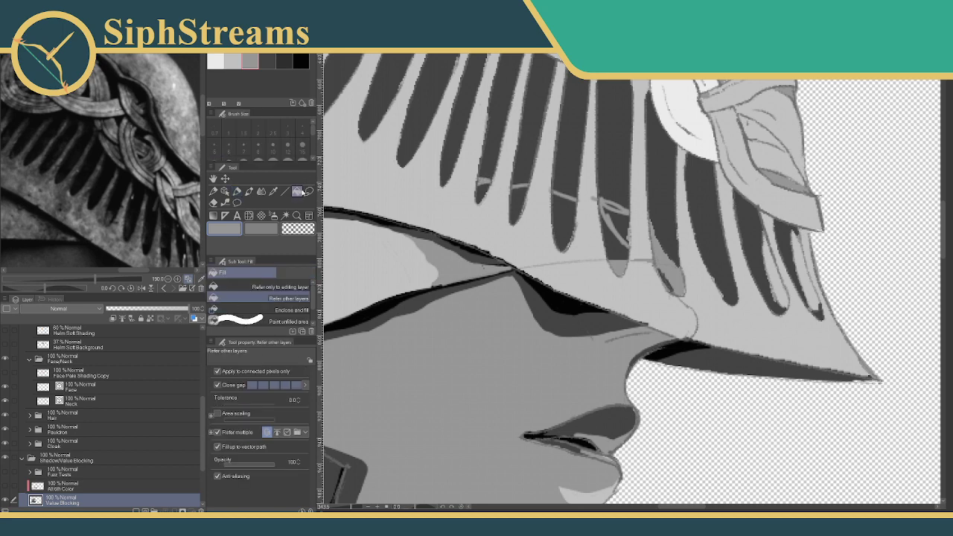
left_click(481, 191)
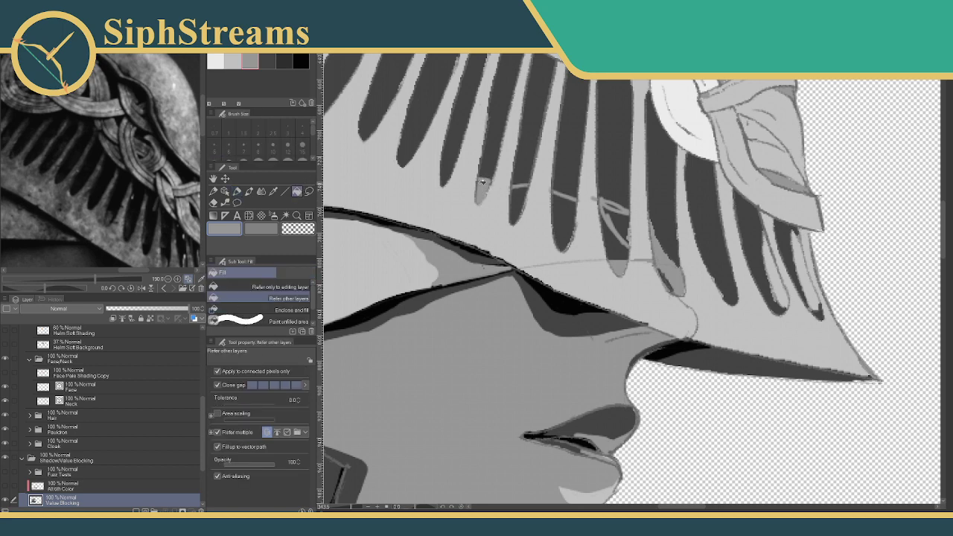
left_click(520, 205)
left_click(560, 213)
left_click(611, 219)
left_click(613, 230)
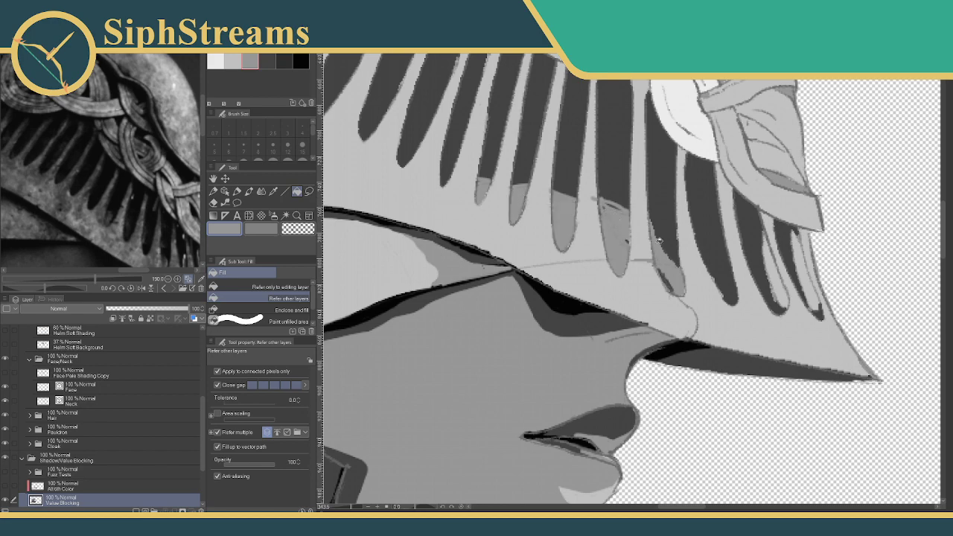
Step: Fill the small leftover tips of the two slots nearest the brow with near-black
mouse_move(361, 507)
left_mouse_down()
mouse_move(335, 507)
mouse_move(350, 508)
left_mouse_up()
left_click_drag(175, 251, 152, 203)
left_click(284, 63)
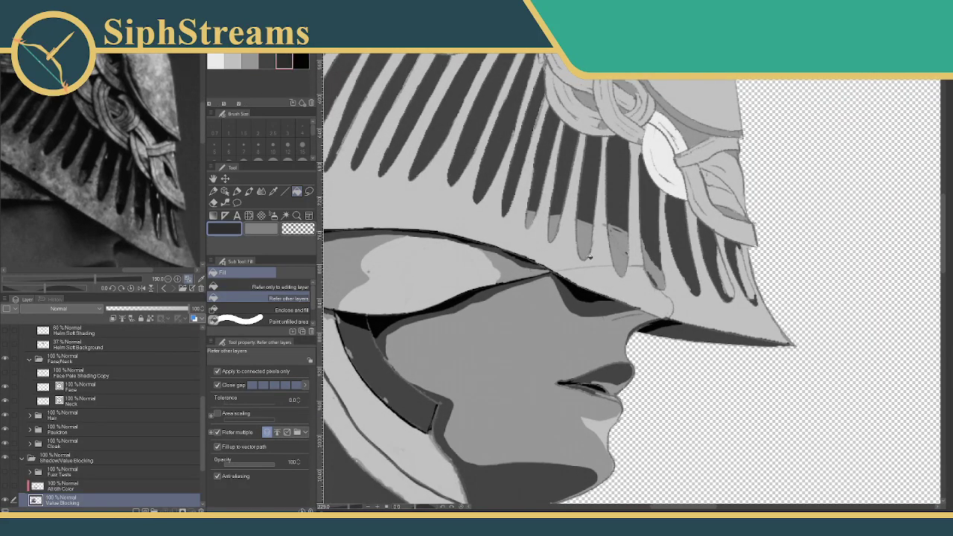
left_click(656, 275)
left_click(660, 283)
left_click(252, 62)
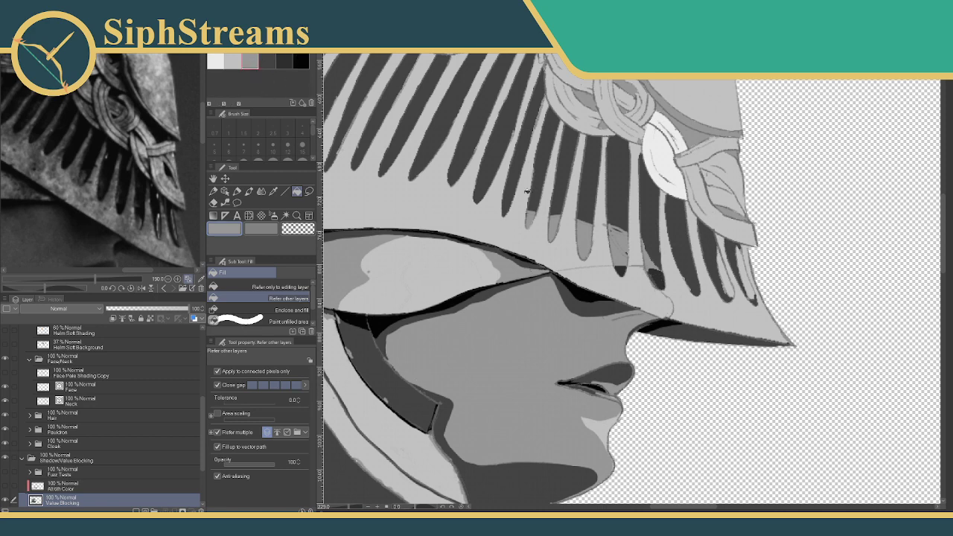
left_click(235, 63)
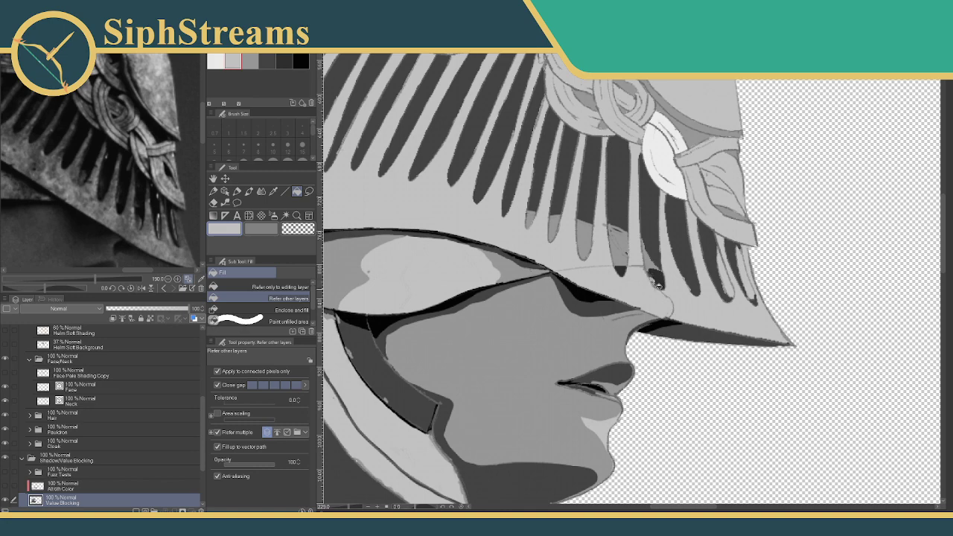
Step: Fill the openings between the bands of the helmet's knot ornament with dark grey, using the reference as a guide
left_click_drag(349, 509, 342, 510)
left_click_drag(367, 374, 397, 447)
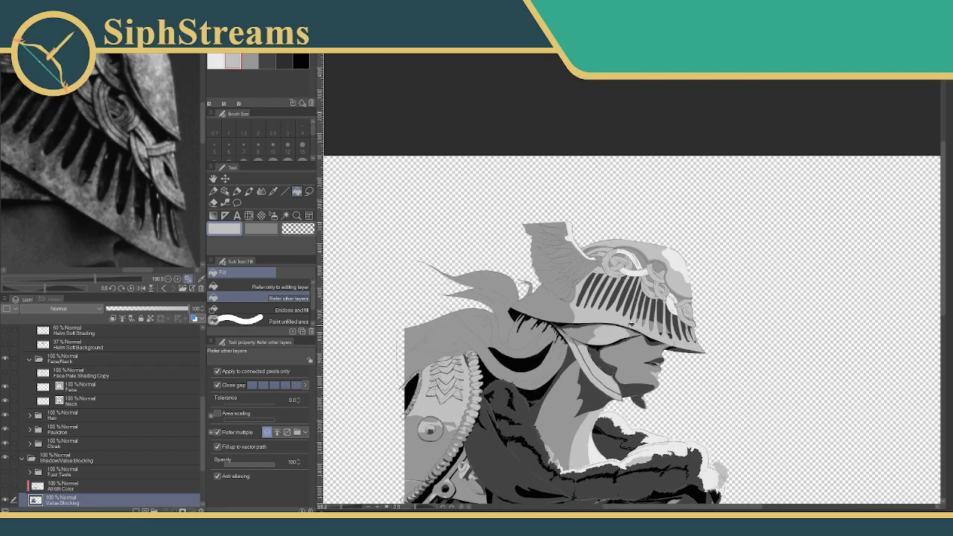
left_click_drag(95, 280, 87, 282)
left_click_drag(51, 169, 144, 222)
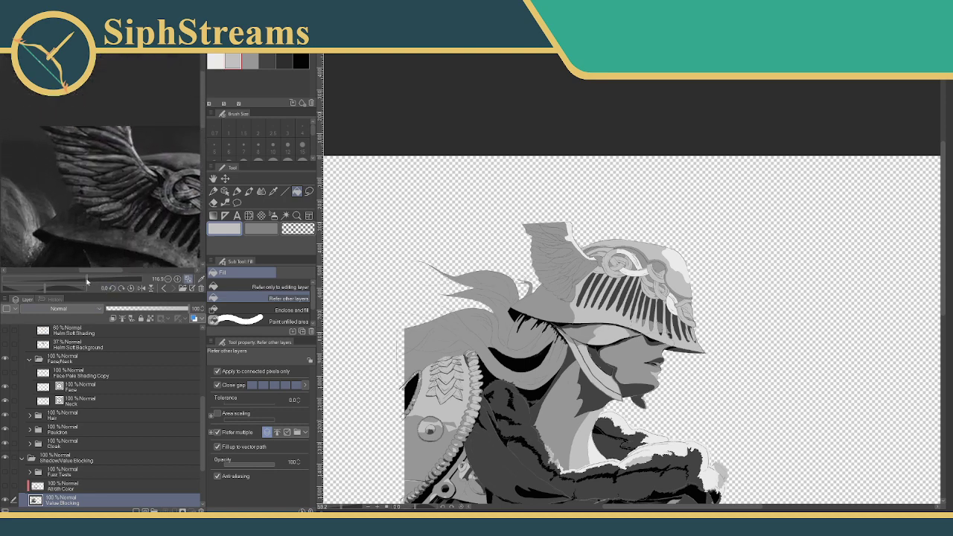
scroll(40, 196, "up", 5)
left_click(271, 60)
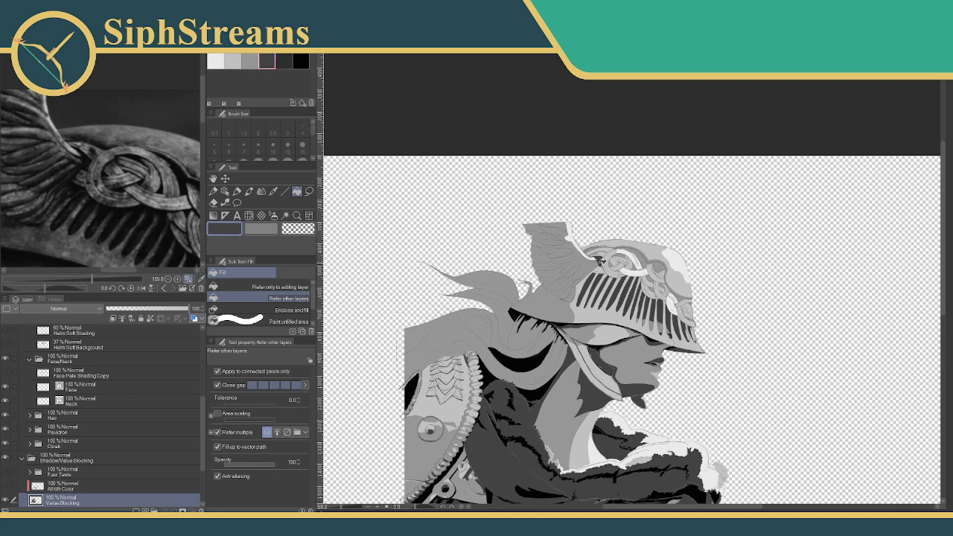
left_click(646, 261)
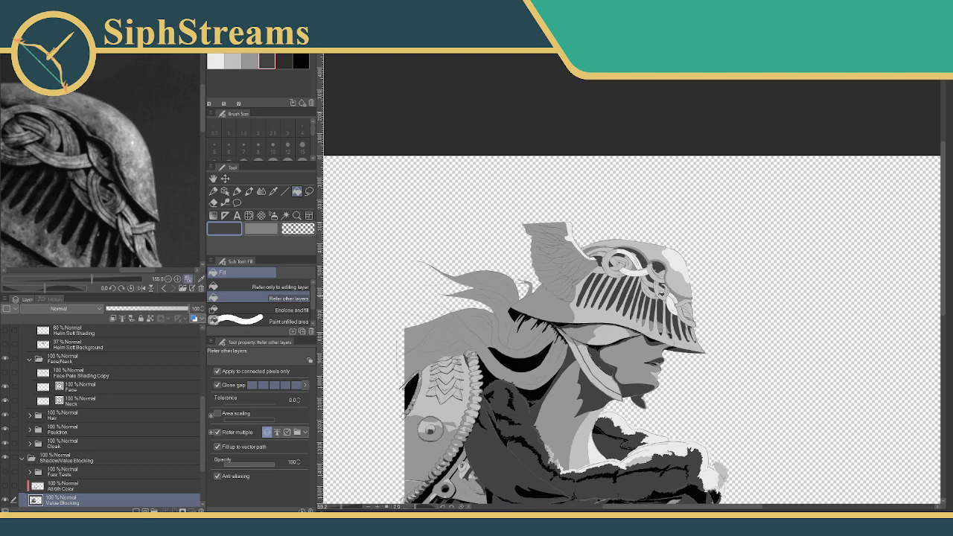
left_click_drag(345, 508, 352, 508)
mouse_move(656, 300)
left_mouse_down()
mouse_move(553, 249)
mouse_move(607, 307)
left_mouse_up()
left_click(592, 235)
left_click(543, 224)
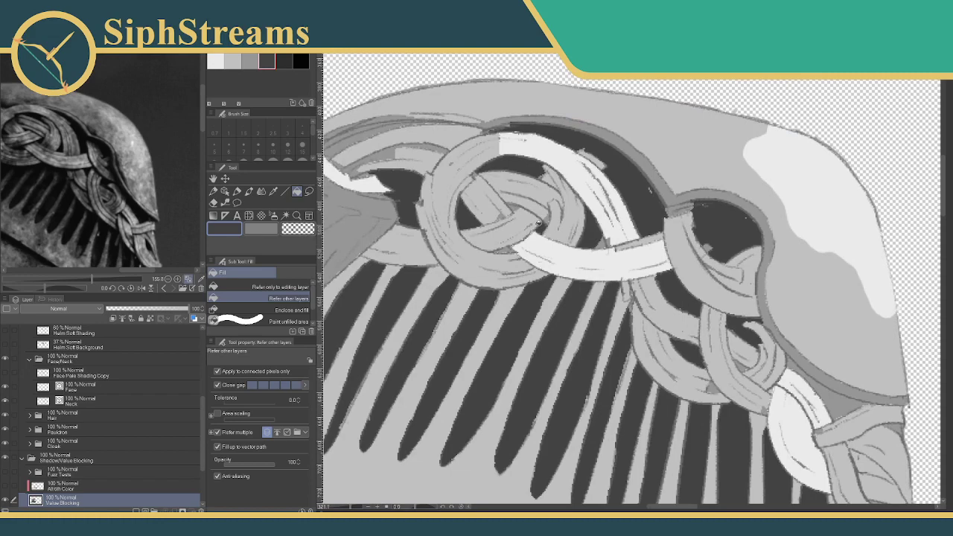
Step: Fill the narrow gaps between the round knot and the wing's base with dark grey, undoing a misplaced fill
mouse_move(502, 213)
left_mouse_down()
mouse_move(663, 238)
mouse_move(650, 243)
left_mouse_up()
left_click(577, 238)
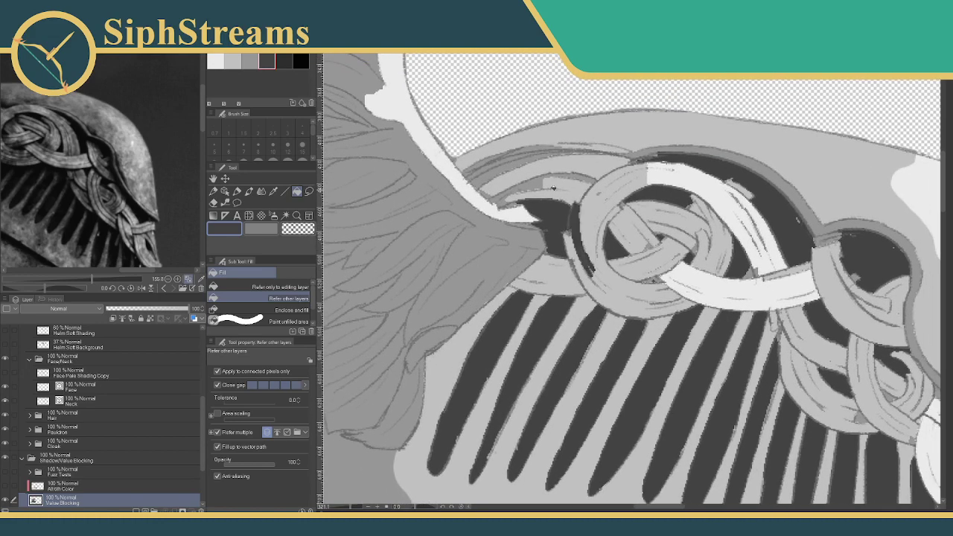
key("ctrl+z")
left_click(499, 167)
Step: Fill the gaps around the smaller knot and leaf-shaped ornament at the helmet's front with dark grey, undoing the misplaced leaf fill
mouse_move(695, 229)
left_mouse_down()
mouse_move(485, 104)
mouse_move(609, 192)
left_mouse_up()
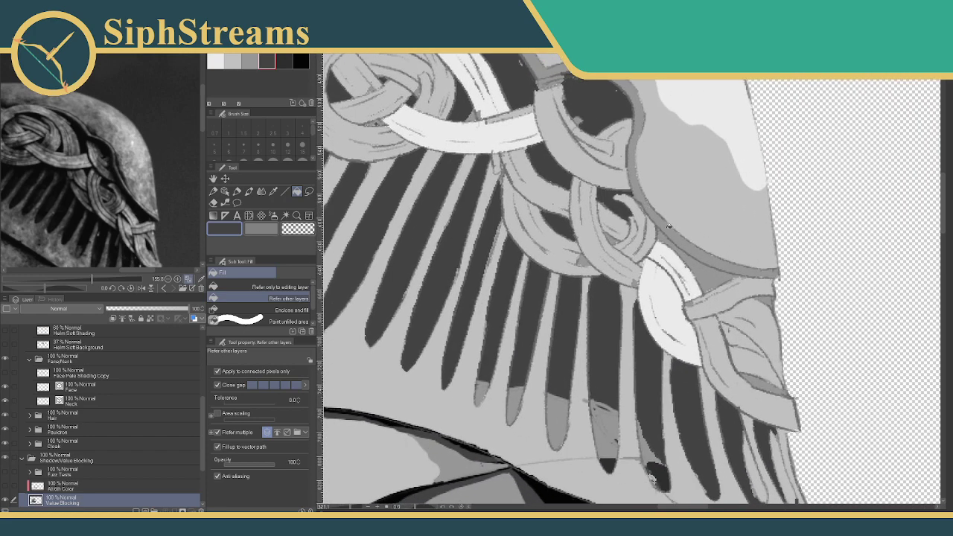
left_click(694, 259)
left_click(770, 301)
left_click(752, 369)
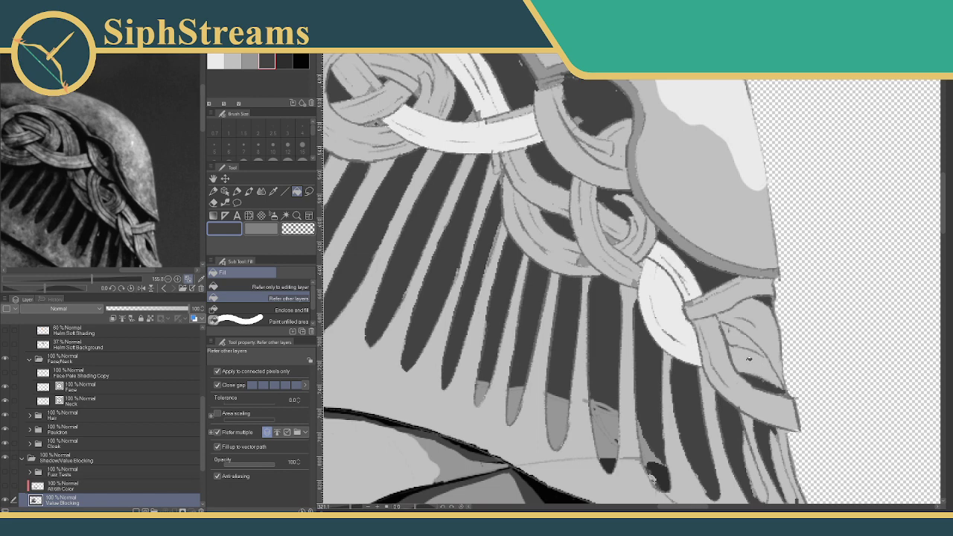
left_click(742, 338)
key("ctrl+z")
left_click(611, 240)
left_click(584, 260)
left_click_drag(628, 282, 567, 276)
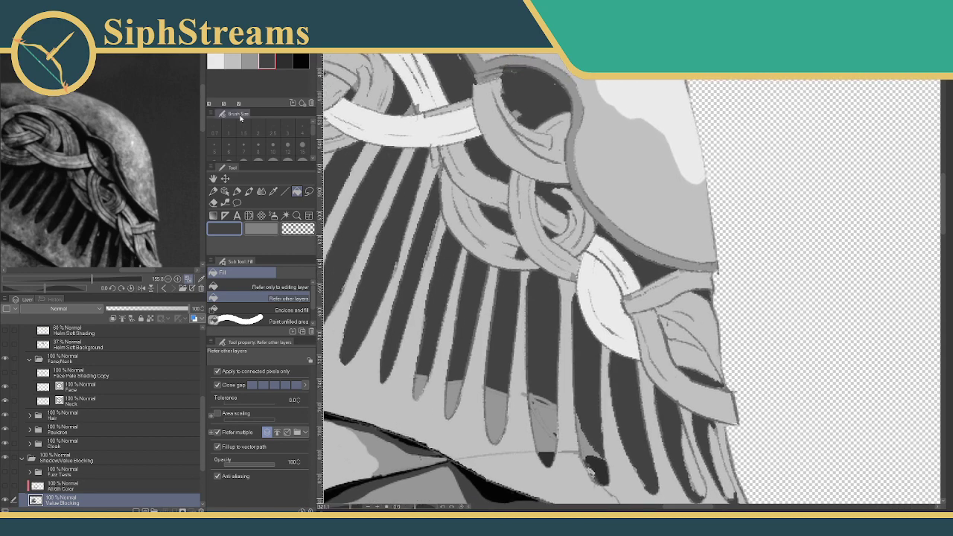
Step: Paint dark grey marker touch-ups in the recesses of the ornament at the helmet's front
left_click(237, 191)
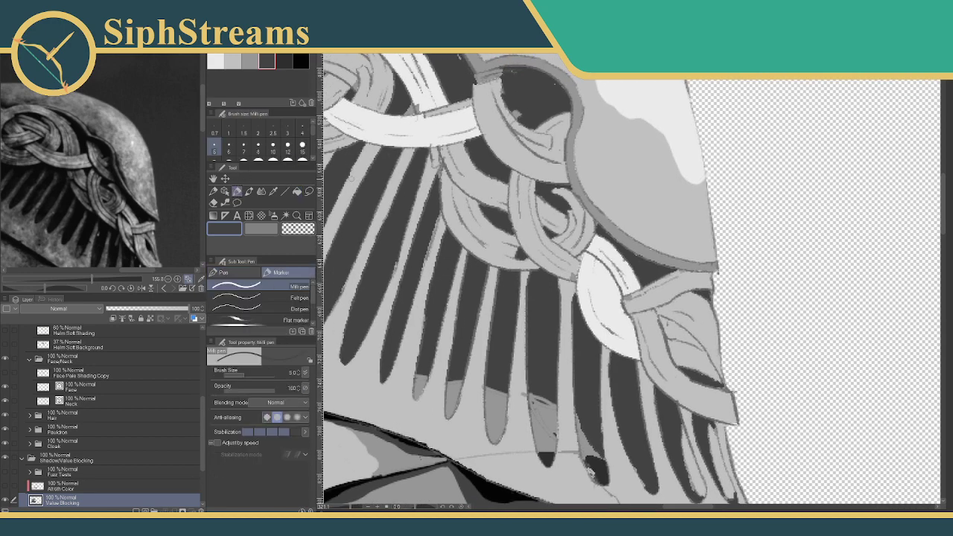
mouse_move(658, 317)
left_mouse_down()
mouse_move(668, 333)
mouse_move(679, 328)
mouse_move(704, 350)
mouse_move(666, 327)
mouse_move(678, 334)
left_mouse_up()
left_click_drag(581, 275, 762, 410)
left_click_drag(705, 283, 670, 185)
left_click_drag(659, 263, 724, 274)
left_click_drag(554, 240, 659, 273)
Step: Paint light grey highlight strokes on the wing's upper feathers with the marker at size 7
left_click_drag(106, 179, 195, 186)
left_click_drag(67, 172, 150, 238)
left_click_drag(379, 203, 511, 311)
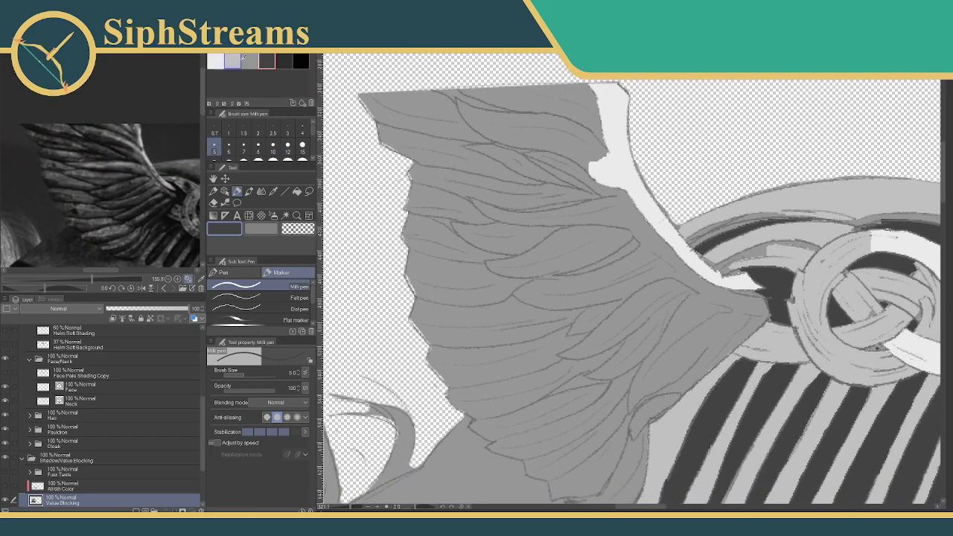
mouse_move(91, 278)
left_mouse_down()
mouse_move(72, 278)
mouse_move(95, 277)
left_mouse_up()
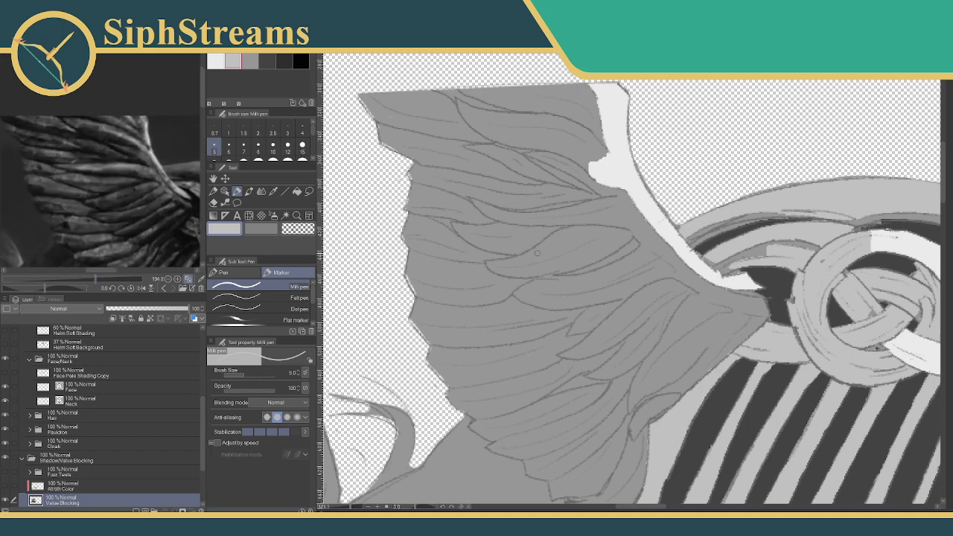
left_click(244, 151)
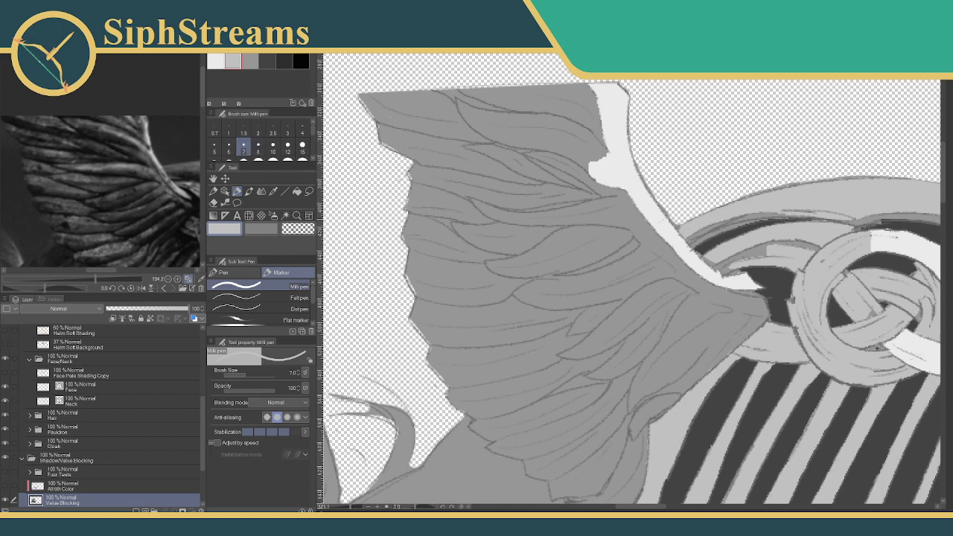
mouse_move(490, 236)
left_mouse_down()
mouse_move(510, 264)
mouse_move(623, 231)
left_mouse_up()
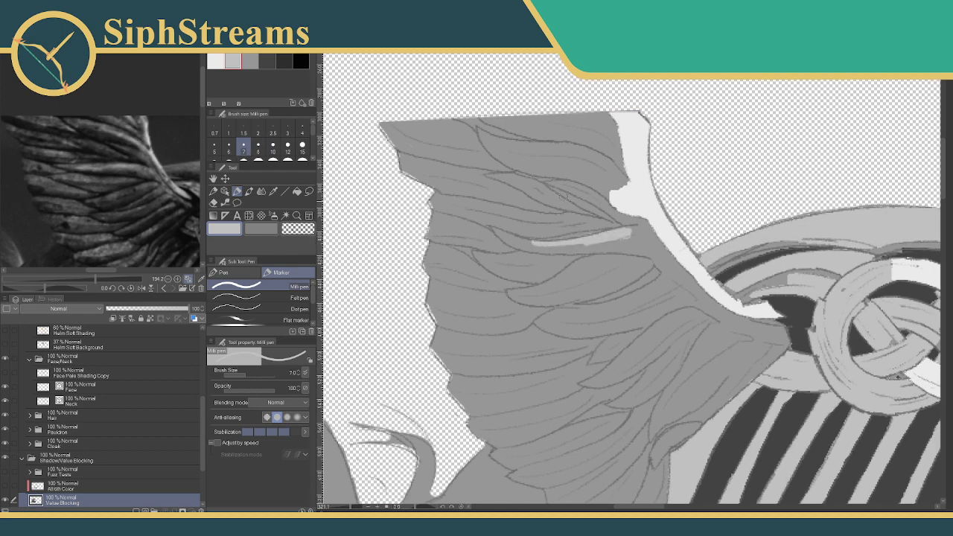
mouse_move(556, 152)
left_mouse_down()
mouse_move(613, 180)
mouse_move(535, 153)
mouse_move(583, 170)
mouse_move(539, 152)
mouse_move(565, 159)
left_mouse_up()
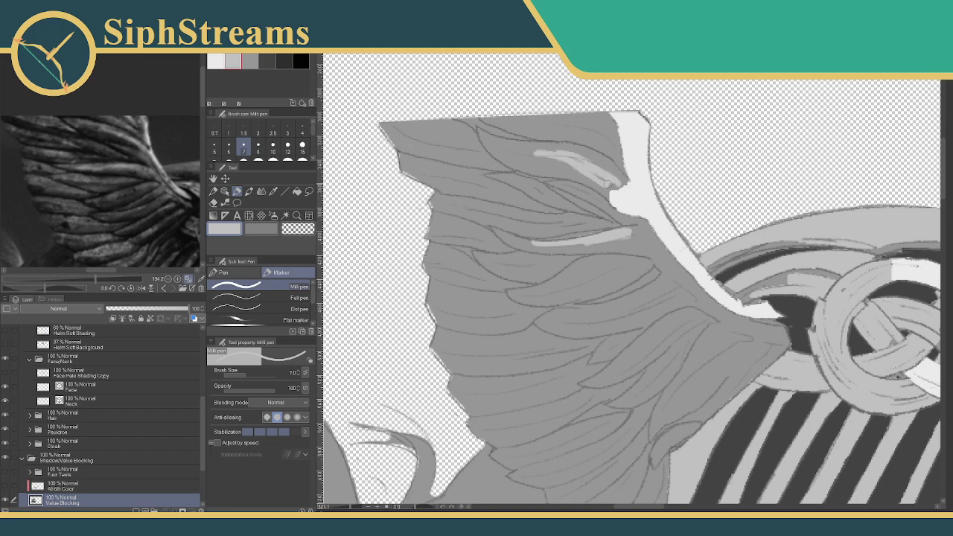
mouse_move(606, 181)
left_mouse_down()
mouse_move(545, 157)
mouse_move(561, 155)
mouse_move(505, 153)
mouse_move(549, 159)
mouse_move(512, 172)
left_mouse_up()
Step: Paint light grey highlight strokes along the feathers at the wing's lower rear edge
left_click_drag(574, 290, 537, 142)
left_click_drag(113, 224, 145, 178)
left_click_drag(551, 280, 486, 308)
mouse_move(548, 308)
left_mouse_down()
mouse_move(496, 323)
mouse_move(519, 343)
left_mouse_up()
mouse_move(529, 260)
left_mouse_down()
mouse_move(441, 278)
mouse_move(463, 281)
left_mouse_up()
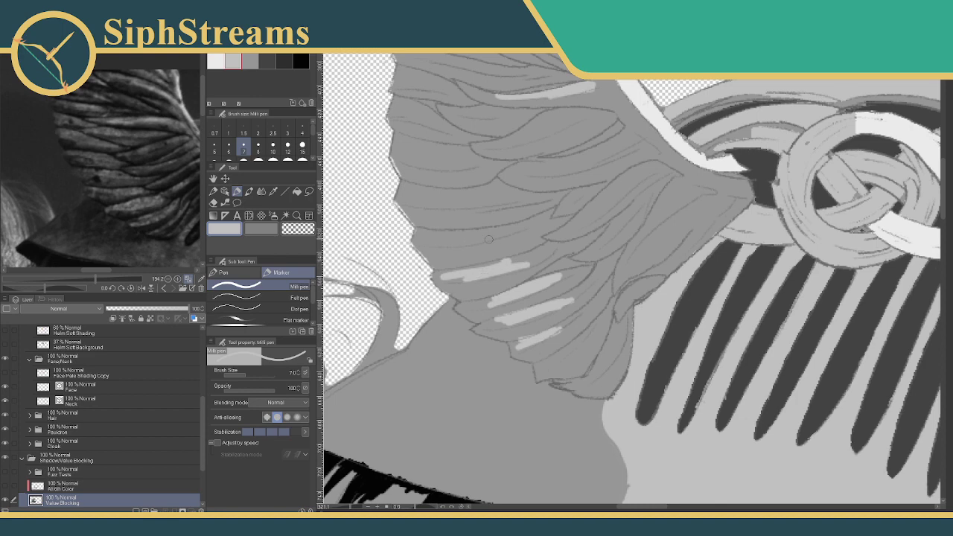
Step: Add short light grey highlights to the feather tips on the wing's upper rear edge and widen the central feather highlight
left_click_drag(104, 213, 139, 235)
mouse_move(443, 125)
left_mouse_down()
mouse_move(415, 111)
mouse_move(429, 127)
mouse_move(411, 119)
left_mouse_up()
left_click_drag(574, 255, 625, 433)
mouse_move(479, 201)
left_mouse_down()
mouse_move(464, 203)
mouse_move(488, 207)
left_mouse_up()
left_click_drag(464, 142, 490, 153)
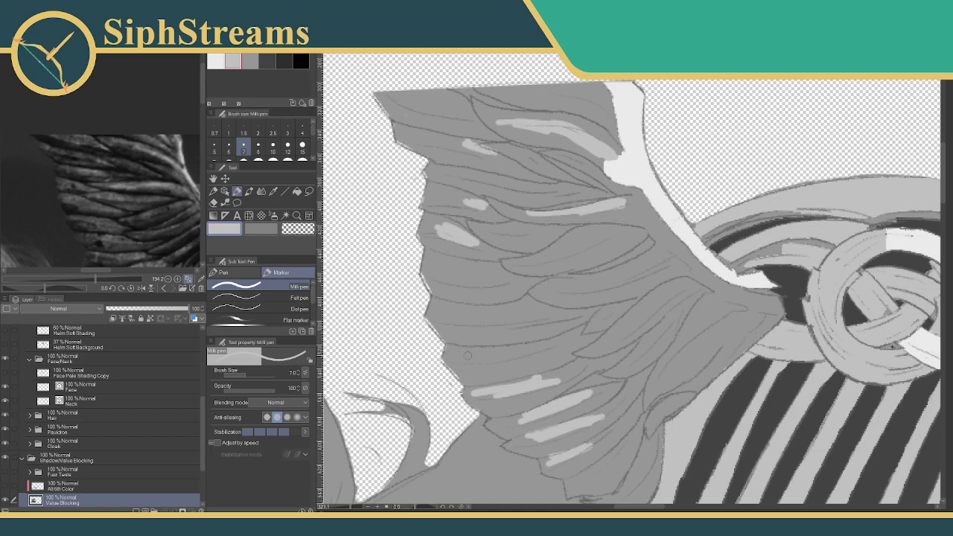
left_click_drag(609, 217, 618, 211)
Step: Paint dark grey over the black shadow where the cheek strap meets the helmet's lower rim
scroll(73, 265, "down", 5)
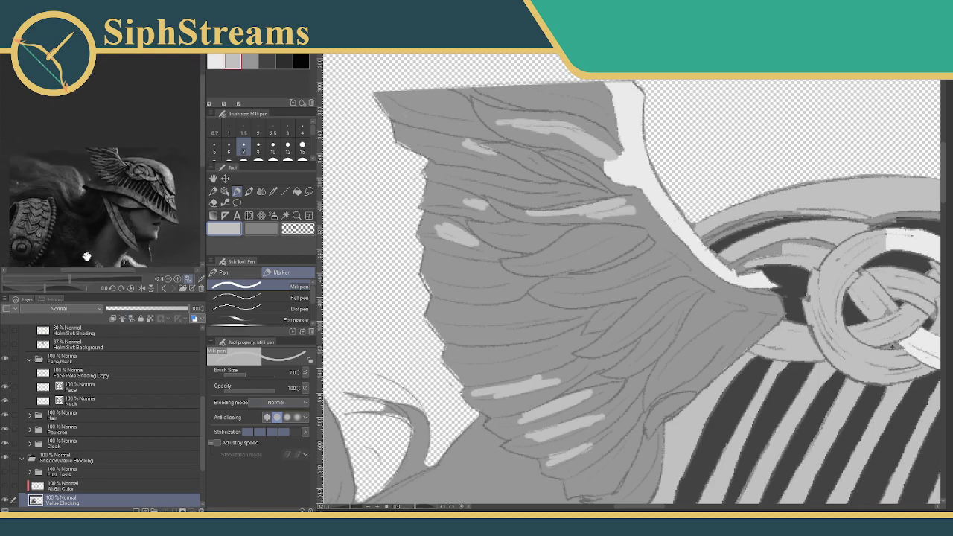
left_click_drag(421, 385, 450, 193)
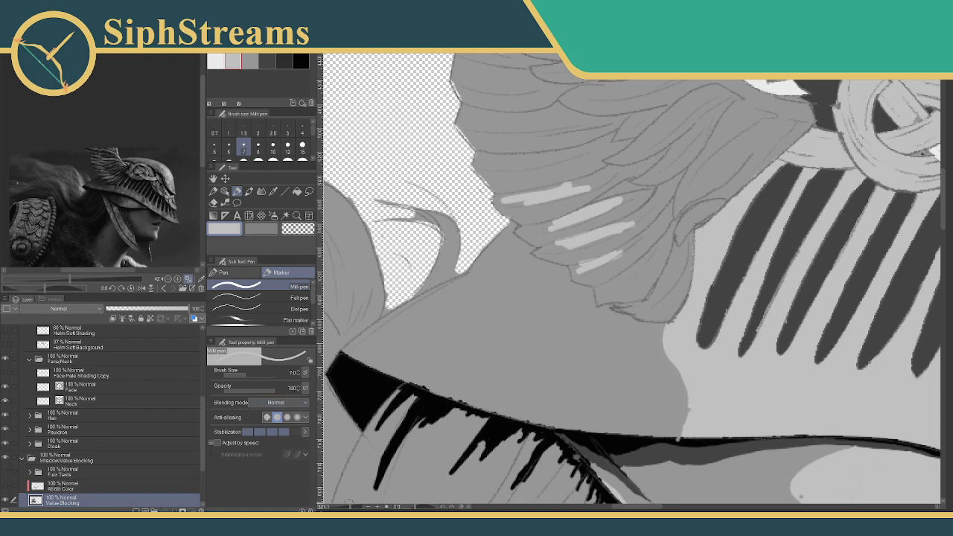
scroll(444, 359, "down", 6)
left_click_drag(445, 360, 417, 369)
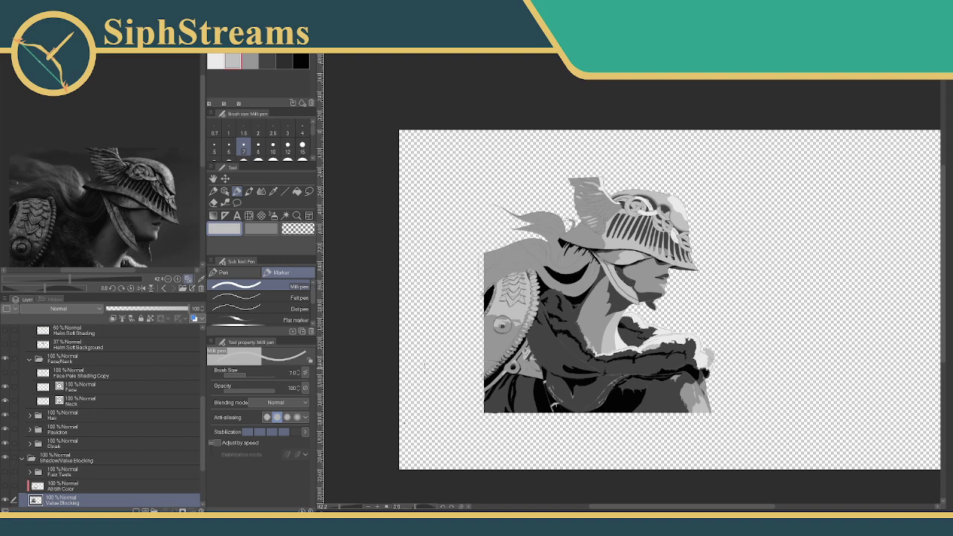
left_click_drag(674, 161, 638, 189)
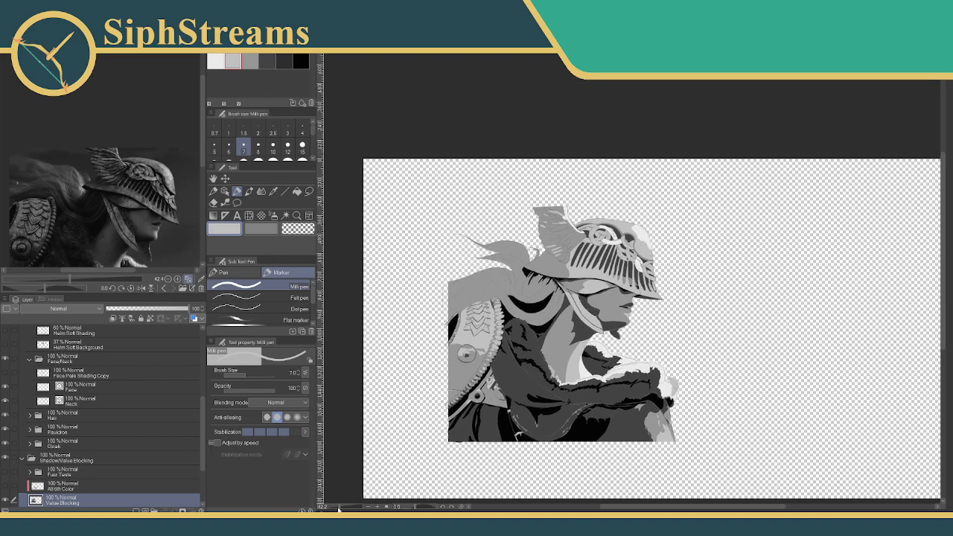
scroll(631, 276, "up", 10)
left_click_drag(481, 330, 817, 277)
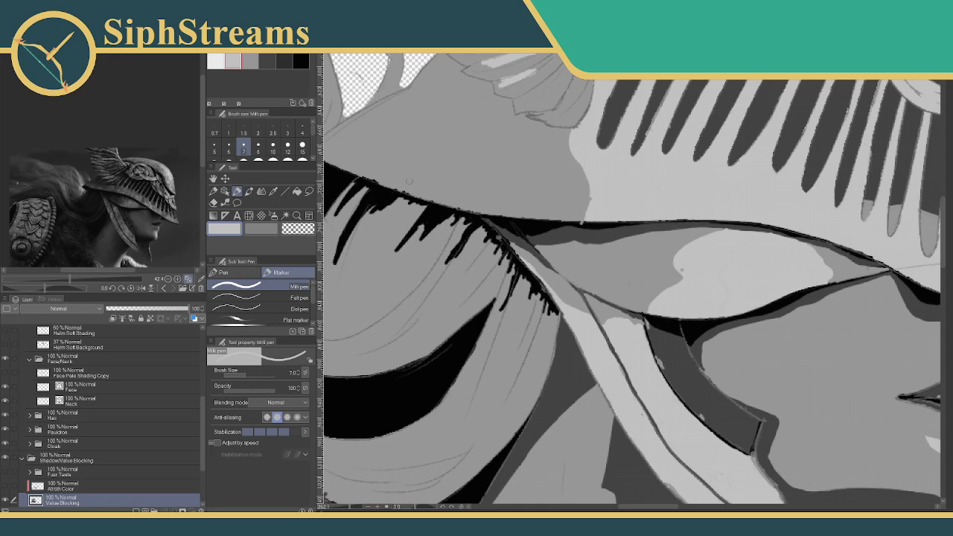
left_click(270, 59)
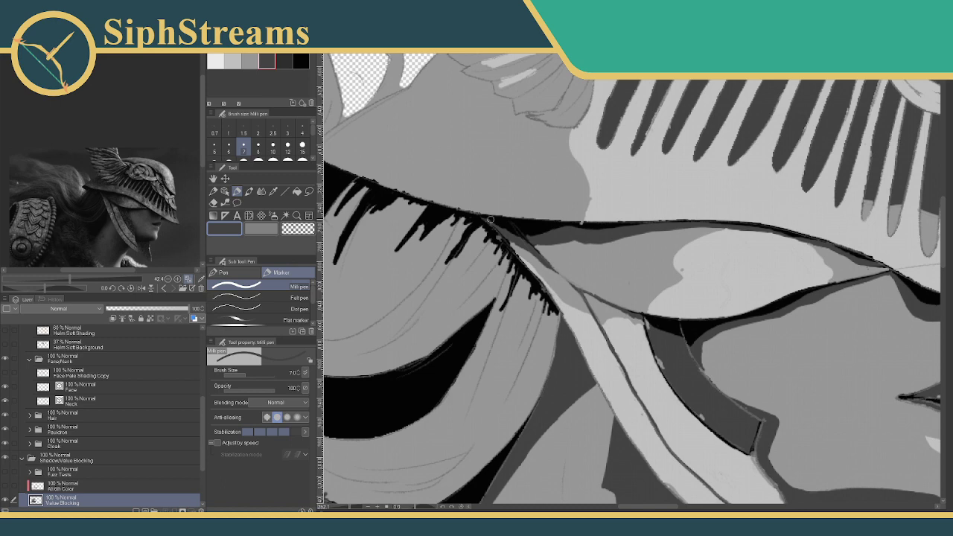
mouse_move(485, 219)
left_mouse_down()
mouse_move(525, 237)
mouse_move(497, 225)
left_mouse_up()
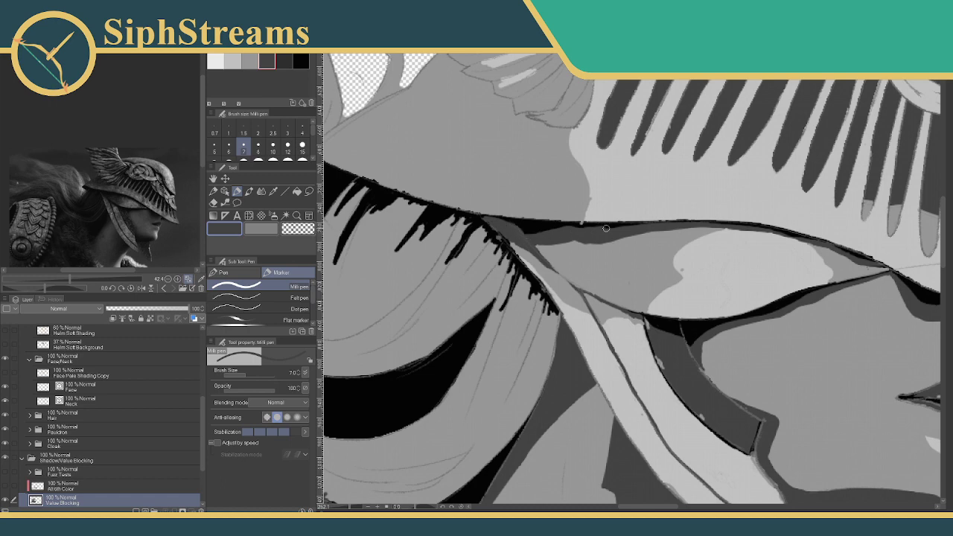
left_click_drag(700, 228, 531, 210)
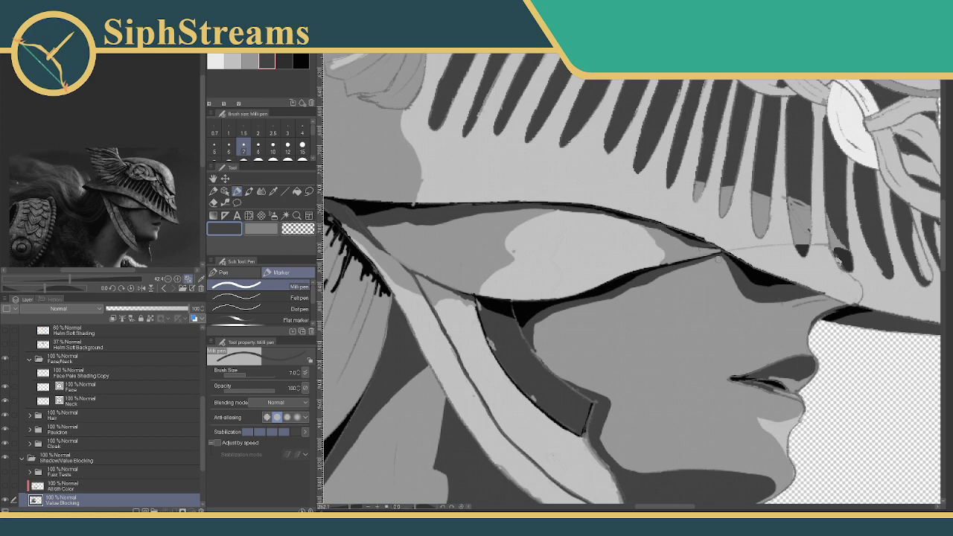
Step: Fill the black shadow over the eye area beneath the helmet's front rim with dark grey
left_click_drag(720, 260, 595, 201)
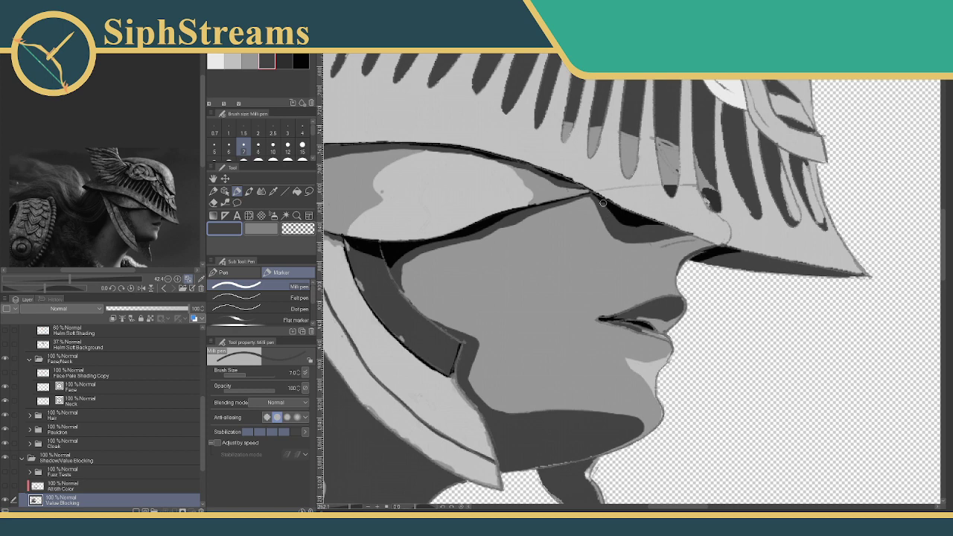
left_click(297, 192)
left_click(620, 216)
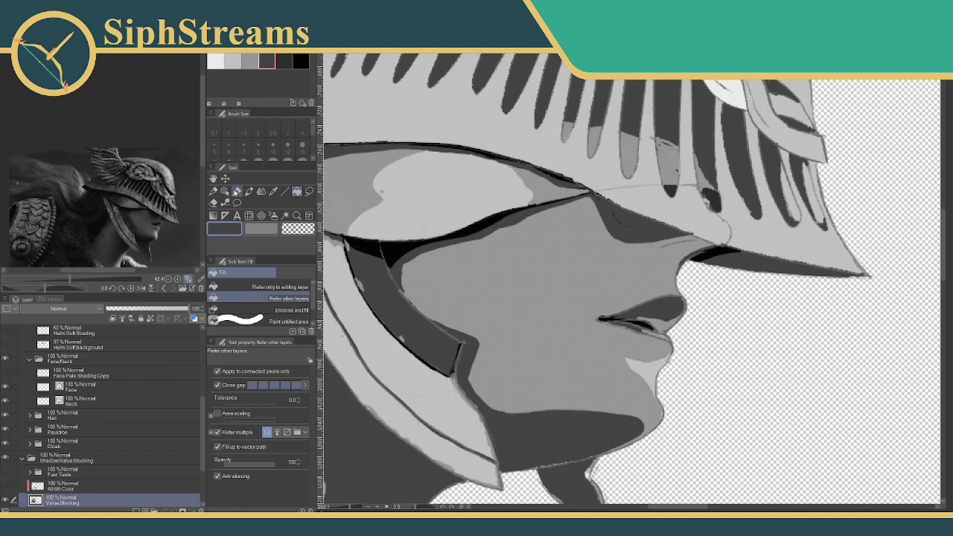
Step: Touch up the lower edge of the black shadow on the cheek beside the strap with dark grey marker strokes
left_click(236, 191)
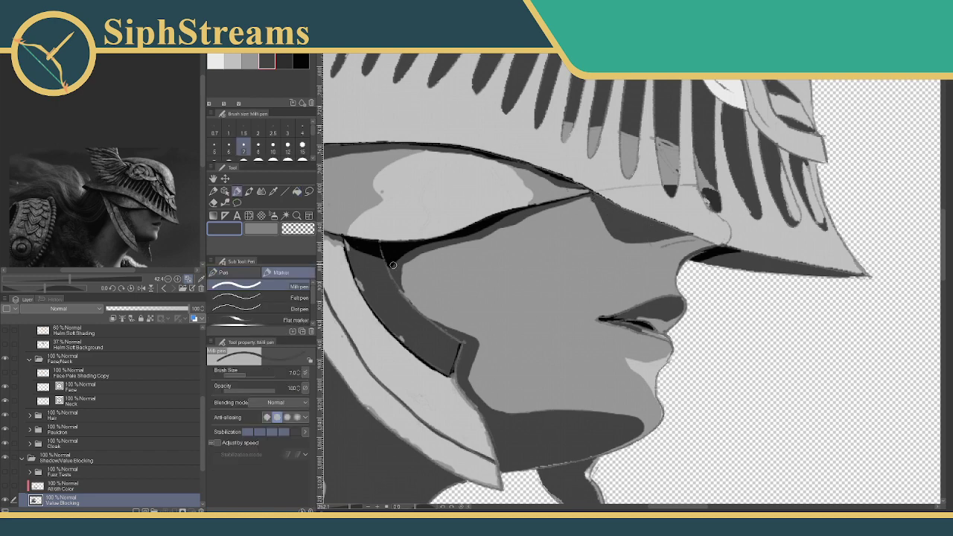
left_click_drag(390, 256, 391, 264)
left_click_drag(394, 263, 396, 265)
left_click_drag(352, 508, 342, 510)
scroll(342, 509, "up", 1)
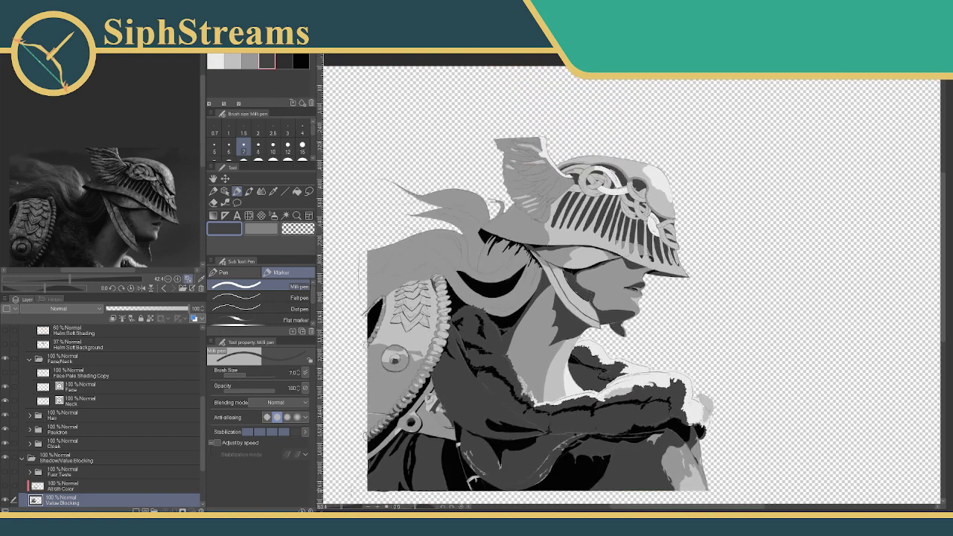